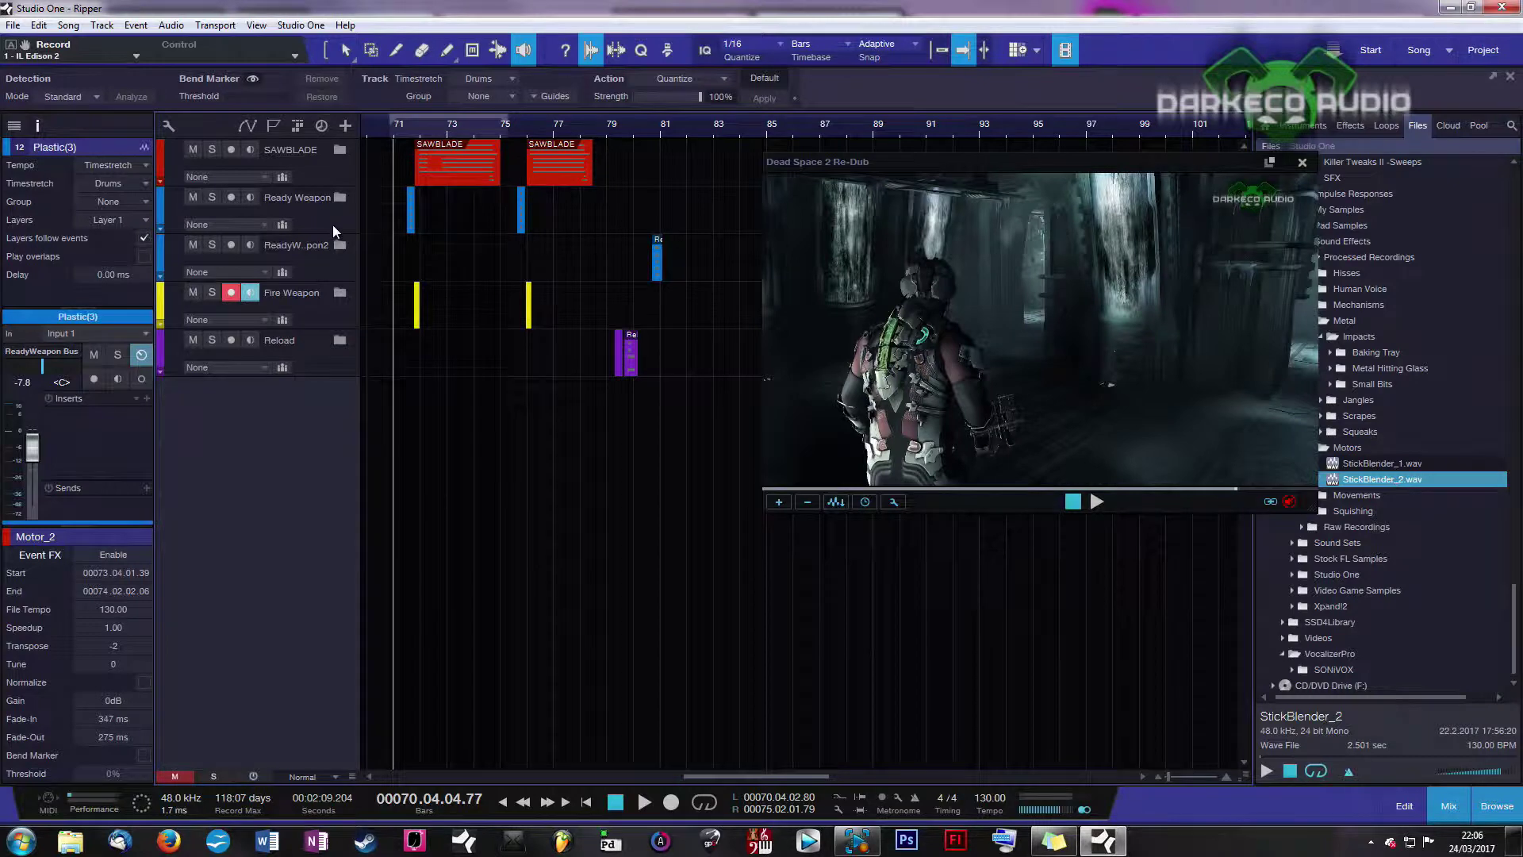
Unfold the SAWBLADE folder track to show its individual motor, metal and ping tracks around bars 71 to 79
click(163, 179)
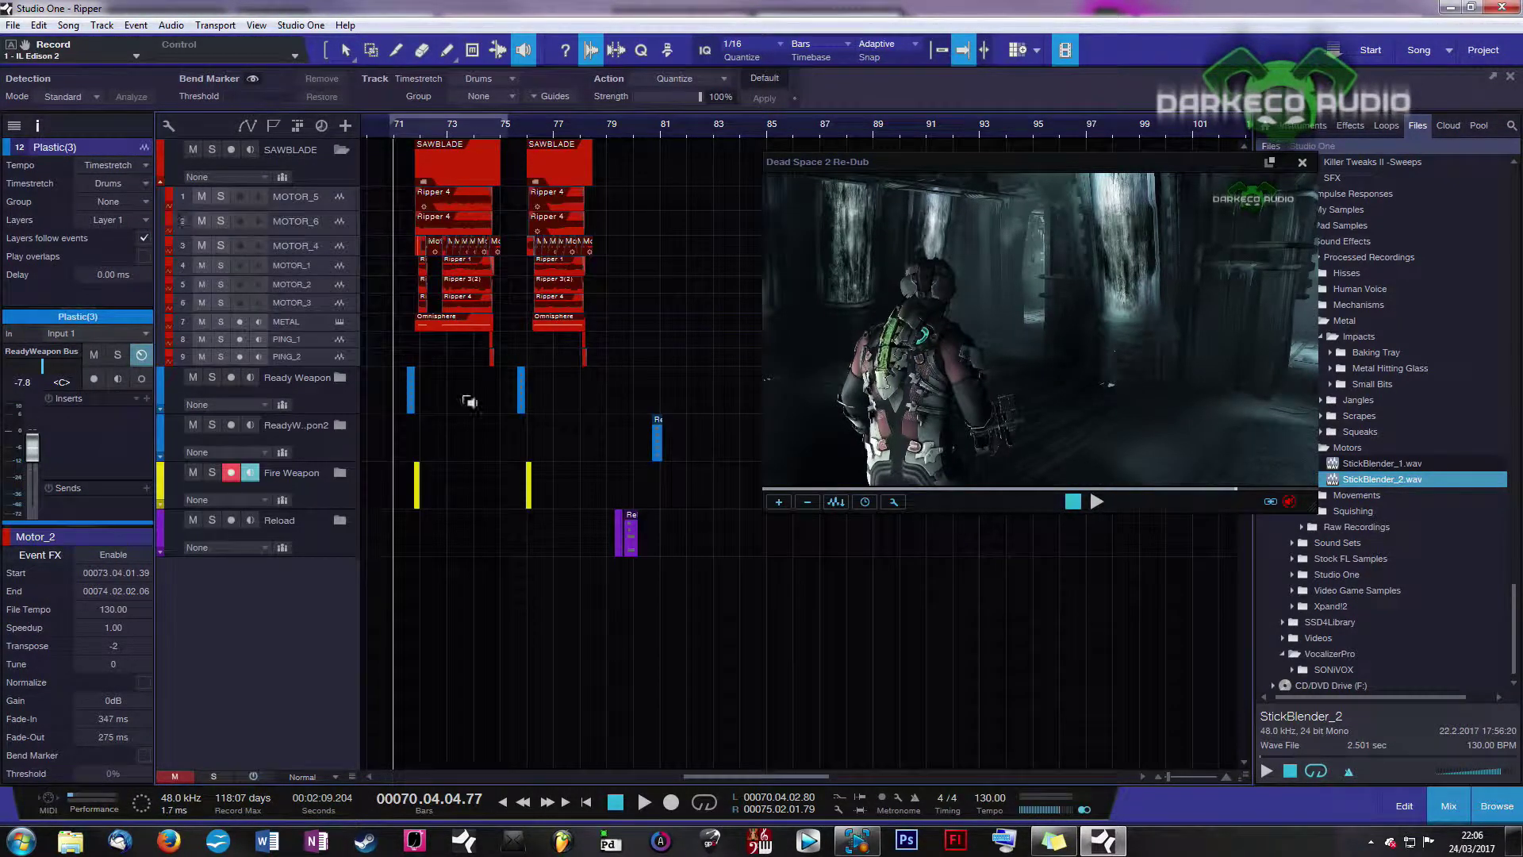
drag(397, 125, 357, 148)
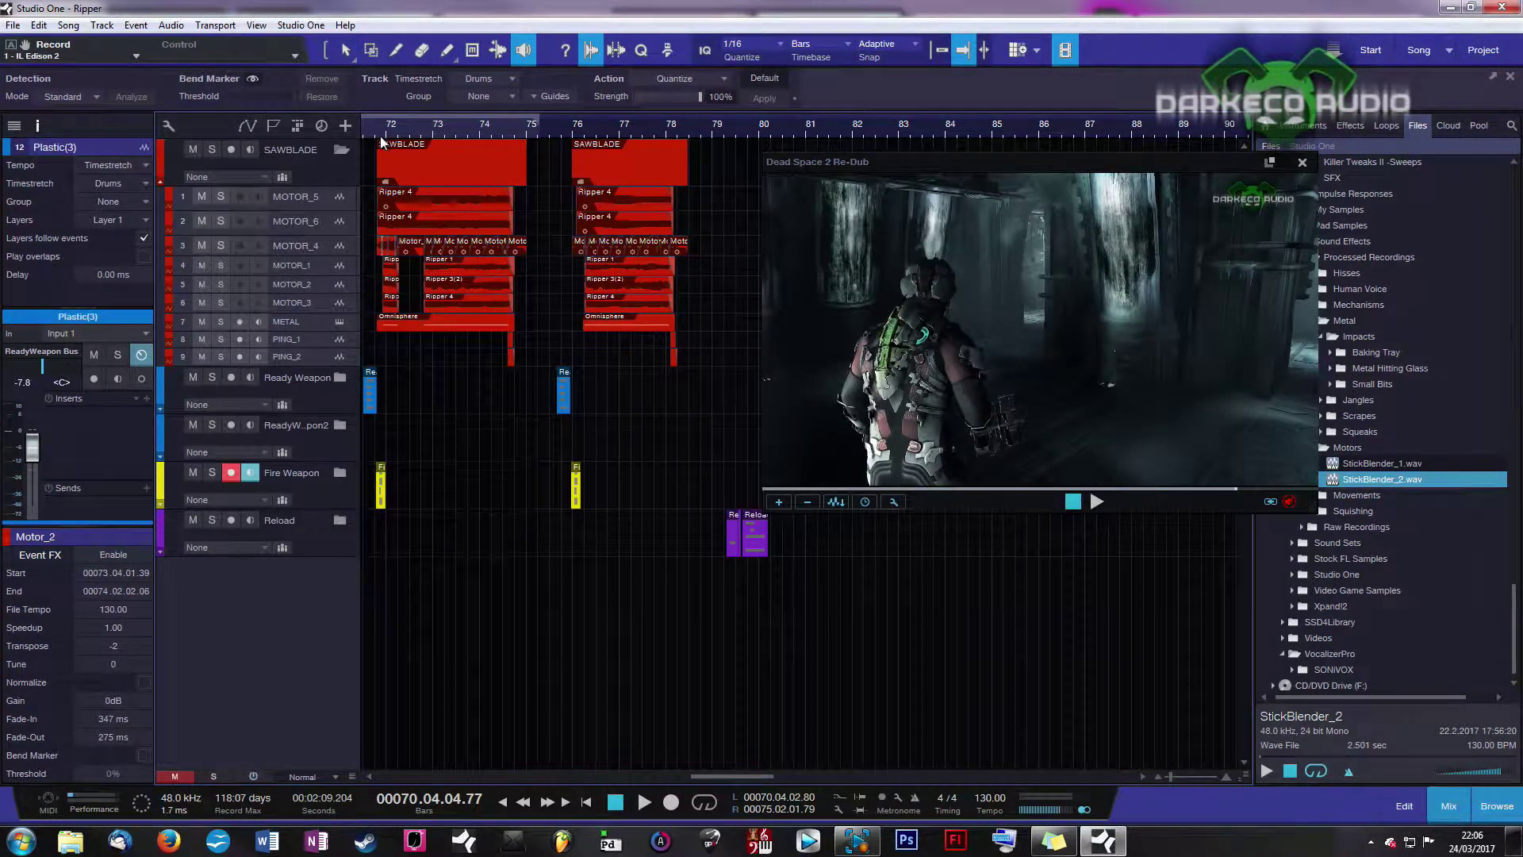
scroll(379, 135, left, 1)
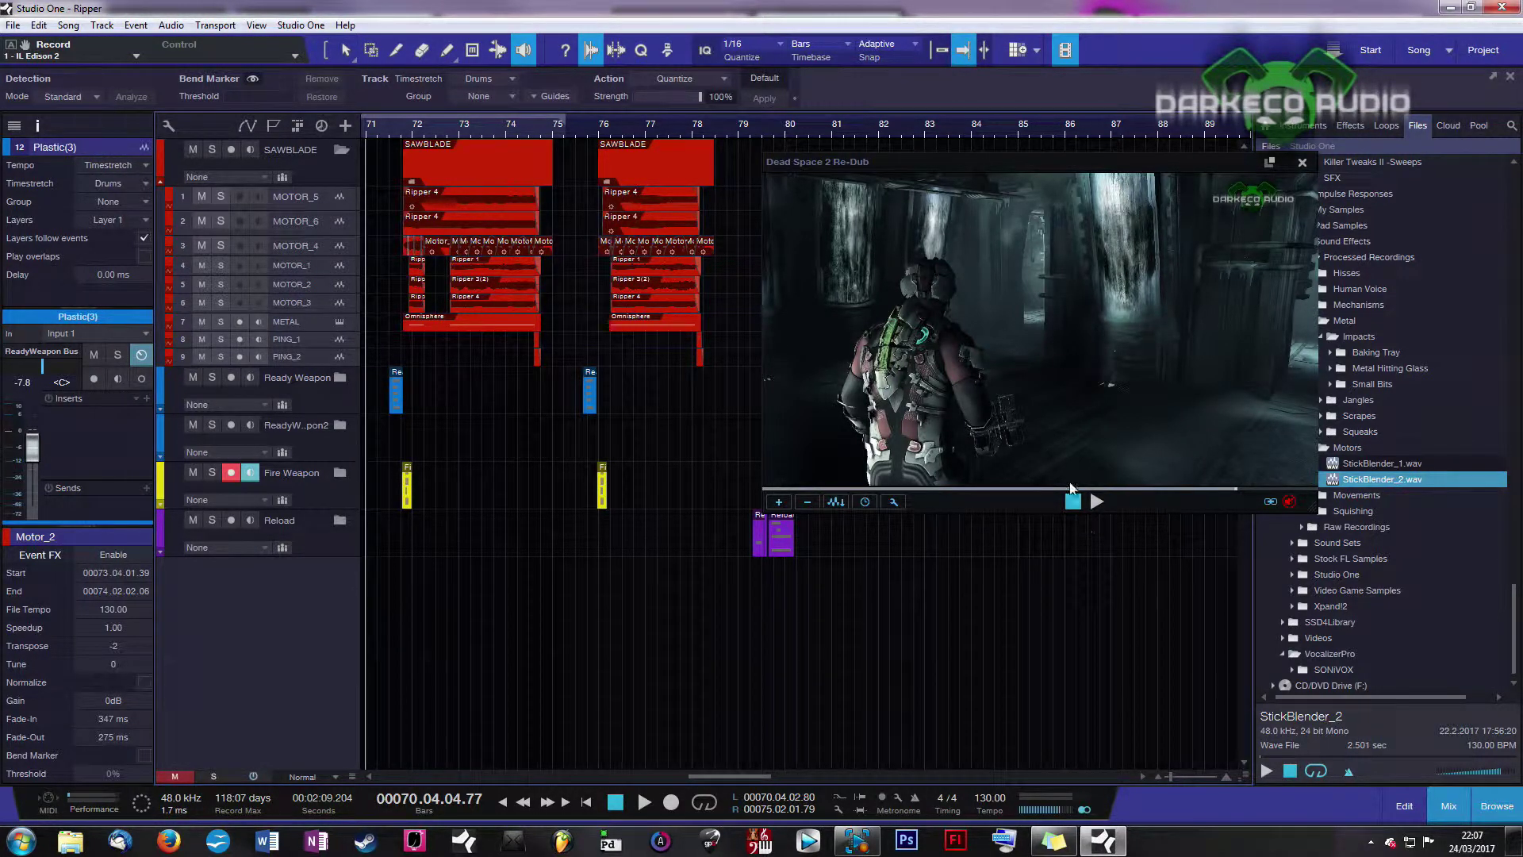
Audition the first clips of MOTOR_5 and MOTOR_6 individually with the Listen tool
click(402, 205)
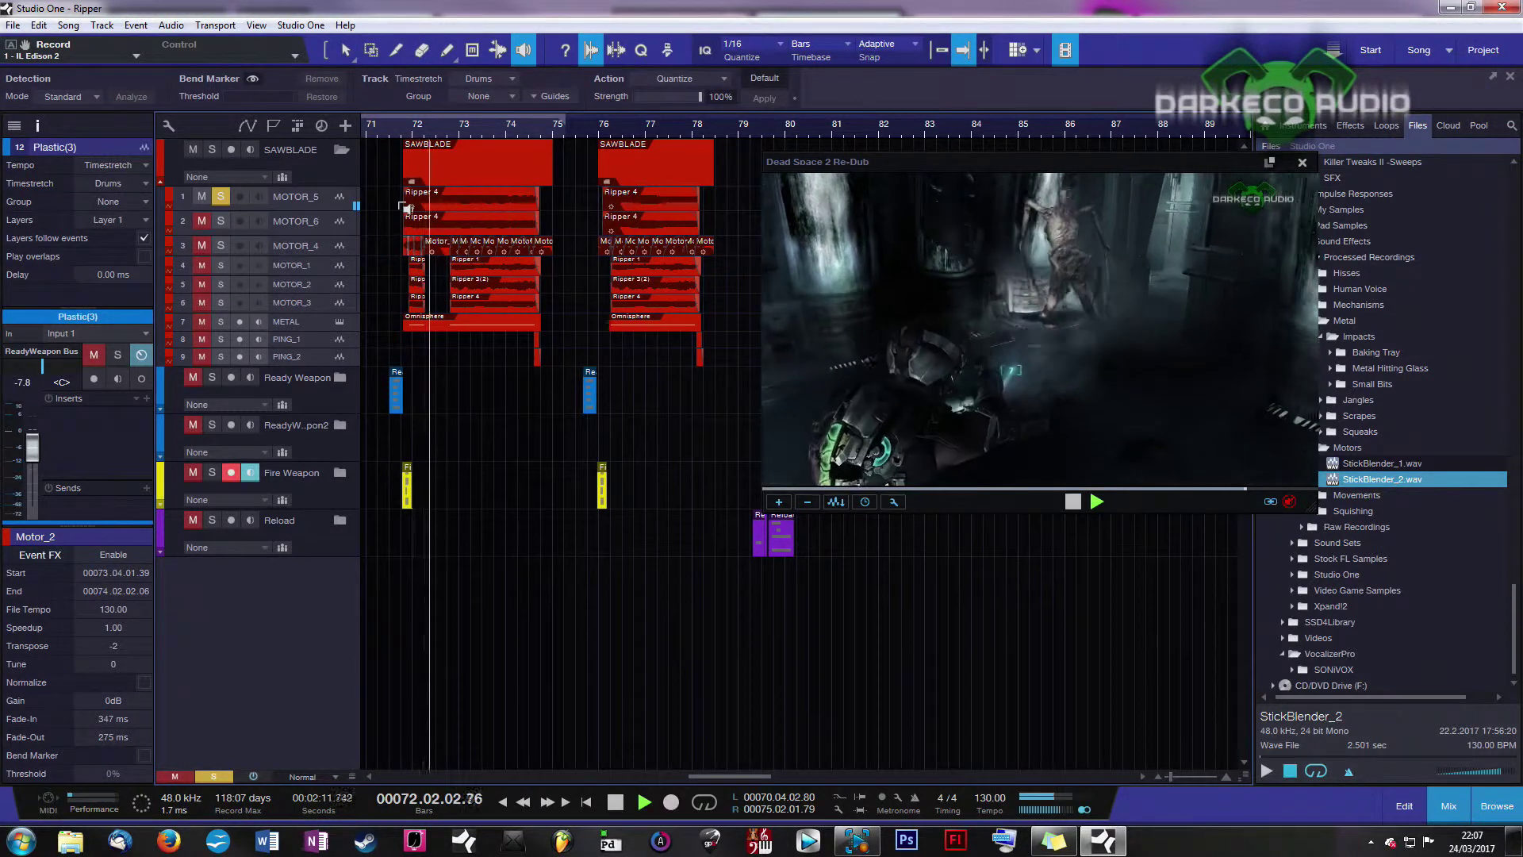
drag(407, 206, 407, 207)
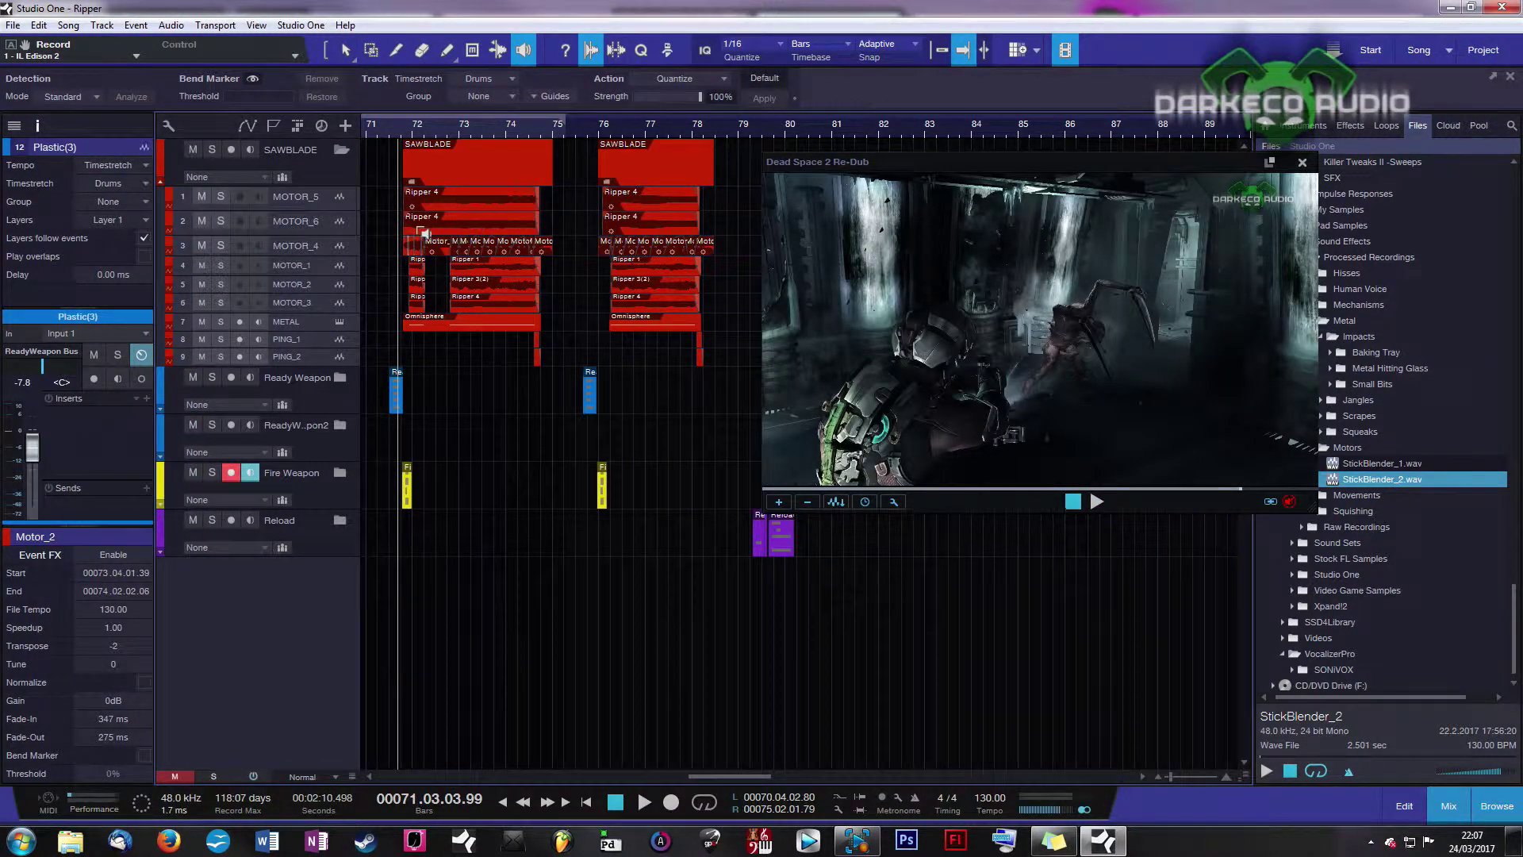
drag(405, 222, 405, 222)
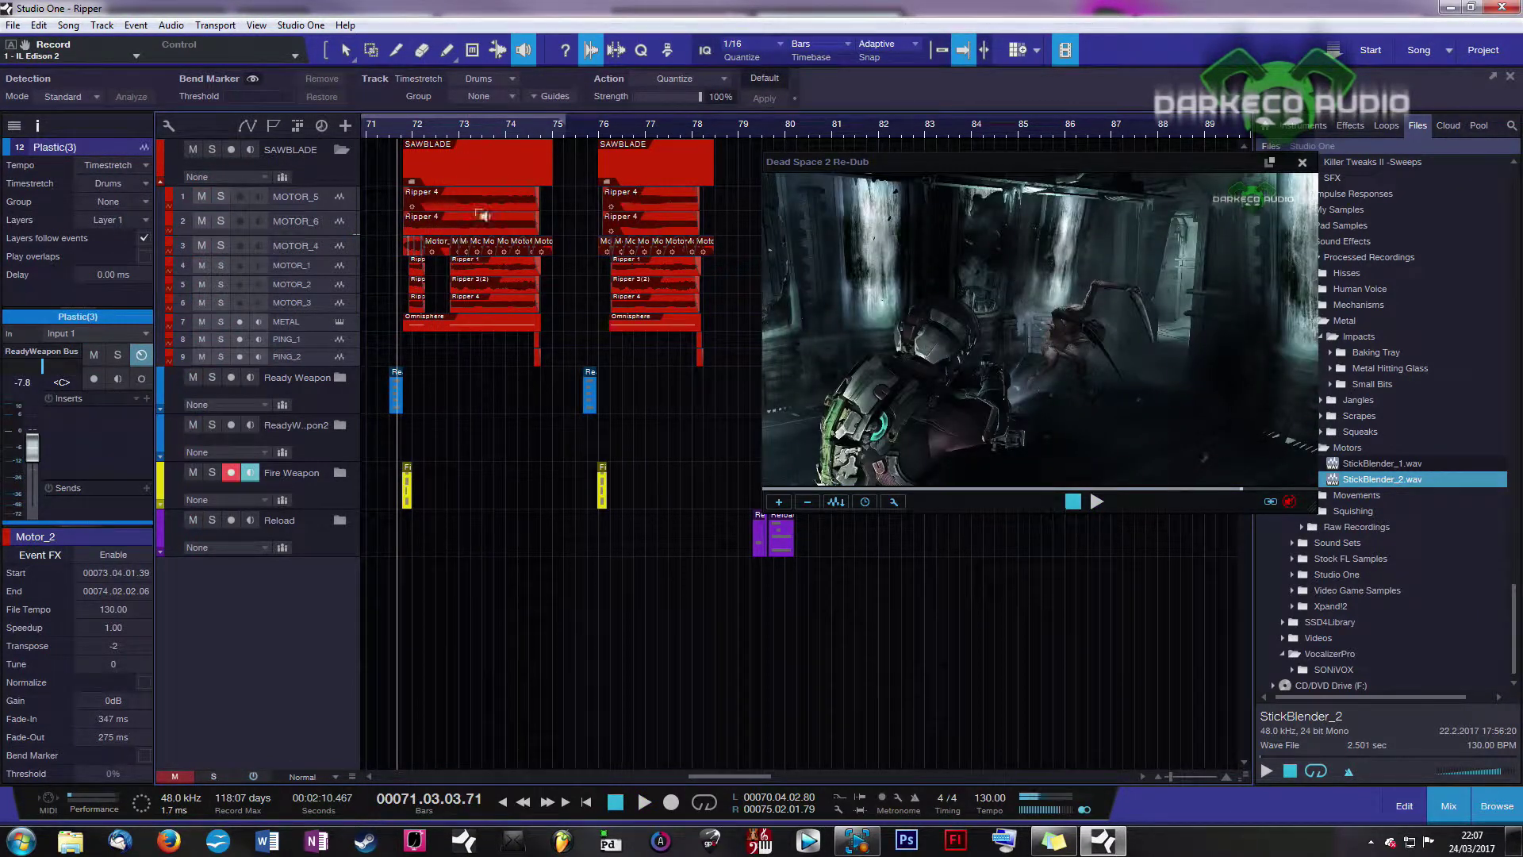
Solo MOTOR_5 and MOTOR_6 and play both layers against the video from just before bar 72
click(222, 197)
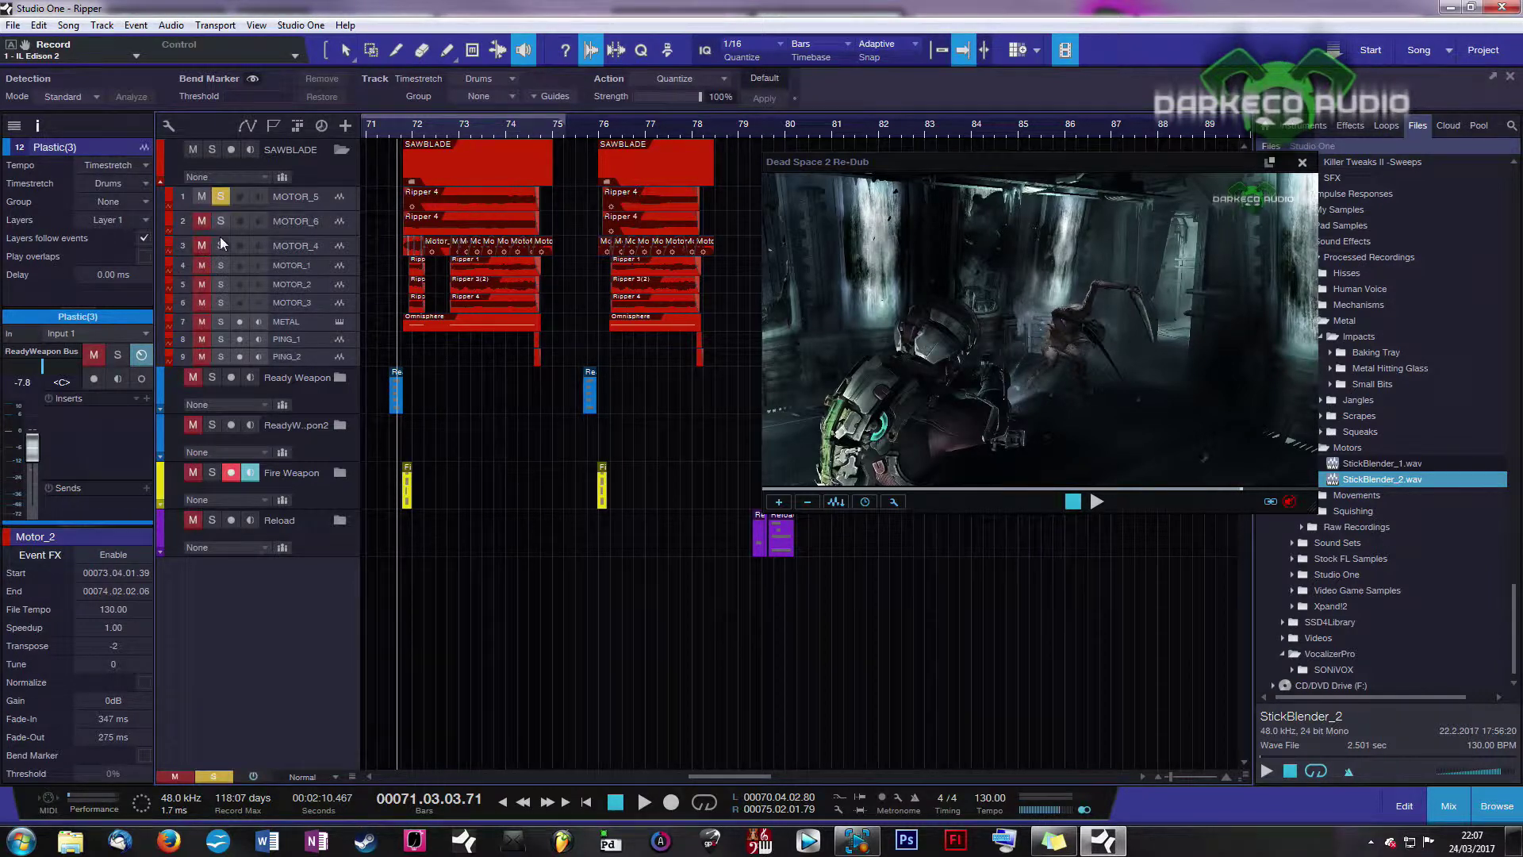
click(394, 135)
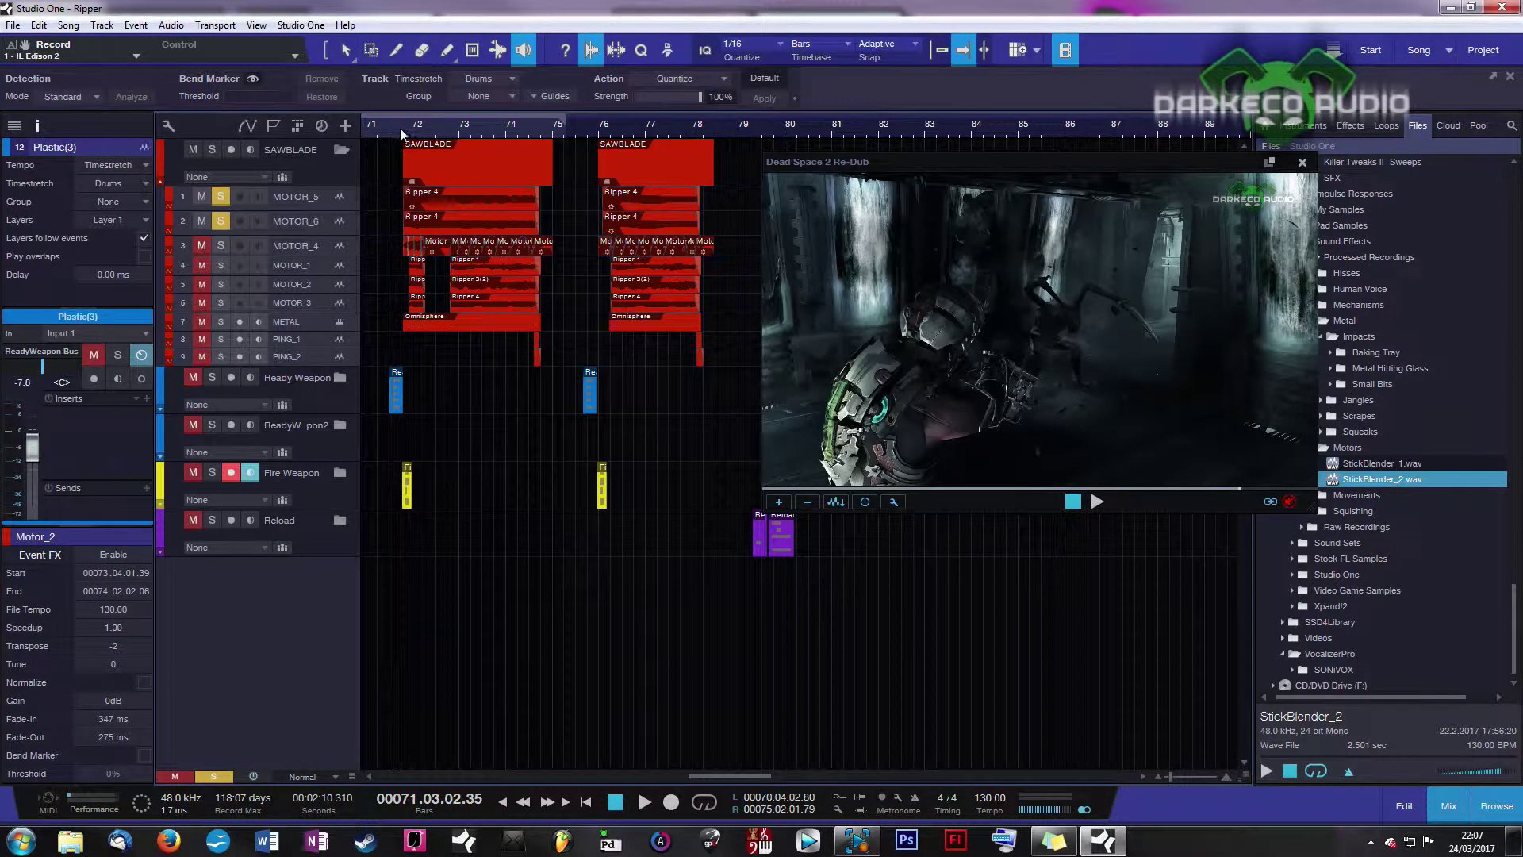
click(389, 135)
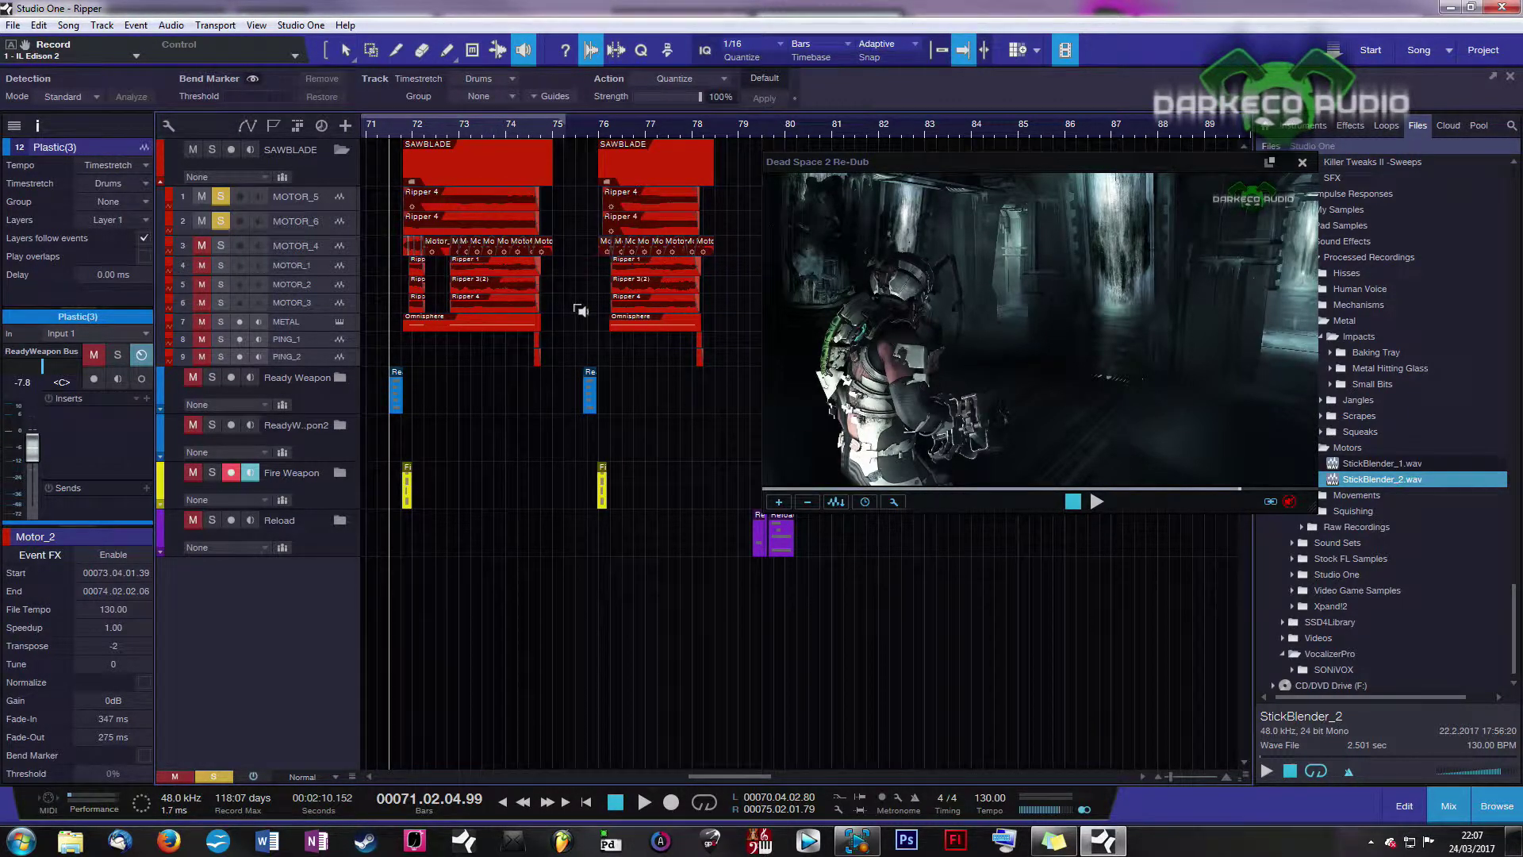
key(space)
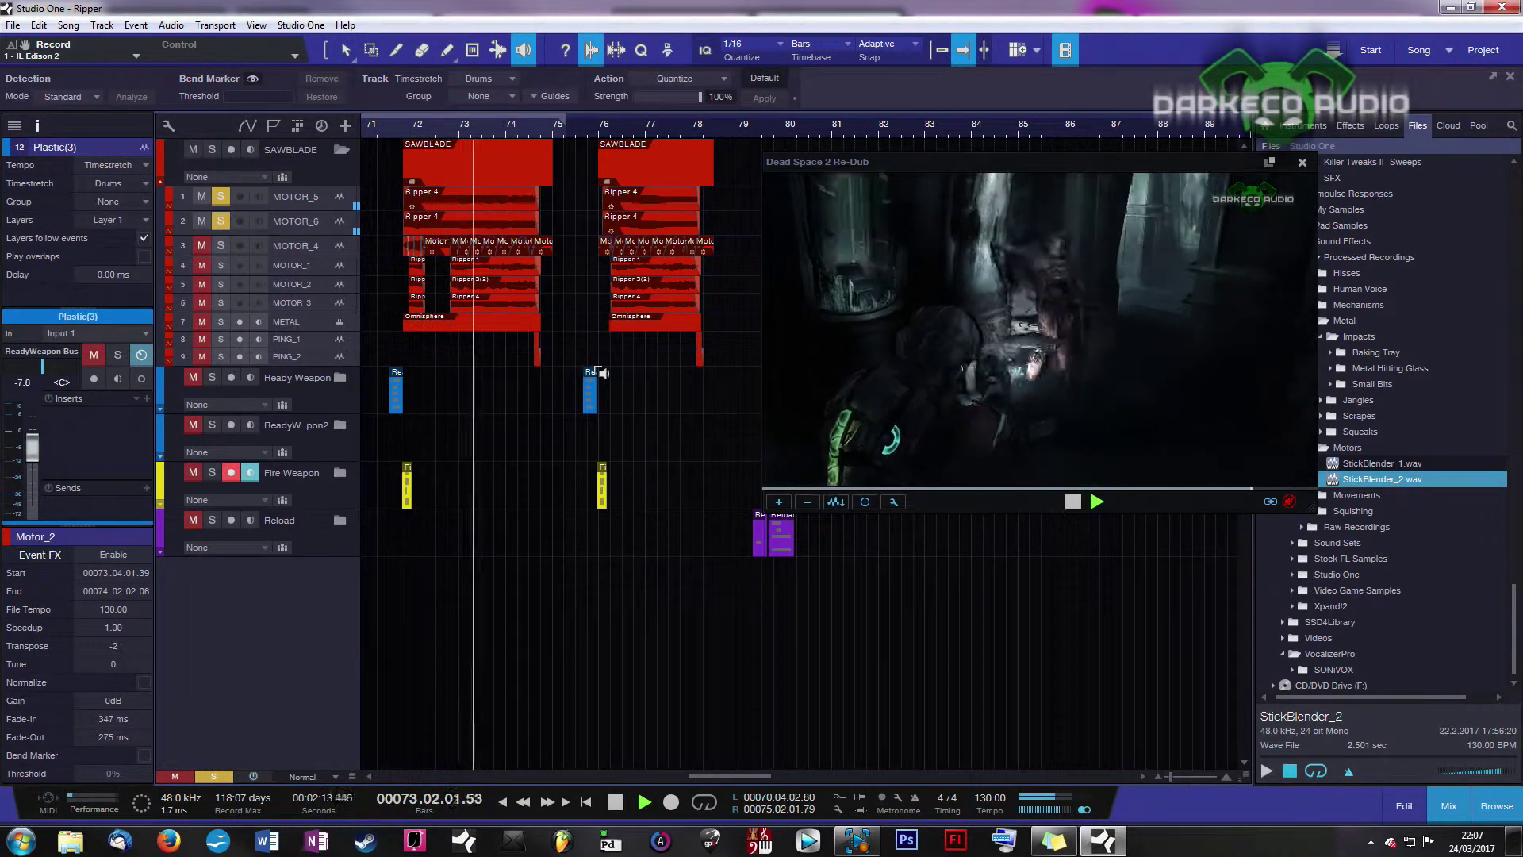
key(space)
drag(406, 133, 394, 157)
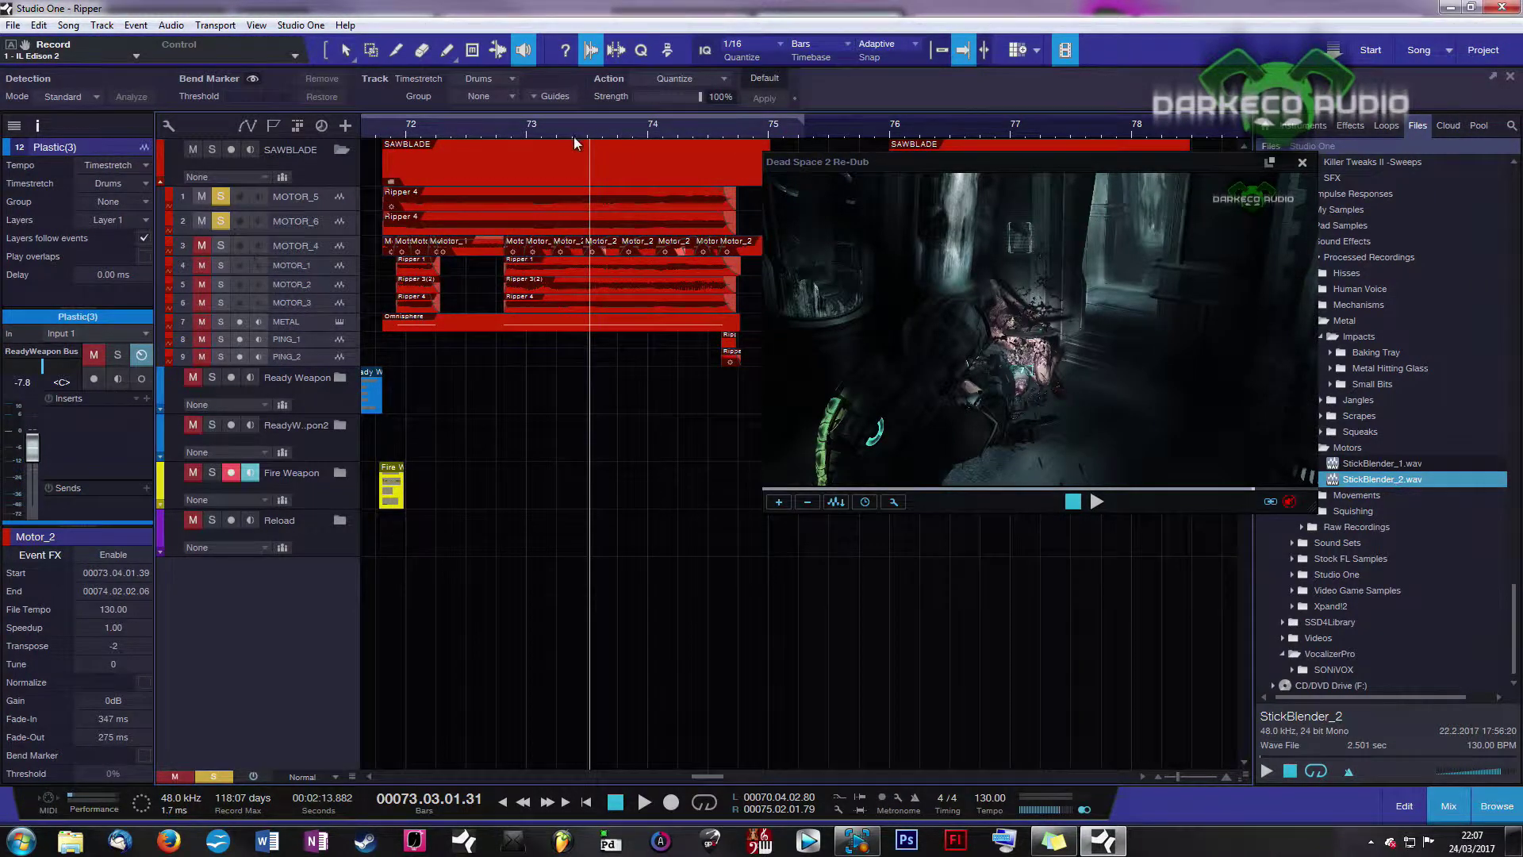
click(396, 131)
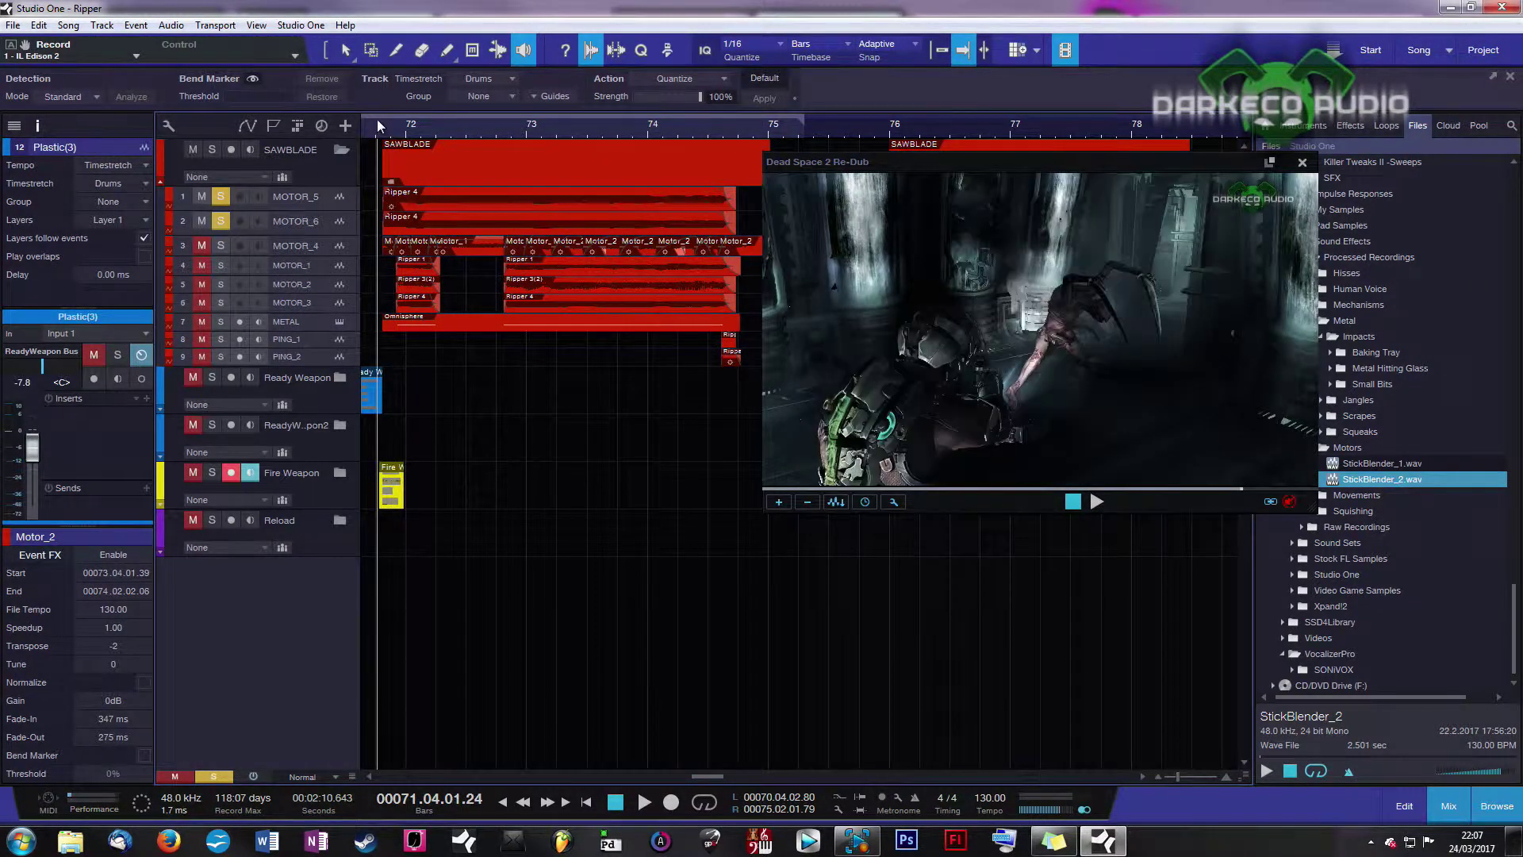
key(space)
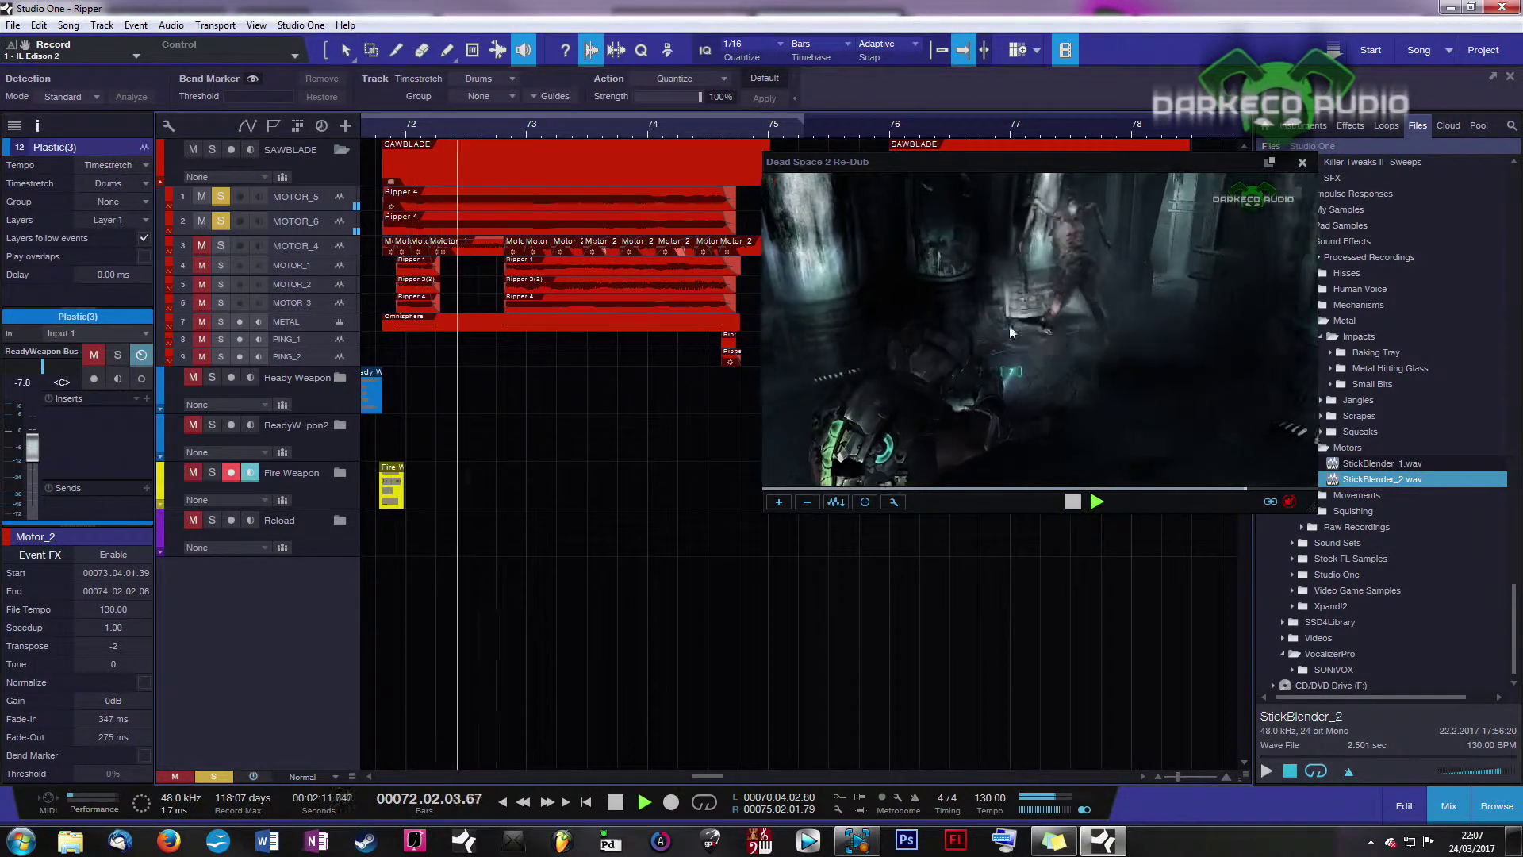
key(space)
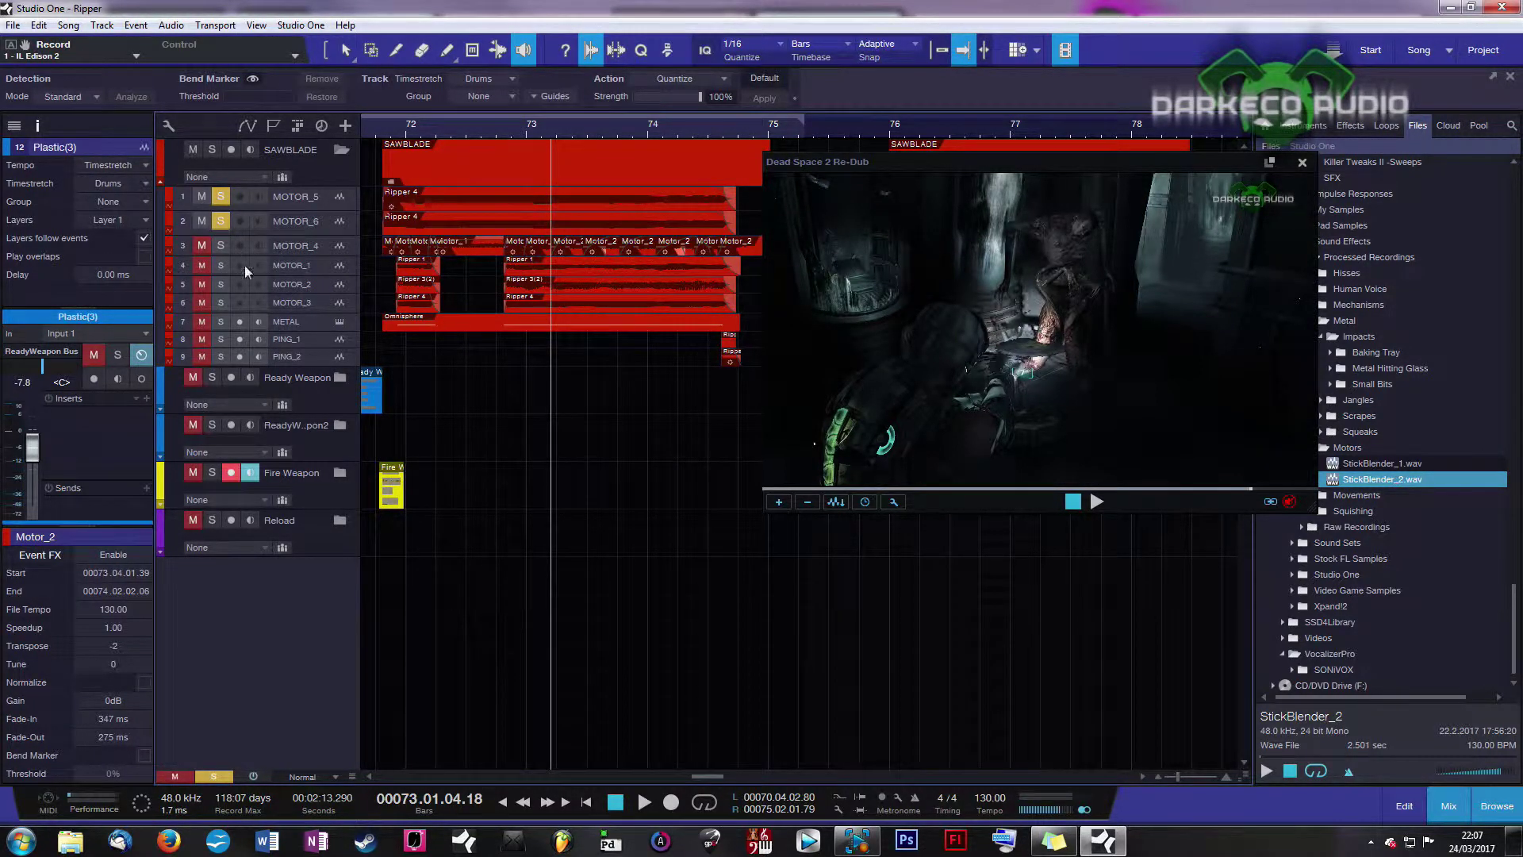
Enlarge the MOTOR_4 track to show its waveforms and add it to the soloed tracks
drag(310, 258, 310, 389)
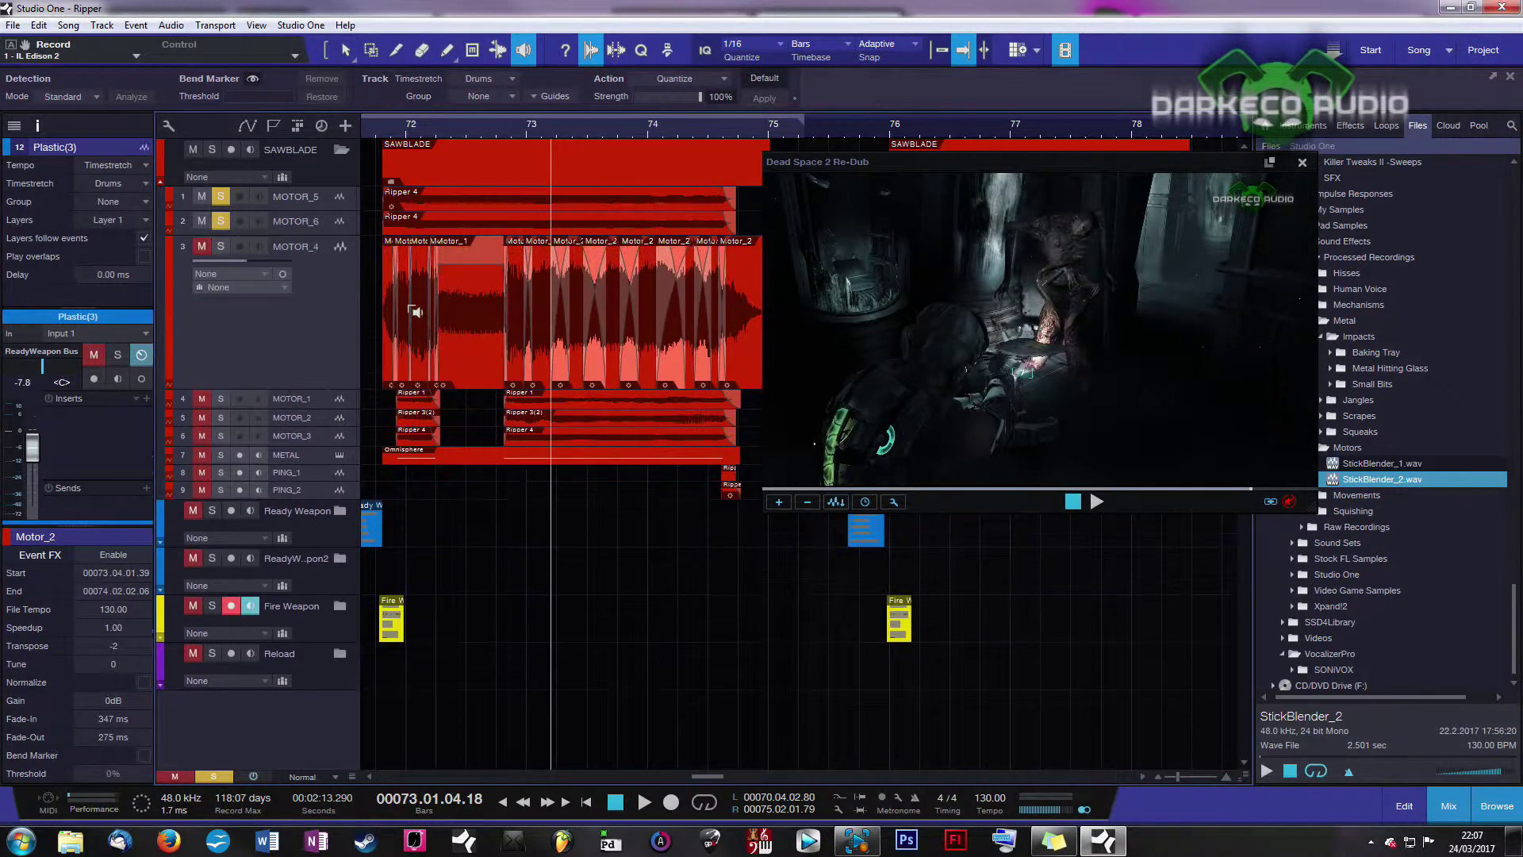
scroll(442, 136, left, 2)
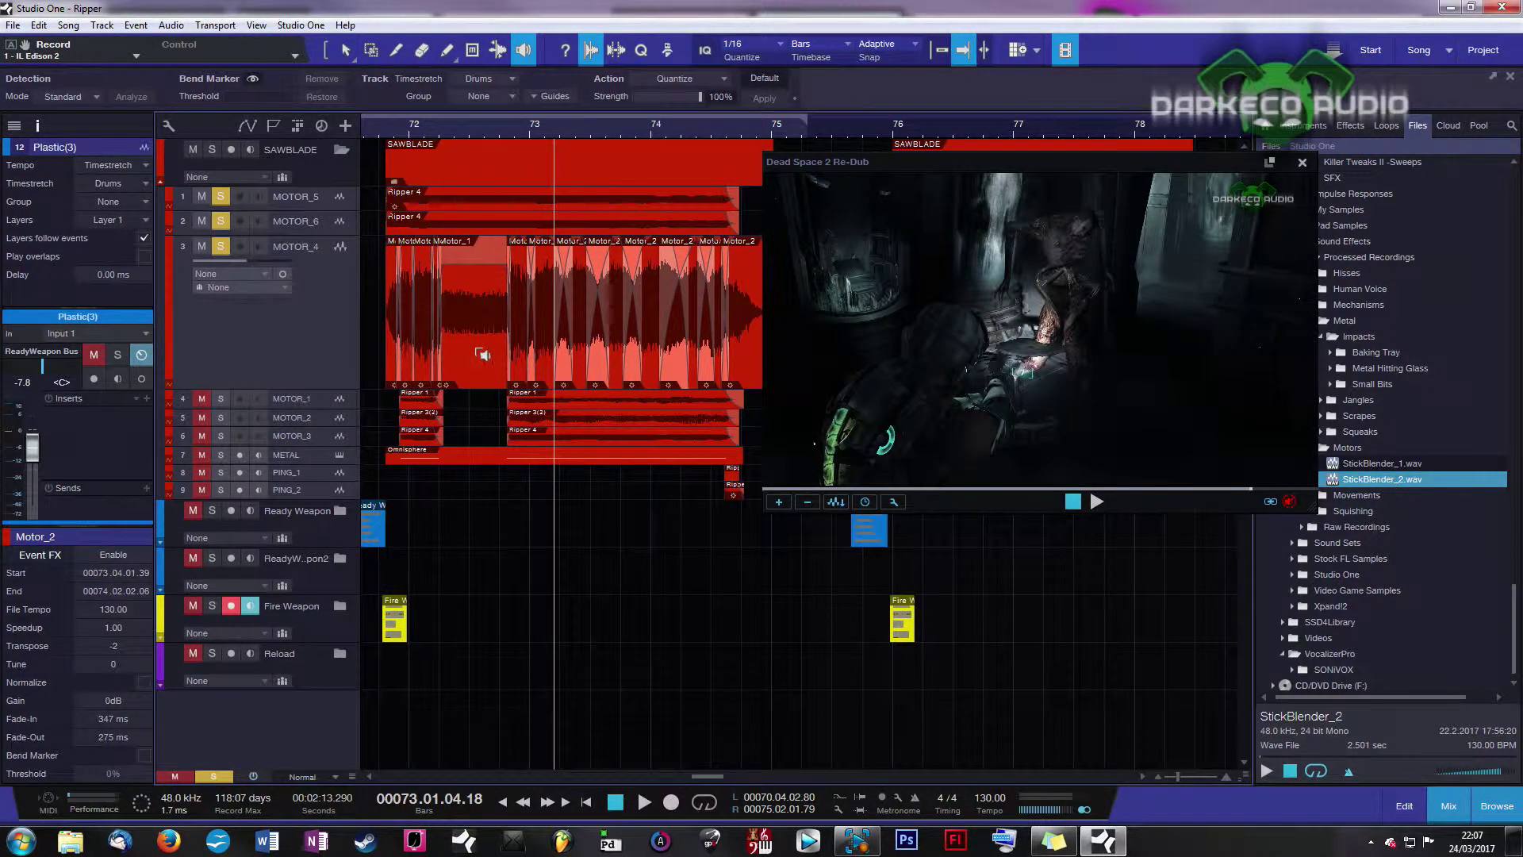
Preview the source recordings StickBlender_1.wav and StickBlender_2.wav from the Motors folder
click(1389, 465)
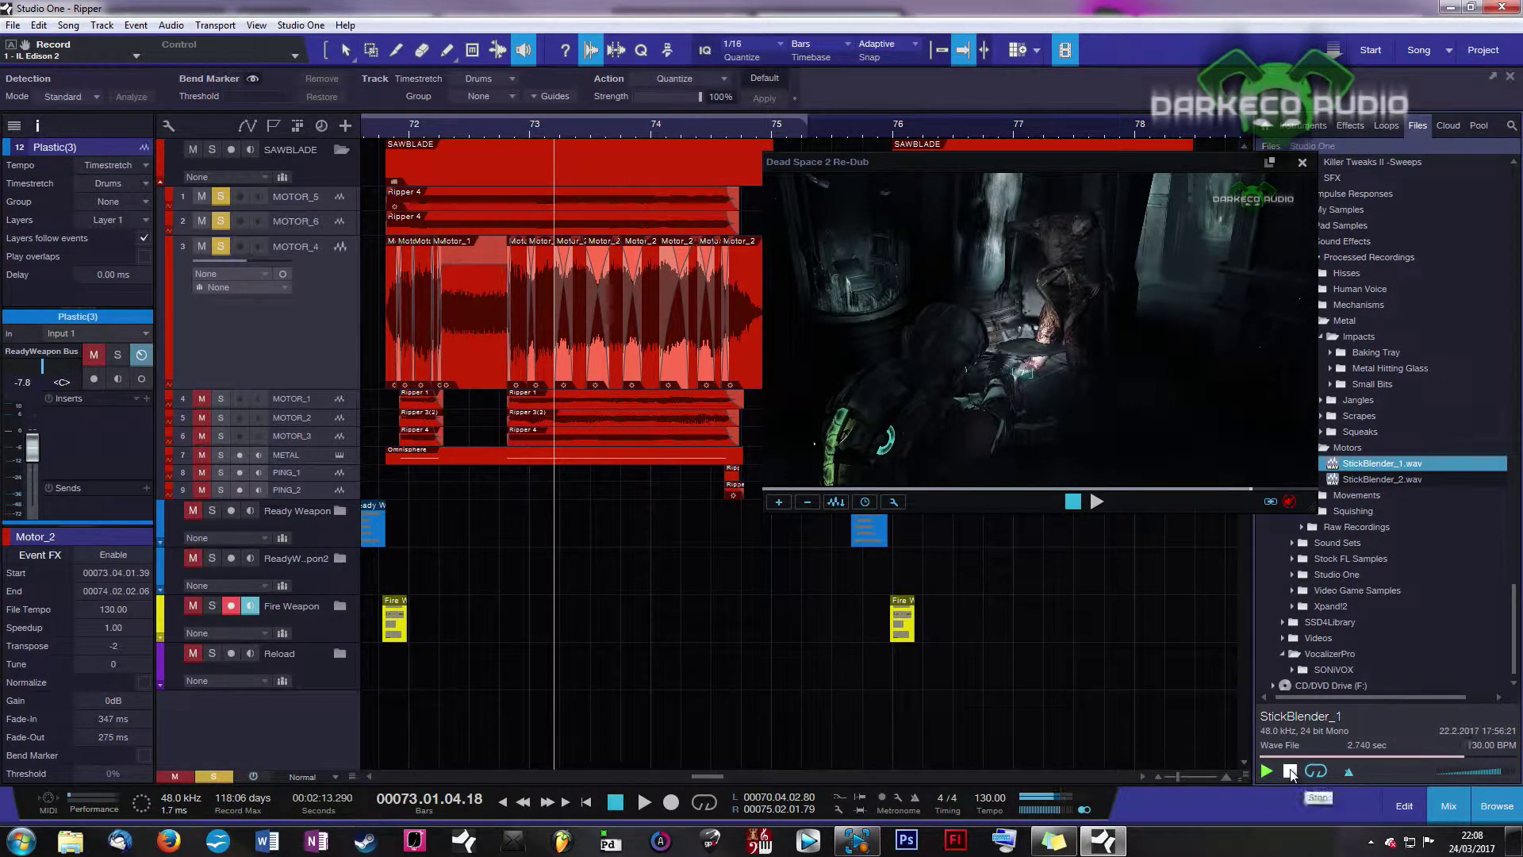
click(1290, 771)
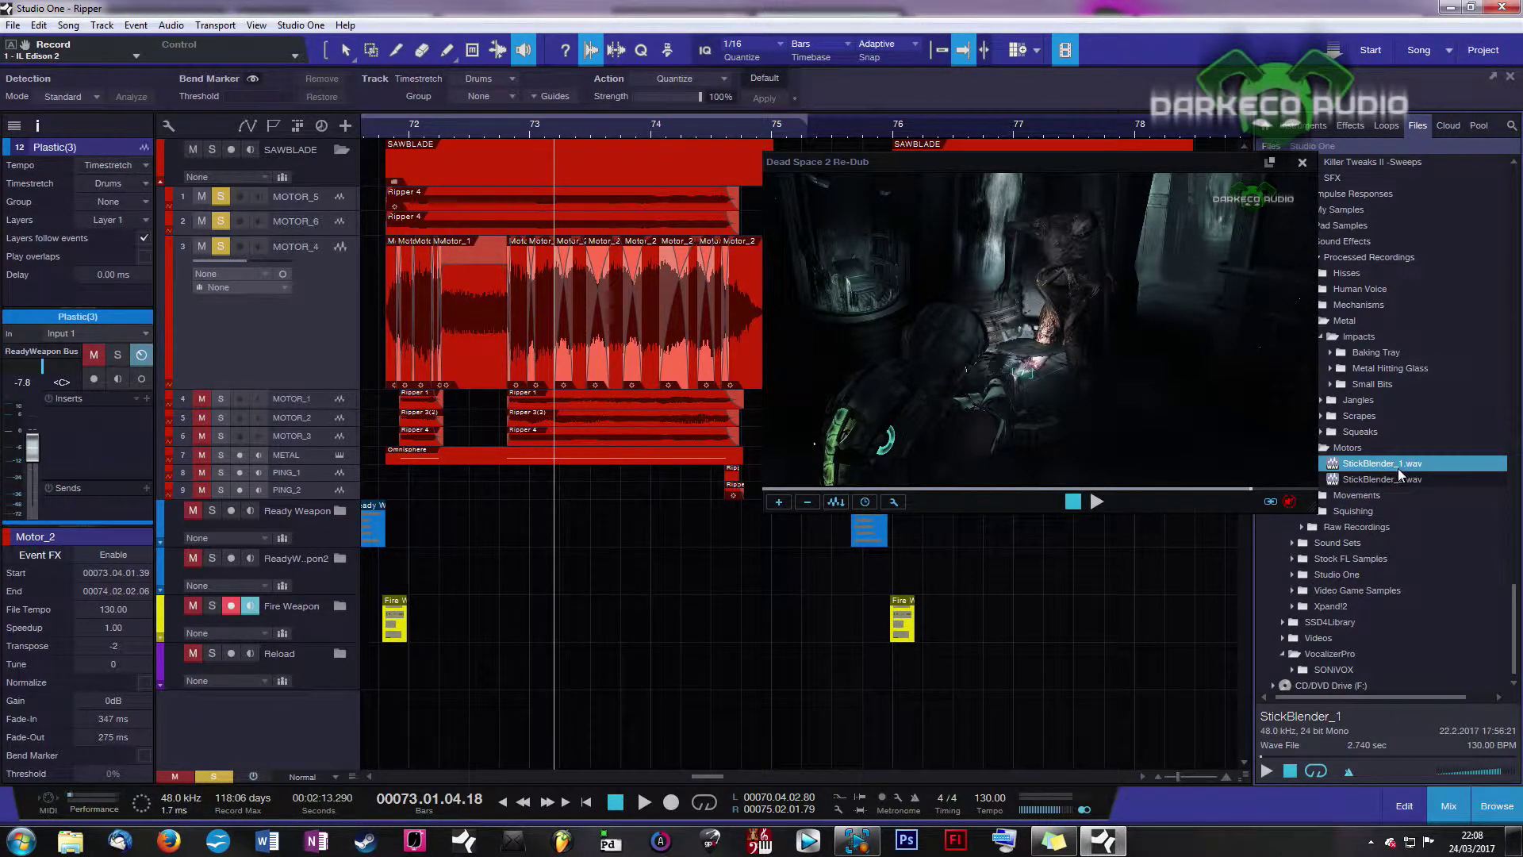
click(1401, 478)
click(1273, 767)
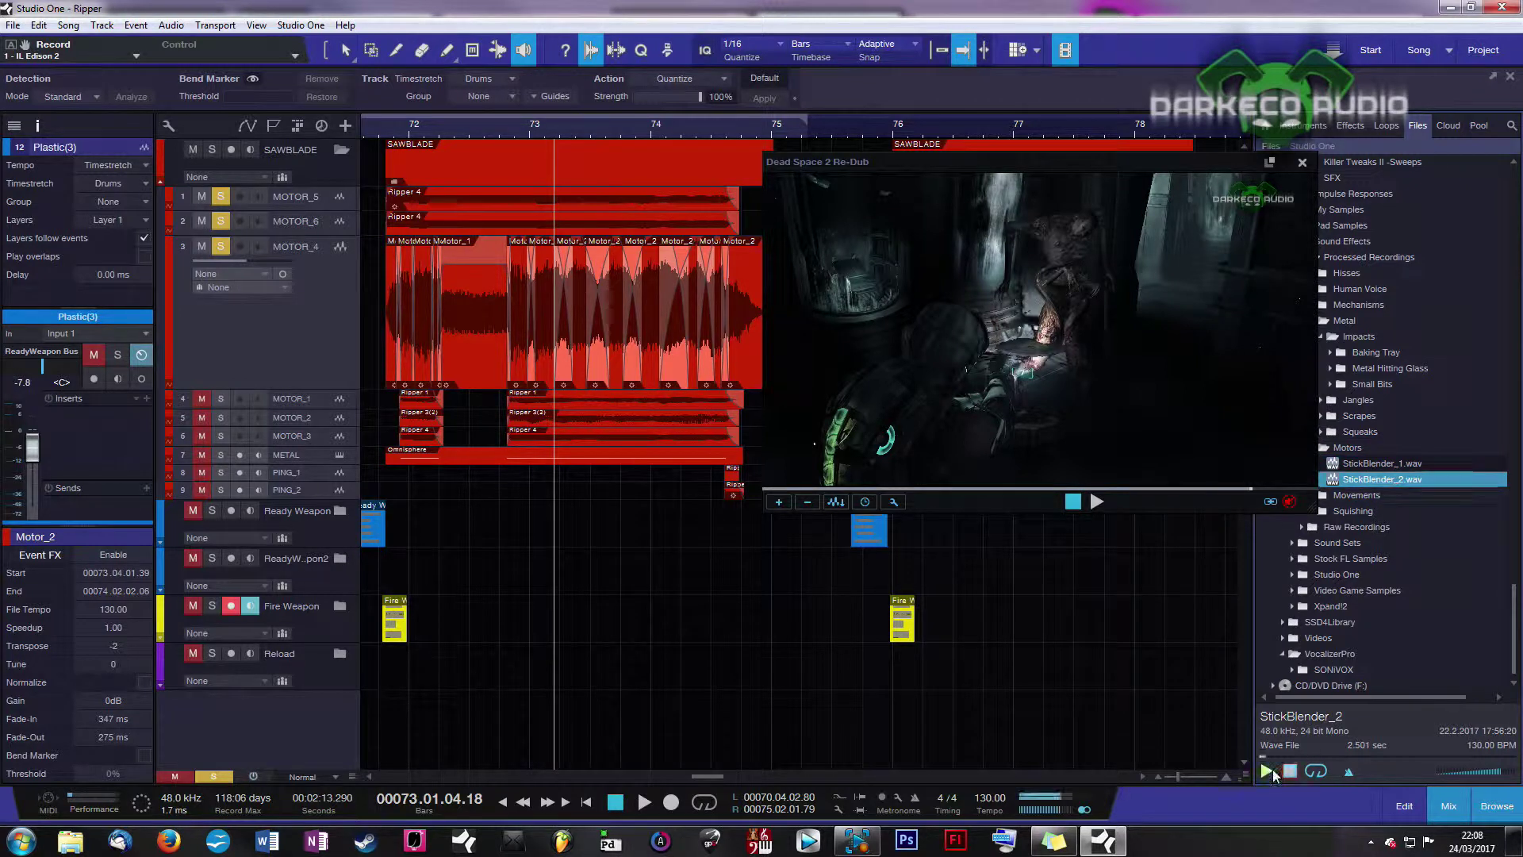
click(1289, 771)
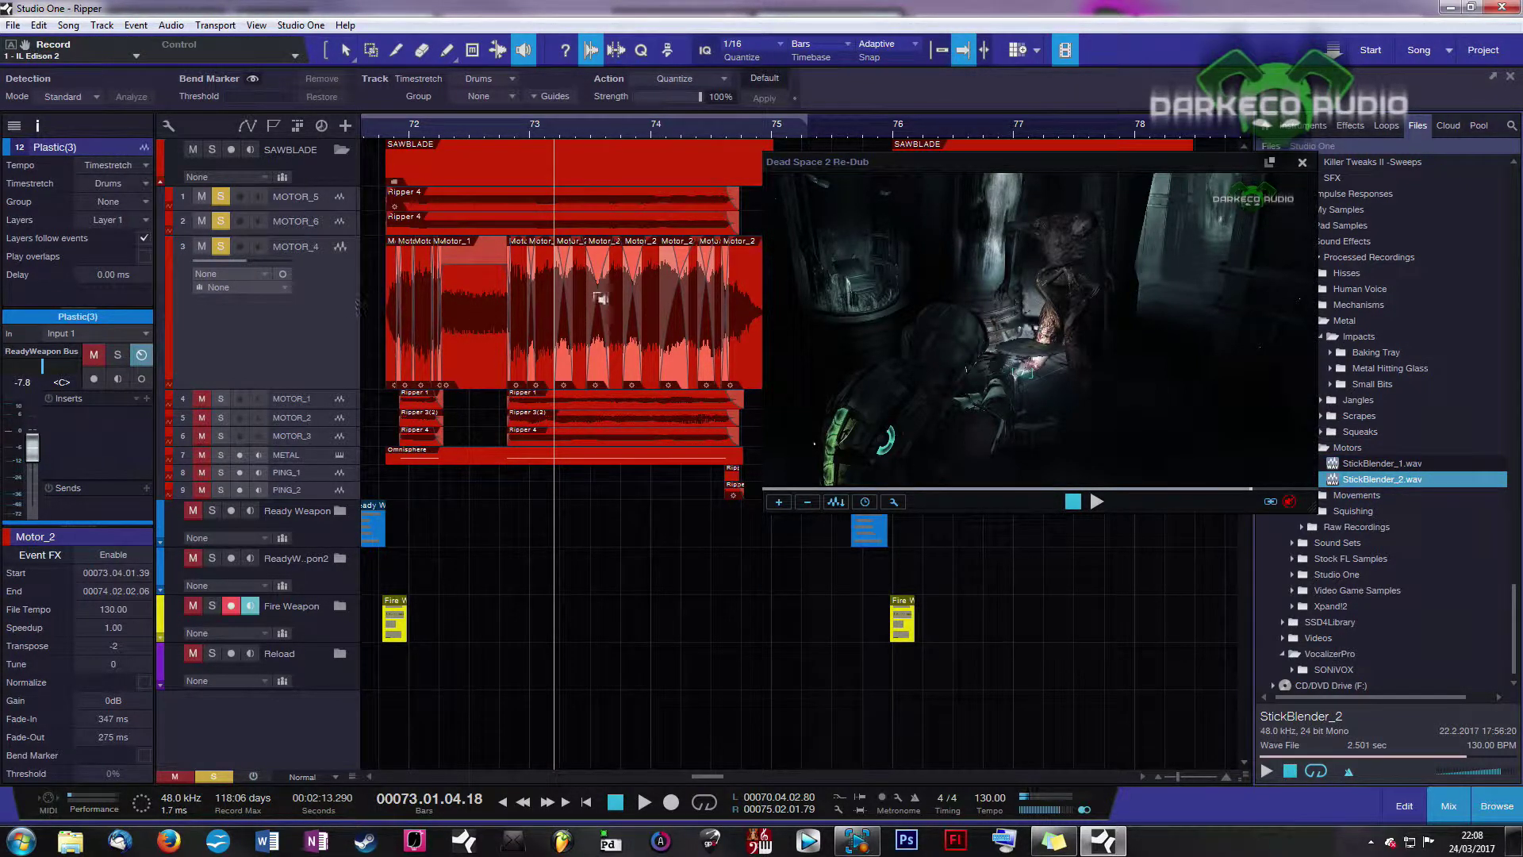
Examine the crossfaded MOTOR_4 clips and play them alone and together with the soloed MOTOR_5 and MOTOR_6
drag(406, 125, 474, 157)
ctrl+scroll(475, 159, up, 2)
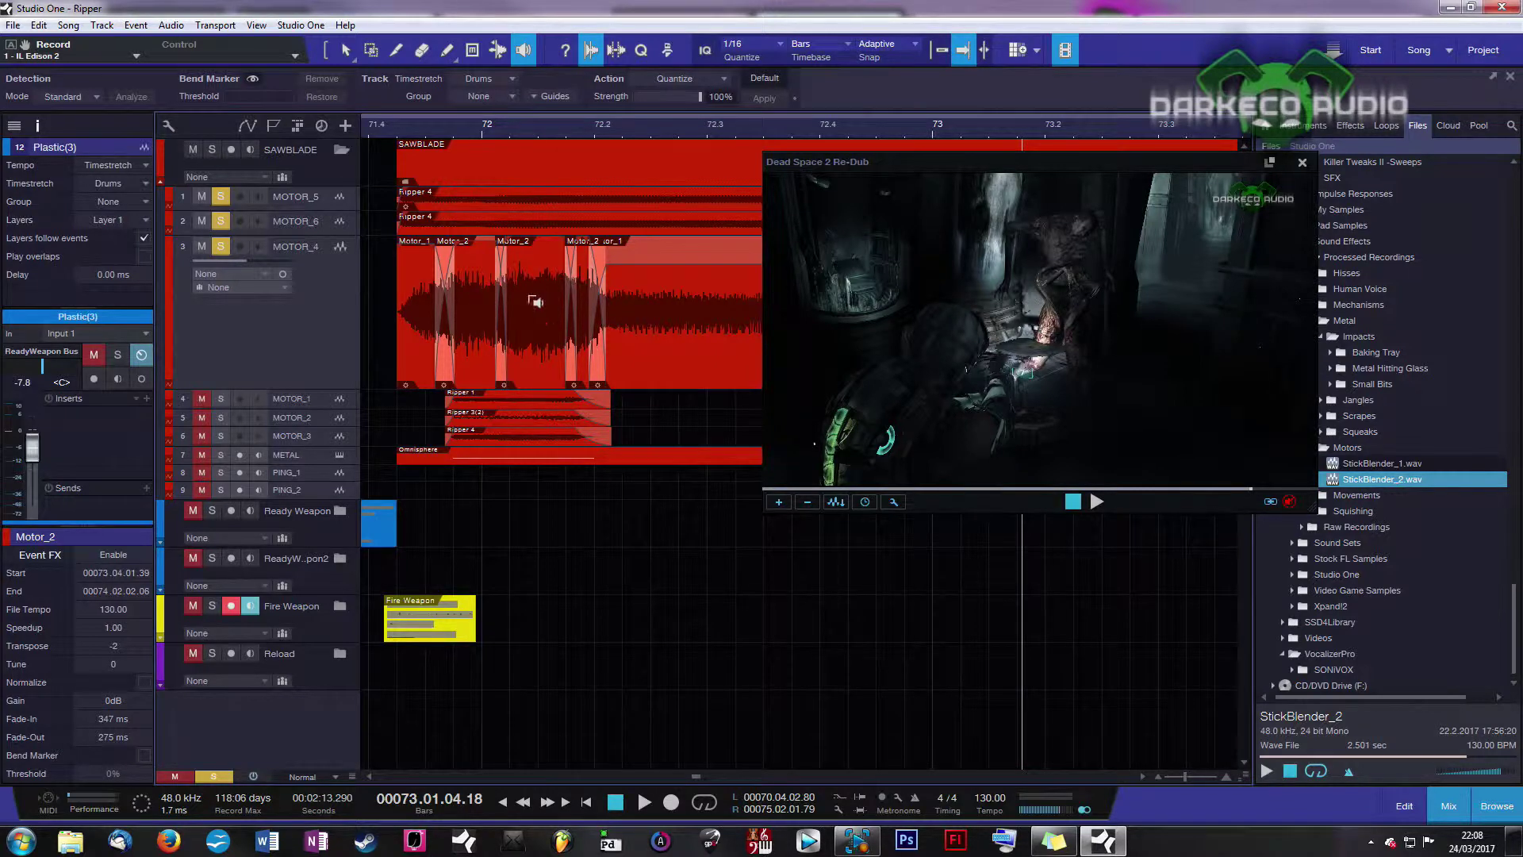
scroll(523, 315, down, 3)
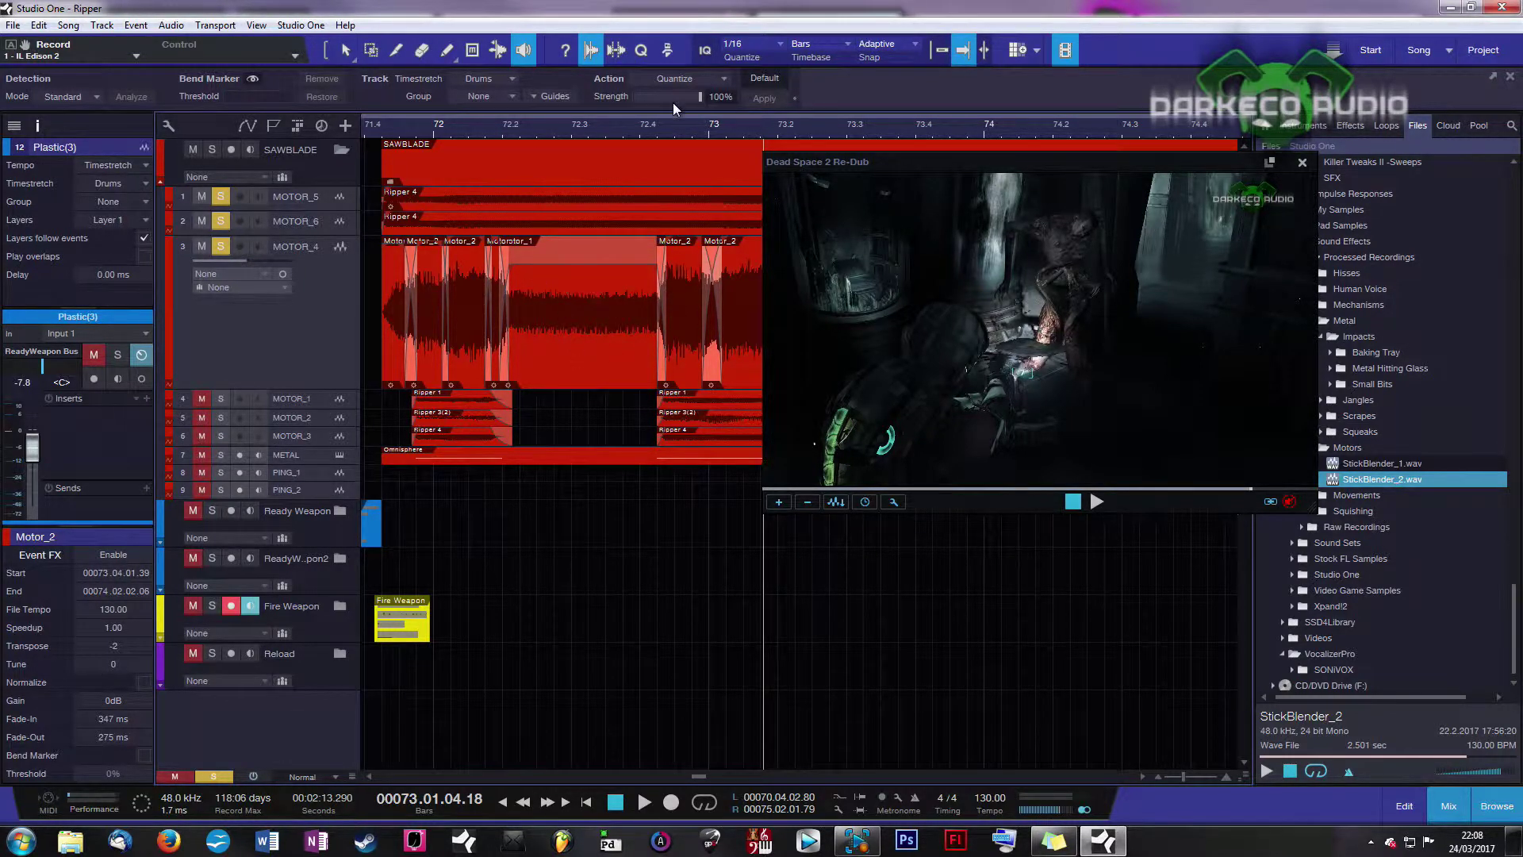
scroll(595, 192, down, 5)
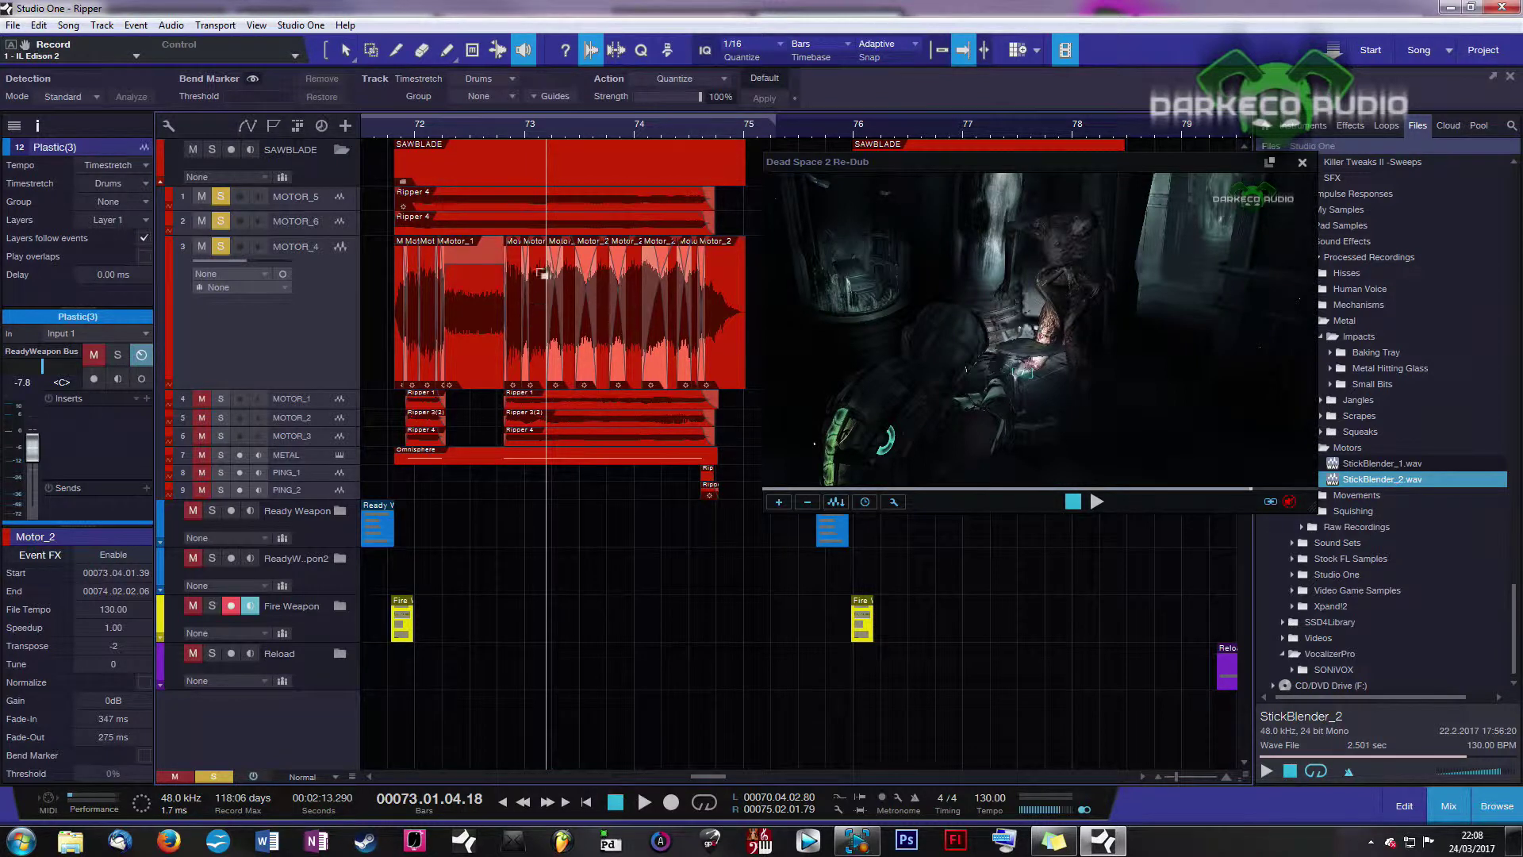
click(383, 332)
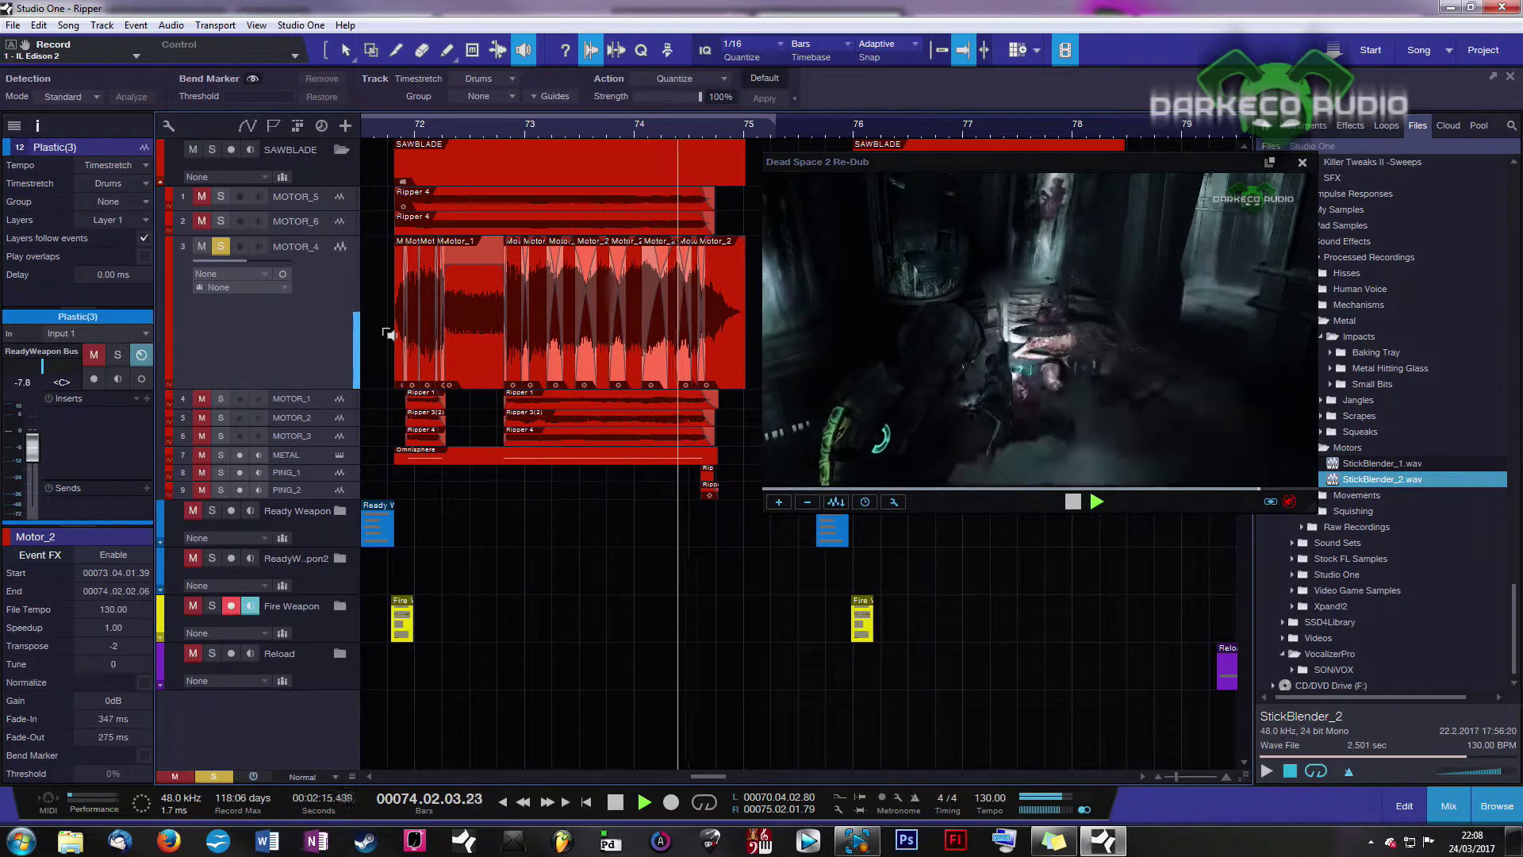
drag(221, 197, 220, 222)
key(space)
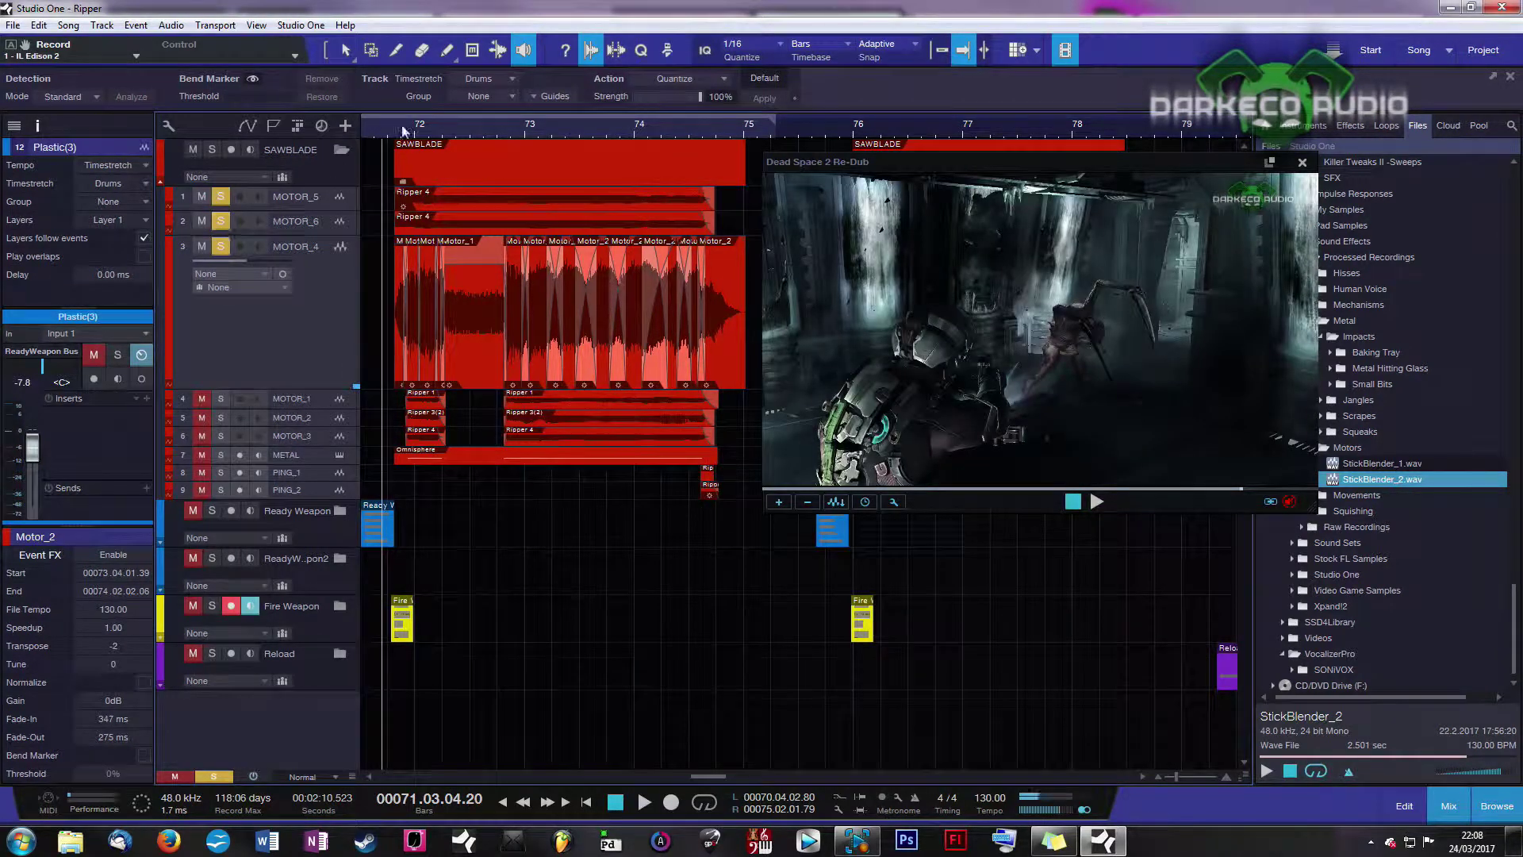
key(space)
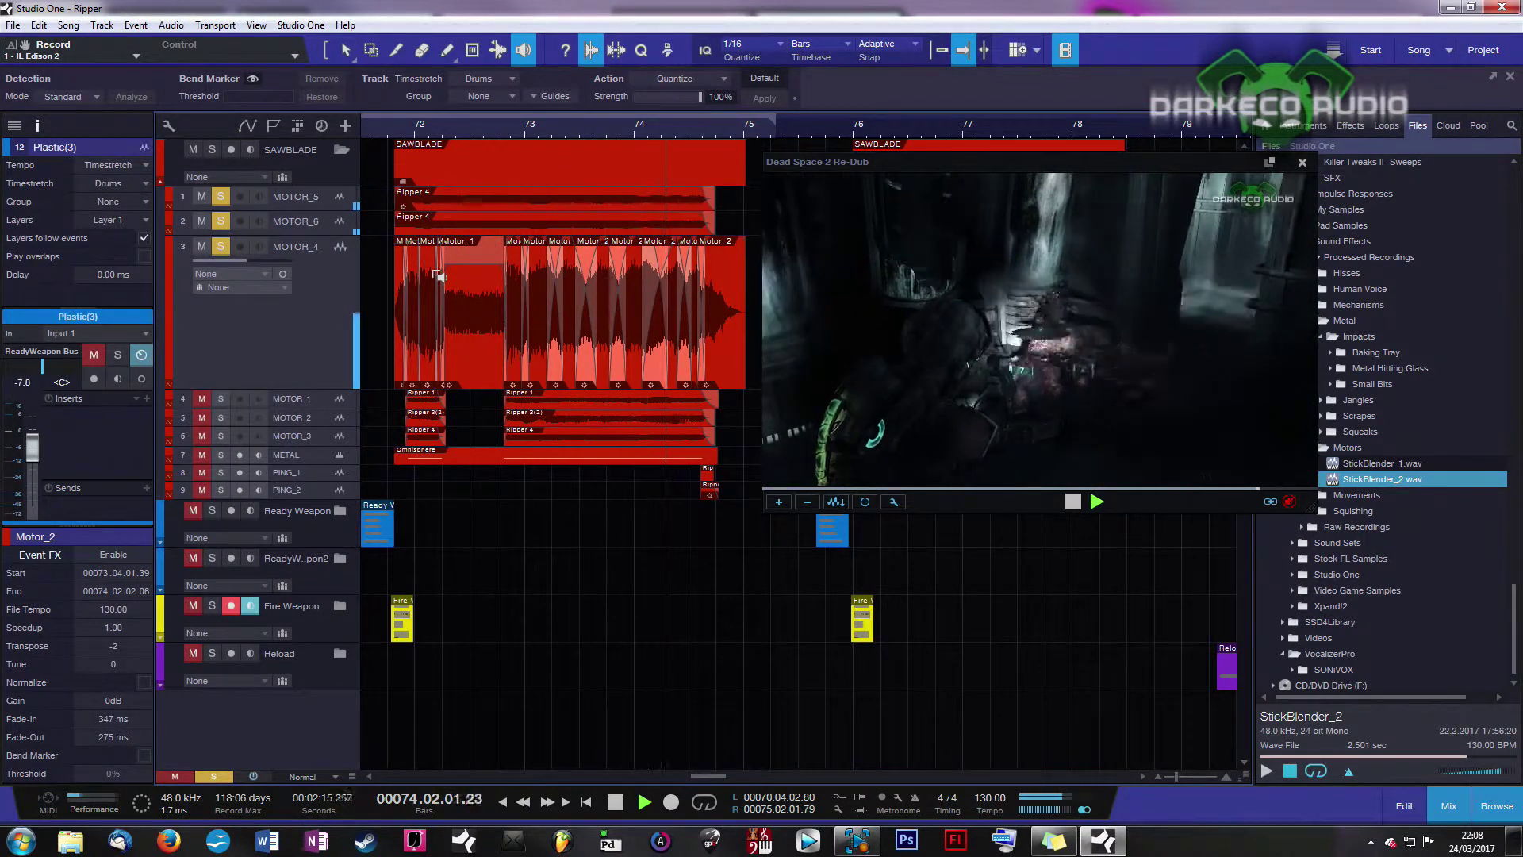
key(space)
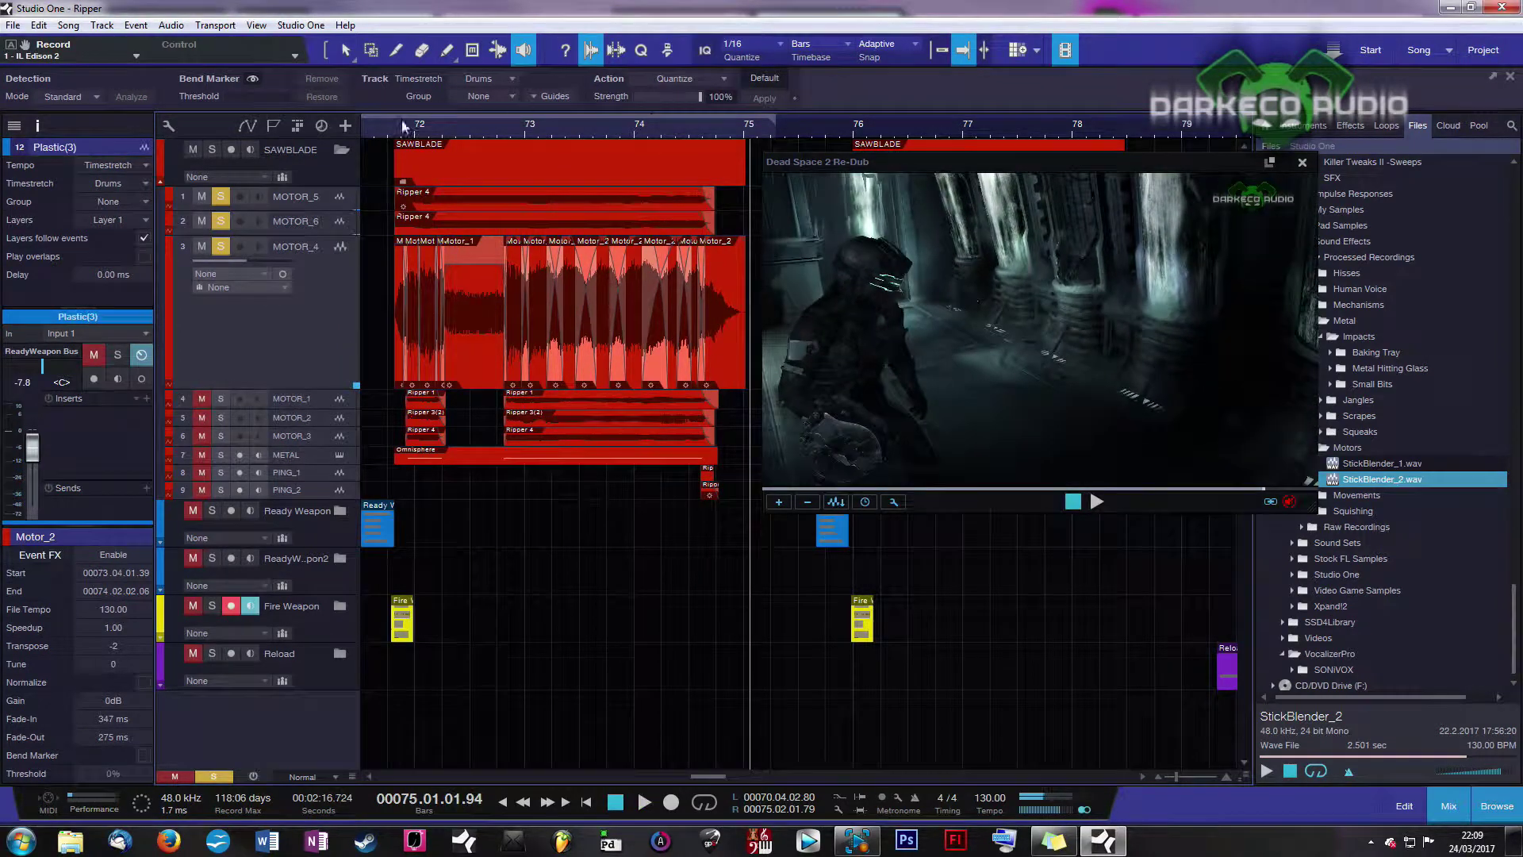
Reduce the MOTOR_4 track back to a compact height and audition the MOTOR_1 clip near bar 72
drag(395, 139, 433, 547)
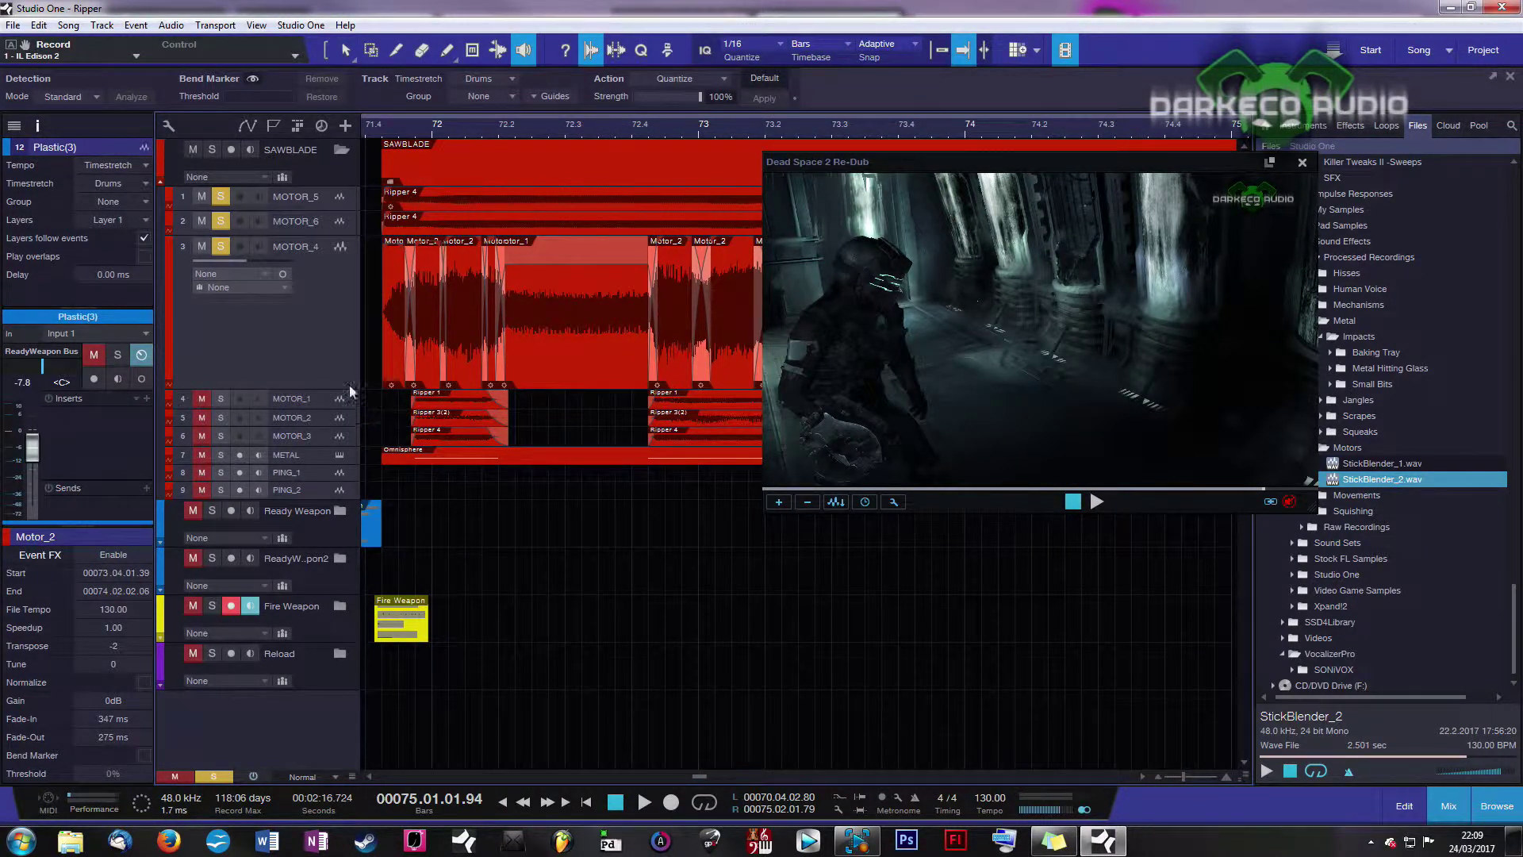
drag(318, 388, 315, 260)
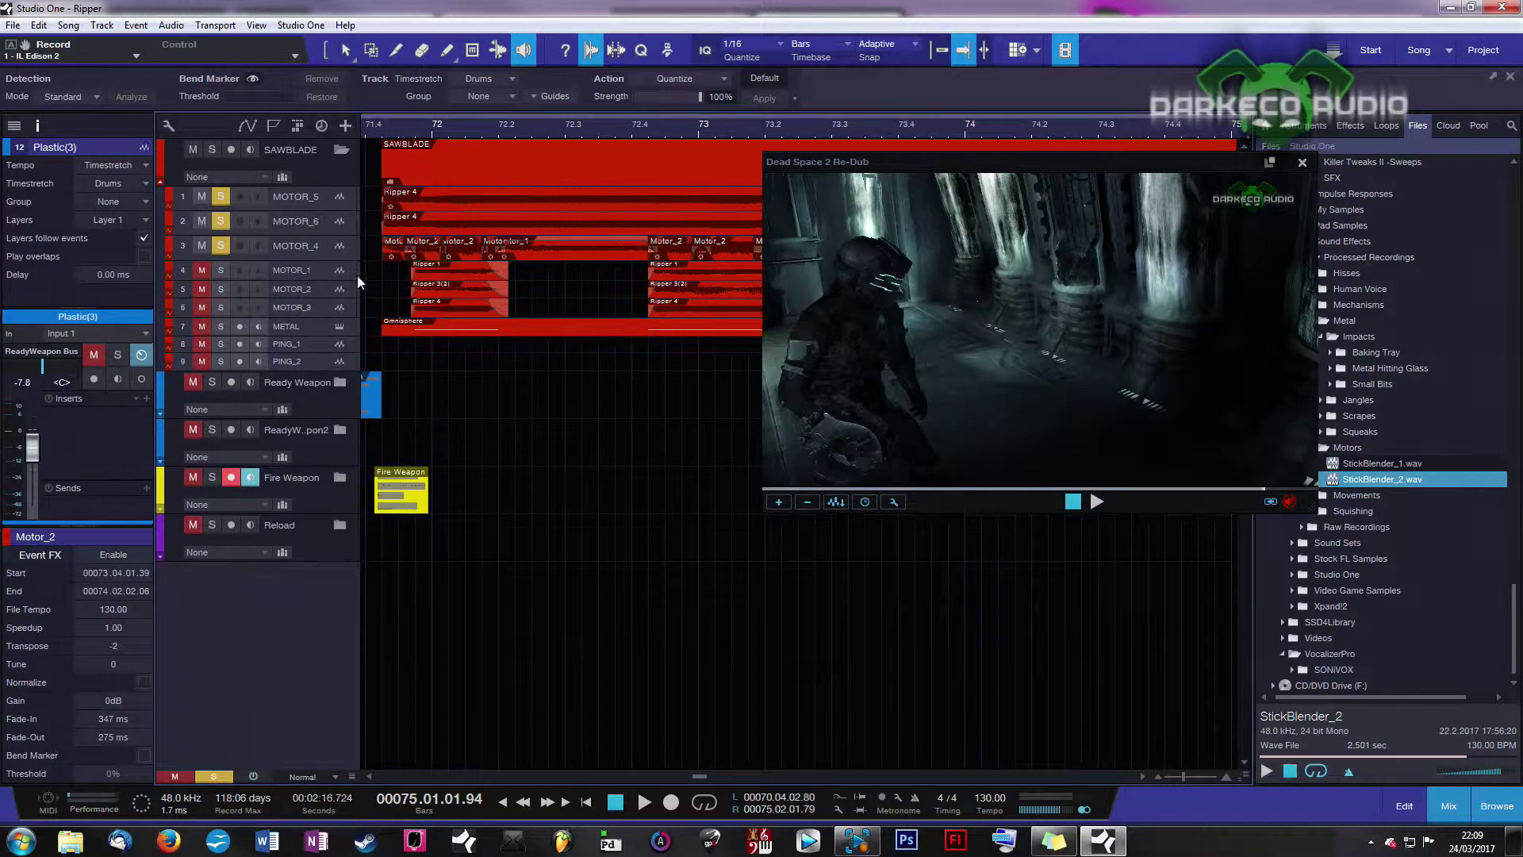
click(405, 279)
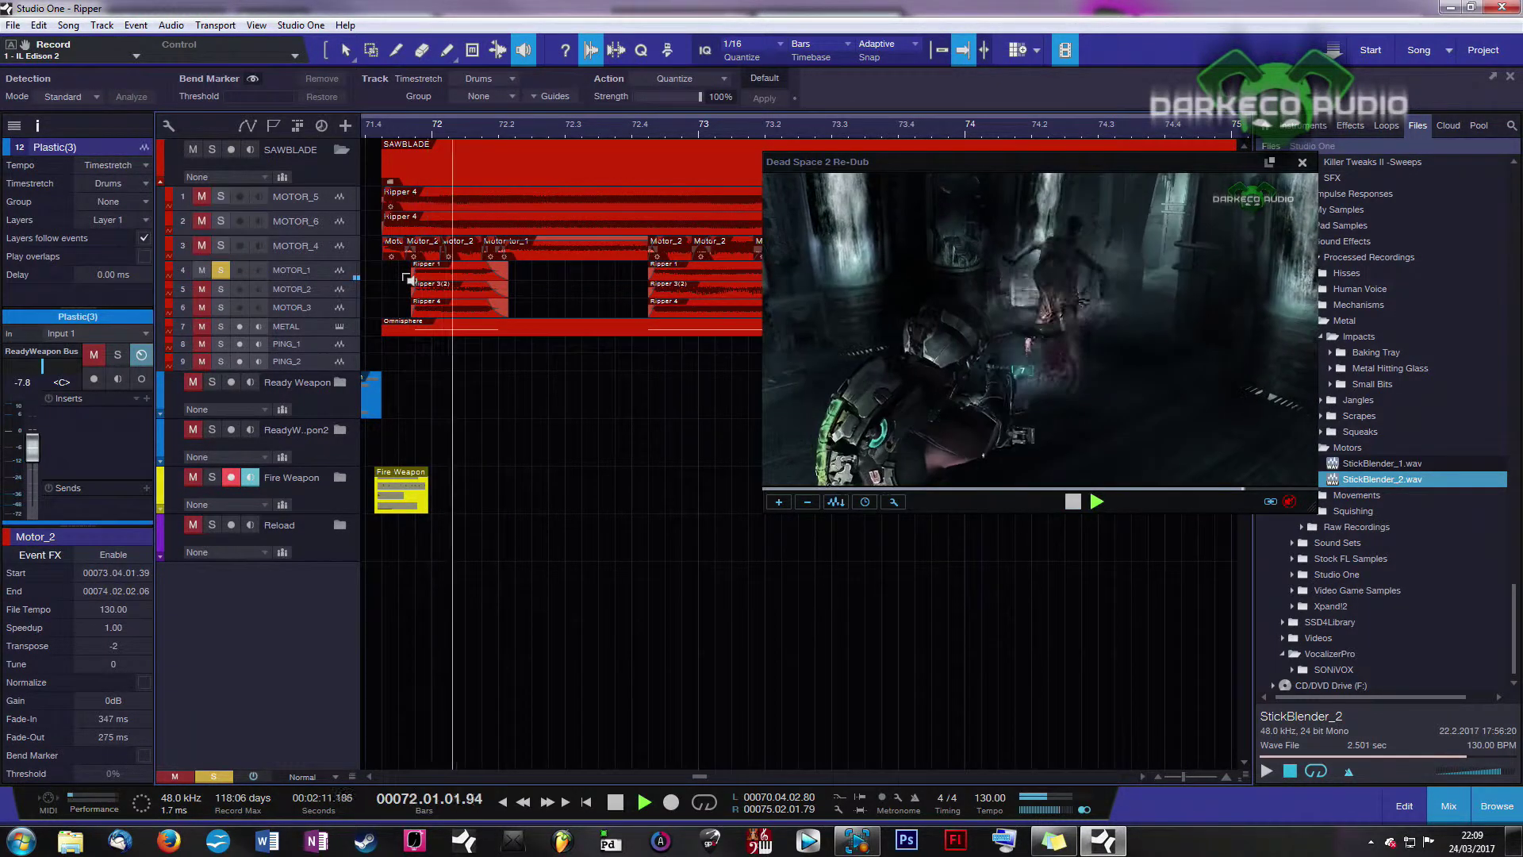
click(396, 282)
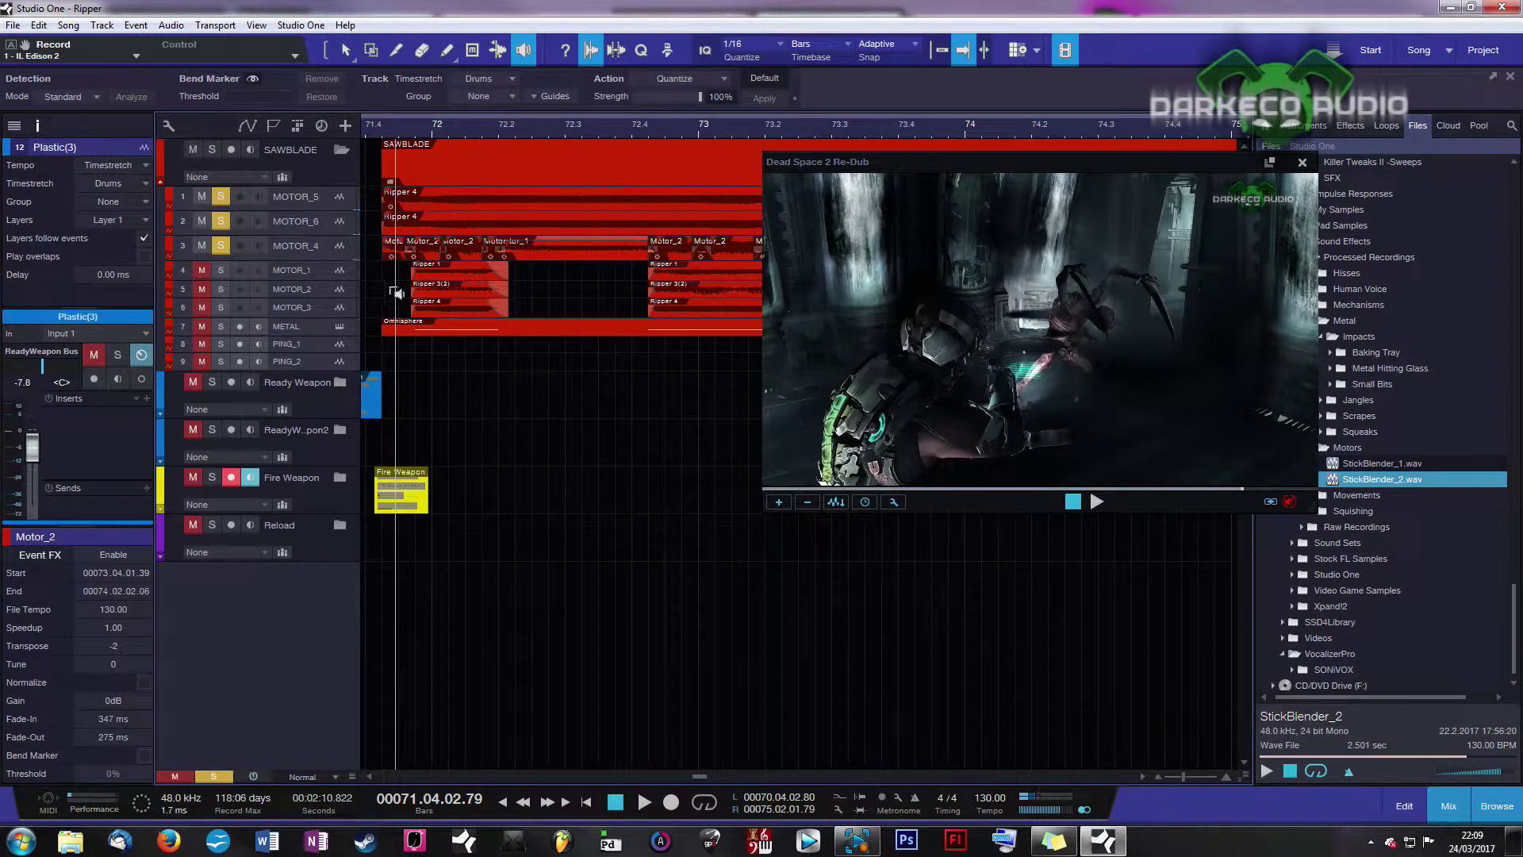
Enlarge the MOTOR_1 track to show its waveform and audition the MOTOR_1 and MOTOR_2 clips near bar 72
drag(321, 284, 320, 394)
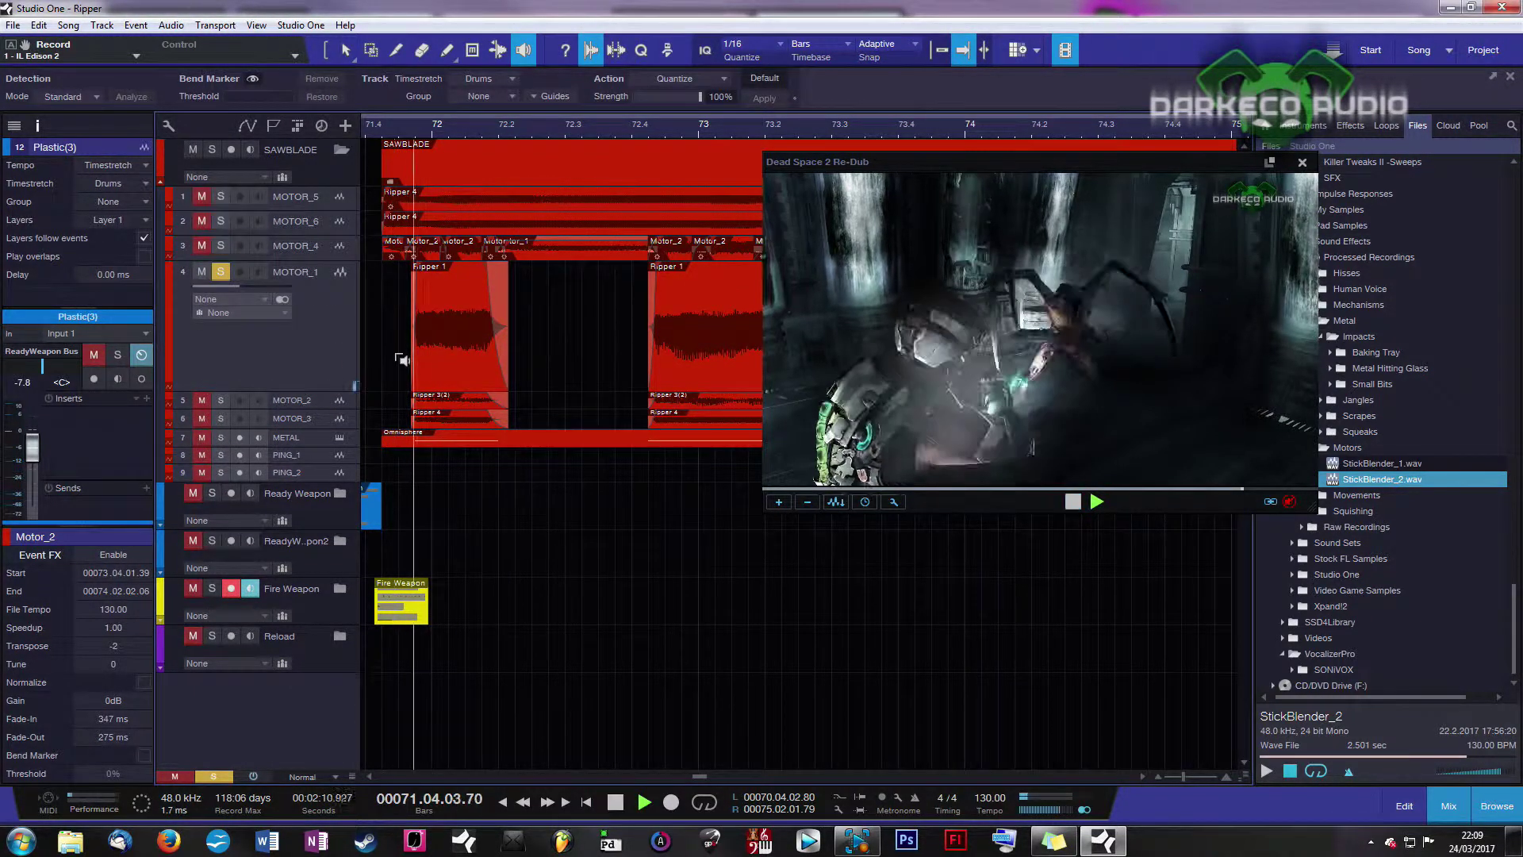
click(399, 408)
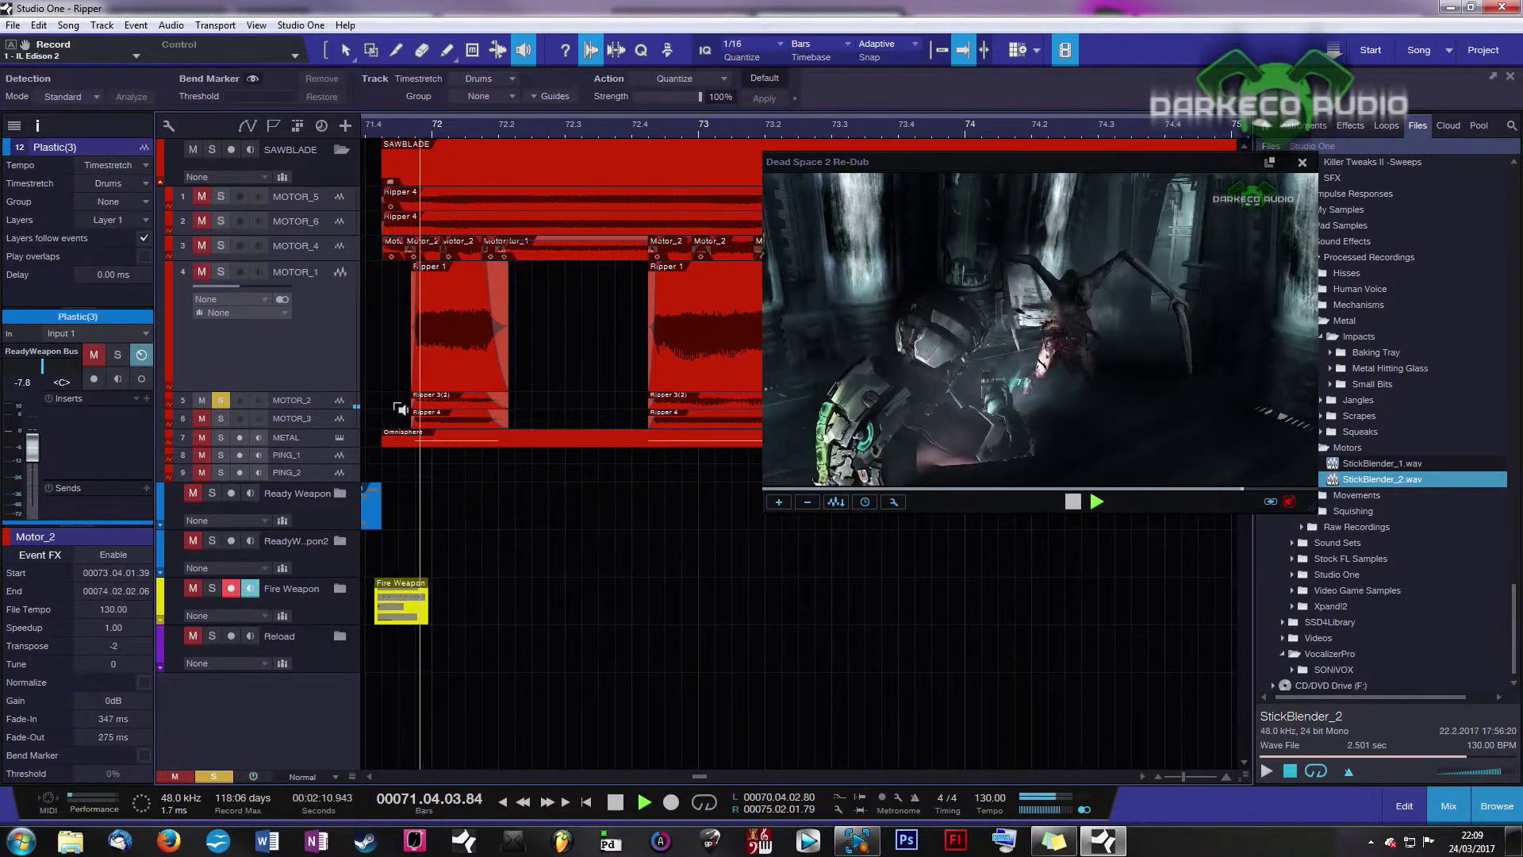
click(611, 169)
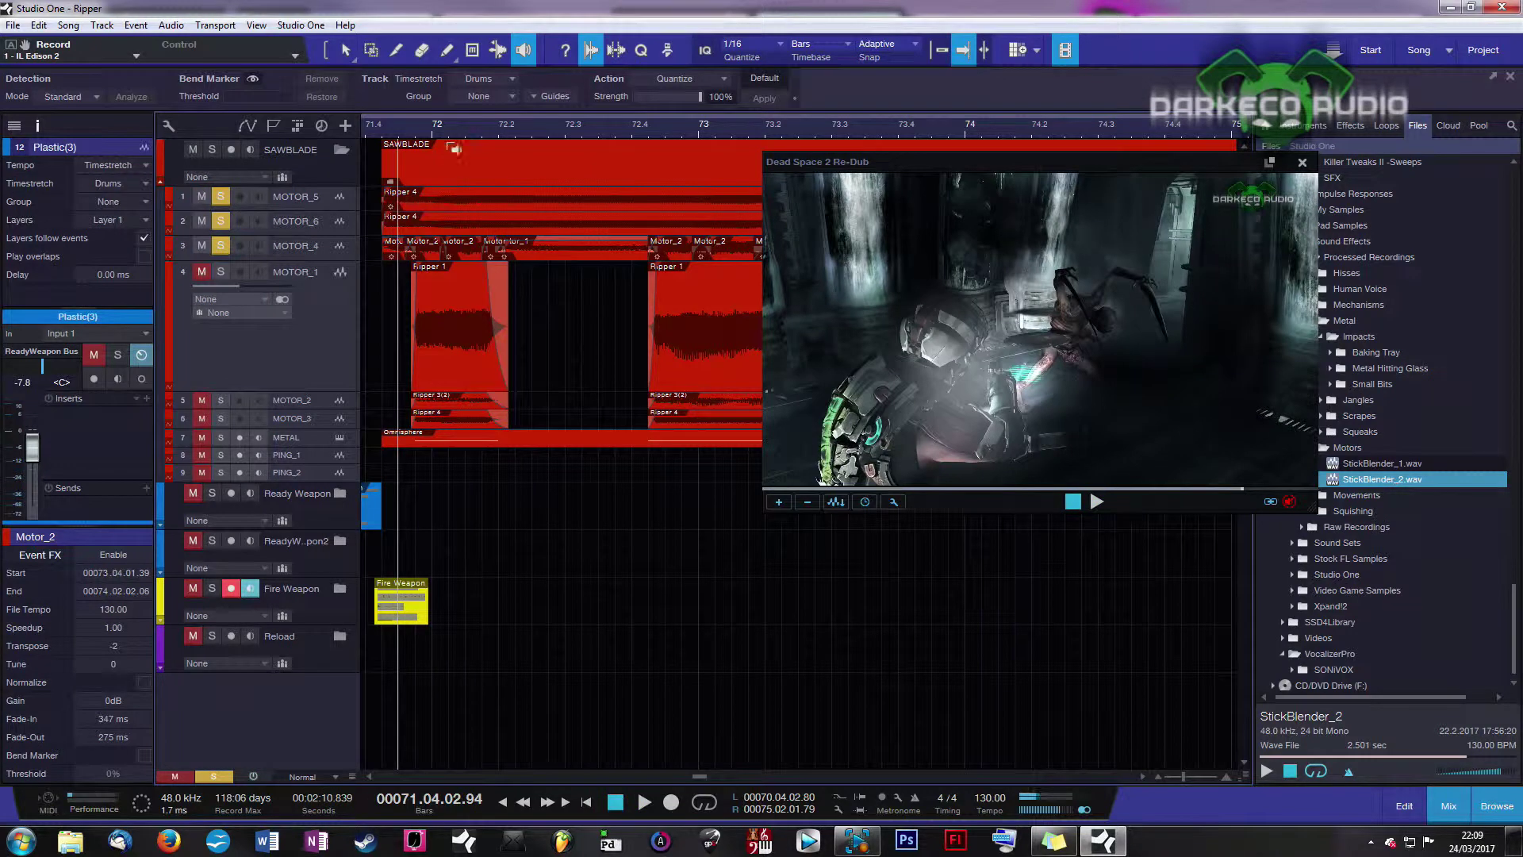
key(e)
key(e)
key(e)
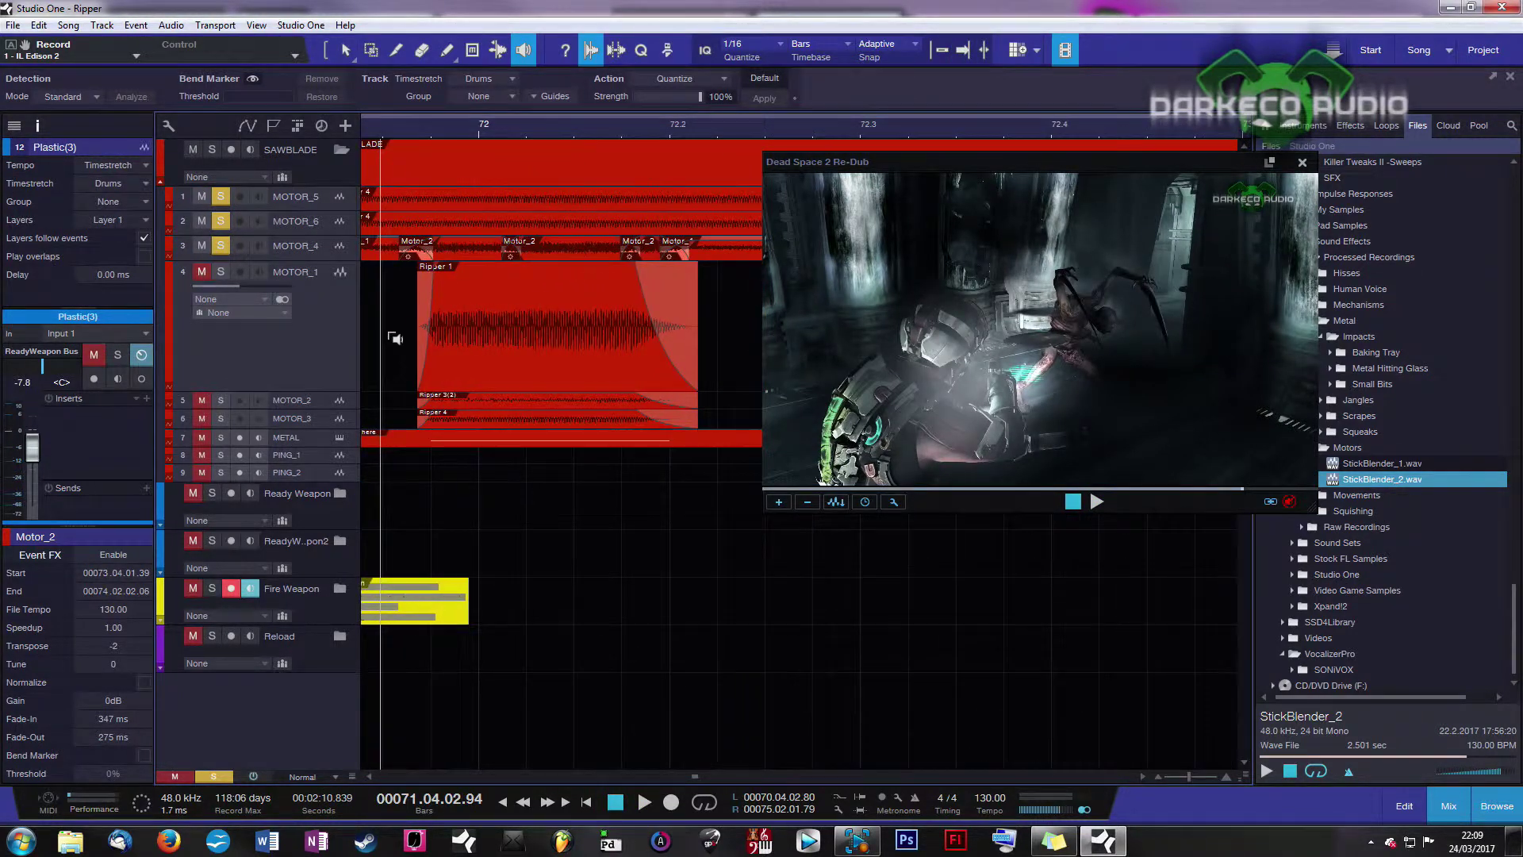
Audition the MOTOR_1 clips between bars 72 and 75, playing each section against the video
key(w)
key(w)
key(w)
key(w)
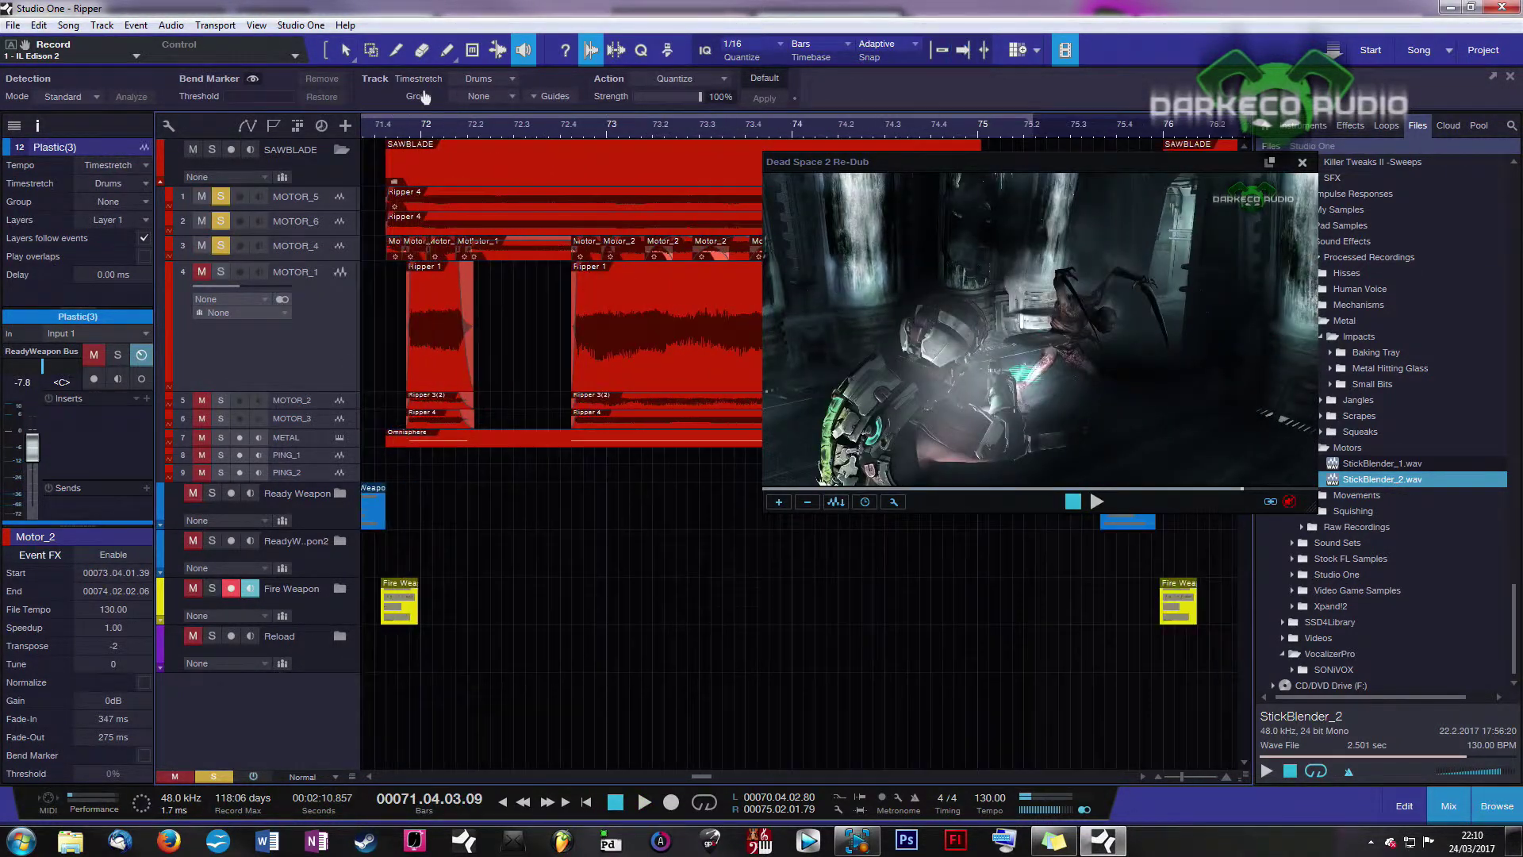
drag(466, 330, 519, 343)
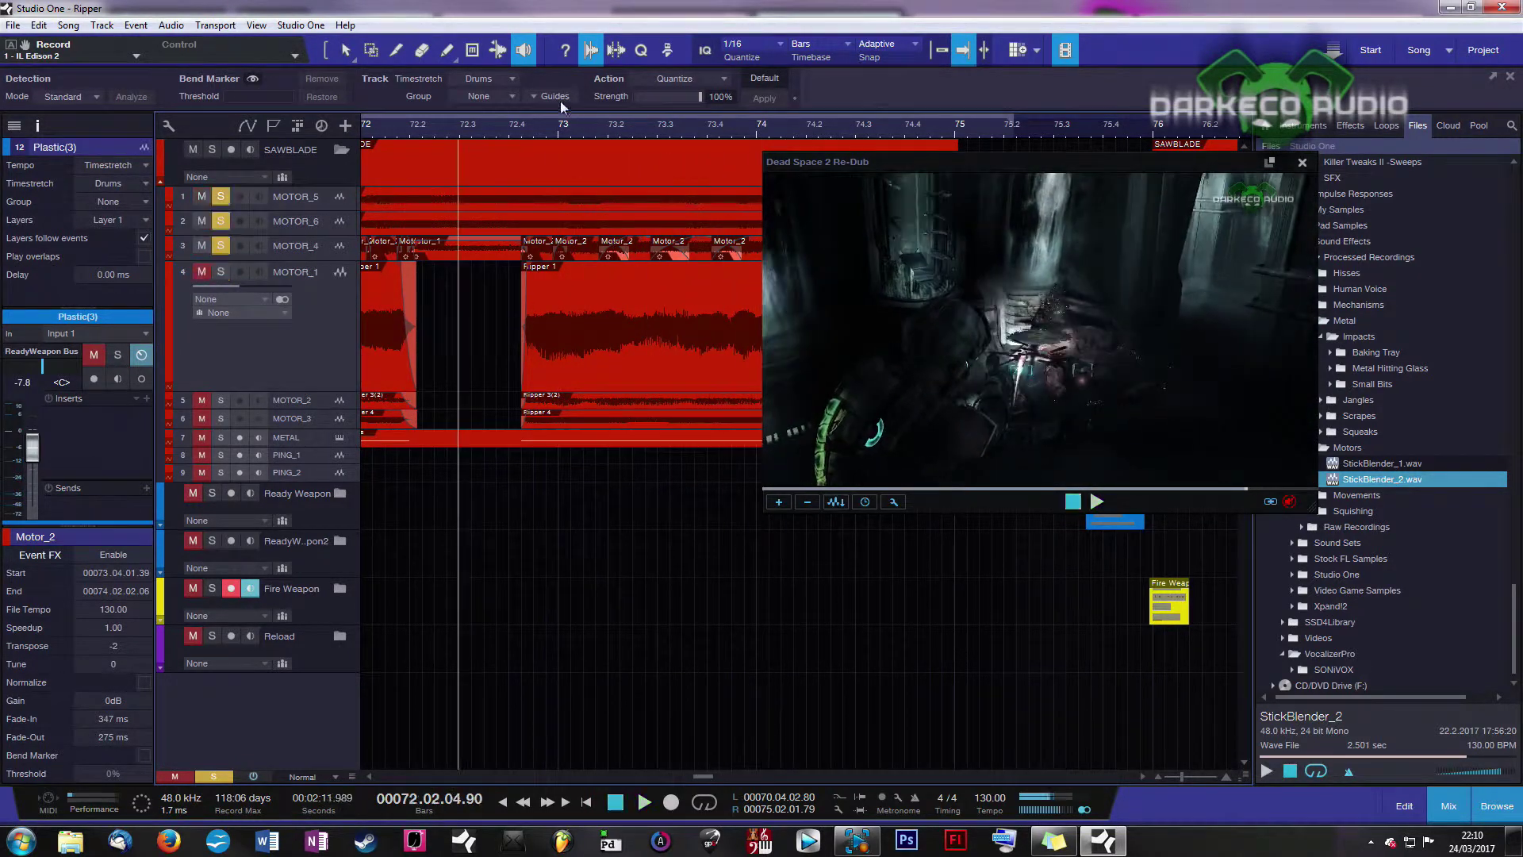
key(space)
key(w)
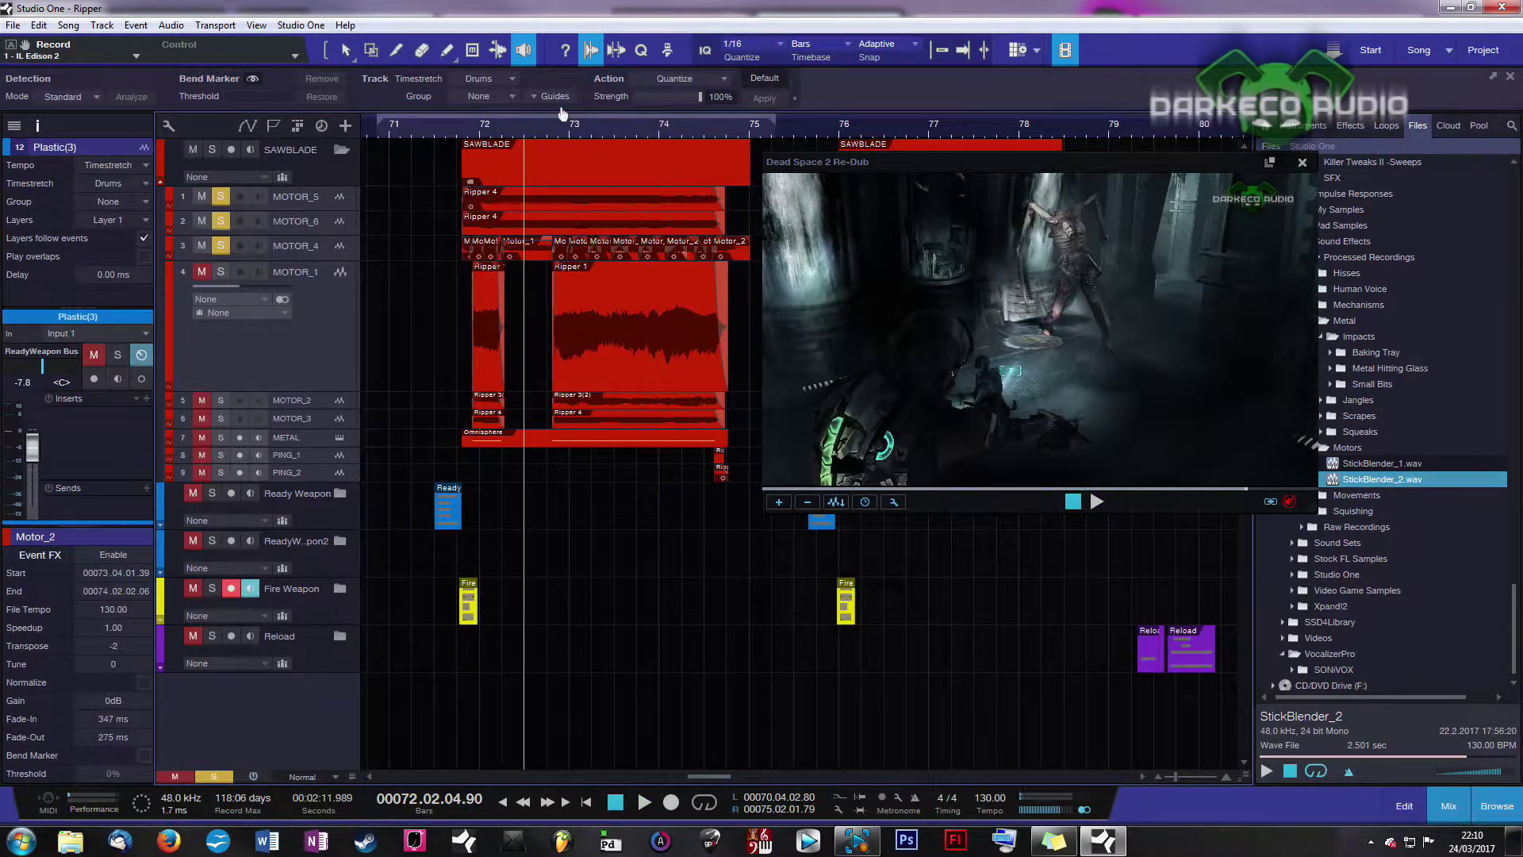
click(456, 203)
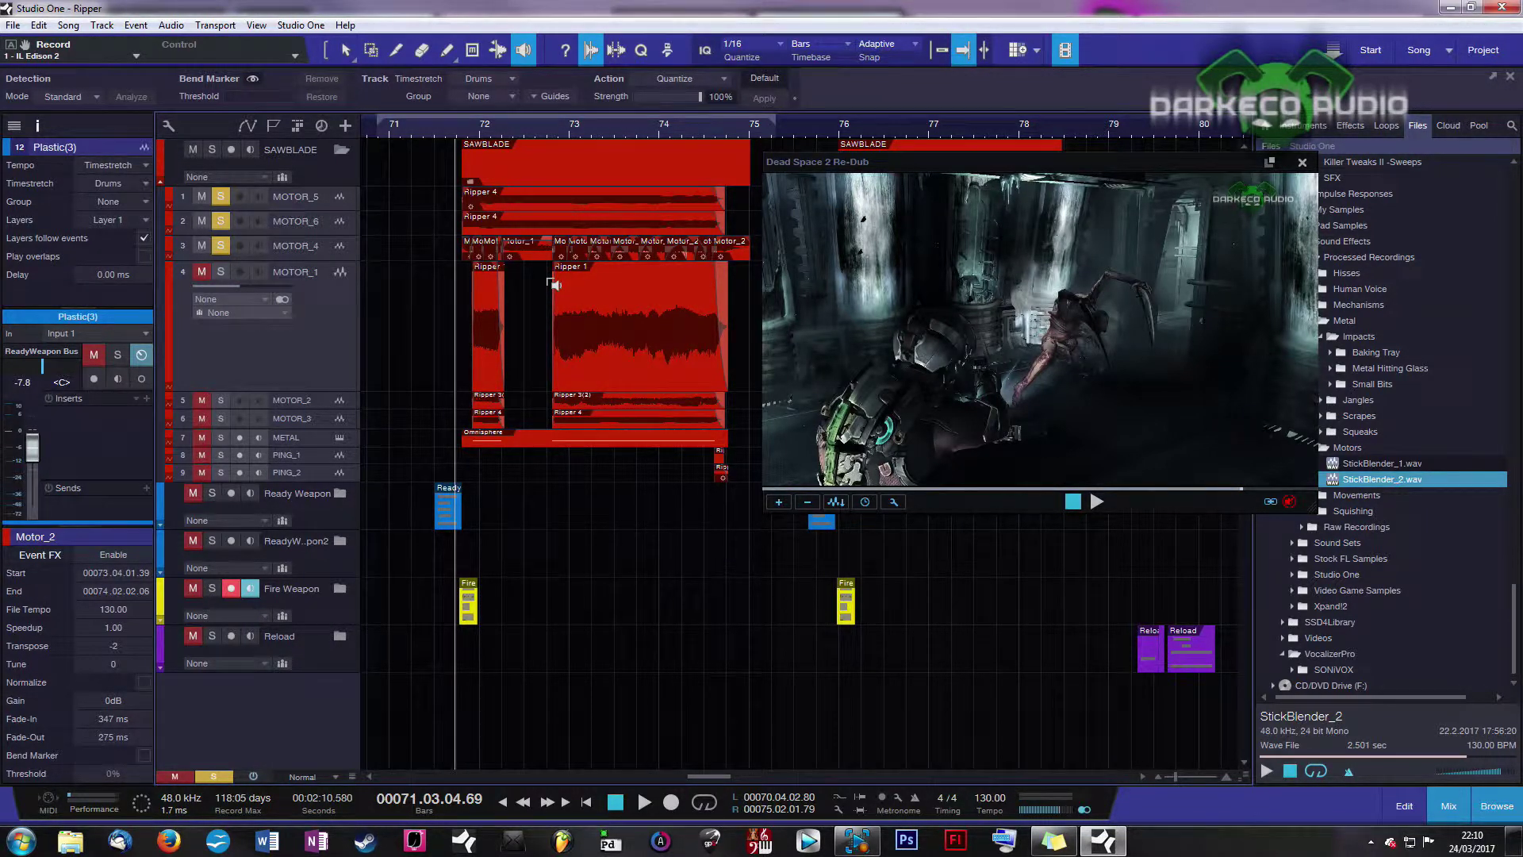
drag(547, 338, 576, 336)
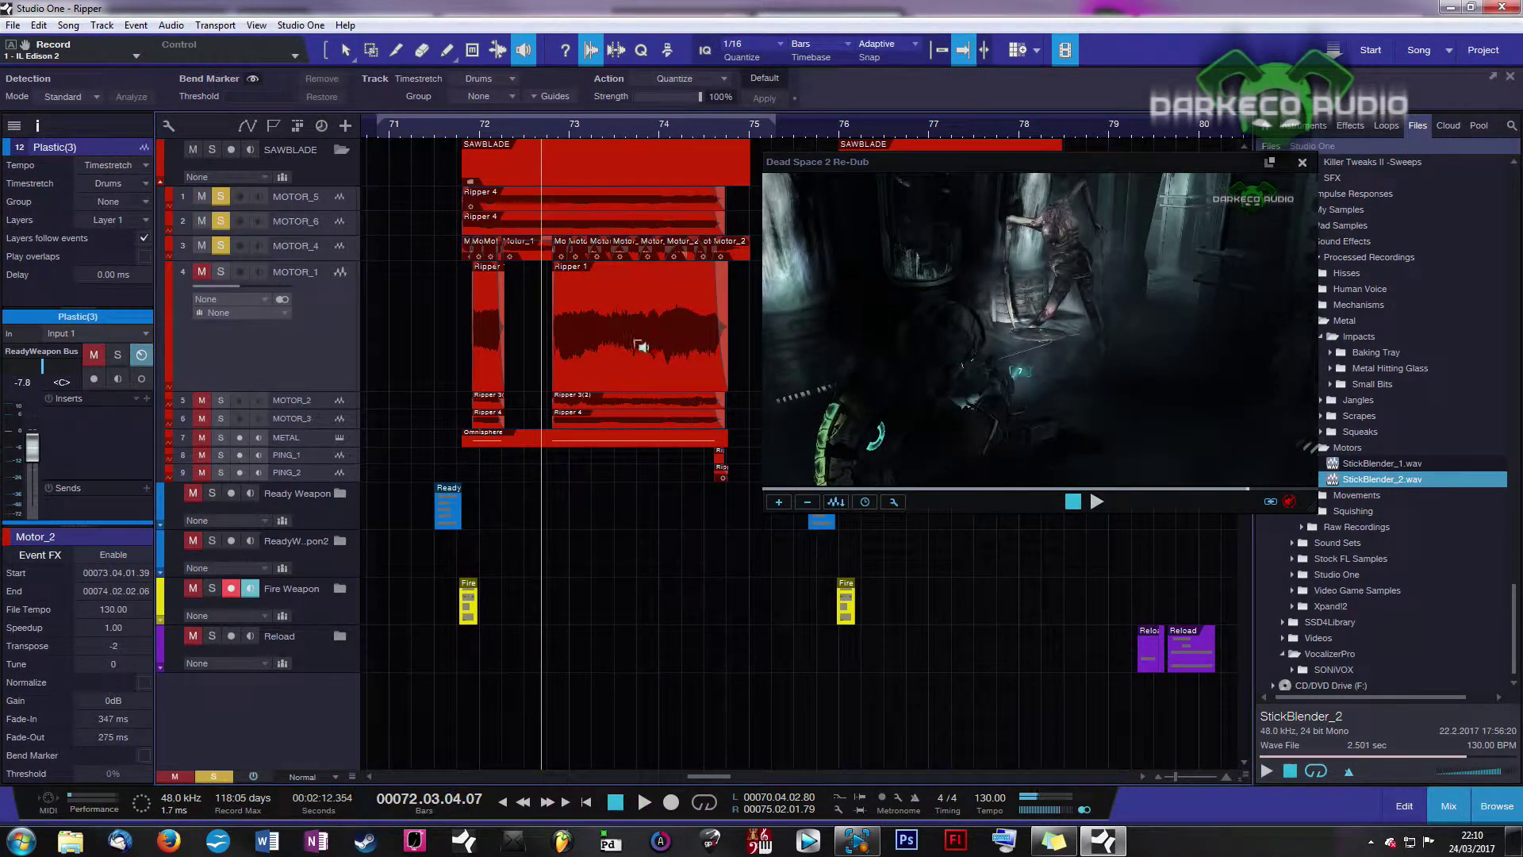
Reduce the MOTOR_1 track's height, solo it, and play it with MOTOR_4, MOTOR_5 and MOTOR_6 from just before bar 72
drag(292, 393, 295, 332)
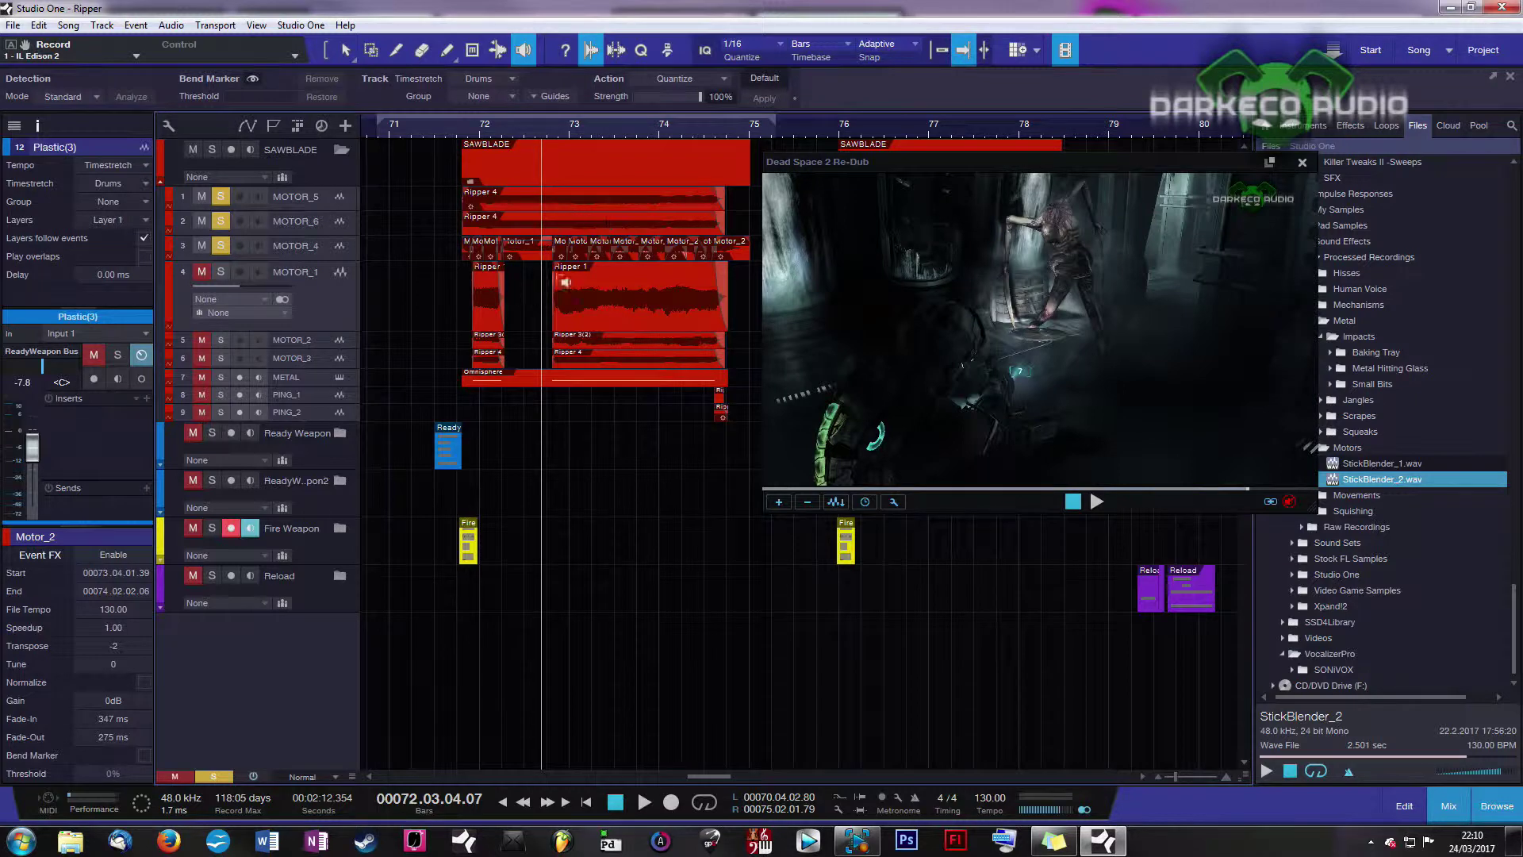
click(221, 273)
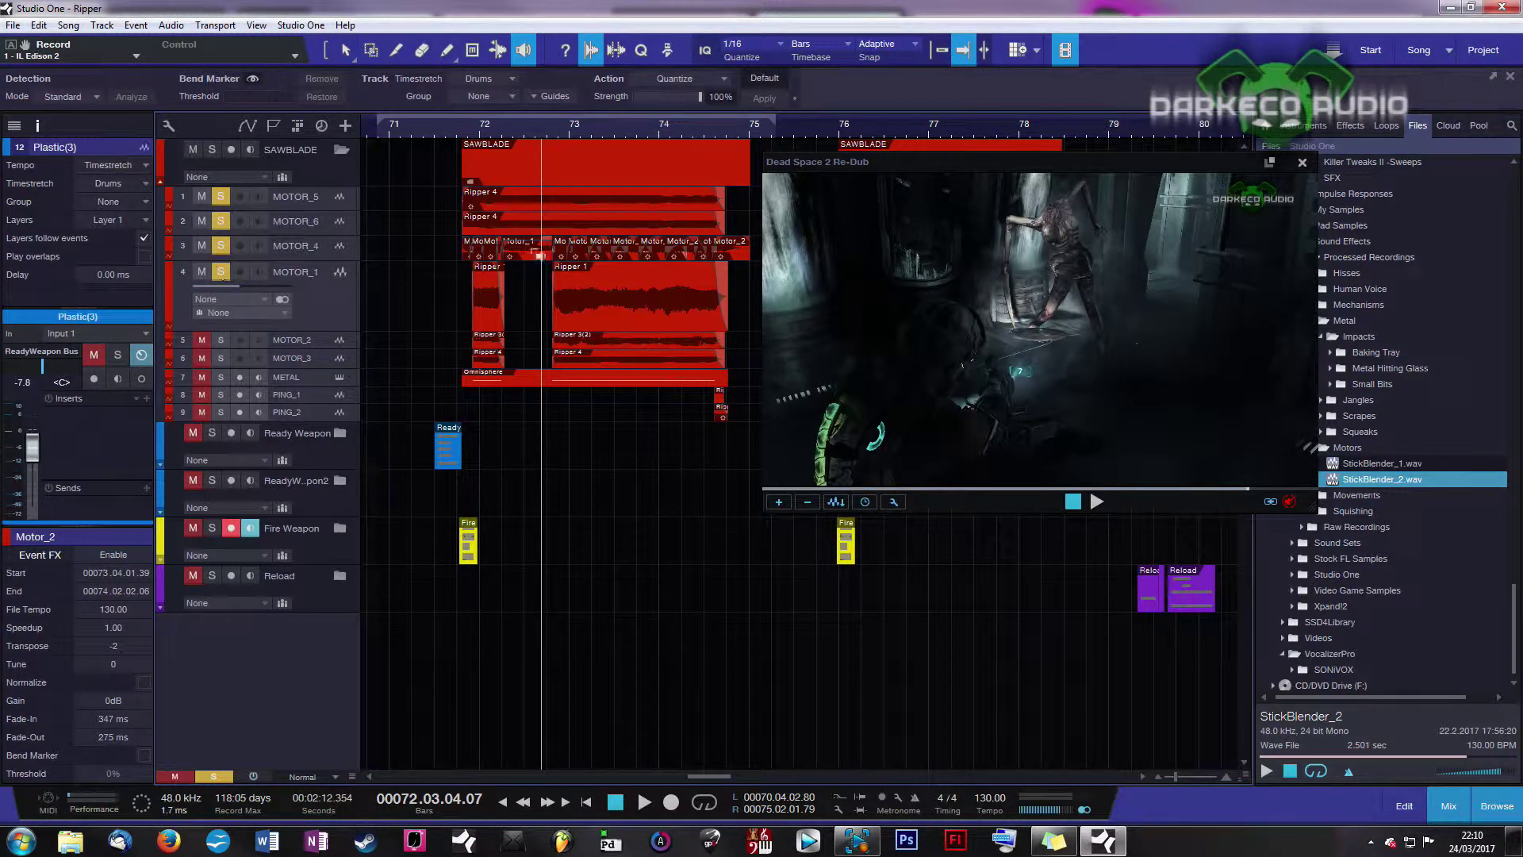
click(464, 133)
key(space)
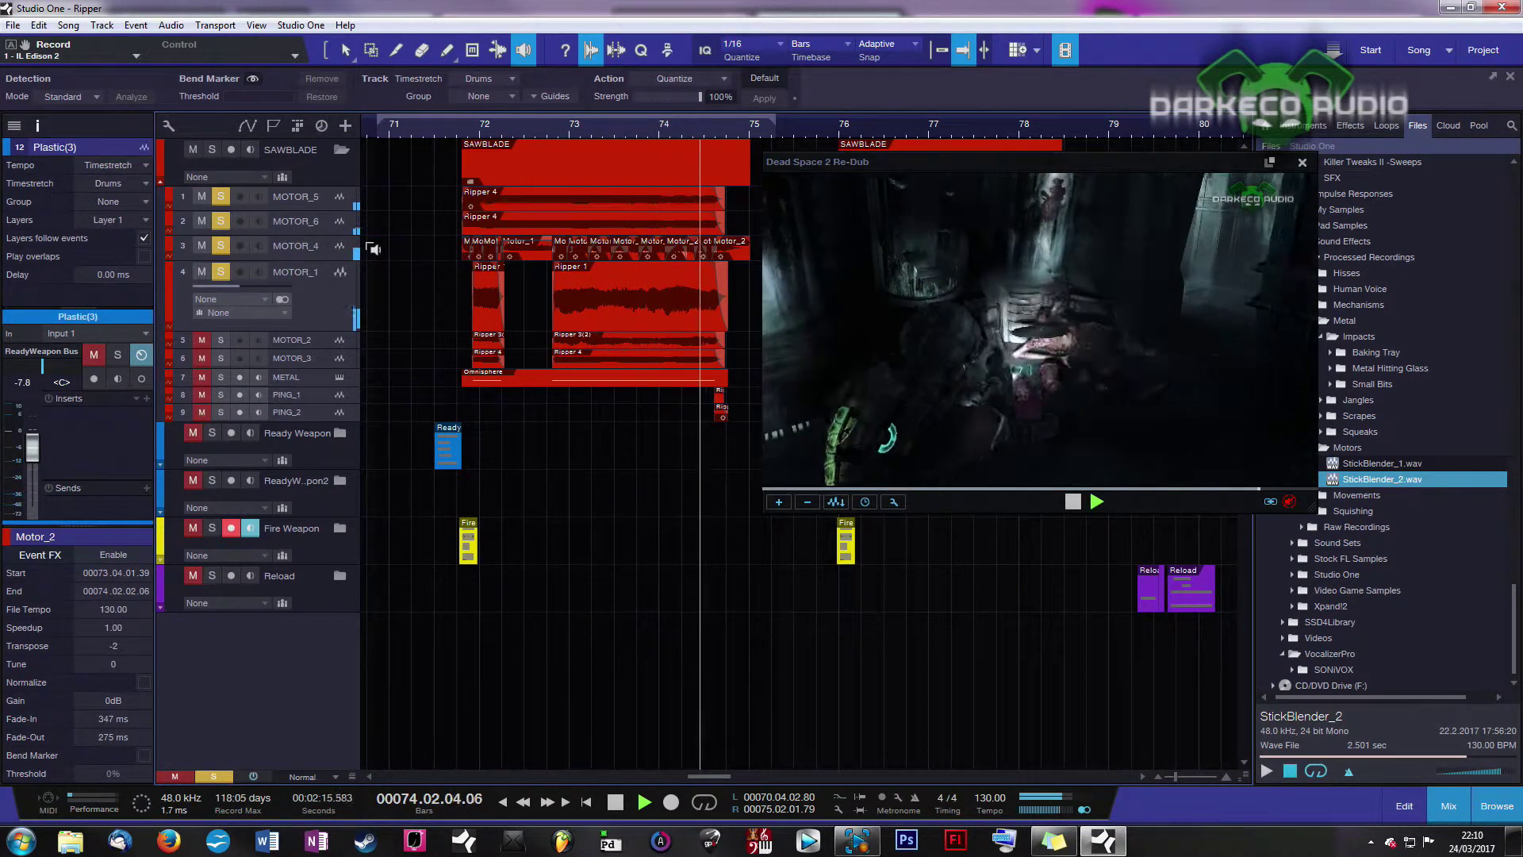
key(space)
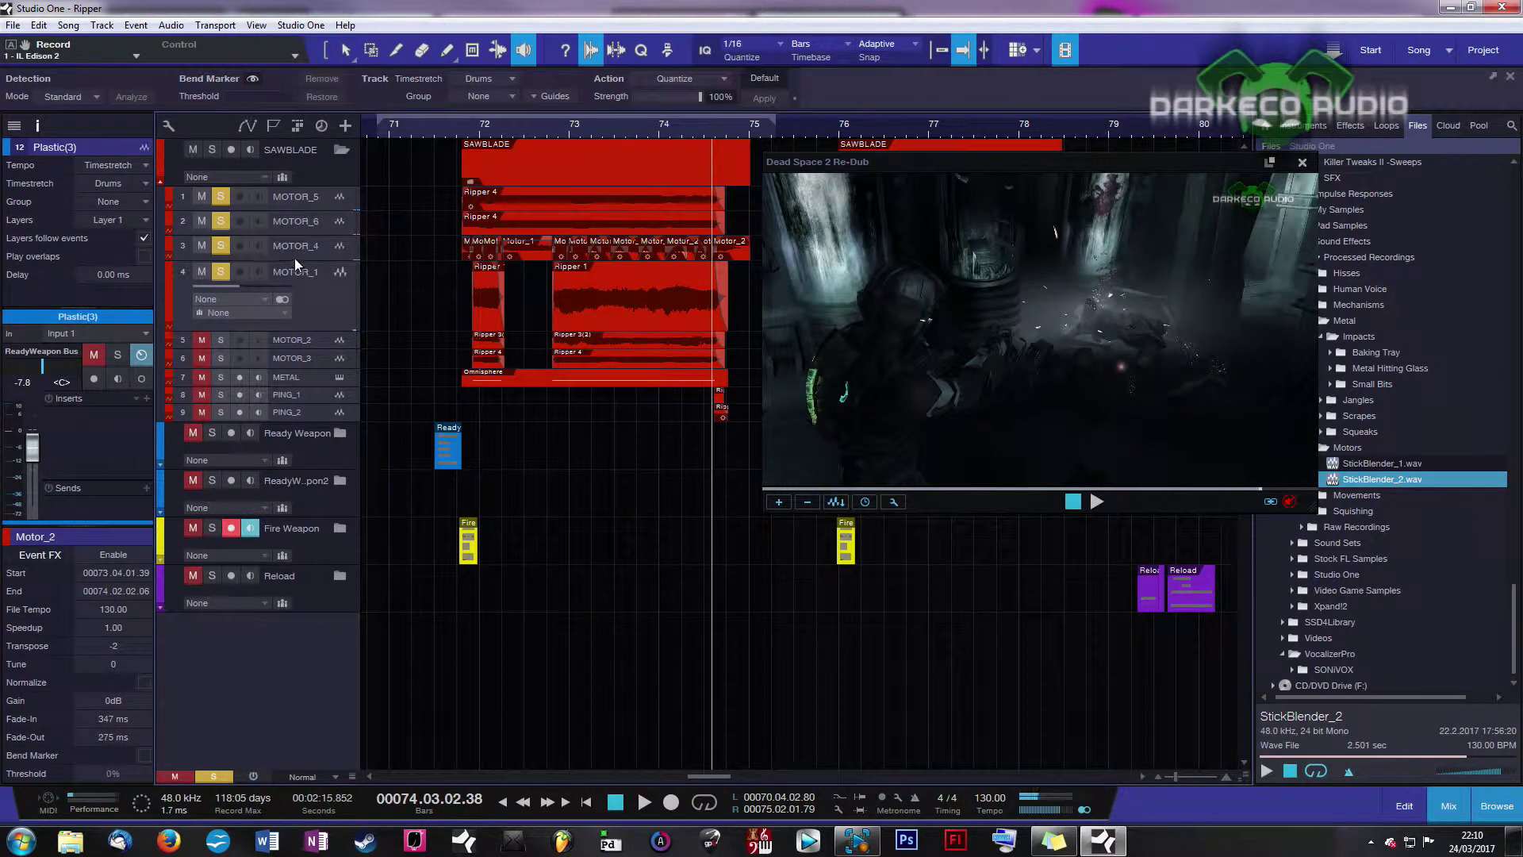
Adjust the MOTOR_4 track's volume to -13.8 dB while playing the soloed layers, and return the track to a compact height
click(295, 256)
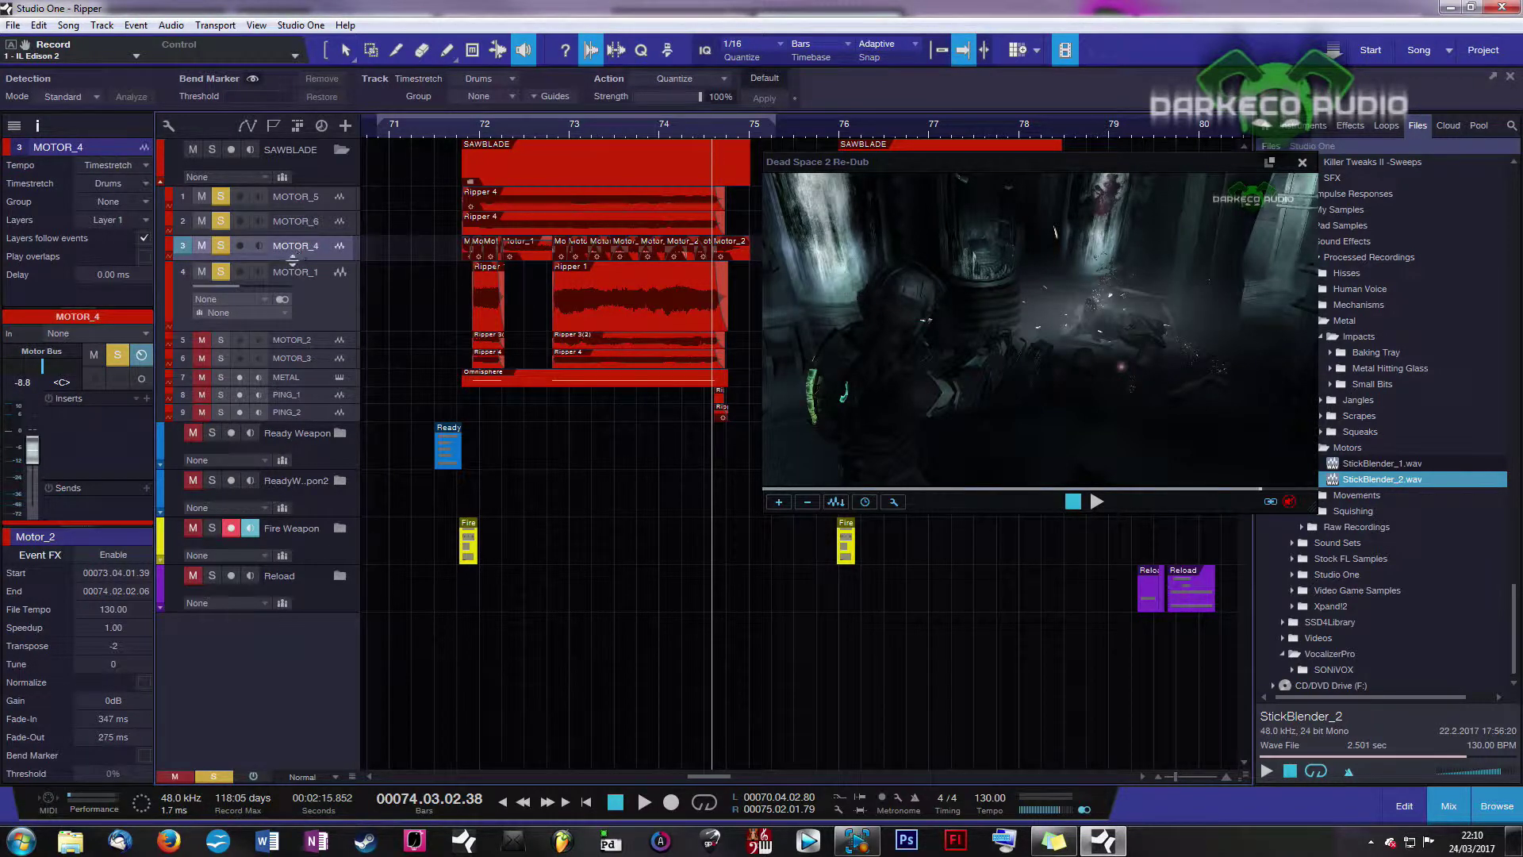
drag(292, 259, 292, 342)
drag(246, 262, 240, 264)
drag(297, 349, 296, 284)
click(545, 135)
key(space)
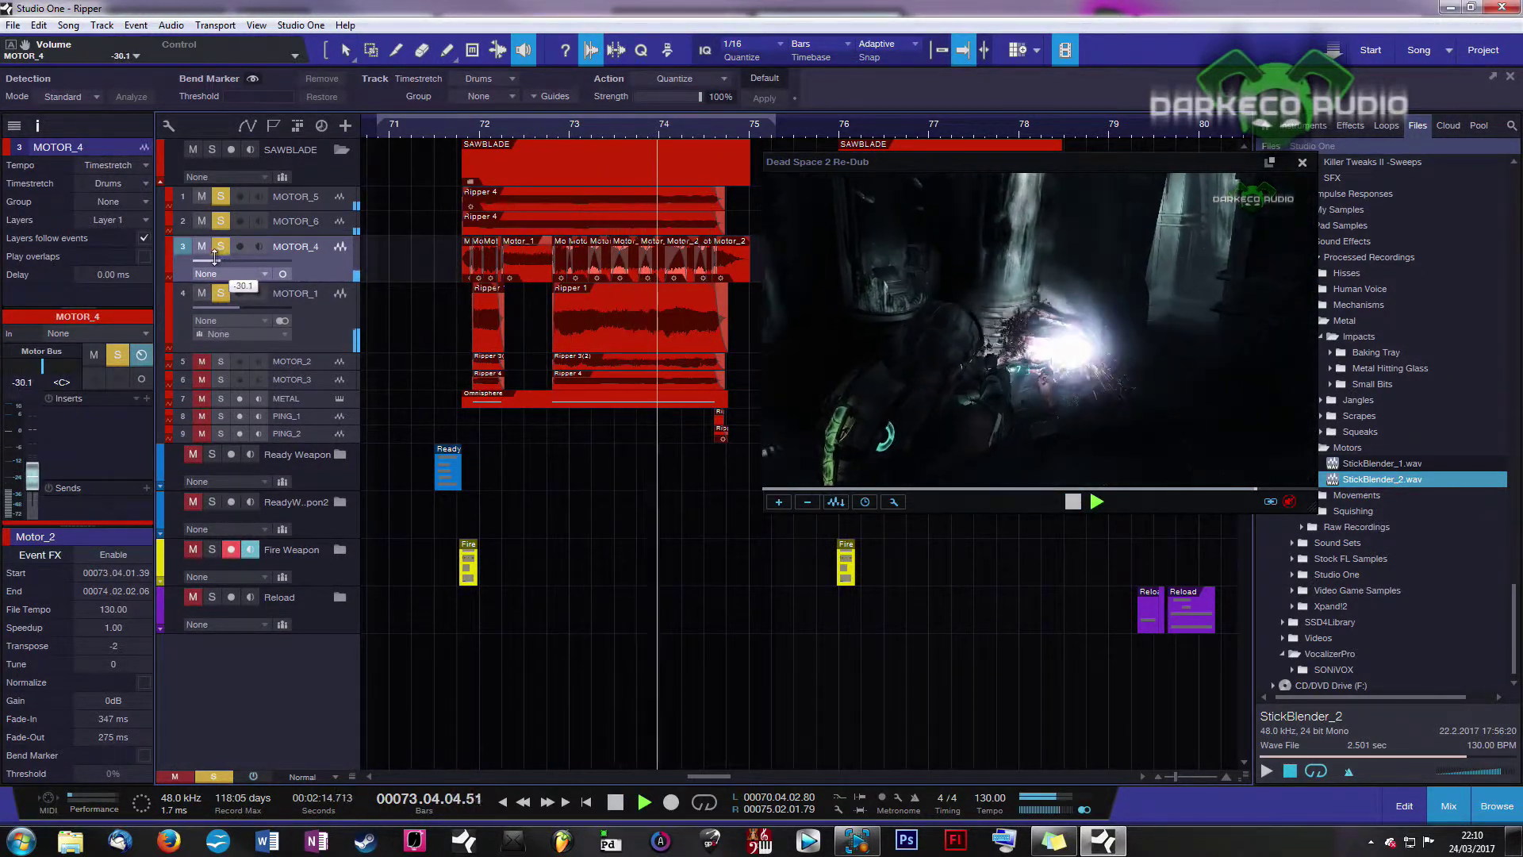
mouse_move(241, 260)
mouse_down()
mouse_move(220, 258)
mouse_move(238, 258)
mouse_up()
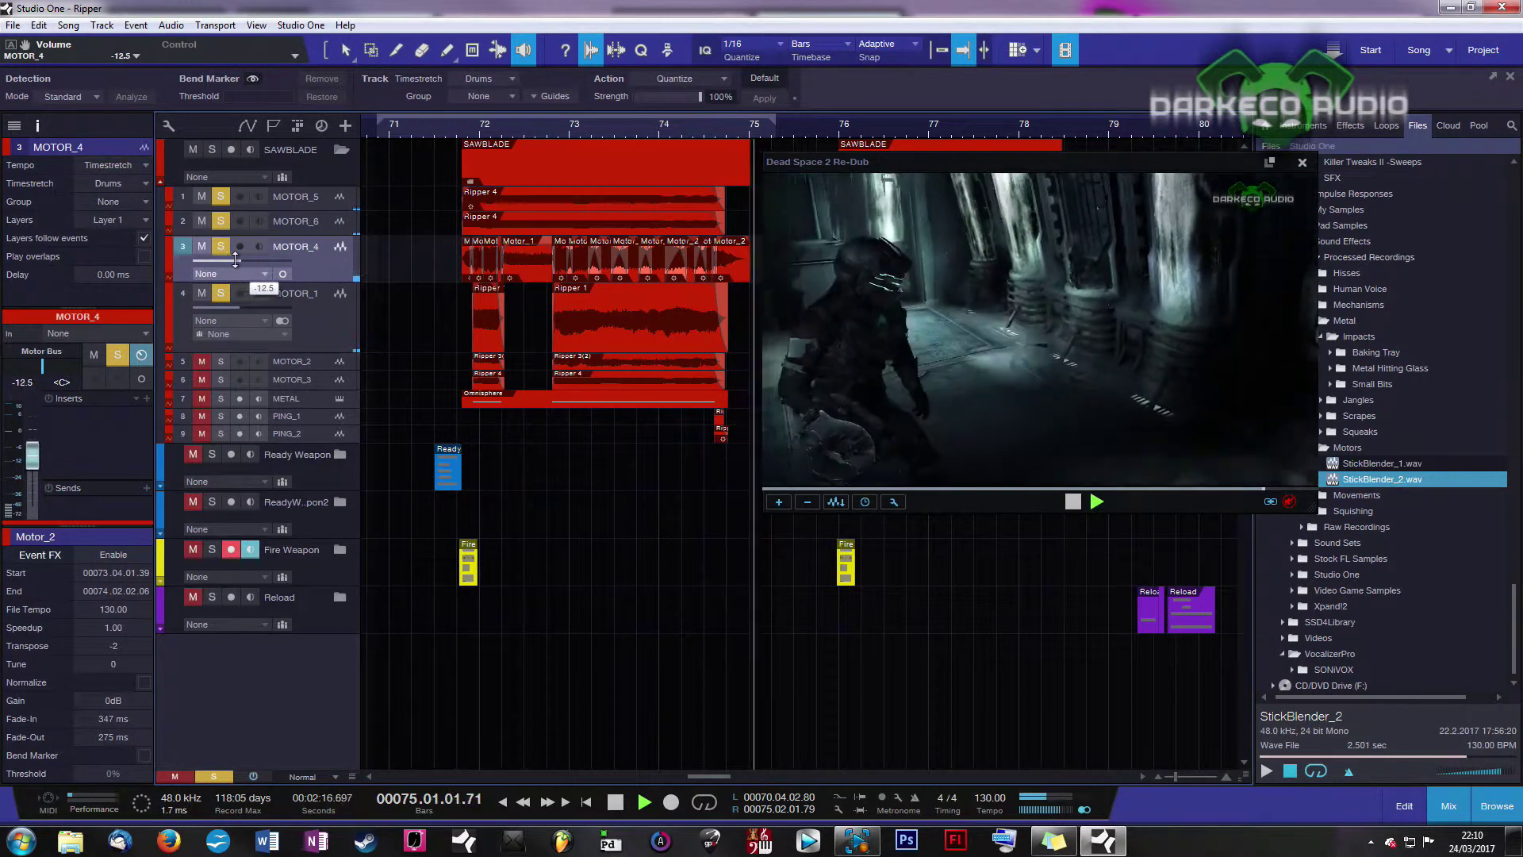
key(space)
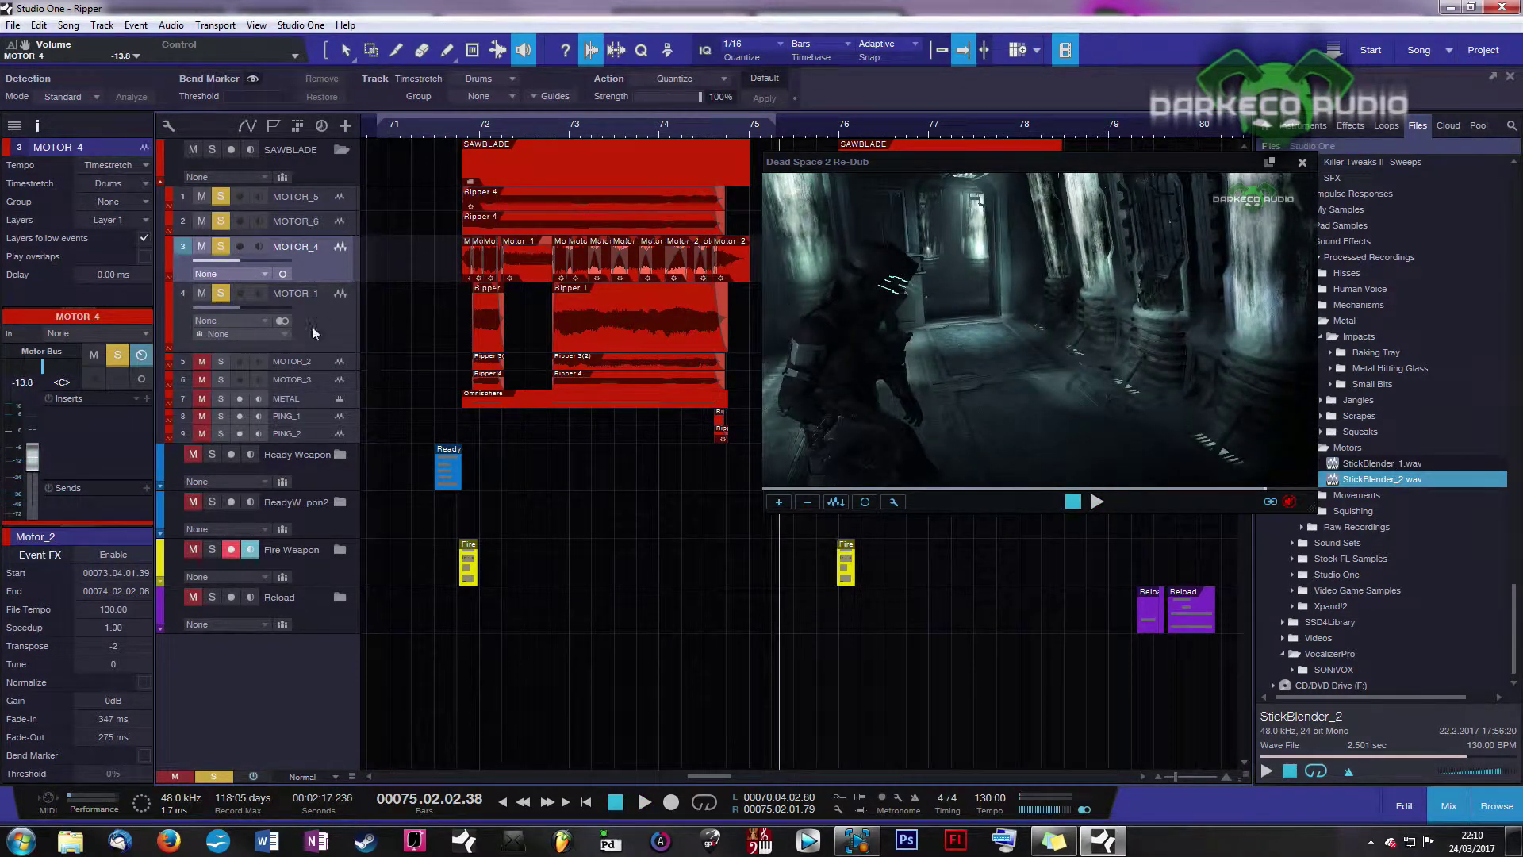
drag(311, 281, 311, 261)
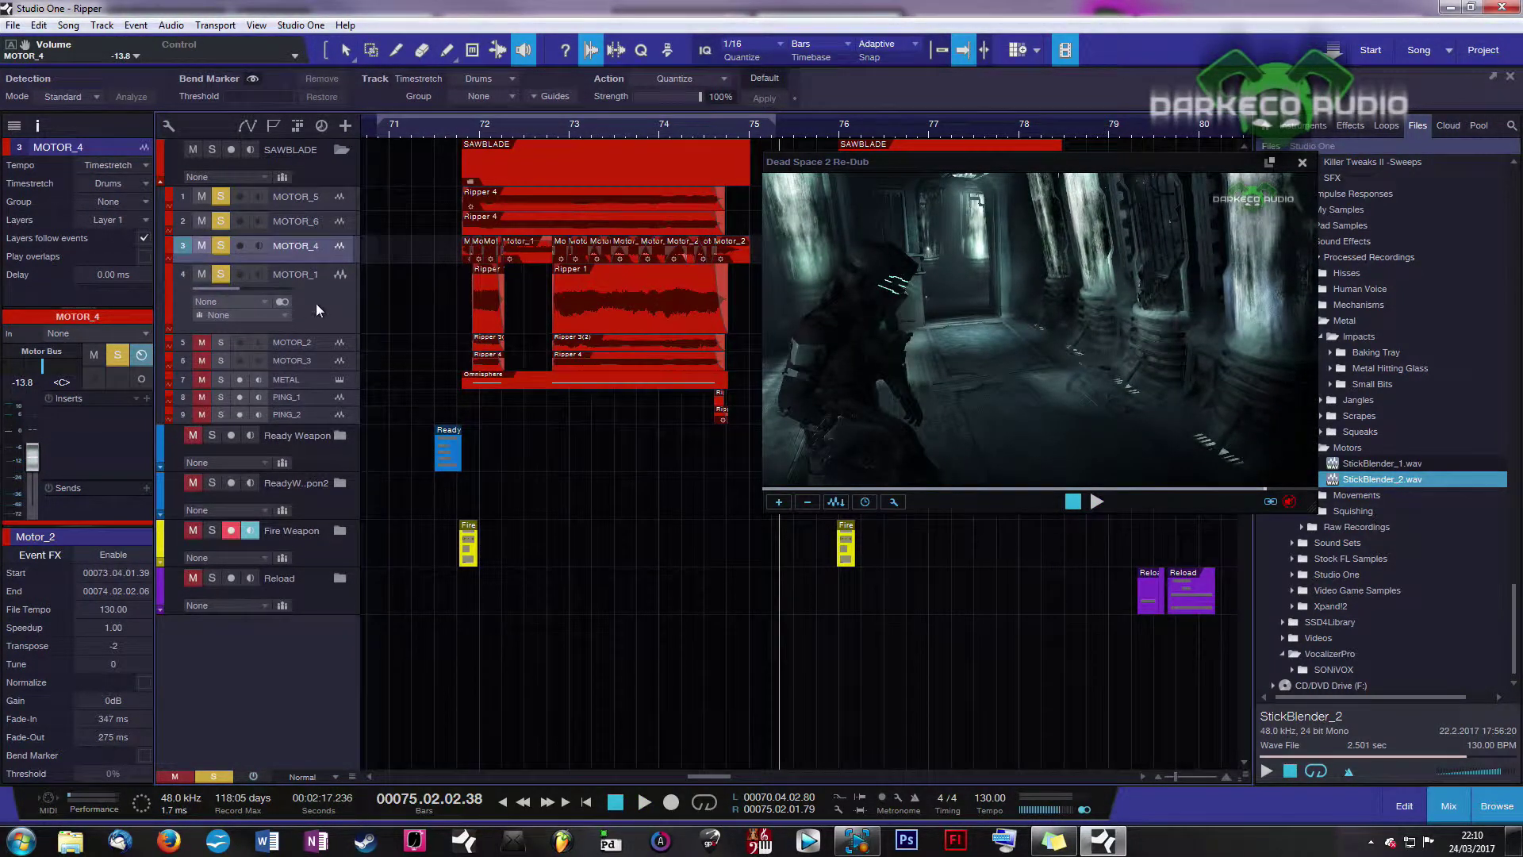
Select the MOTOR_2 track and audition its clips on their own between bars 72 and 73
click(315, 343)
click(466, 350)
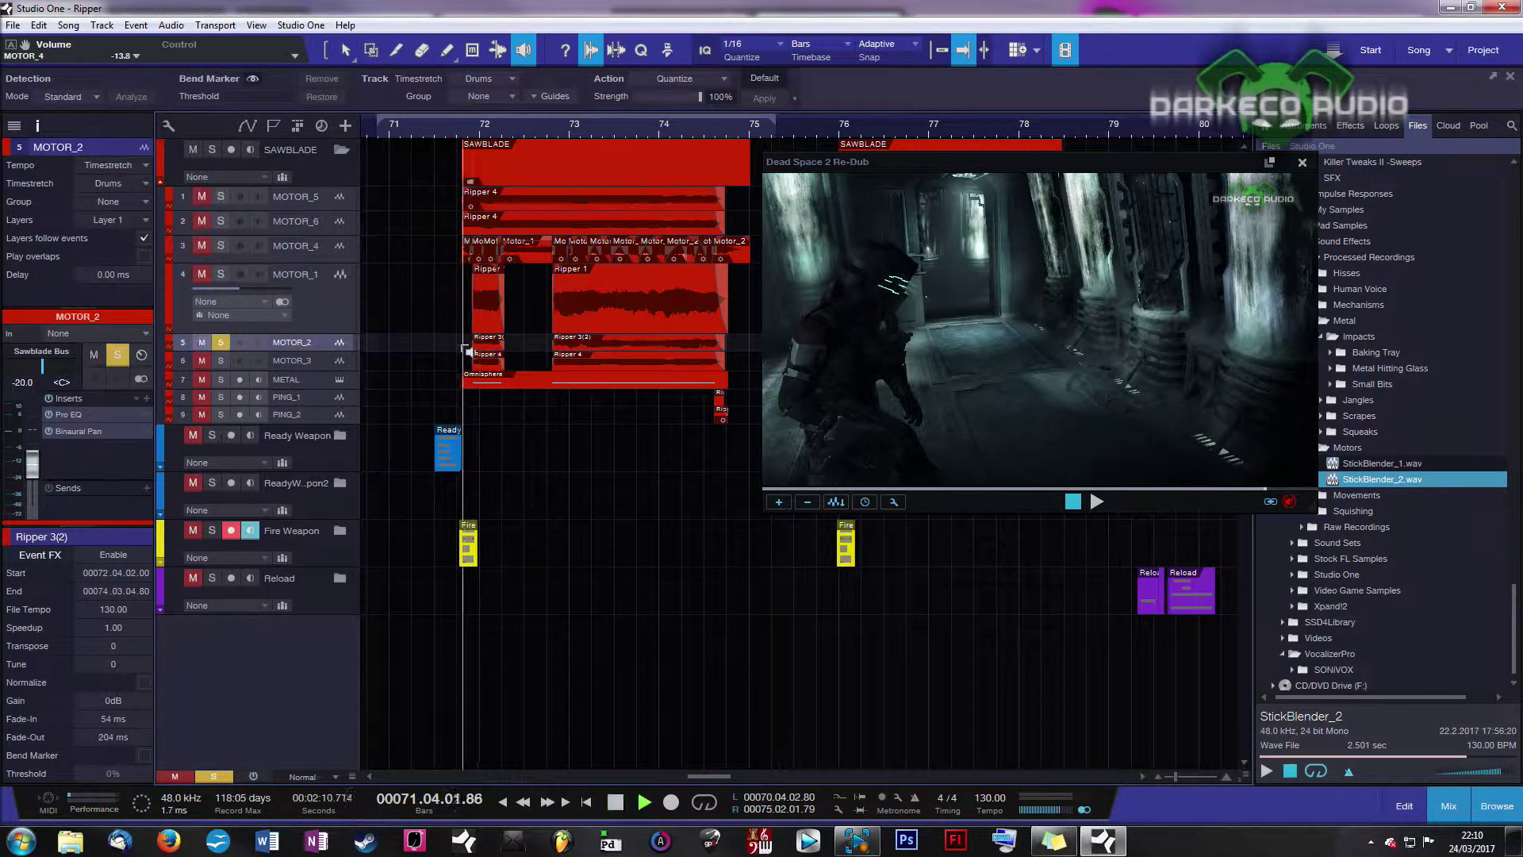
key(space)
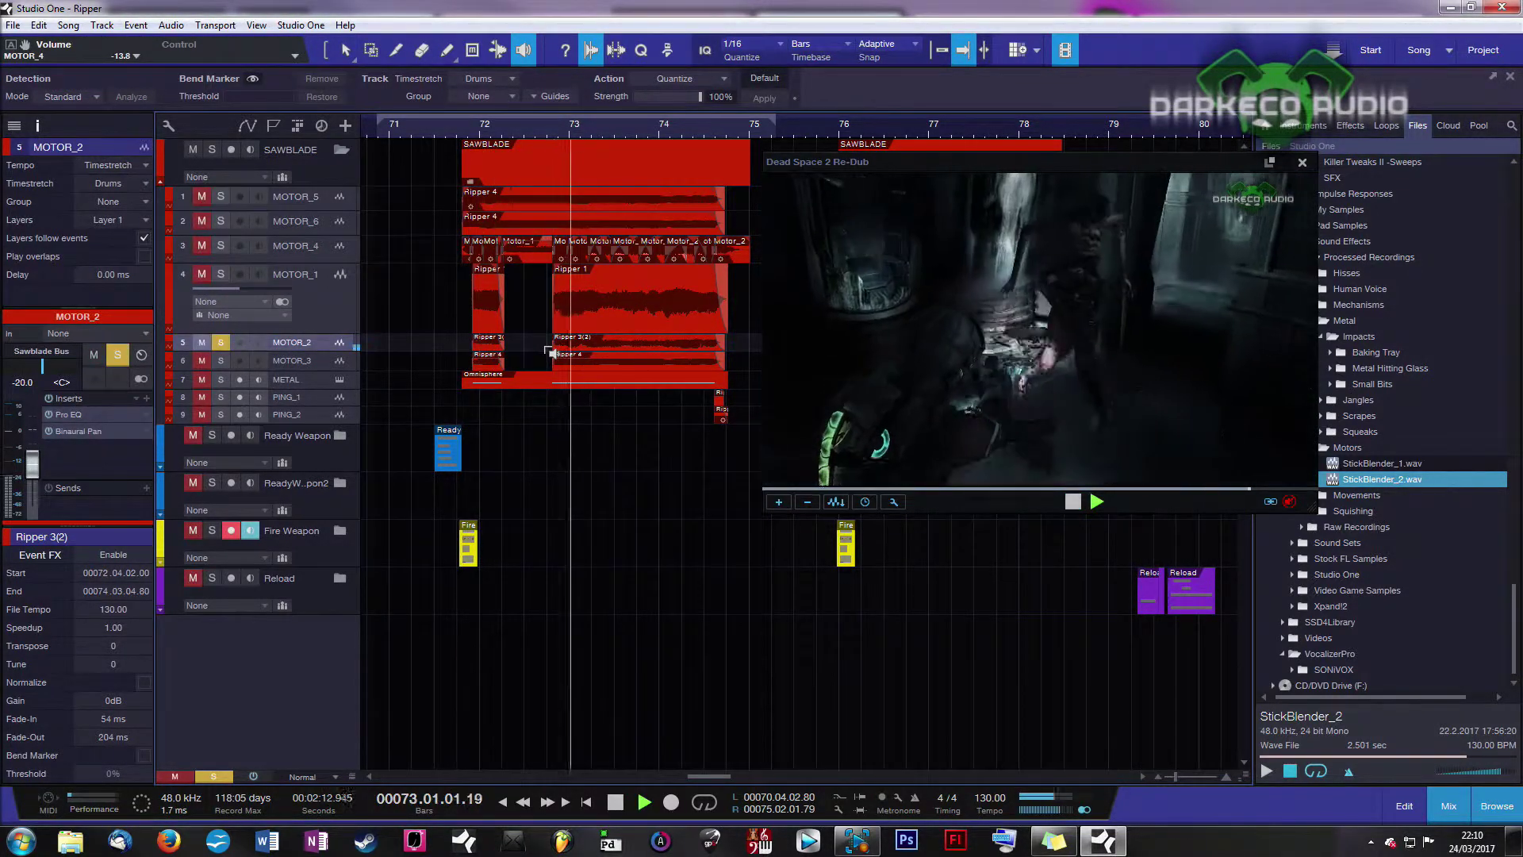
key(space)
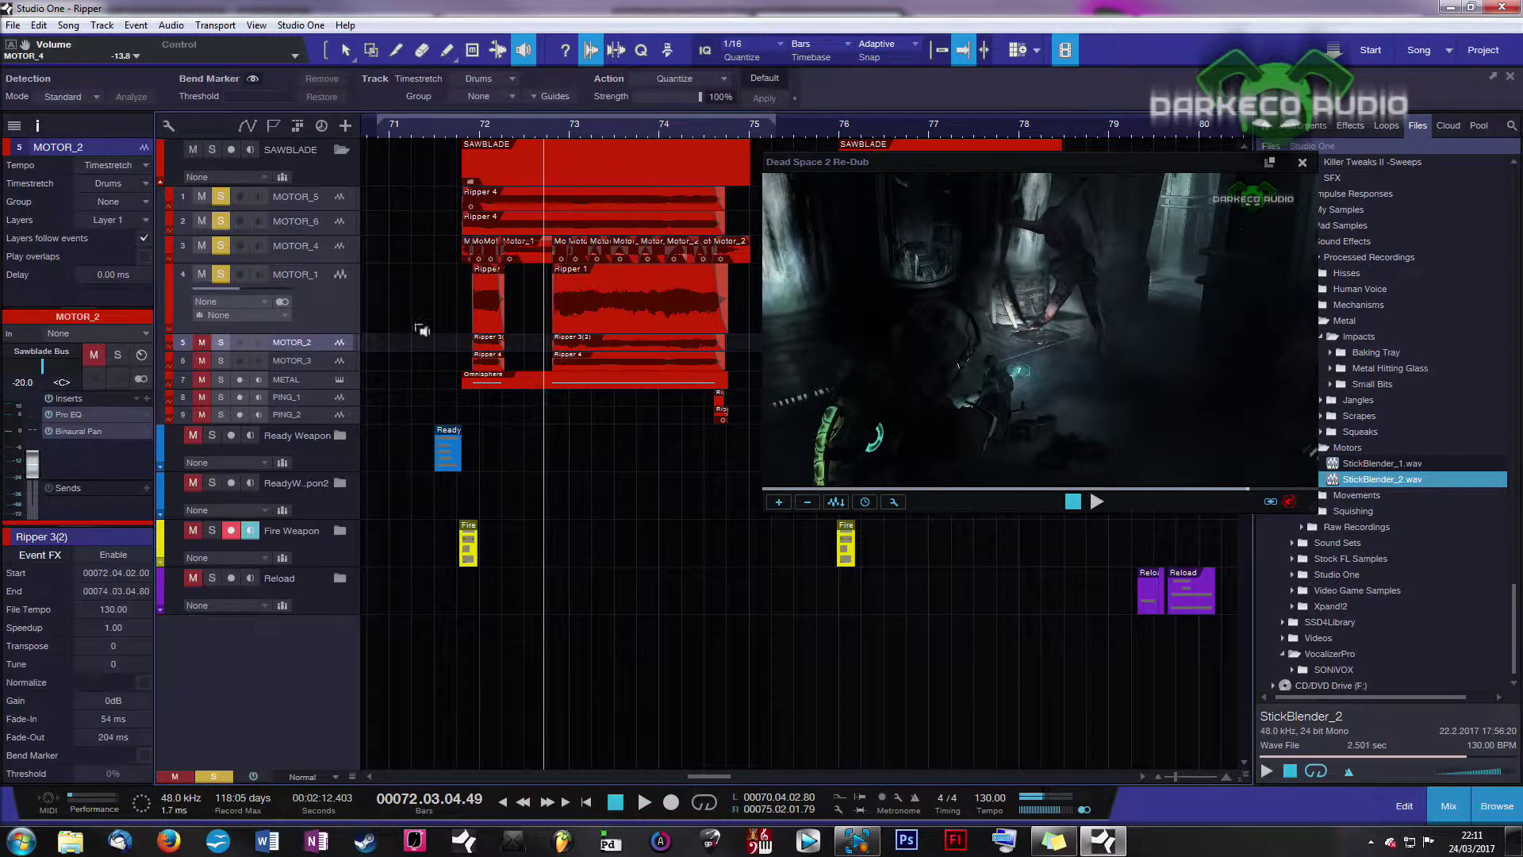
Solo MOTOR_2 and MOTOR_3 and play them together with the other soloed motor layers
click(221, 342)
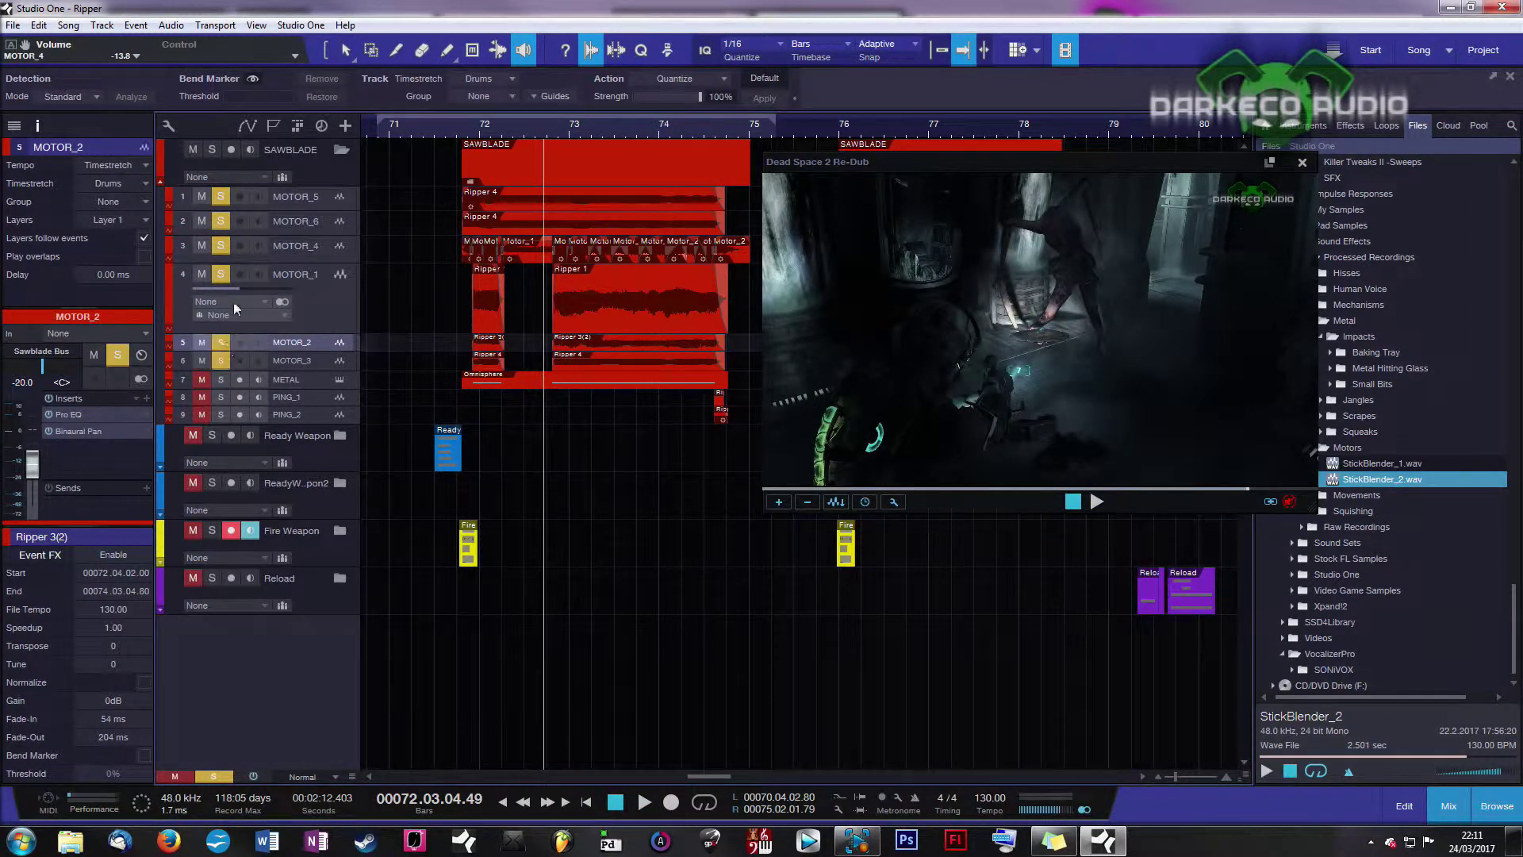
key(space)
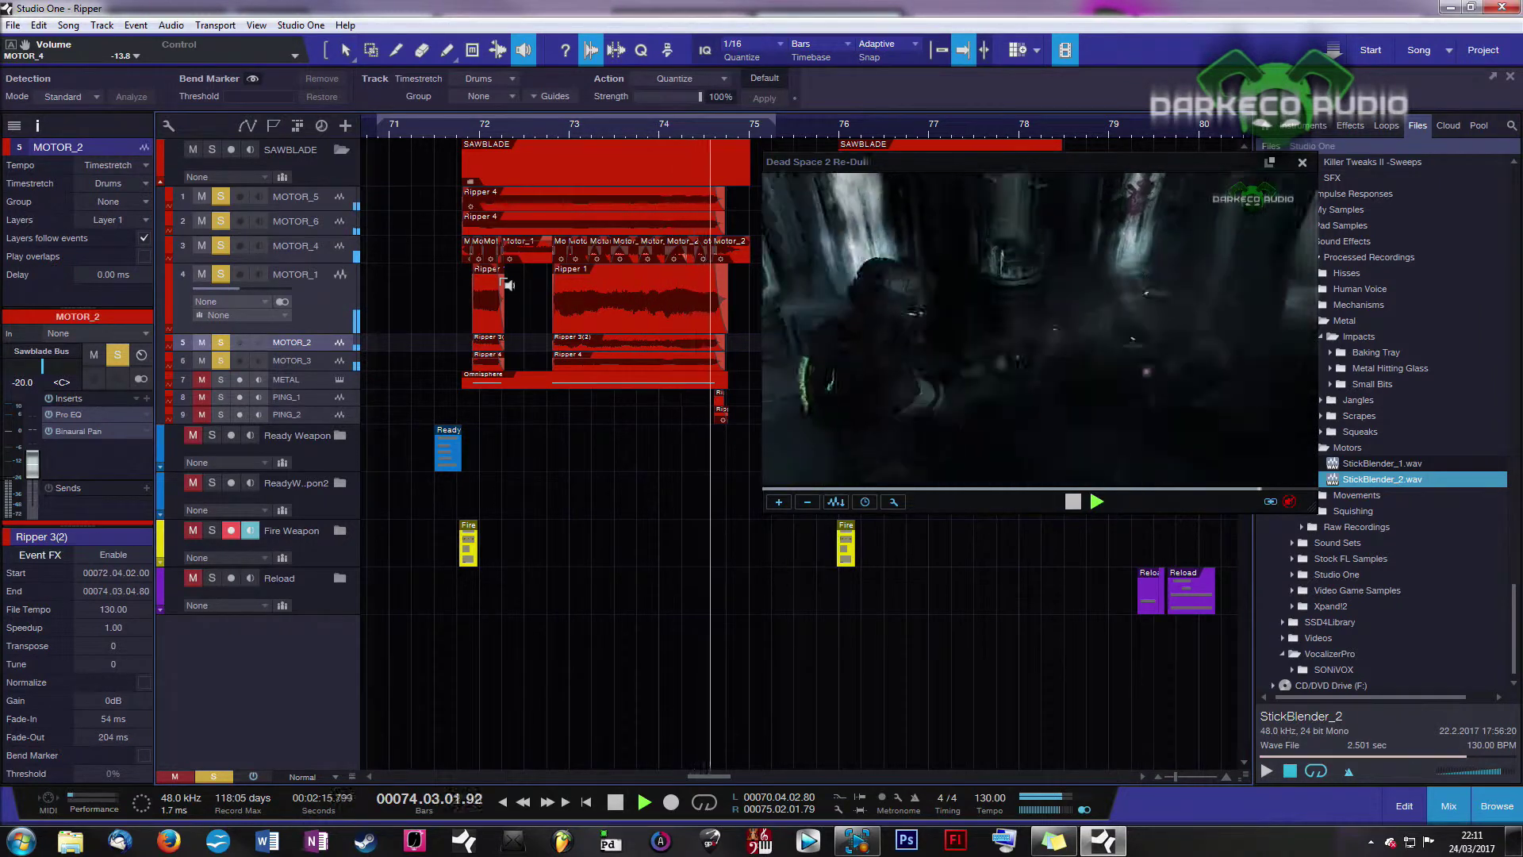
key(space)
Compact the motor tracks, enlarge the METAL track to show its Omnisphere clip, and play from just before bar 73
drag(308, 339, 308, 252)
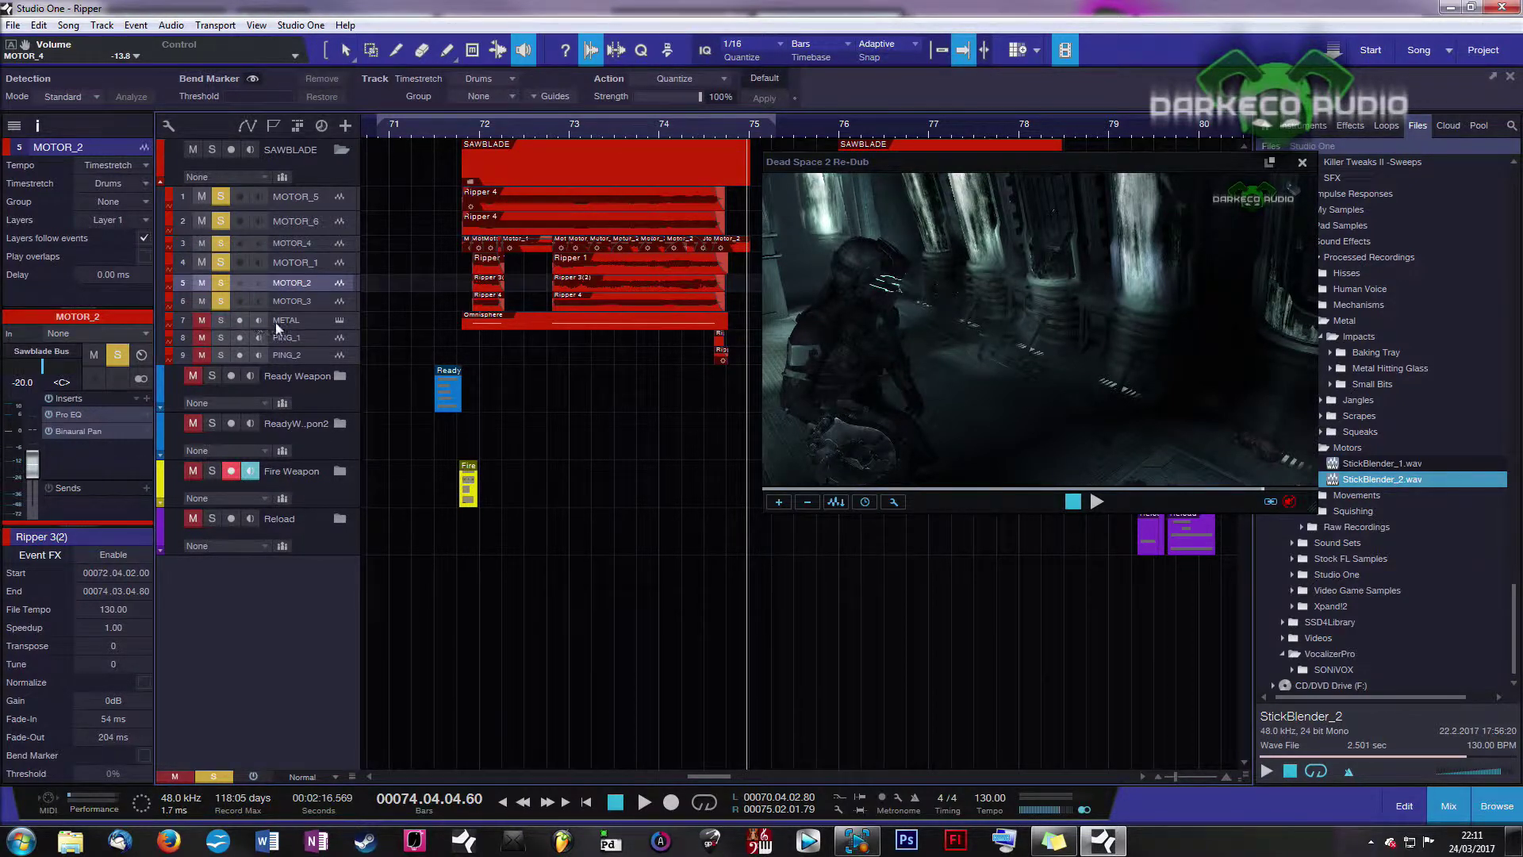
click(295, 320)
drag(303, 332, 311, 432)
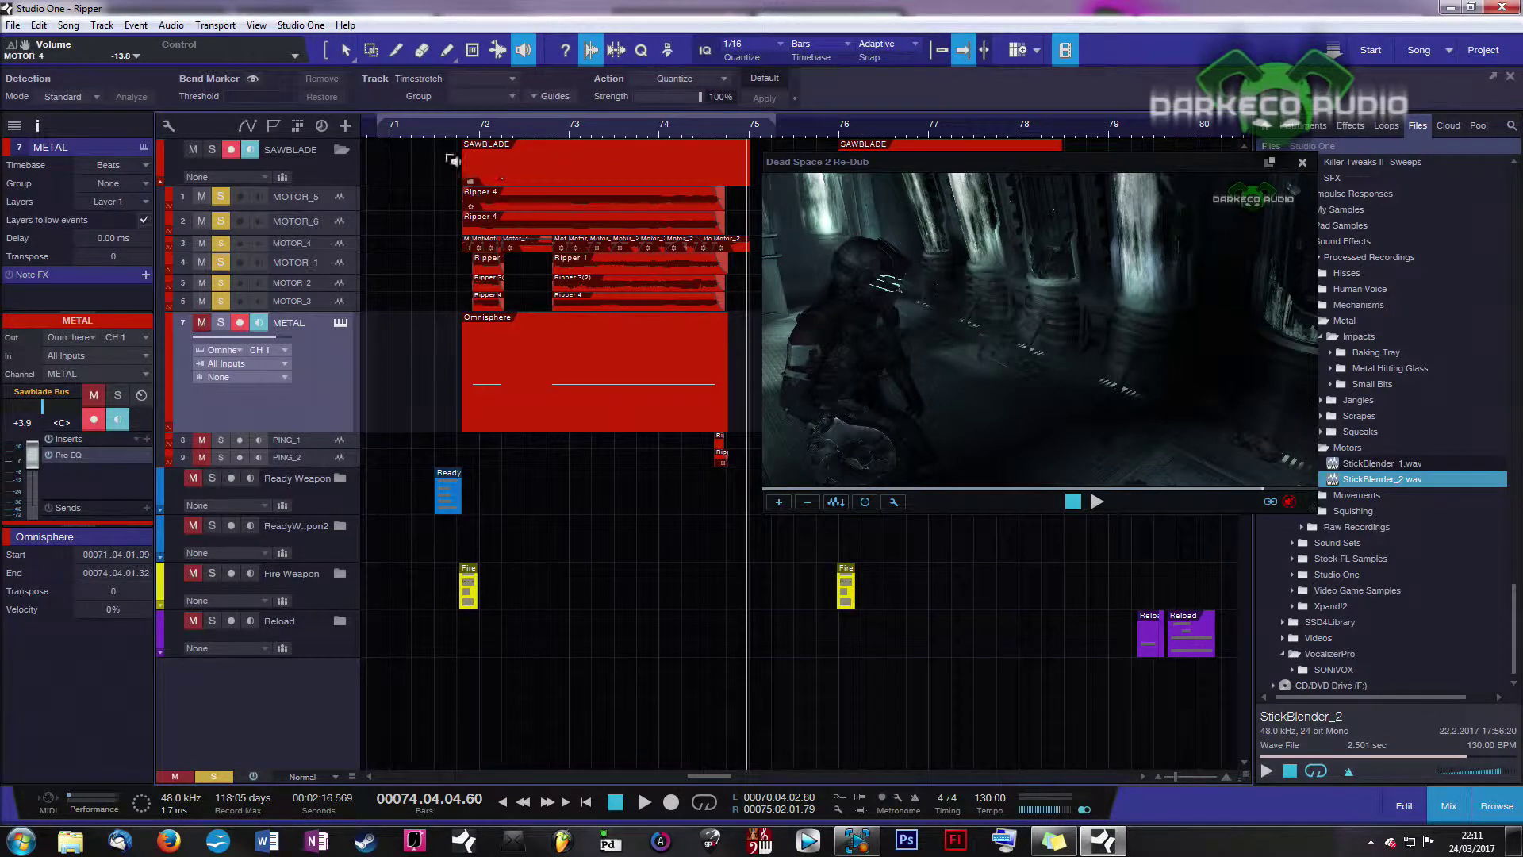
click(554, 125)
key(space)
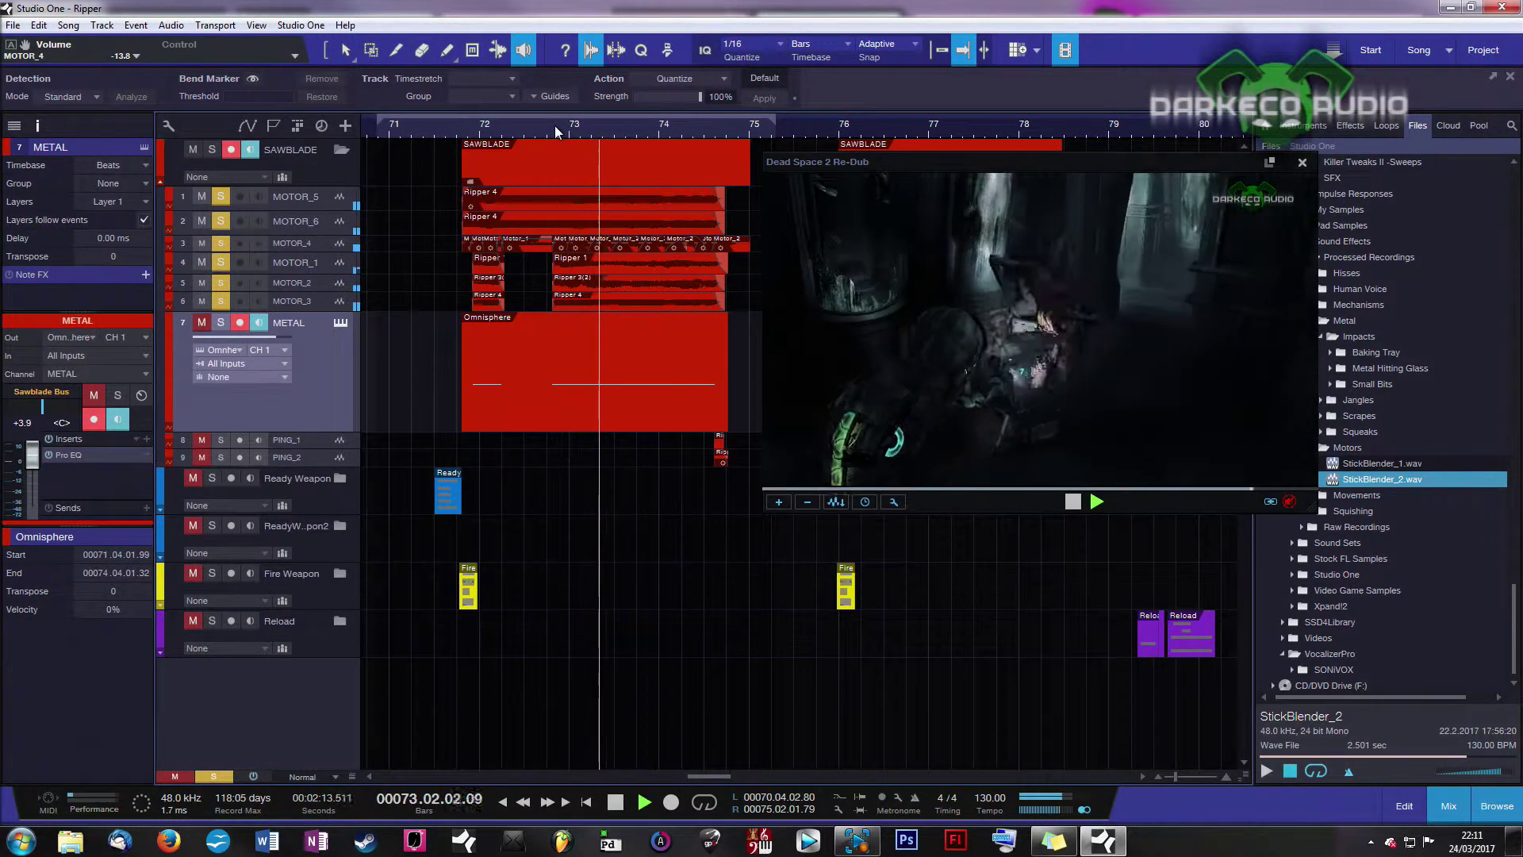
key(space)
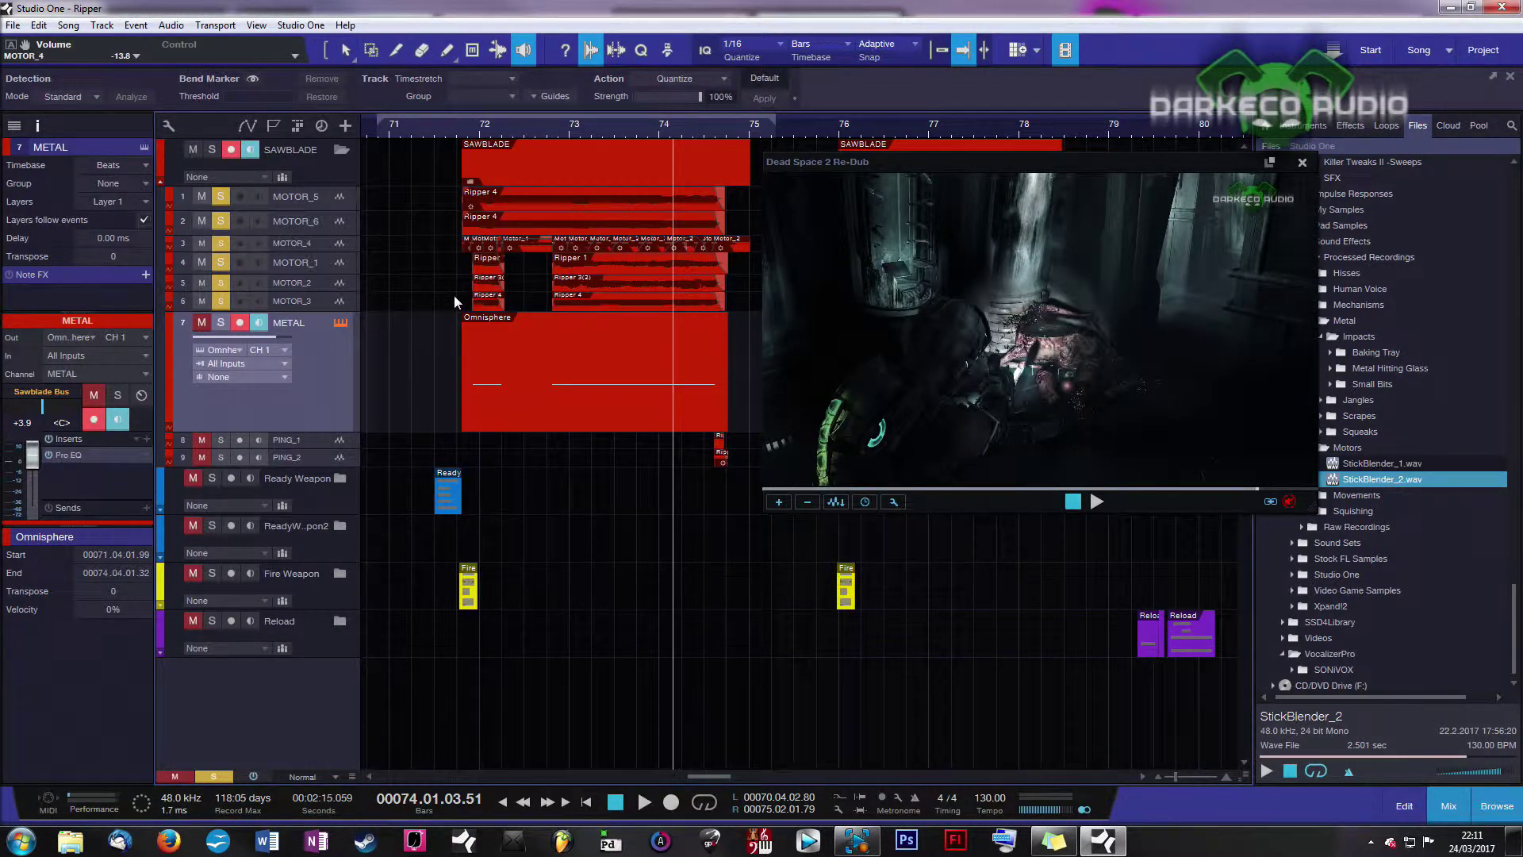
Open the METAL track's Omnisphere instrument, show its layer A, and move the plugin window clear of the sample browser
key(F11)
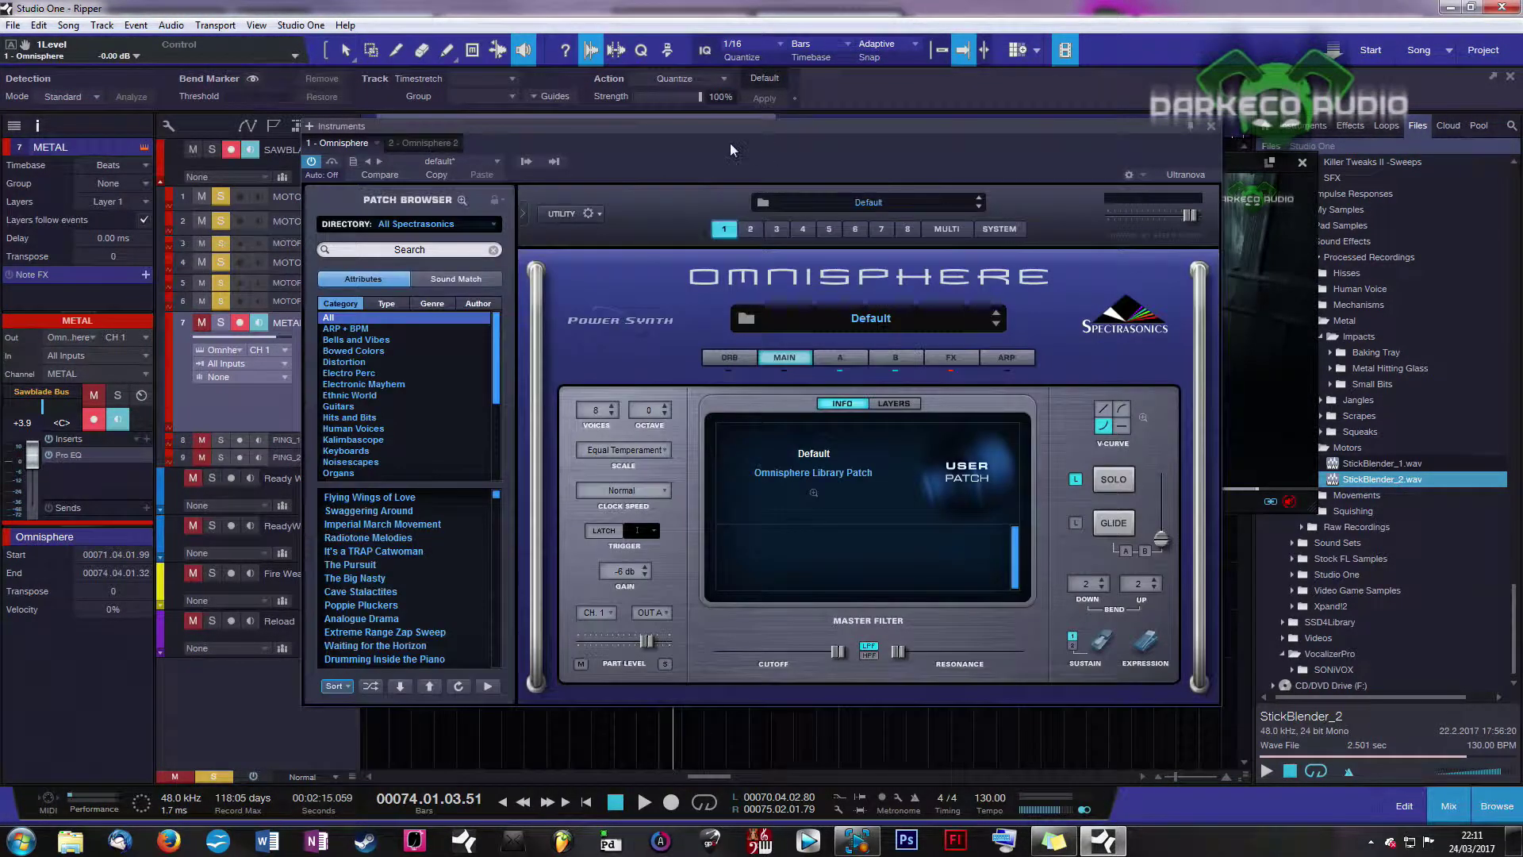
mouse_move(729, 132)
mouse_down()
mouse_move(759, 203)
mouse_move(733, 143)
mouse_up()
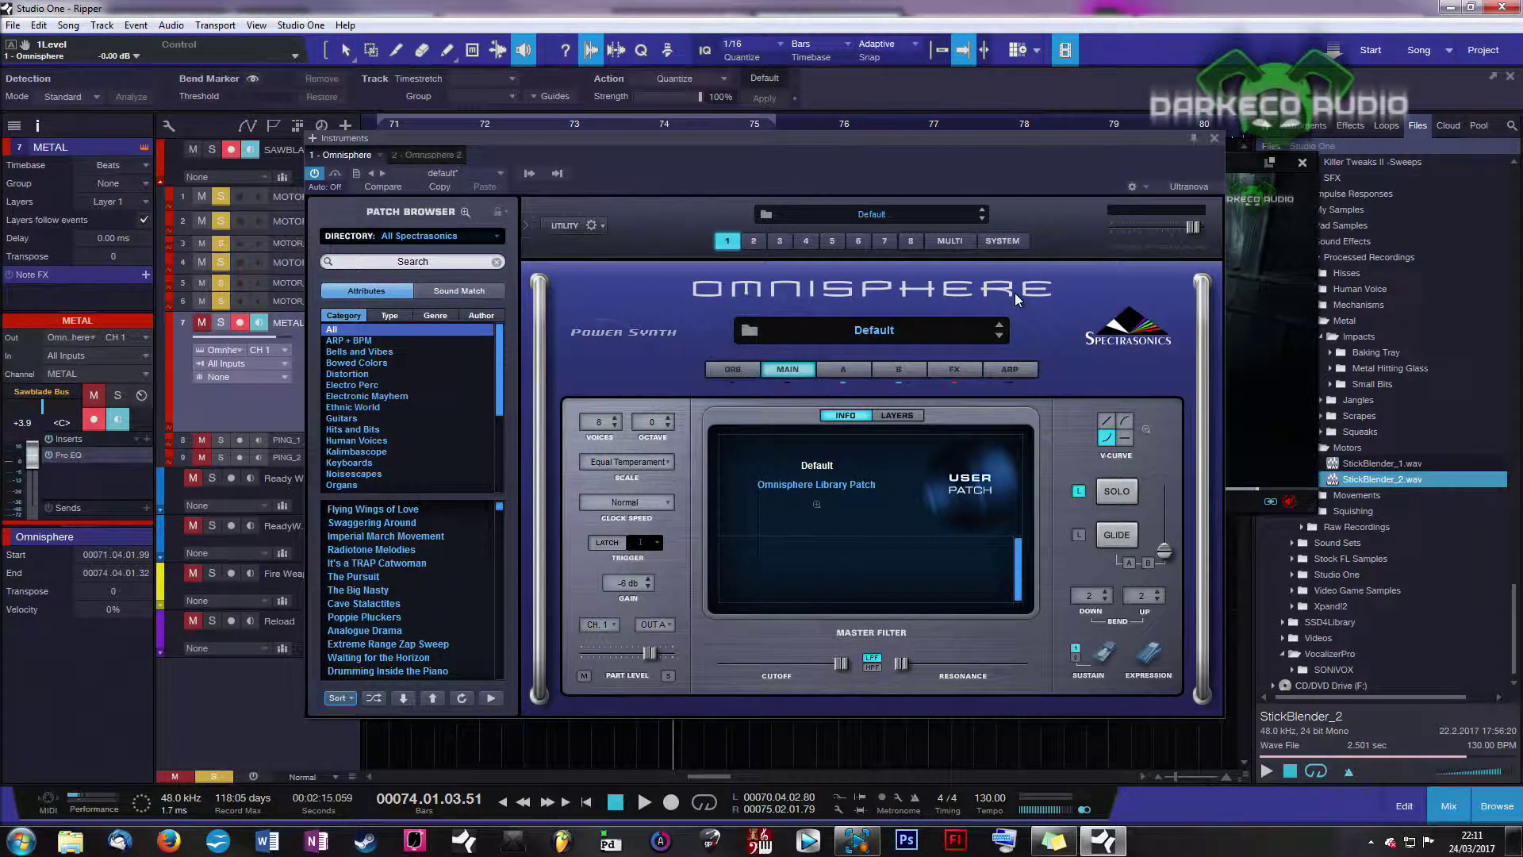
click(842, 367)
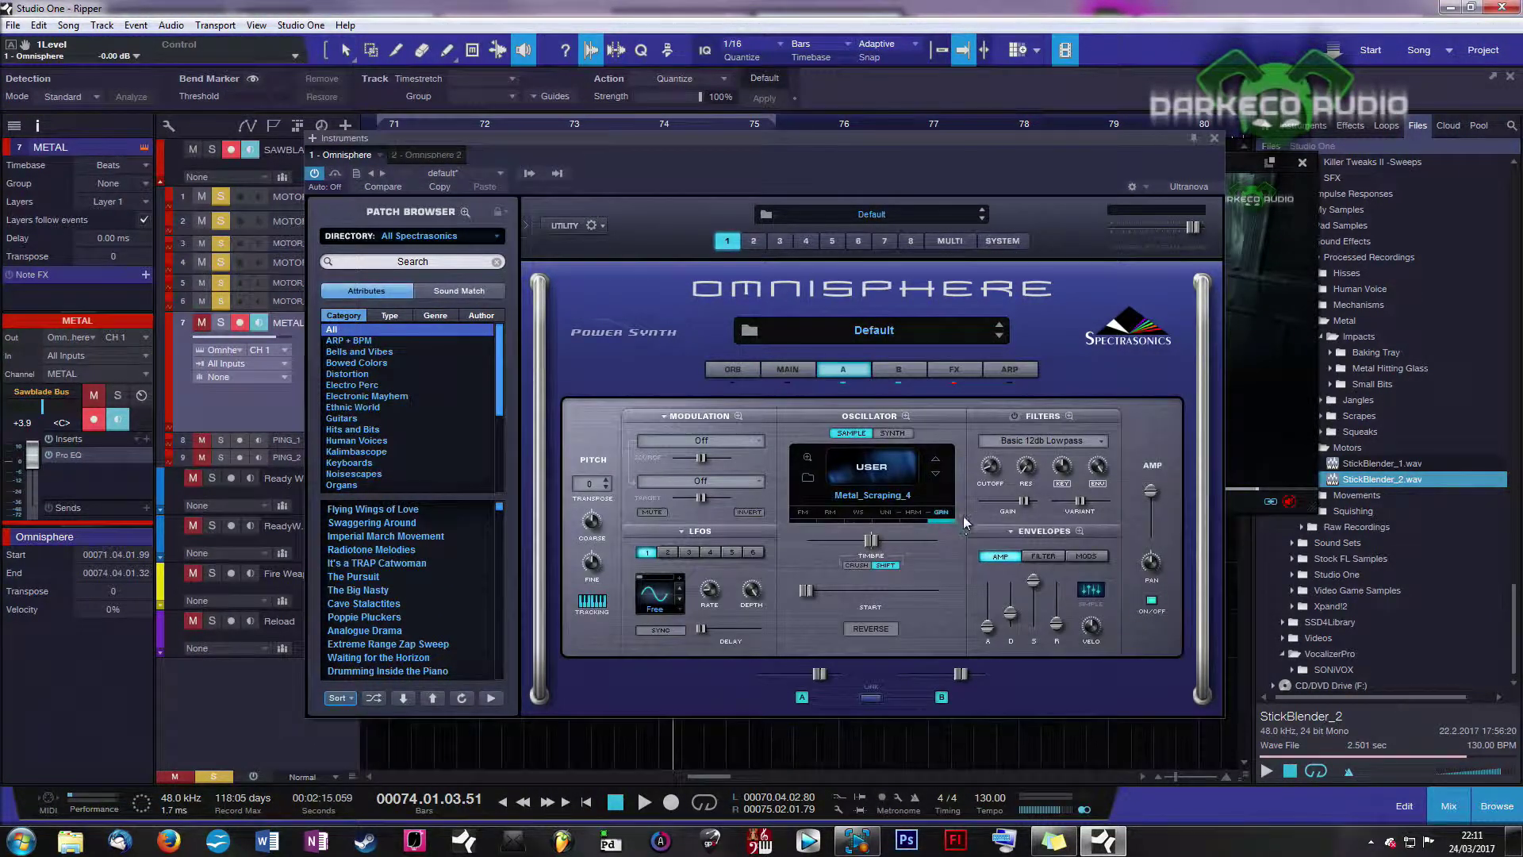
drag(953, 185, 820, 98)
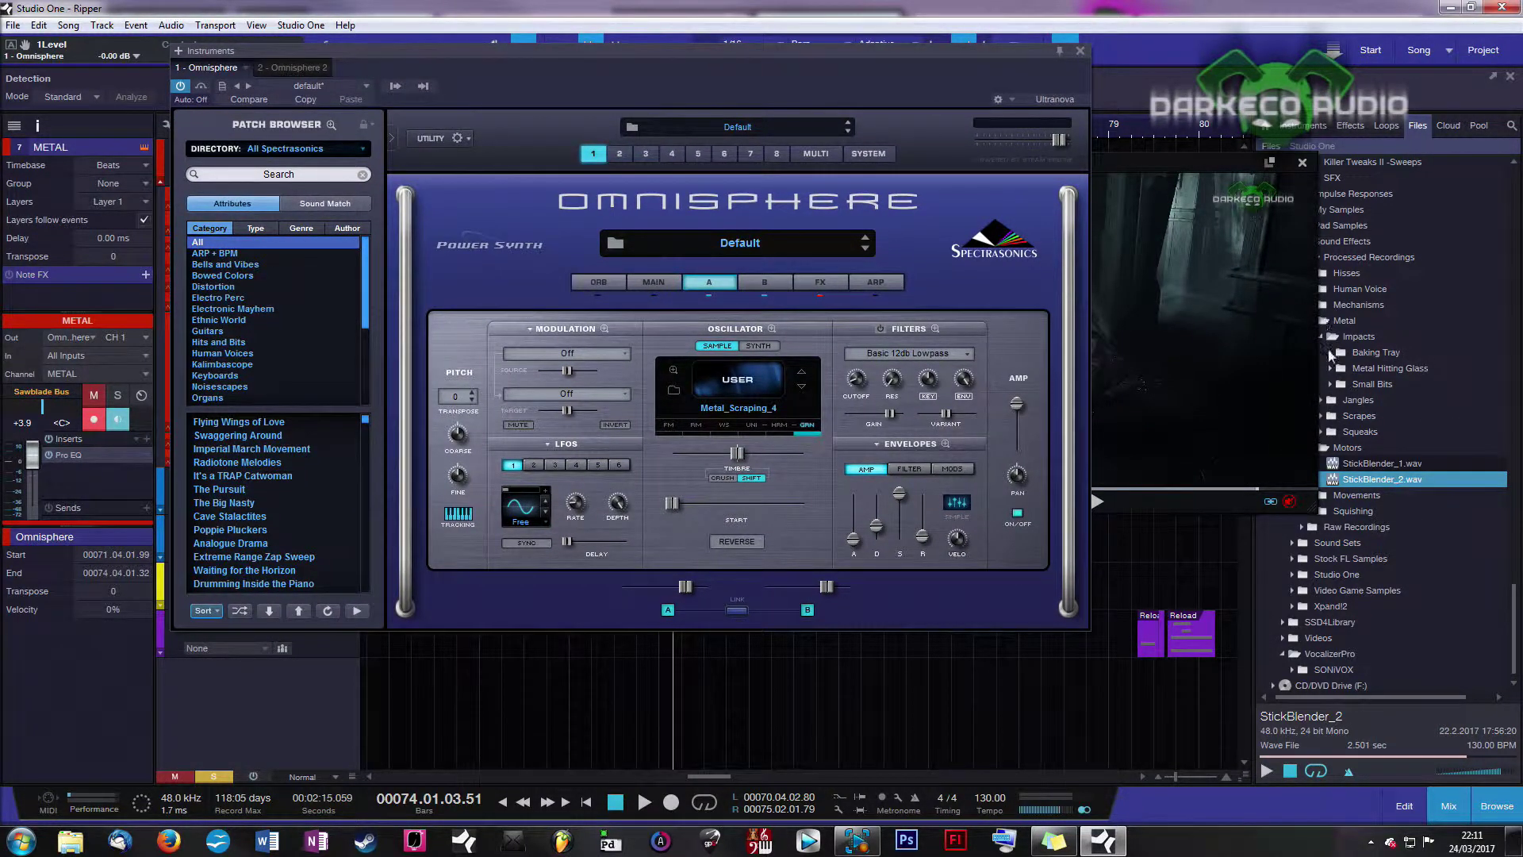
Preview several metal scrape recordings from the Scrapes folder, including KitchenKnife_1.wav, KitchenKnife_11.wav and KitchenKnife_4.wav
click(1321, 415)
click(1380, 432)
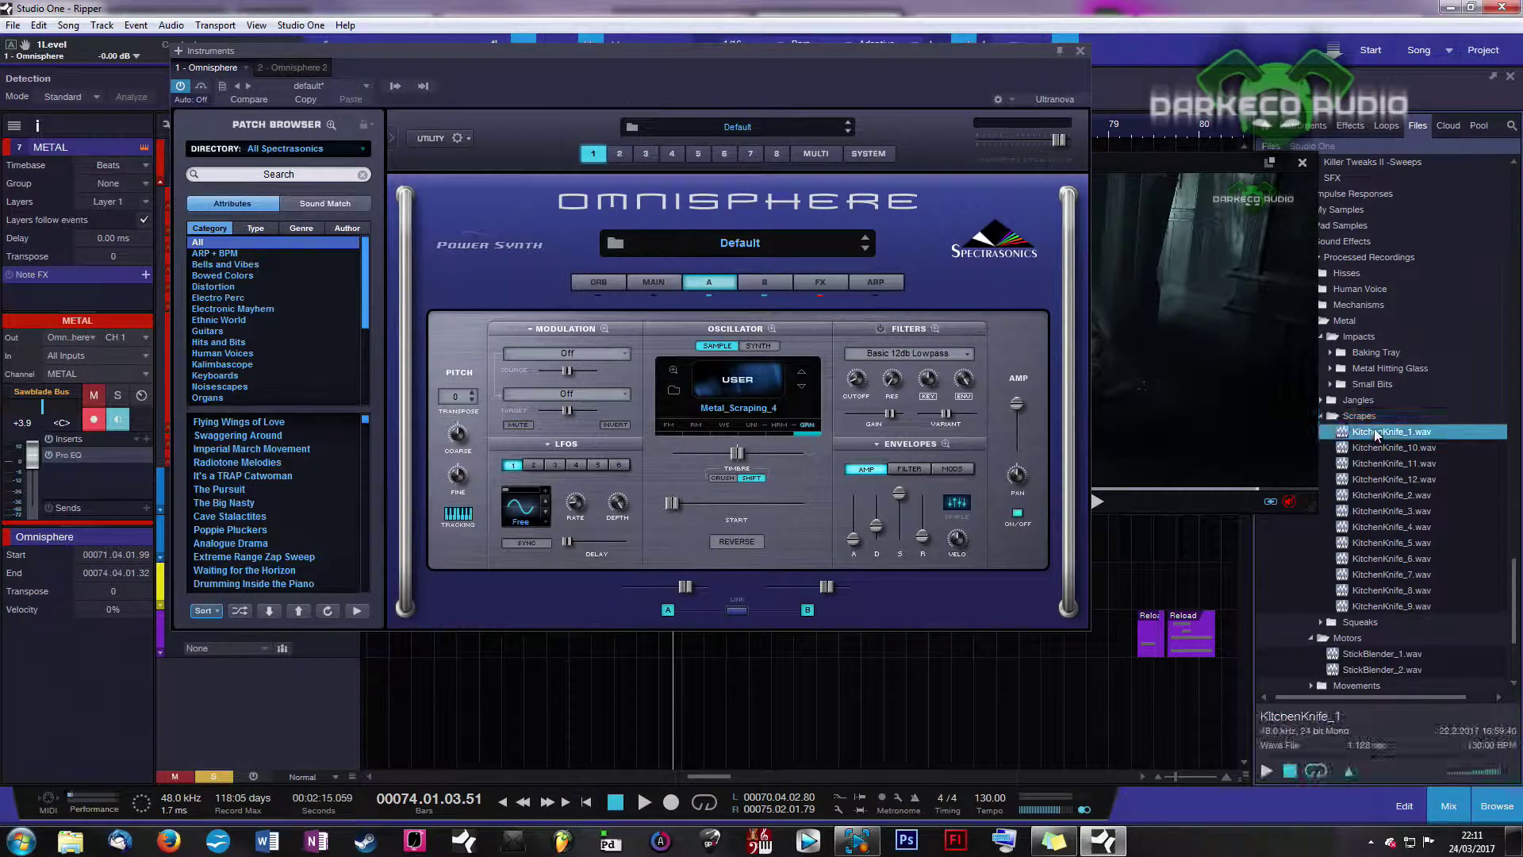
click(1267, 771)
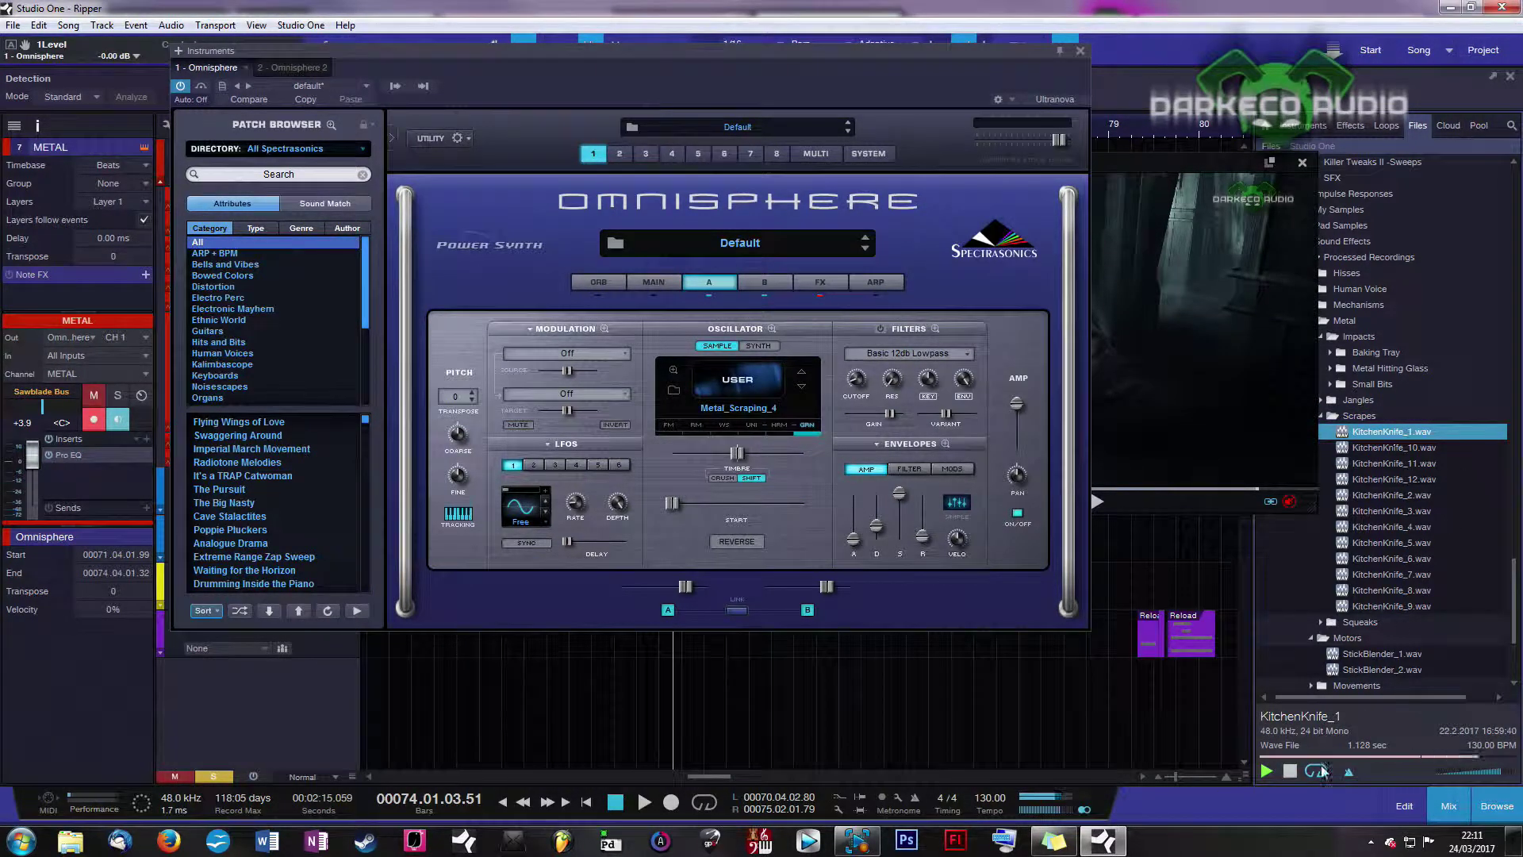
click(1393, 463)
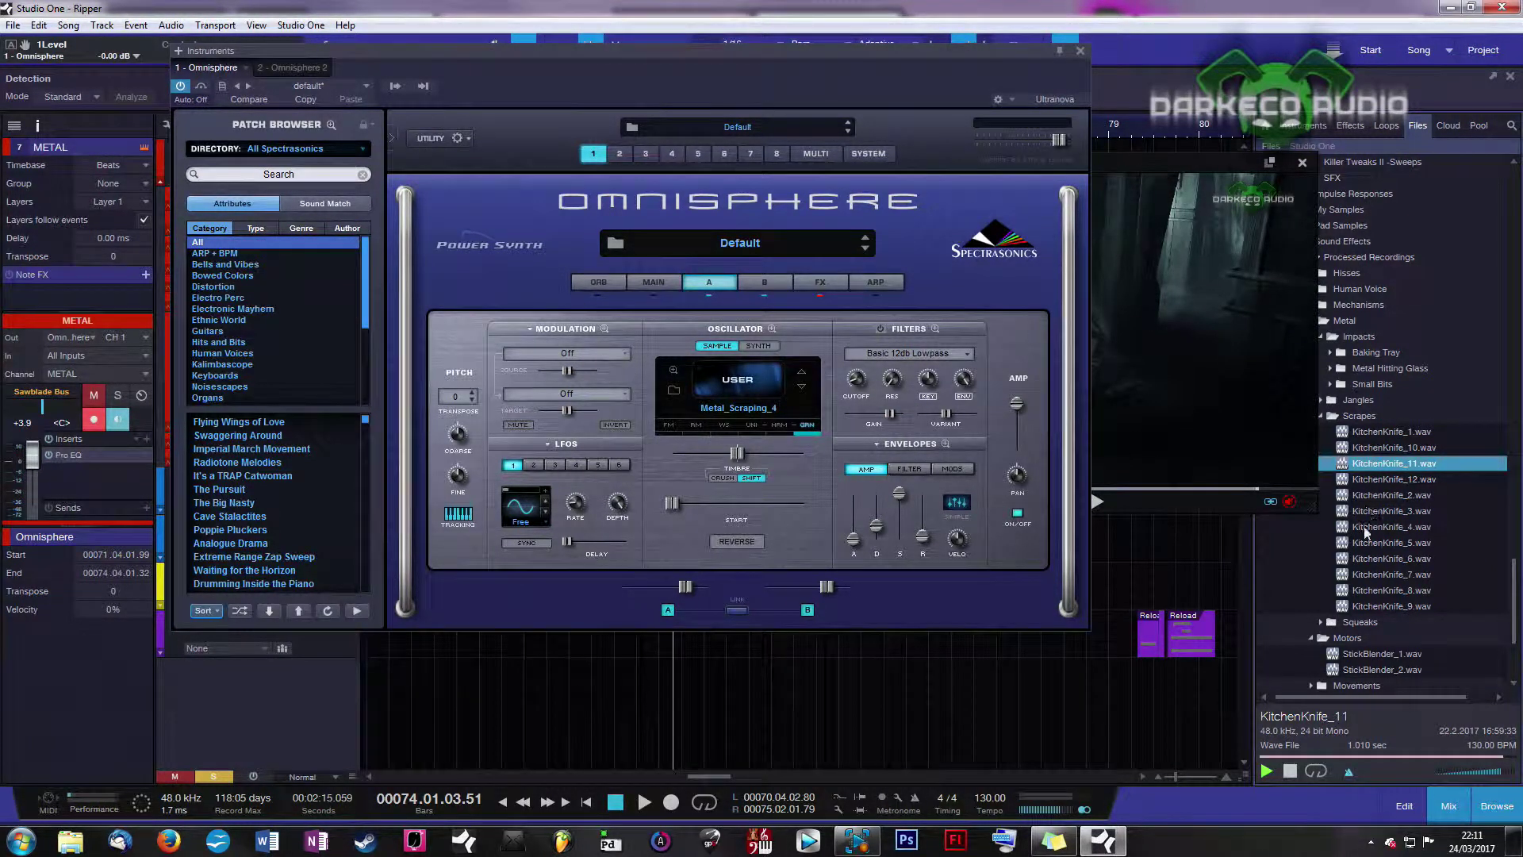
click(1394, 540)
click(1396, 527)
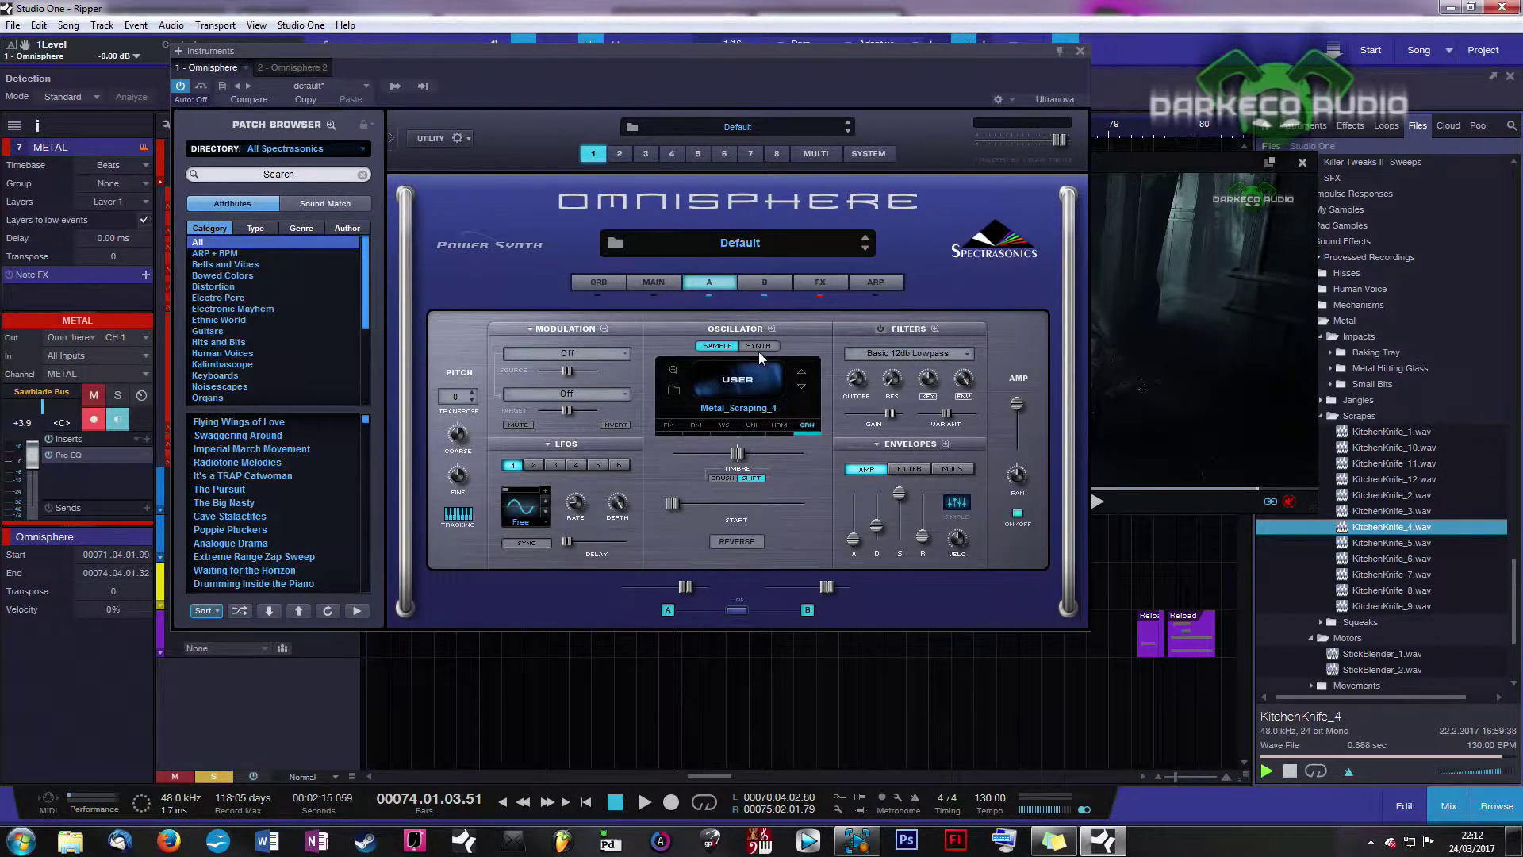
Check layer B, open layer A's Granular settings, and sweep the Position slider nearly to its maximum and back to about a fifth
click(765, 282)
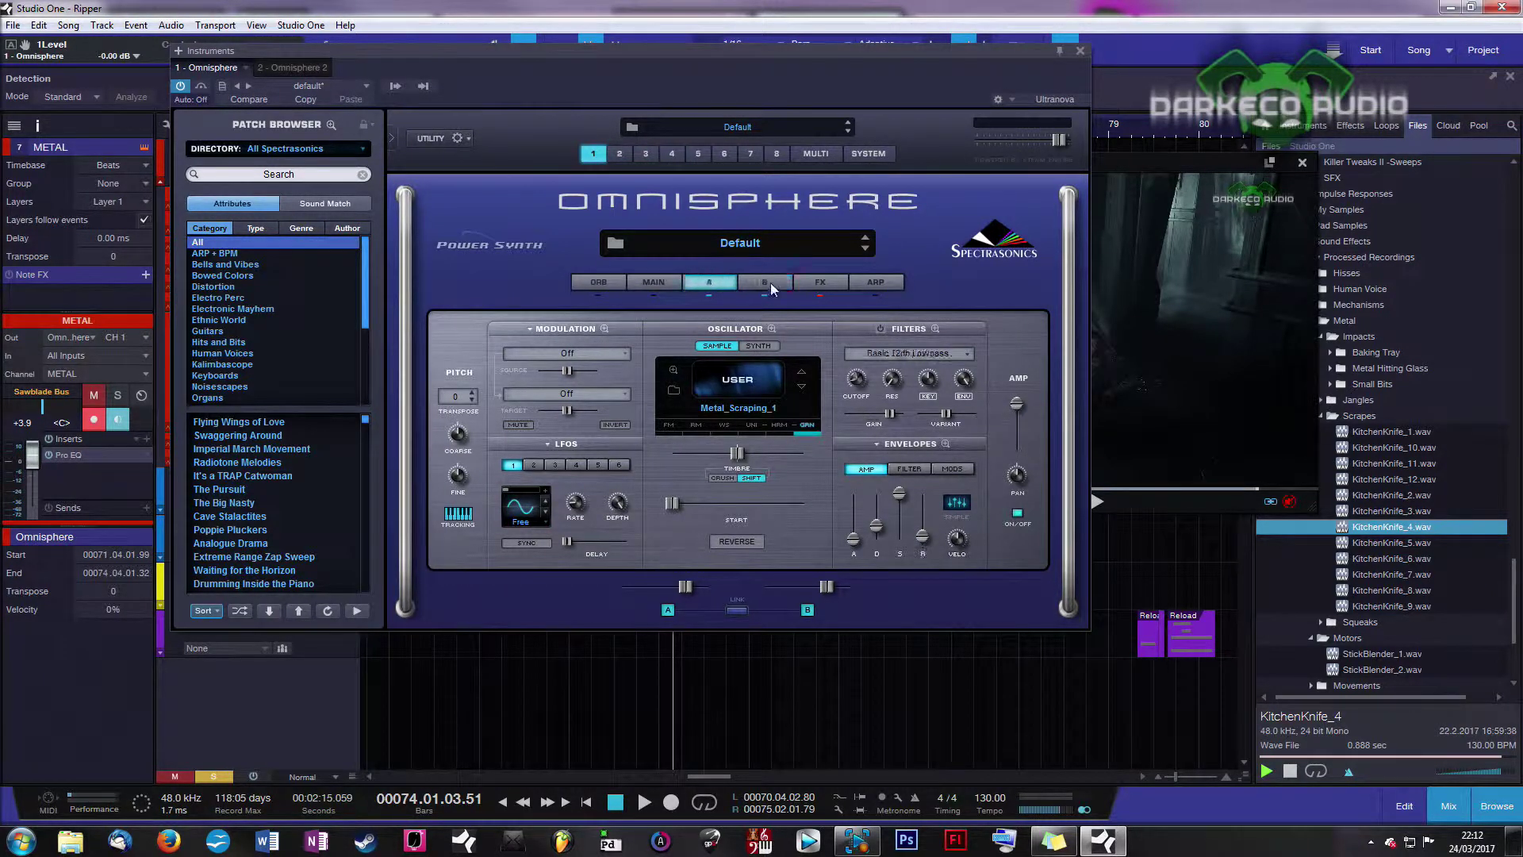
click(714, 286)
click(806, 426)
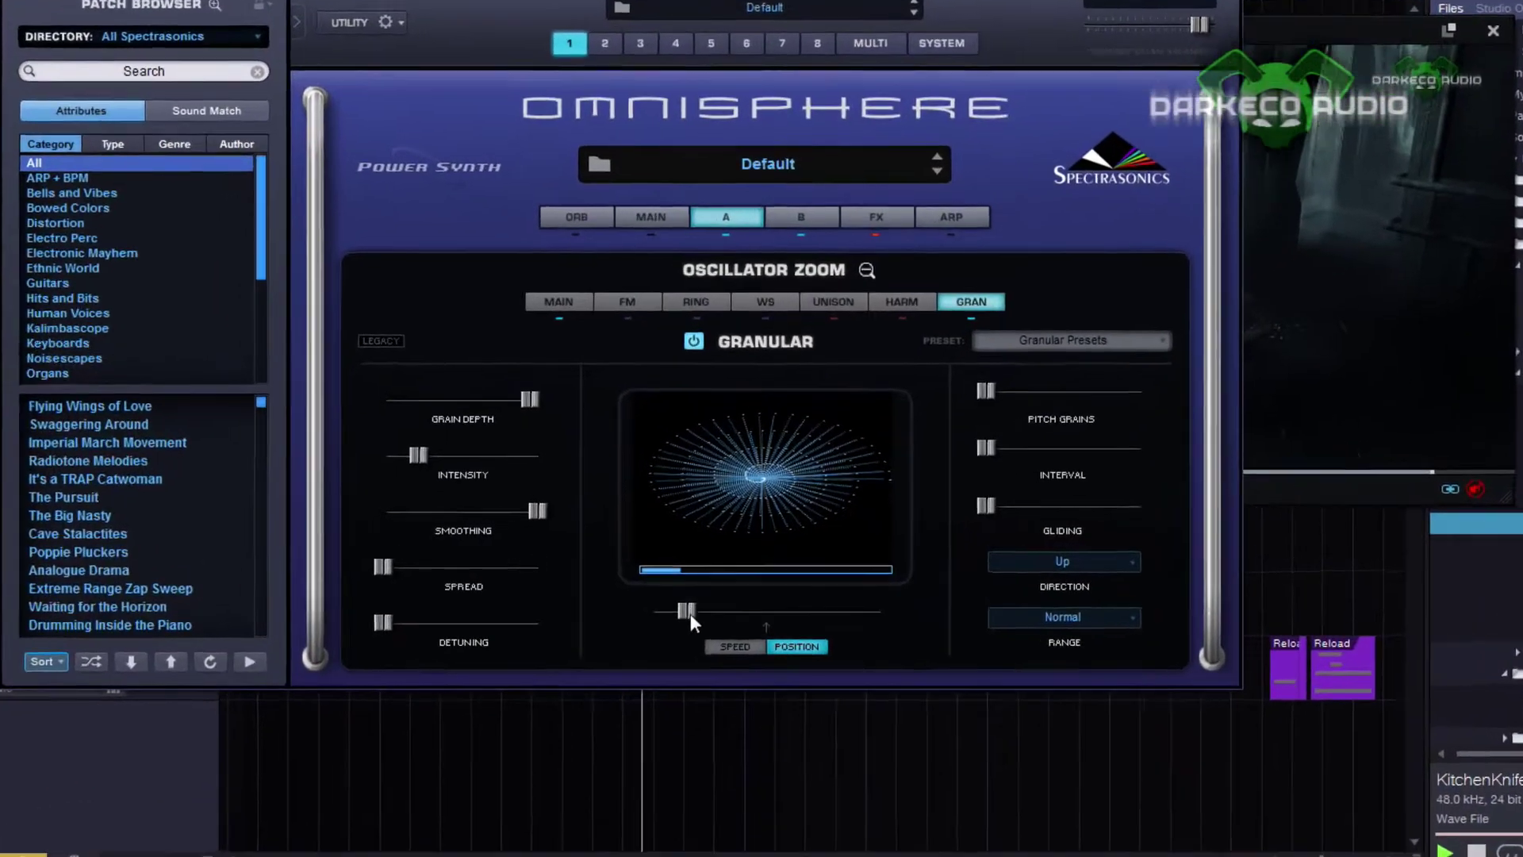
drag(705, 593, 914, 644)
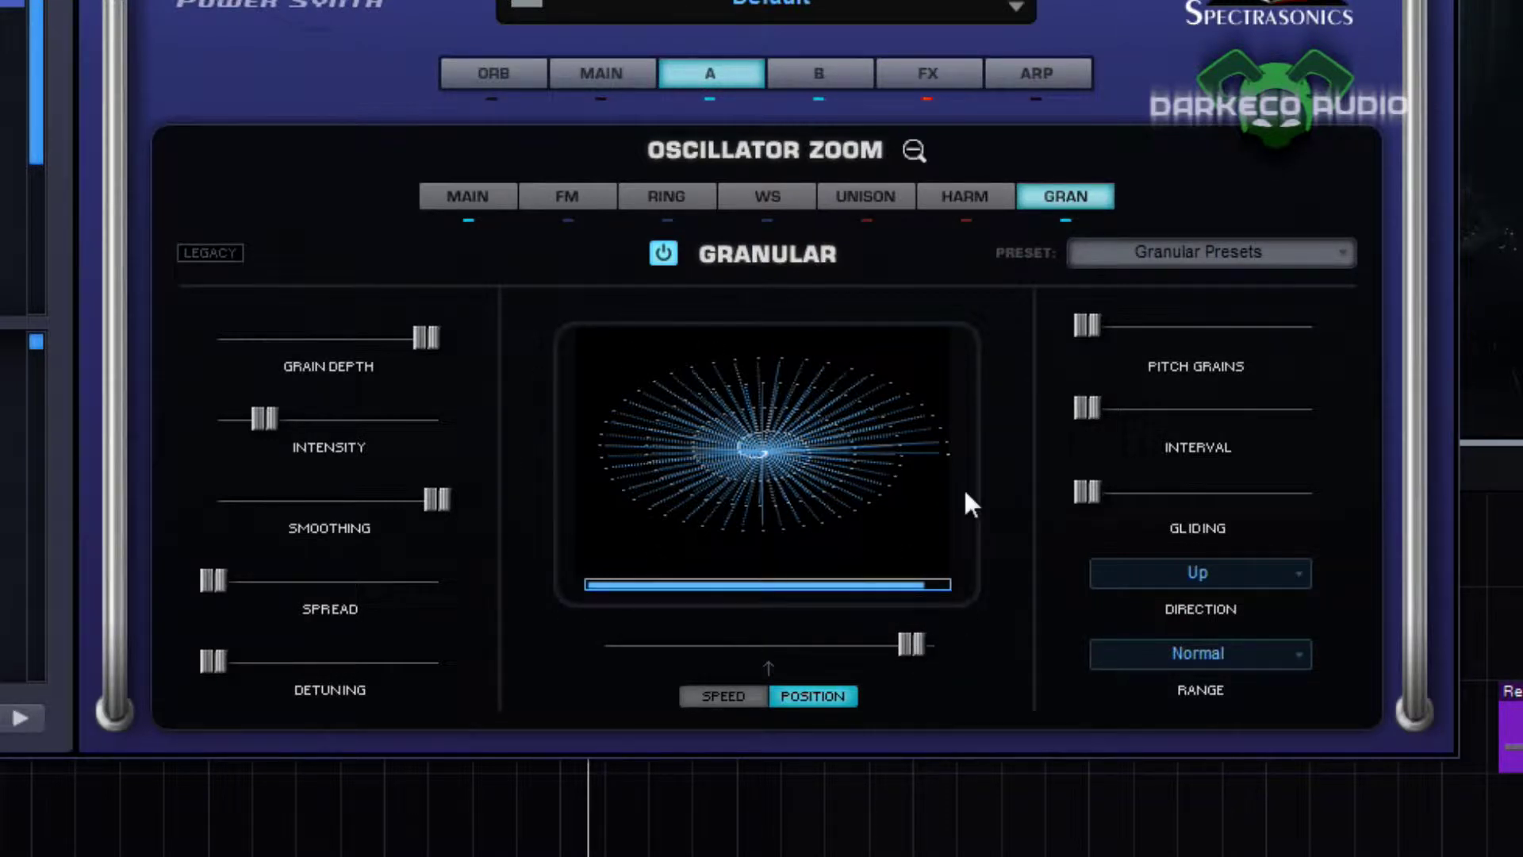
drag(908, 647, 671, 644)
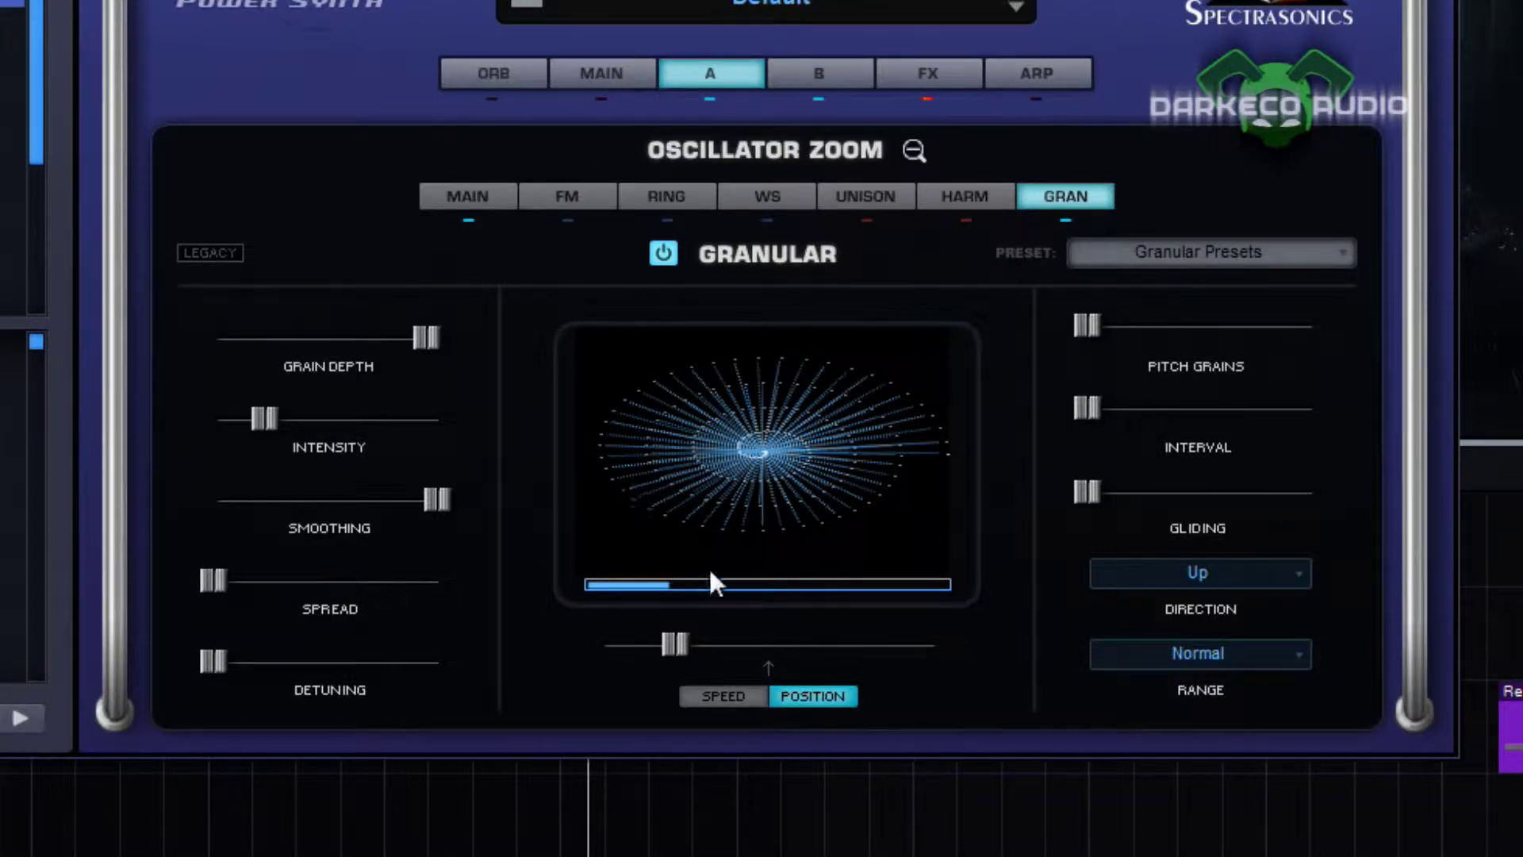
Compare layer B's Granular settings with layer A's, return to layer A's main oscillator view, and close the Omnisphere window
click(830, 80)
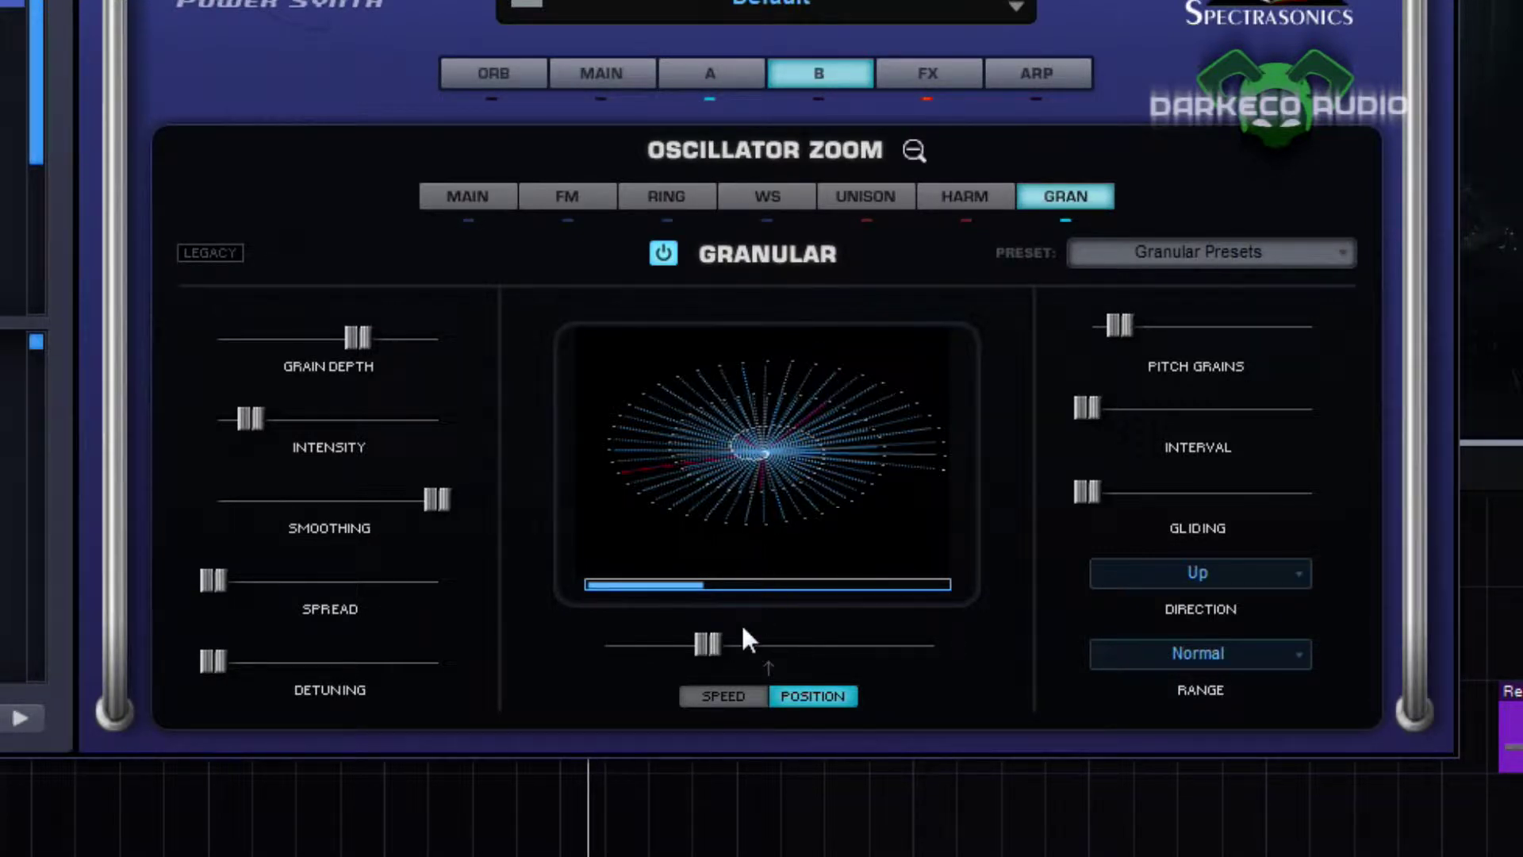
click(712, 78)
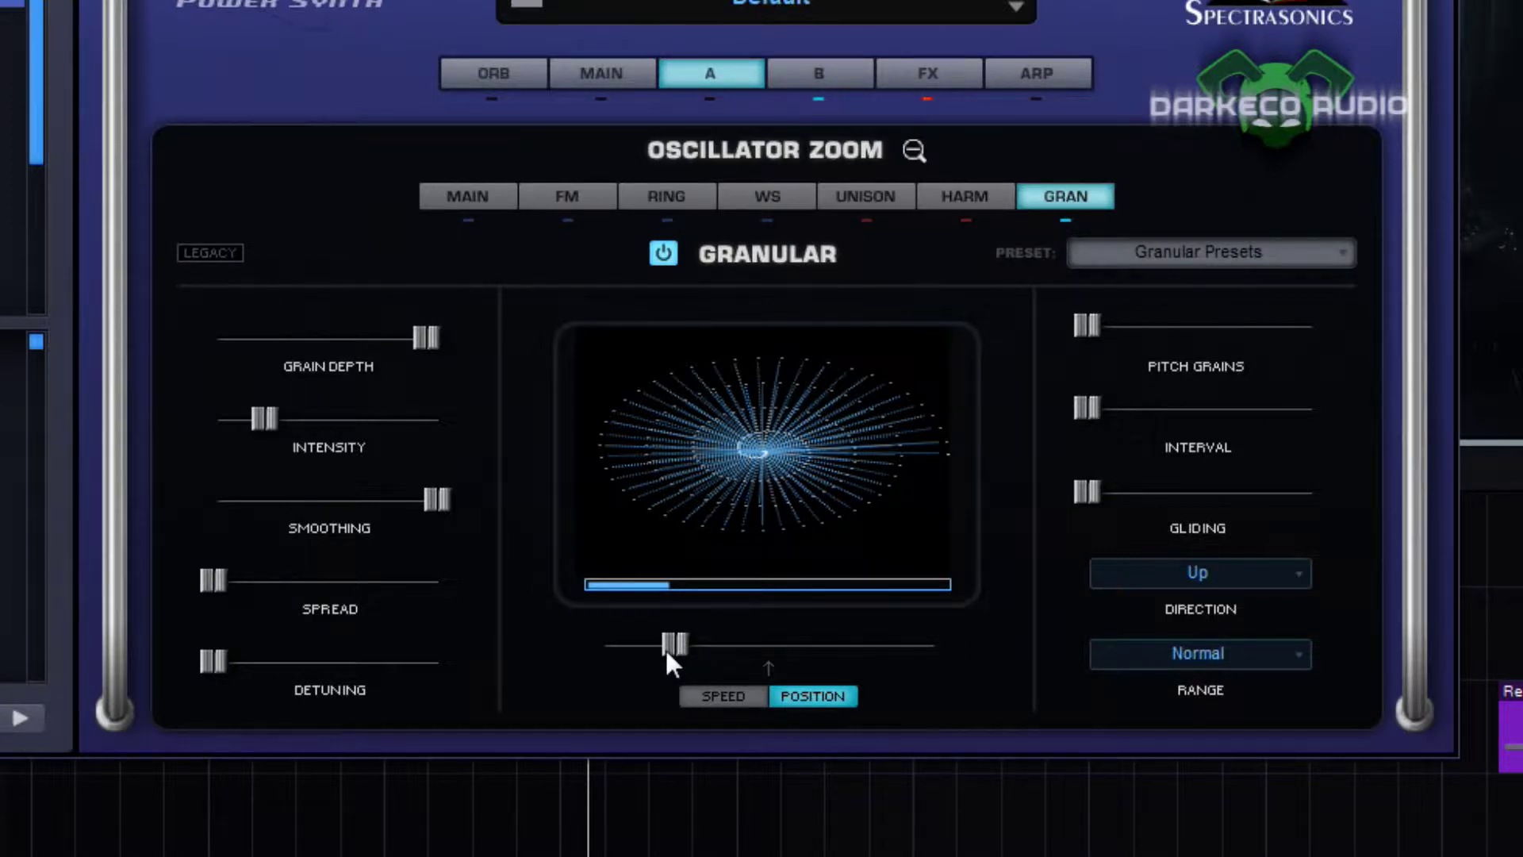
click(736, 98)
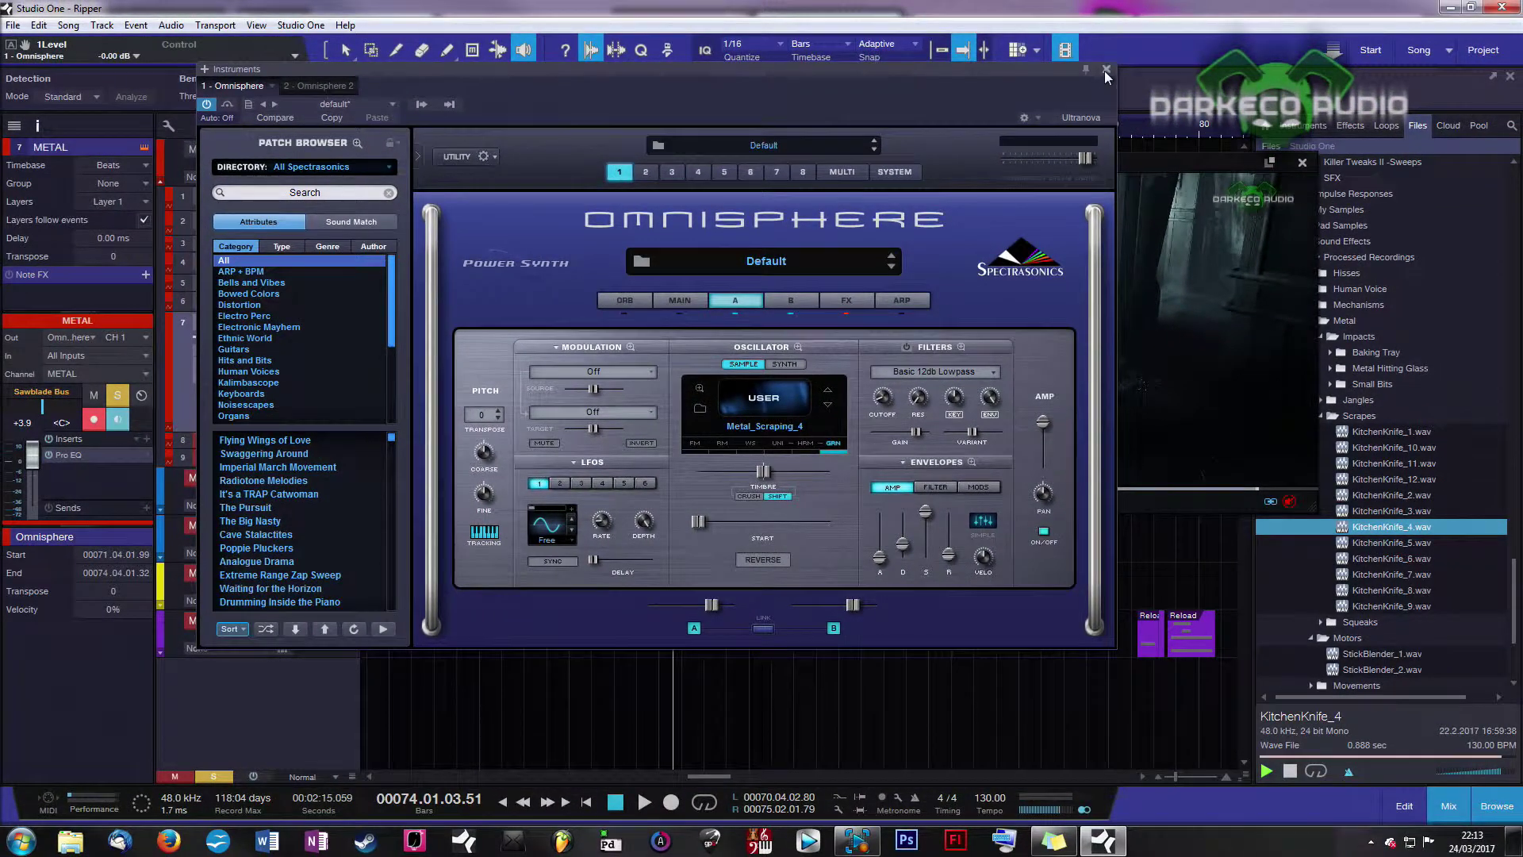
click(1106, 71)
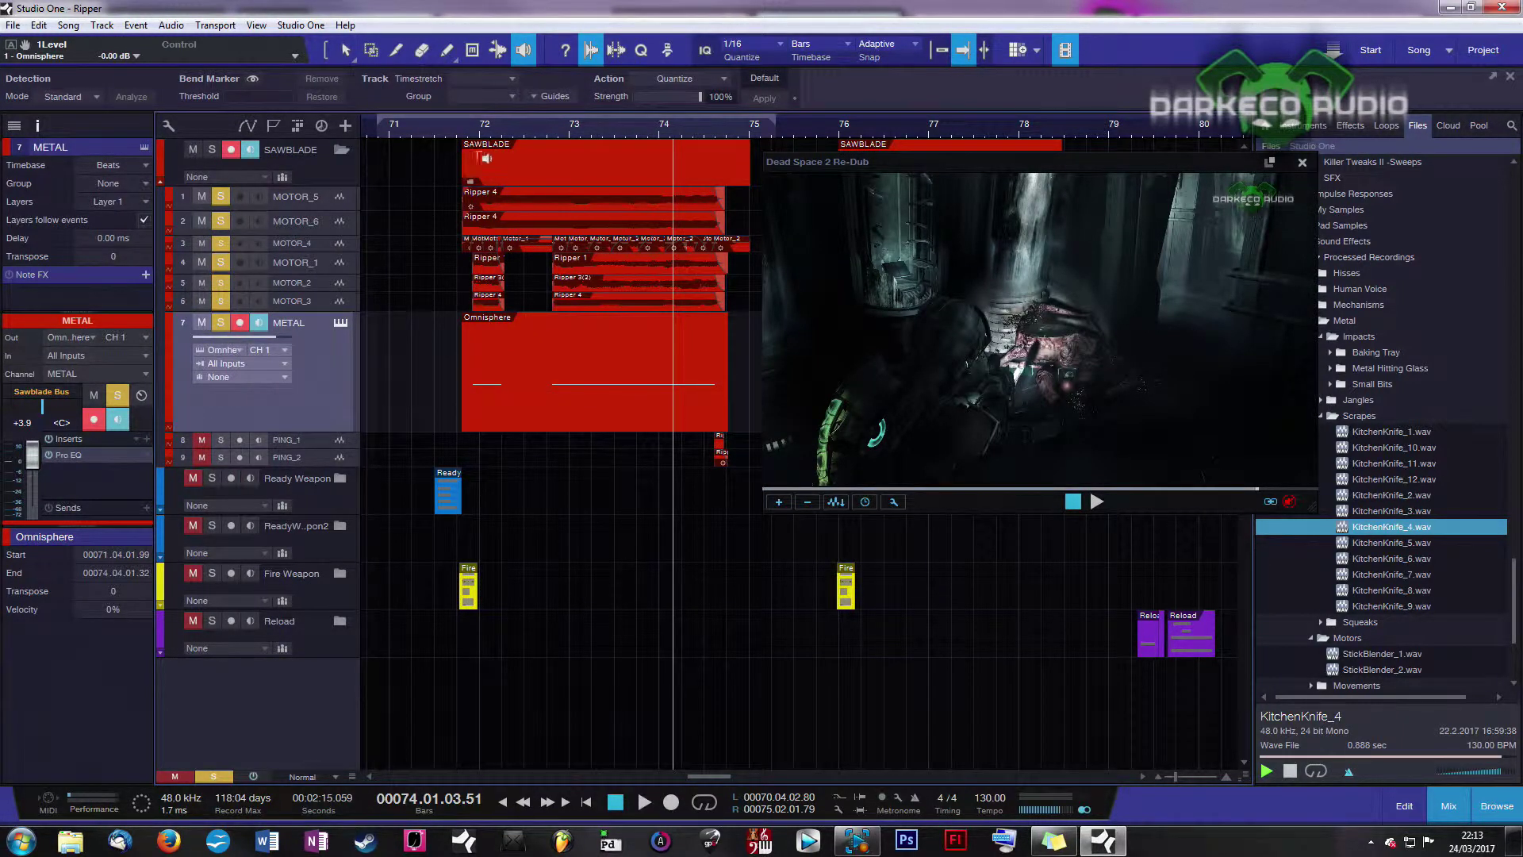
Play the soloed SAWBLADE layers together from about halfway between bars 72 and 73, stopping around bar 75
click(532, 130)
key(space)
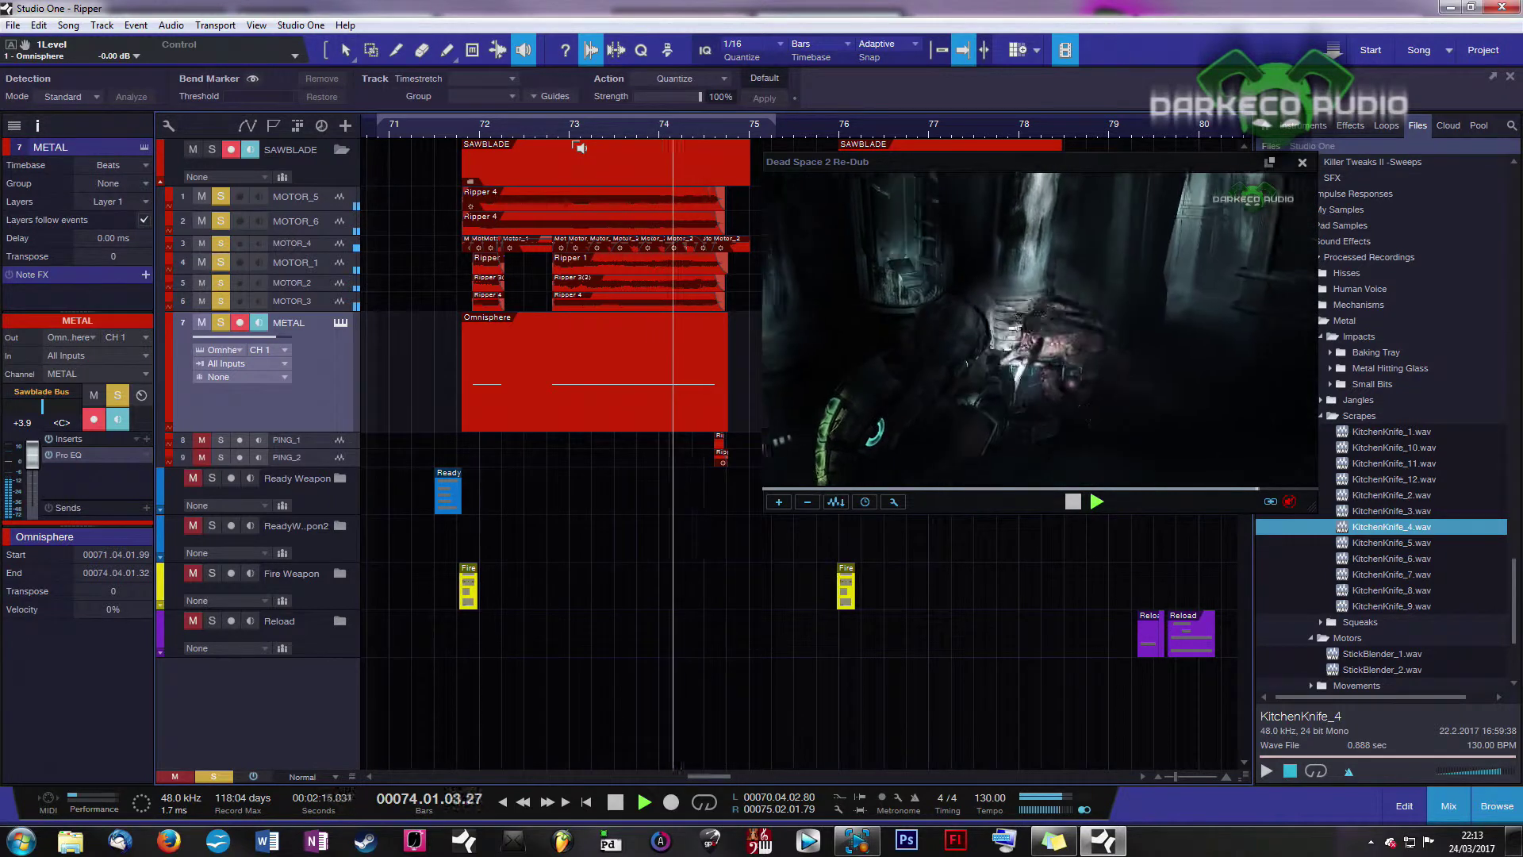
key(space)
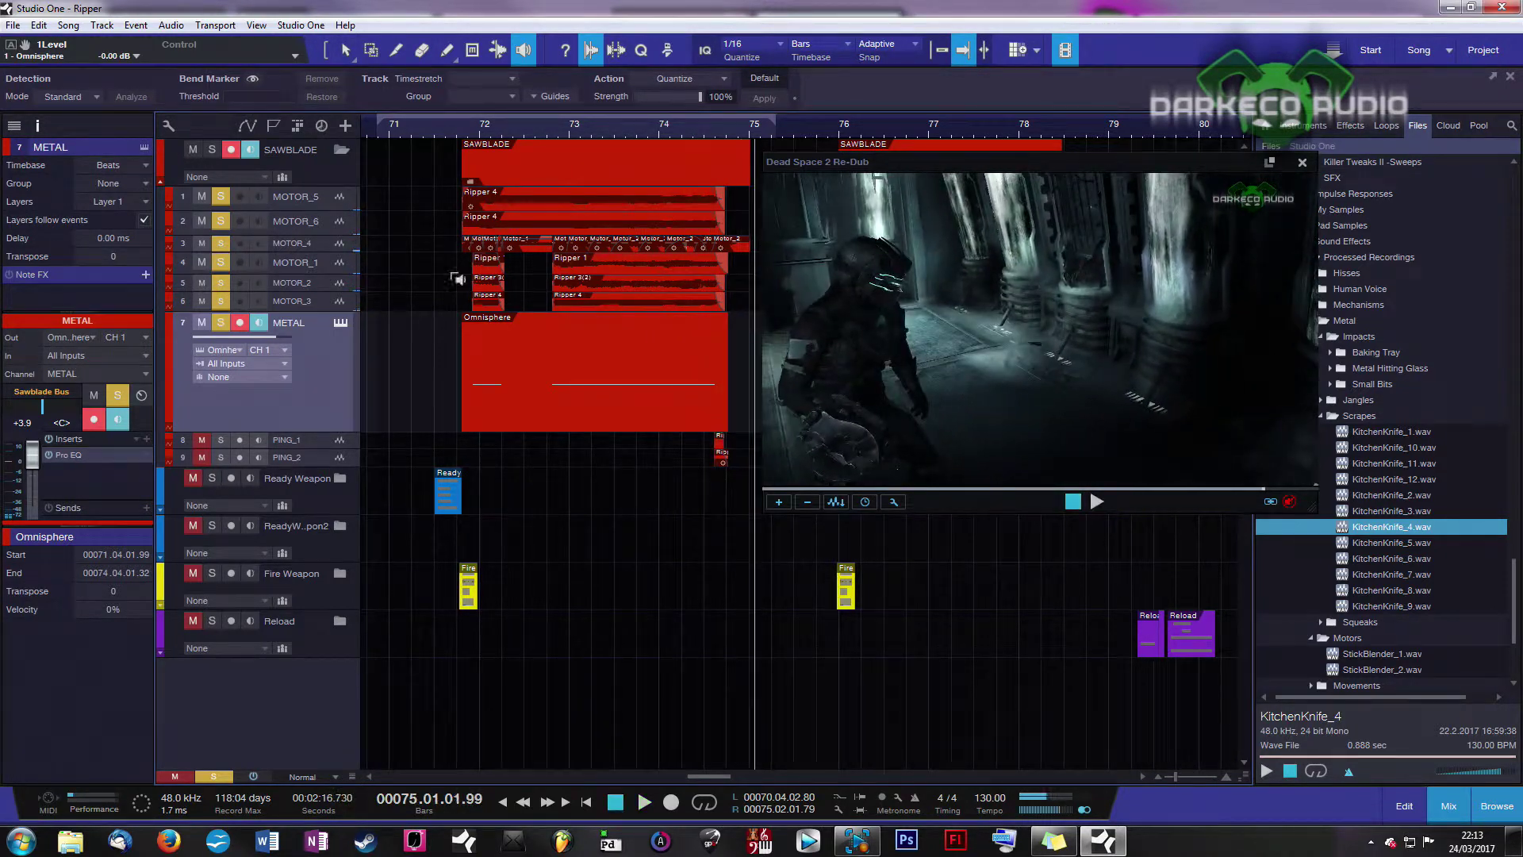
Compact the METAL track, enlarge PING_1, and audition its Ripper 6 clip near the end of the first SAWBLADE section
drag(295, 432, 322, 315)
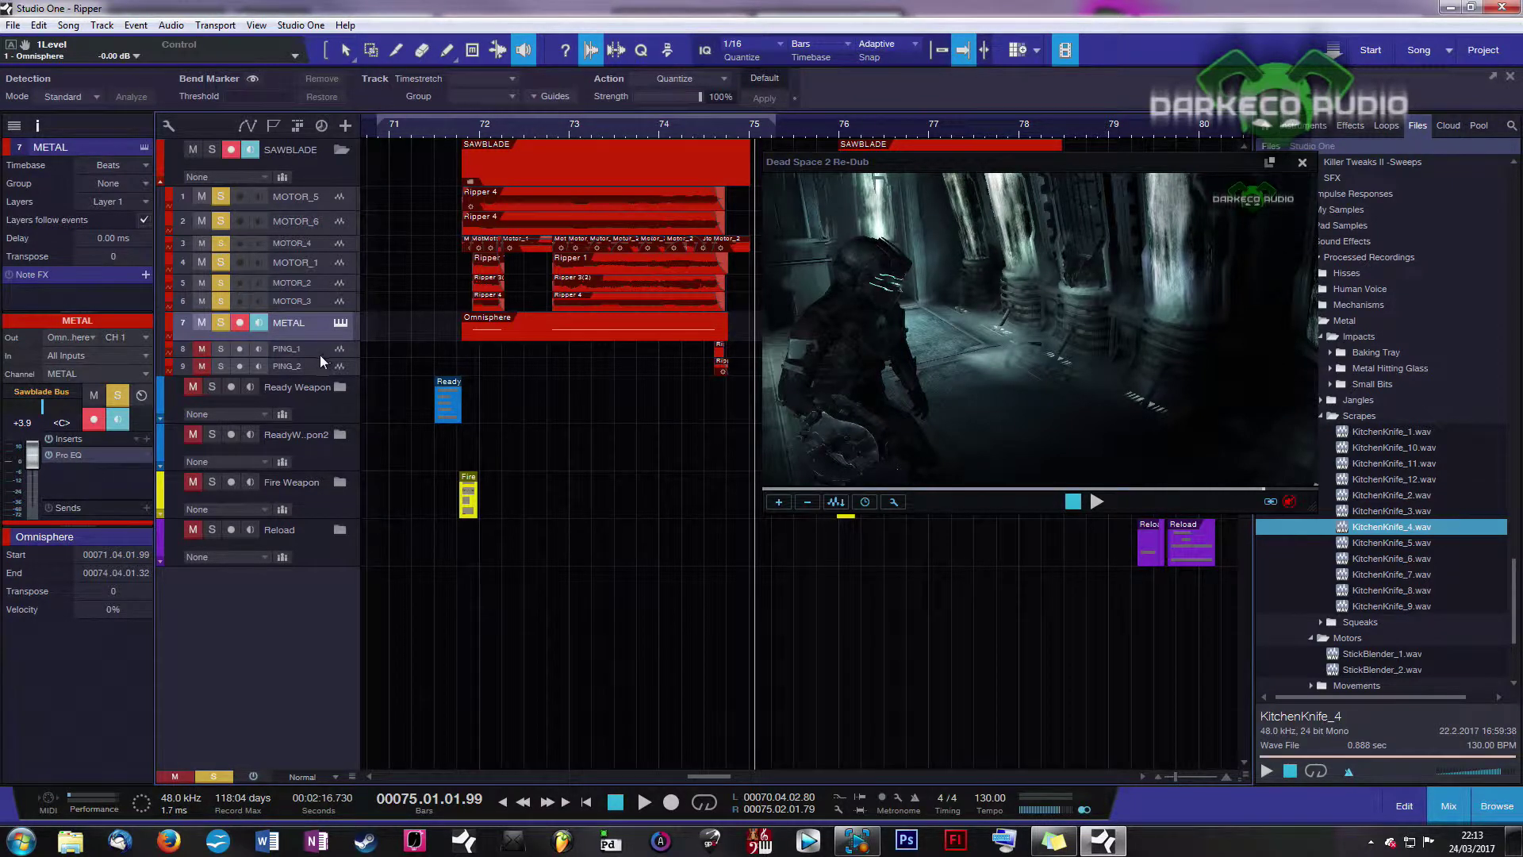
drag(317, 357, 349, 426)
drag(695, 132, 321, 210)
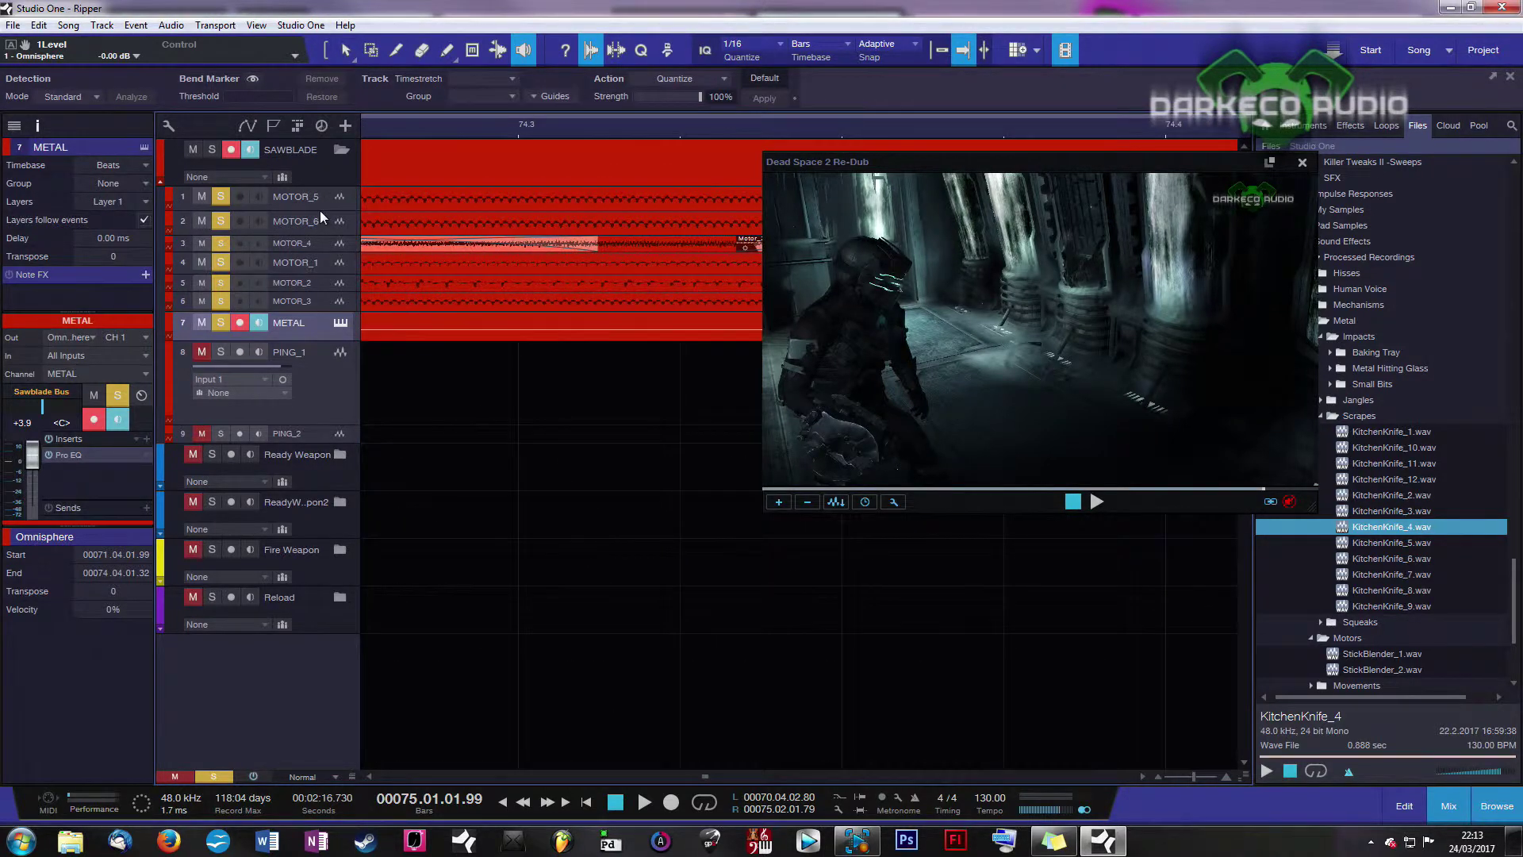
key(w)
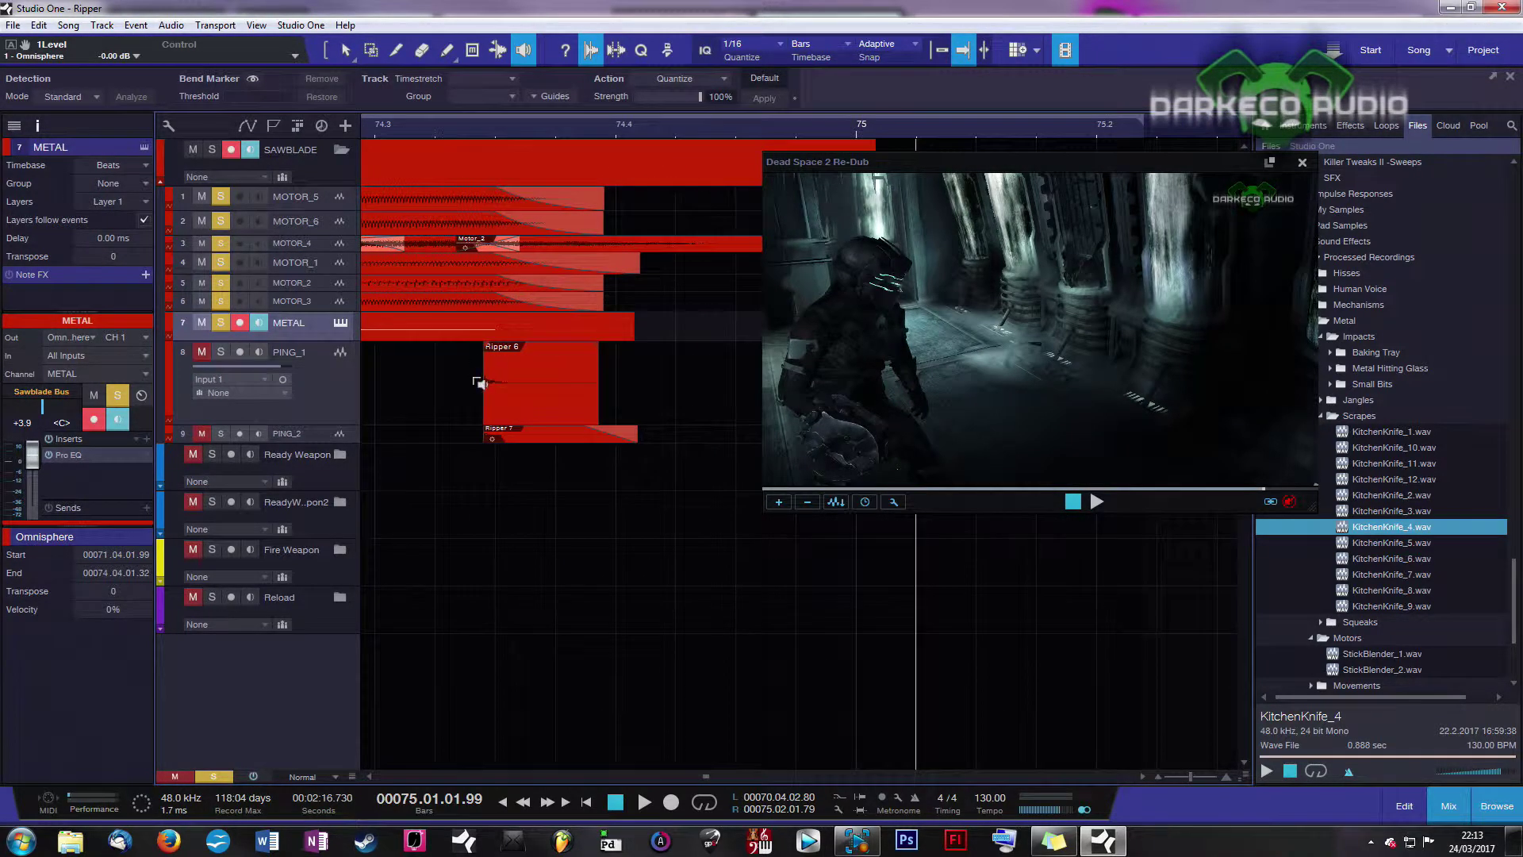
click(476, 382)
drag(399, 408, 405, 411)
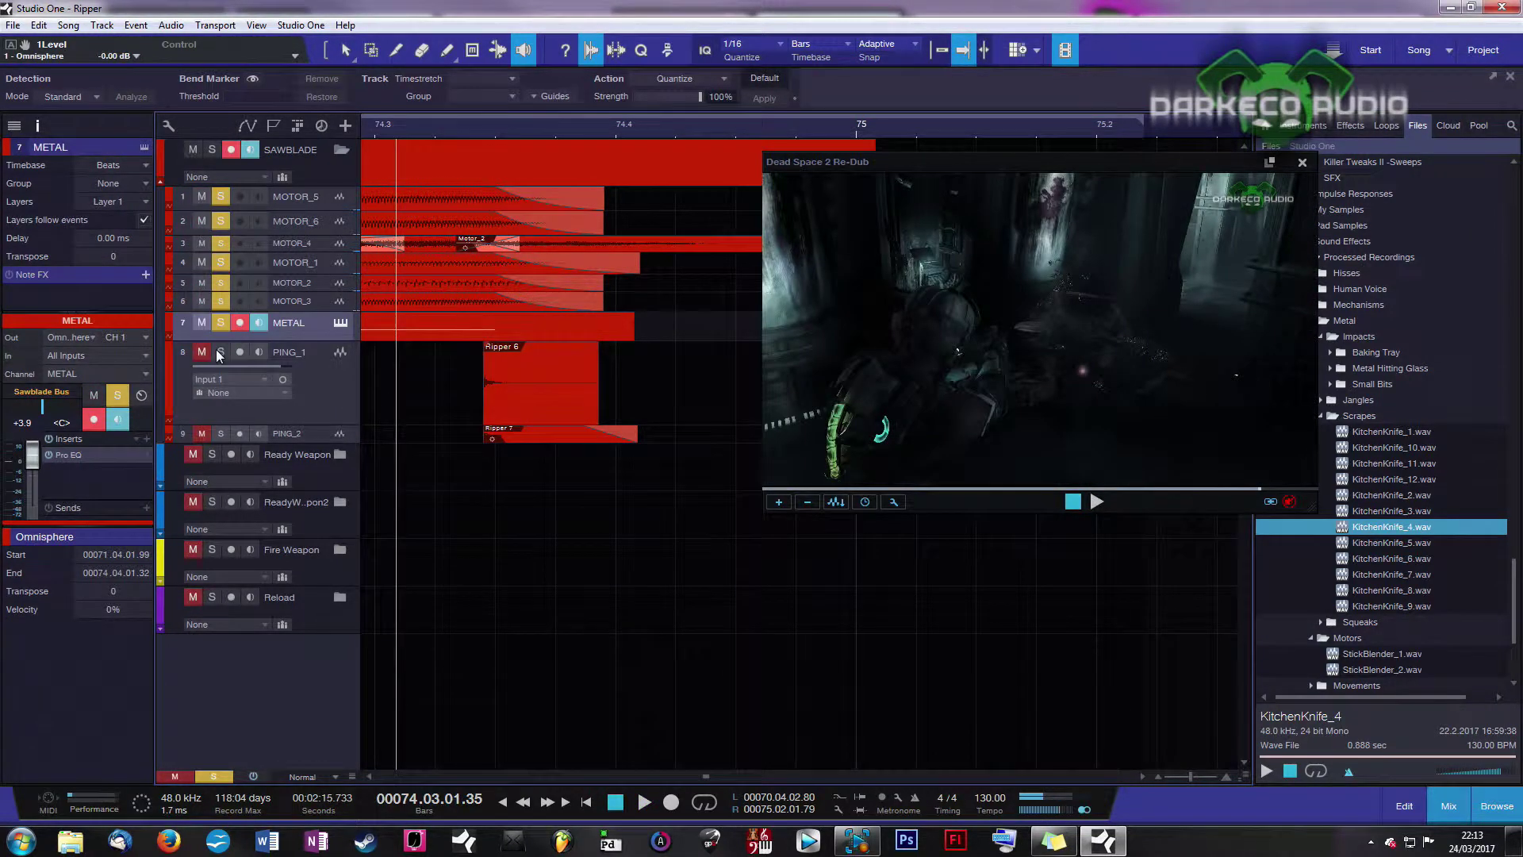
Enlarge the PING_2 track to show its Ripper 7 waveform and audition that clip on its own
key(w)
key(w)
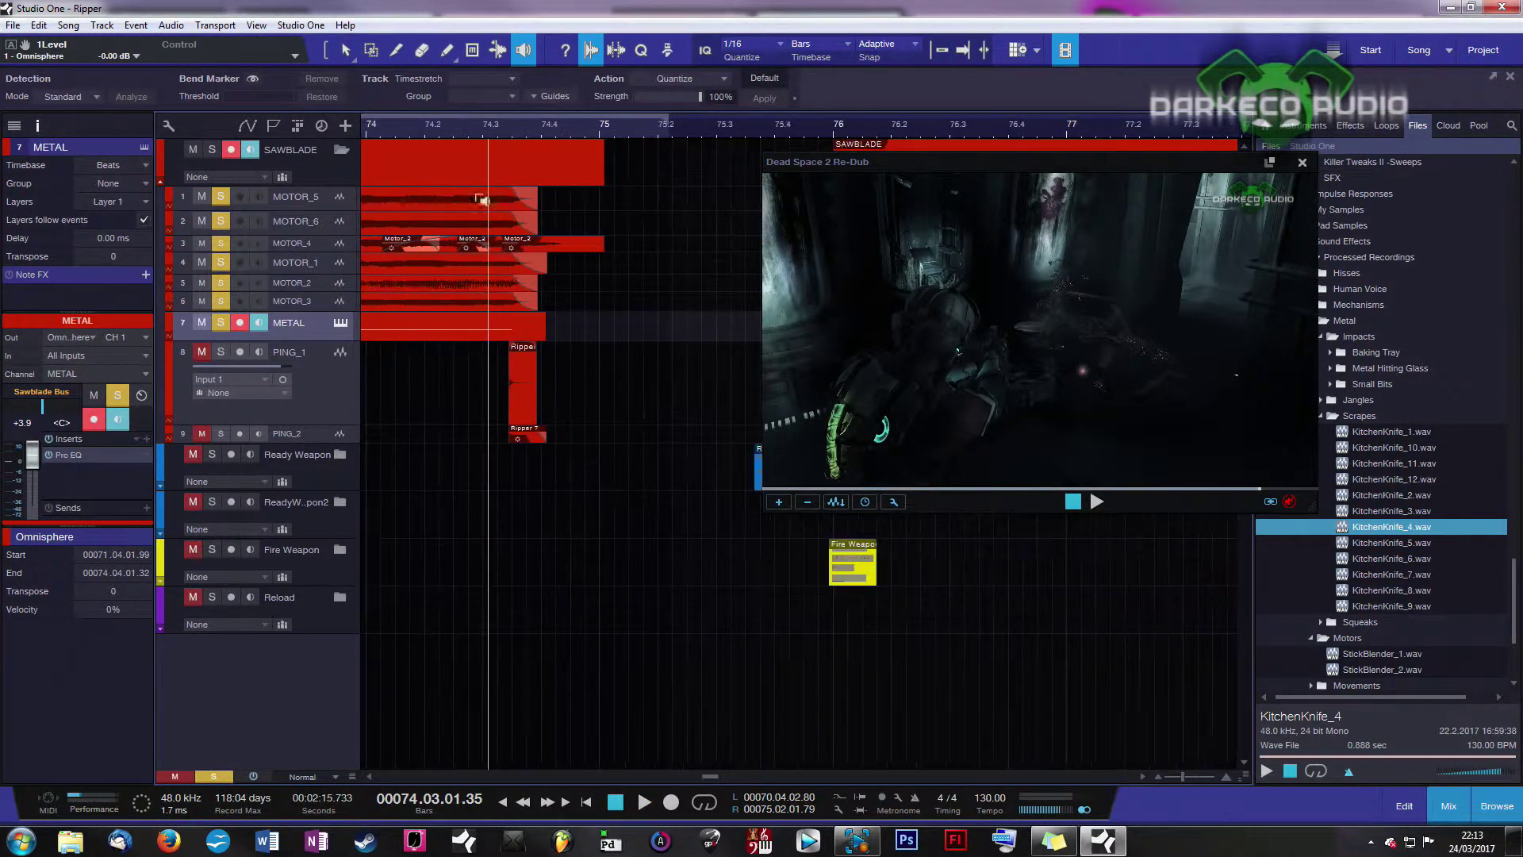
drag(436, 398, 445, 404)
drag(328, 442, 328, 544)
drag(475, 499, 474, 500)
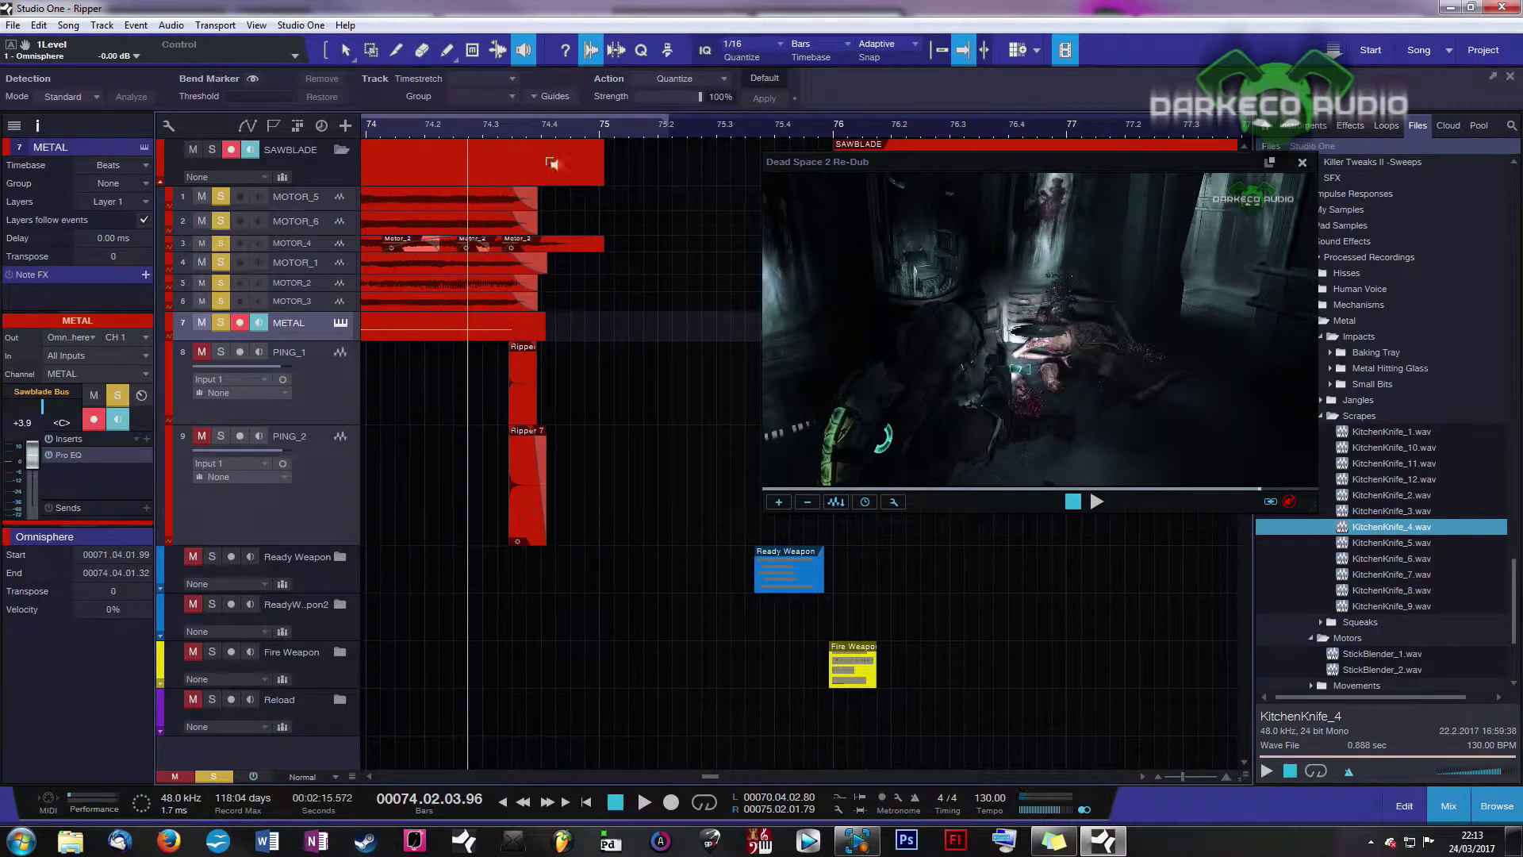
Select the PING_1 clip and play from just after bar 74 to hear both pings with the other SAWBLADE layers
click(533, 125)
key(1)
click(523, 360)
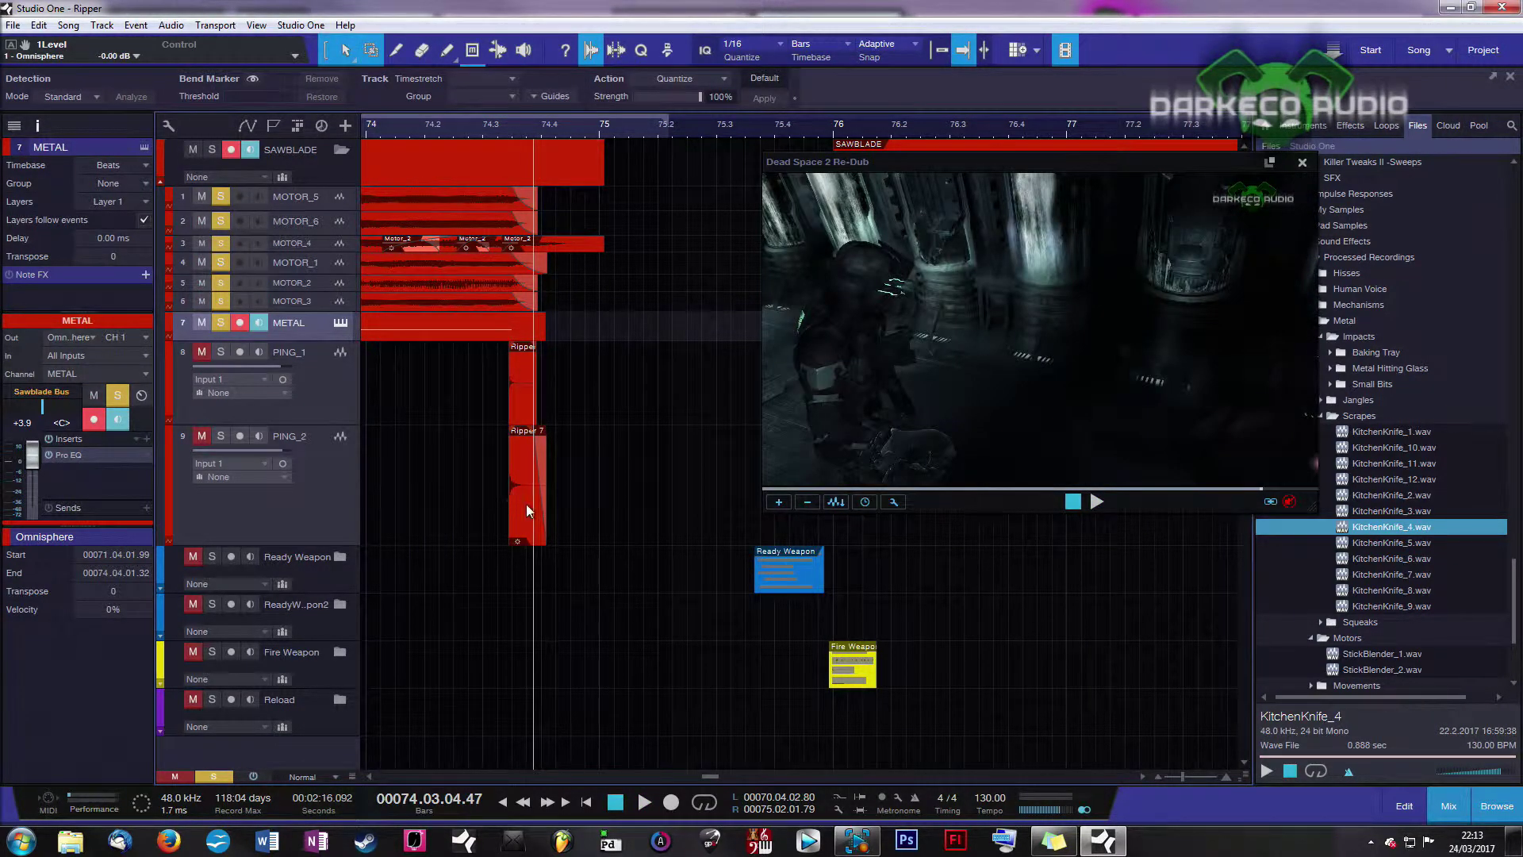
scroll(646, 134, down, 3)
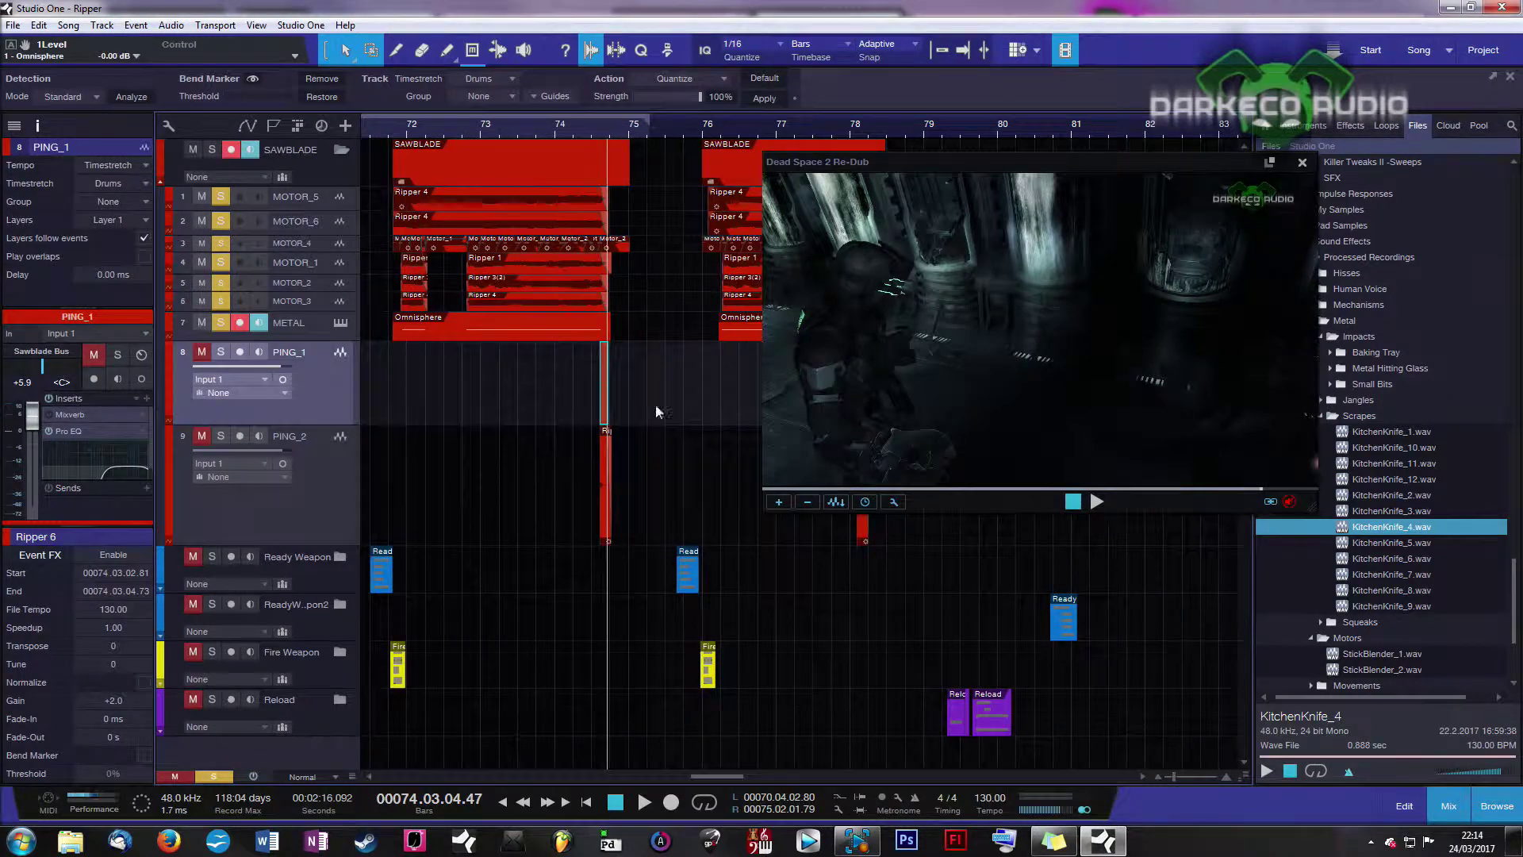
click(565, 127)
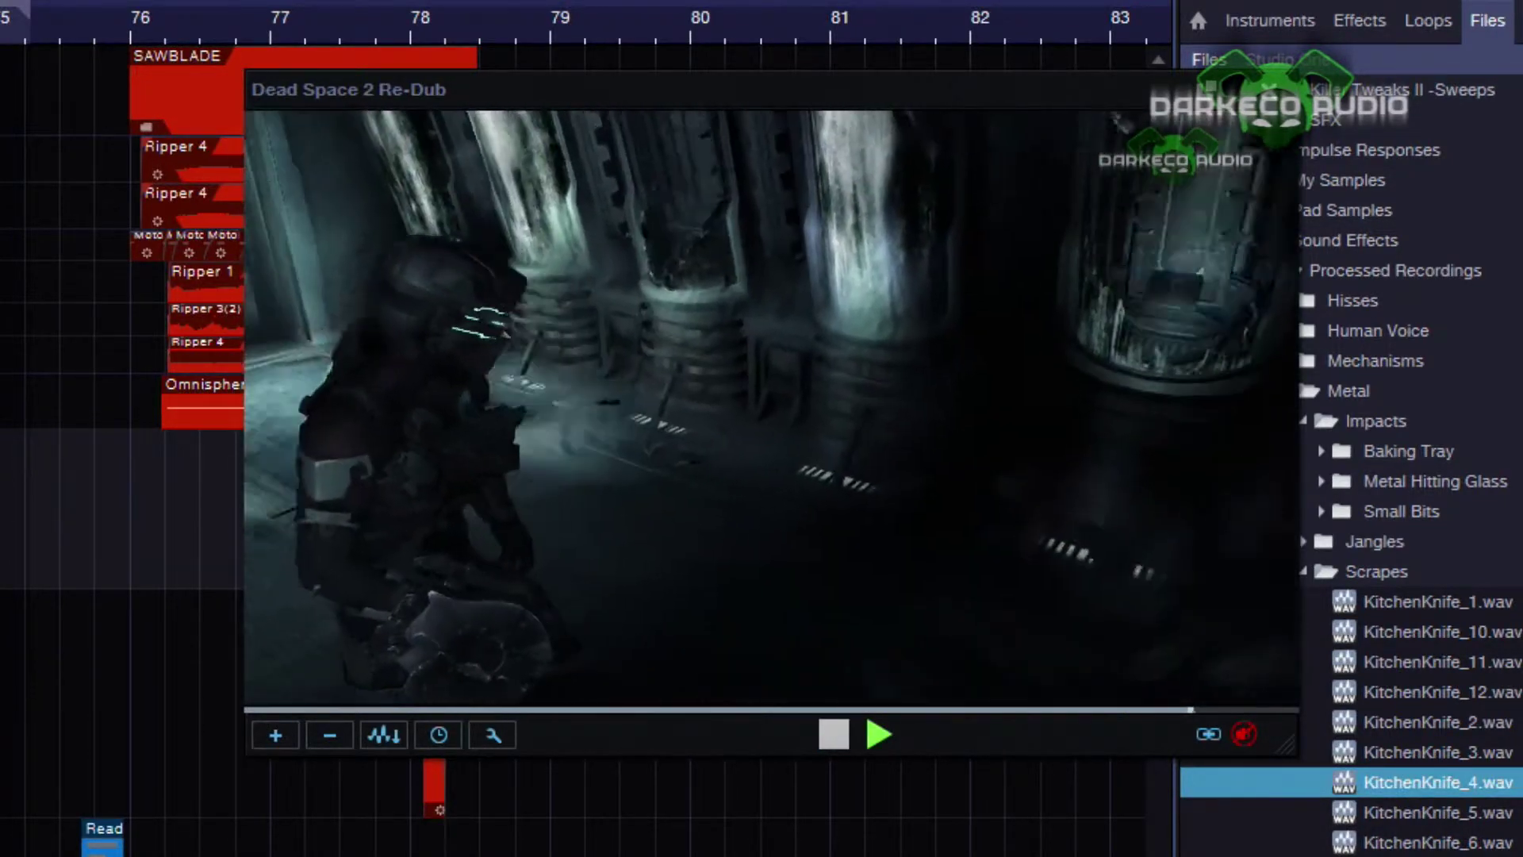
key(space)
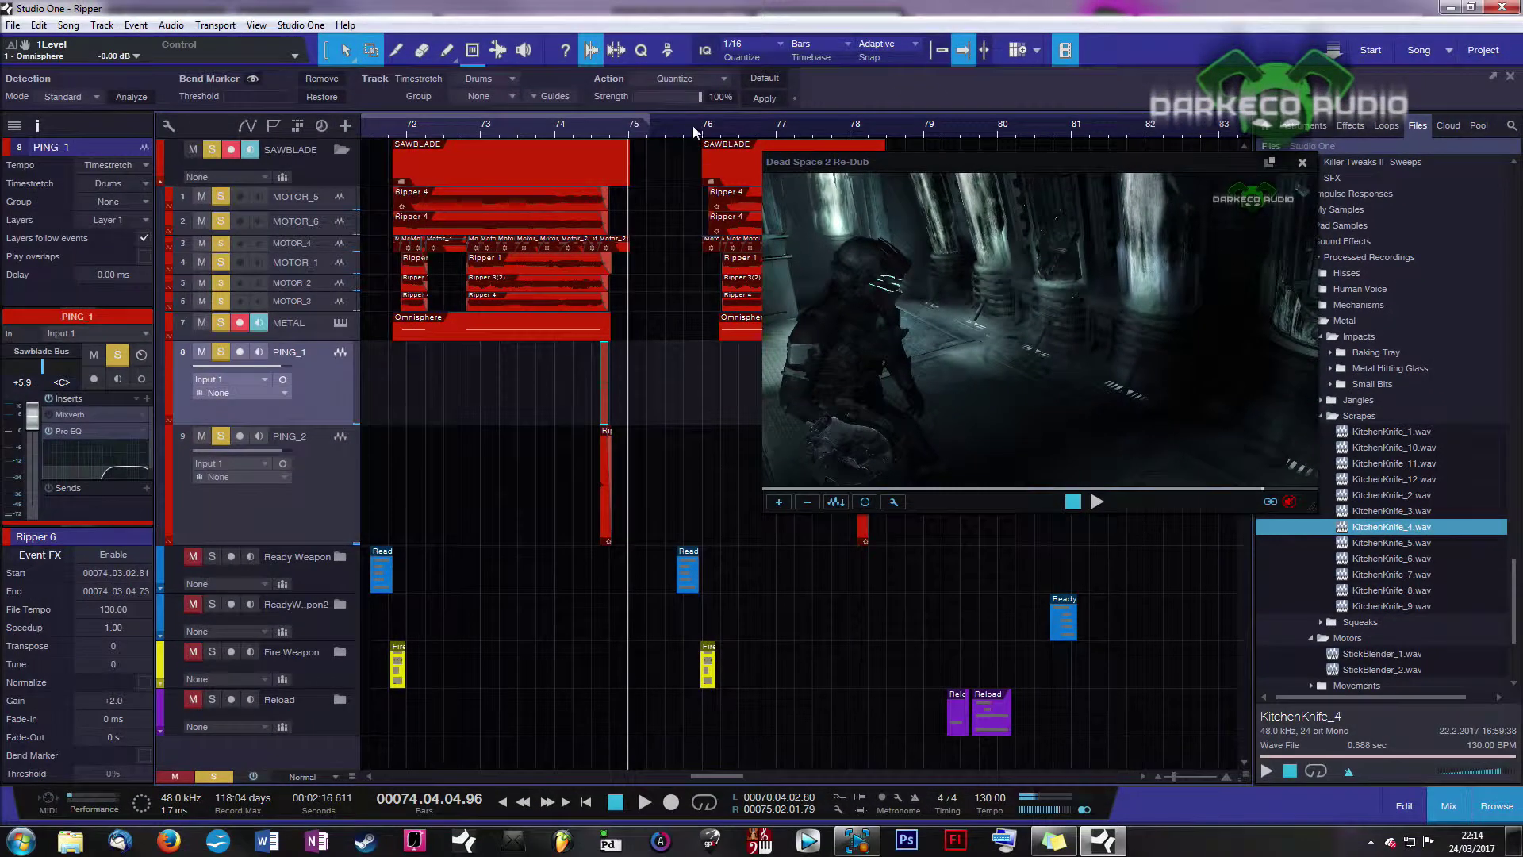
Play the second SAWBLADE section from just before bar 76 with all its layers, stopping before bar 78
drag(694, 131, 544, 130)
click(548, 127)
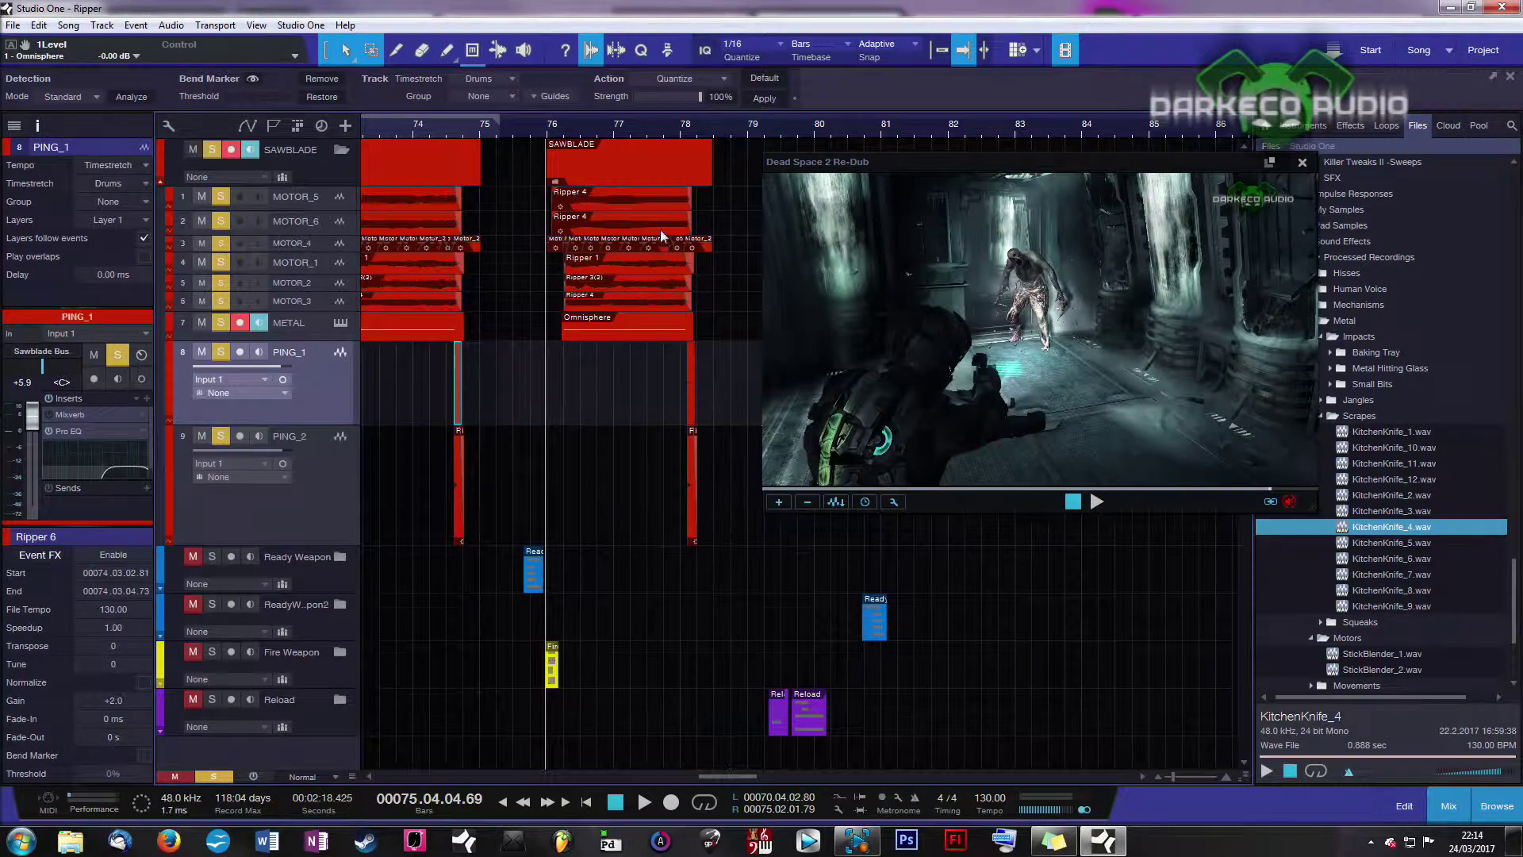
key(space)
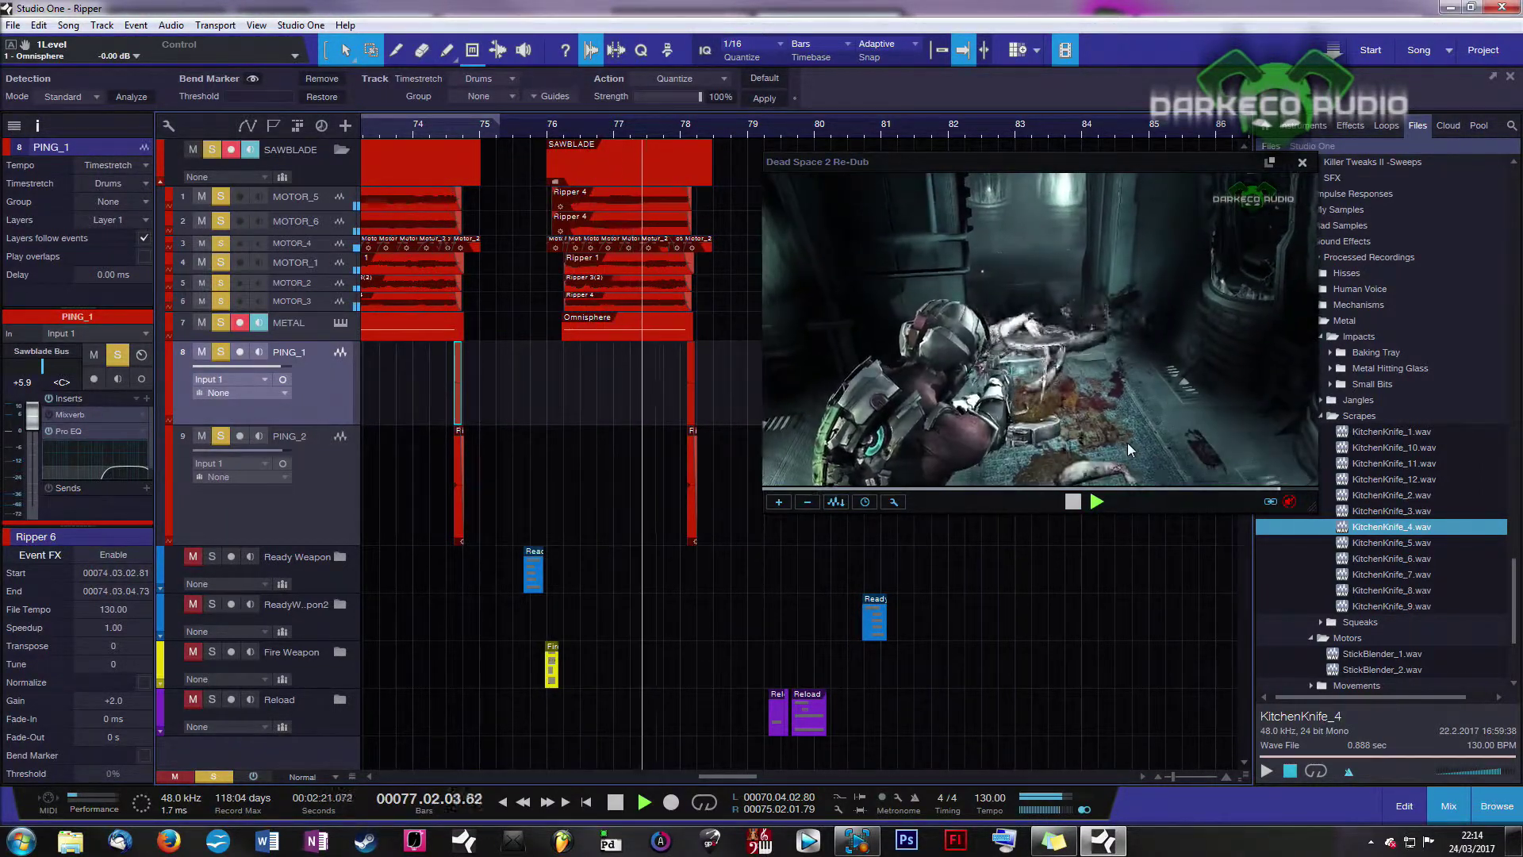
key(space)
Compact the PING_1 and PING_2 tracks and collapse the SAWBLADE folder
drag(484, 134, 616, 124)
drag(313, 424, 315, 367)
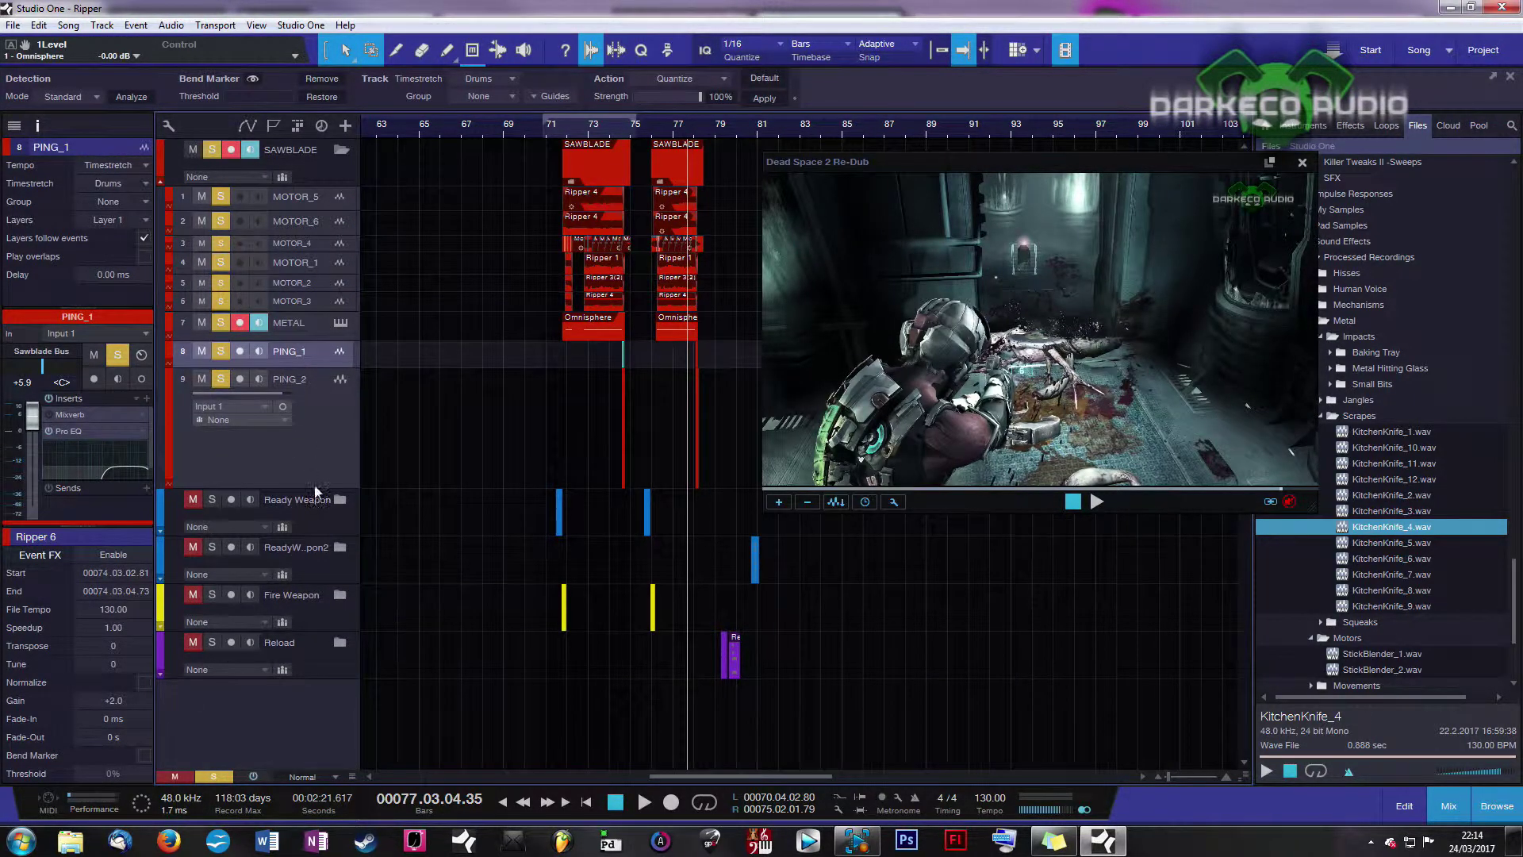
drag(314, 486, 314, 421)
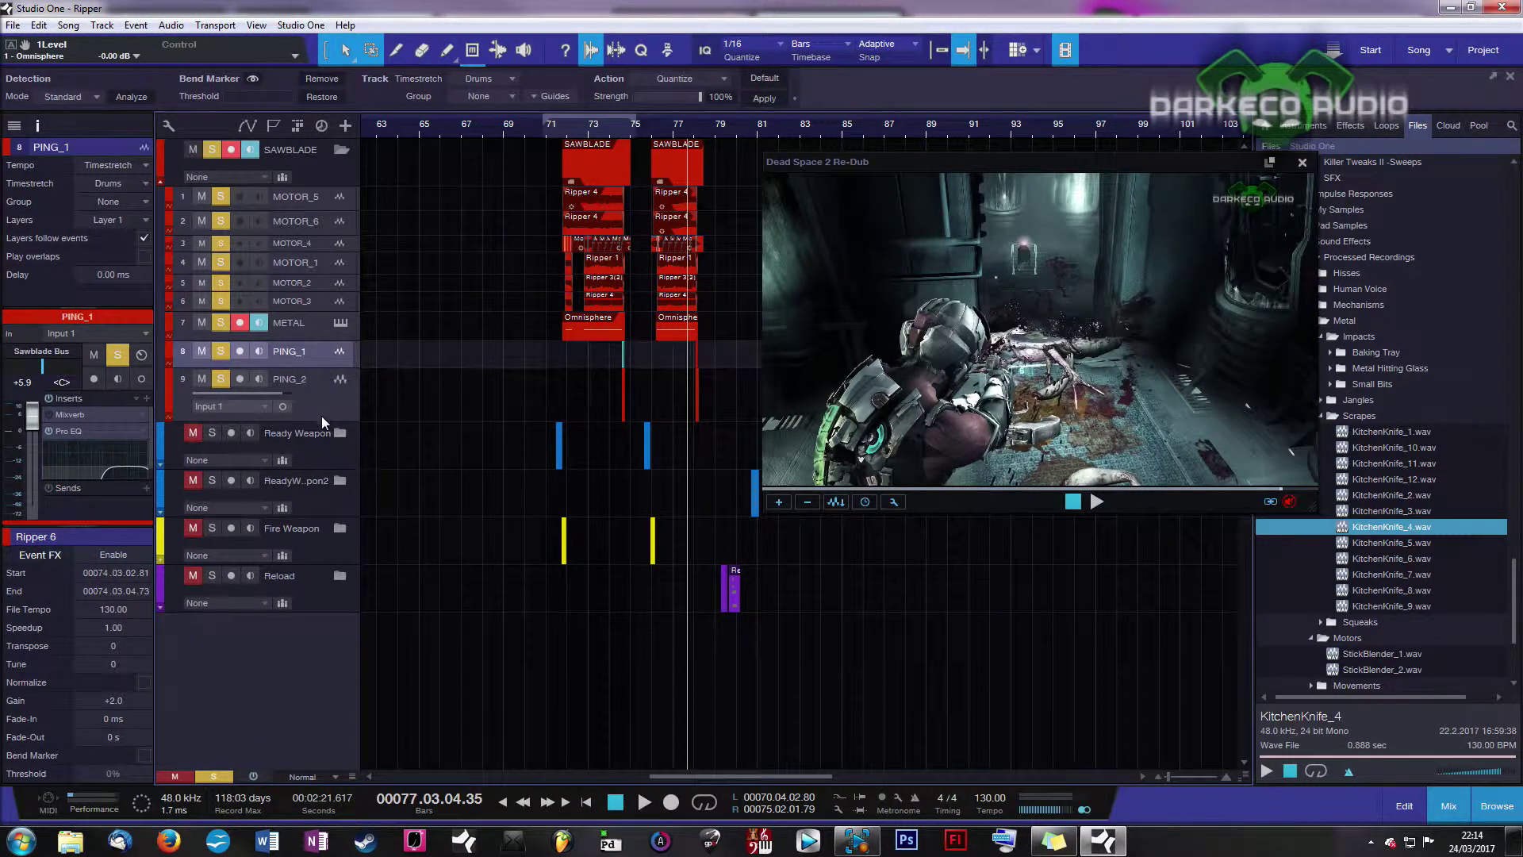
drag(321, 420, 324, 395)
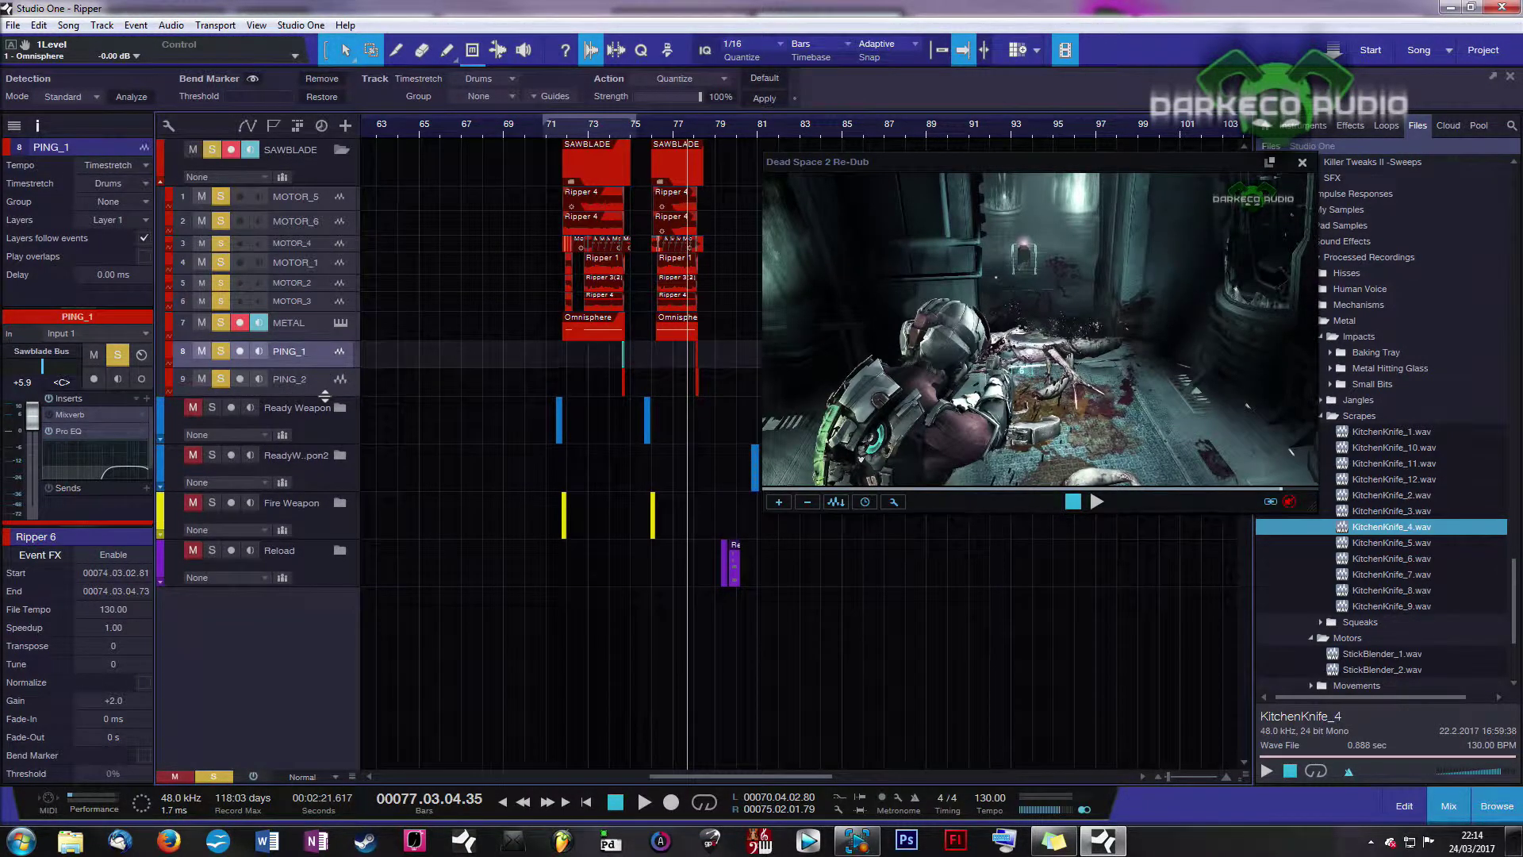
click(158, 179)
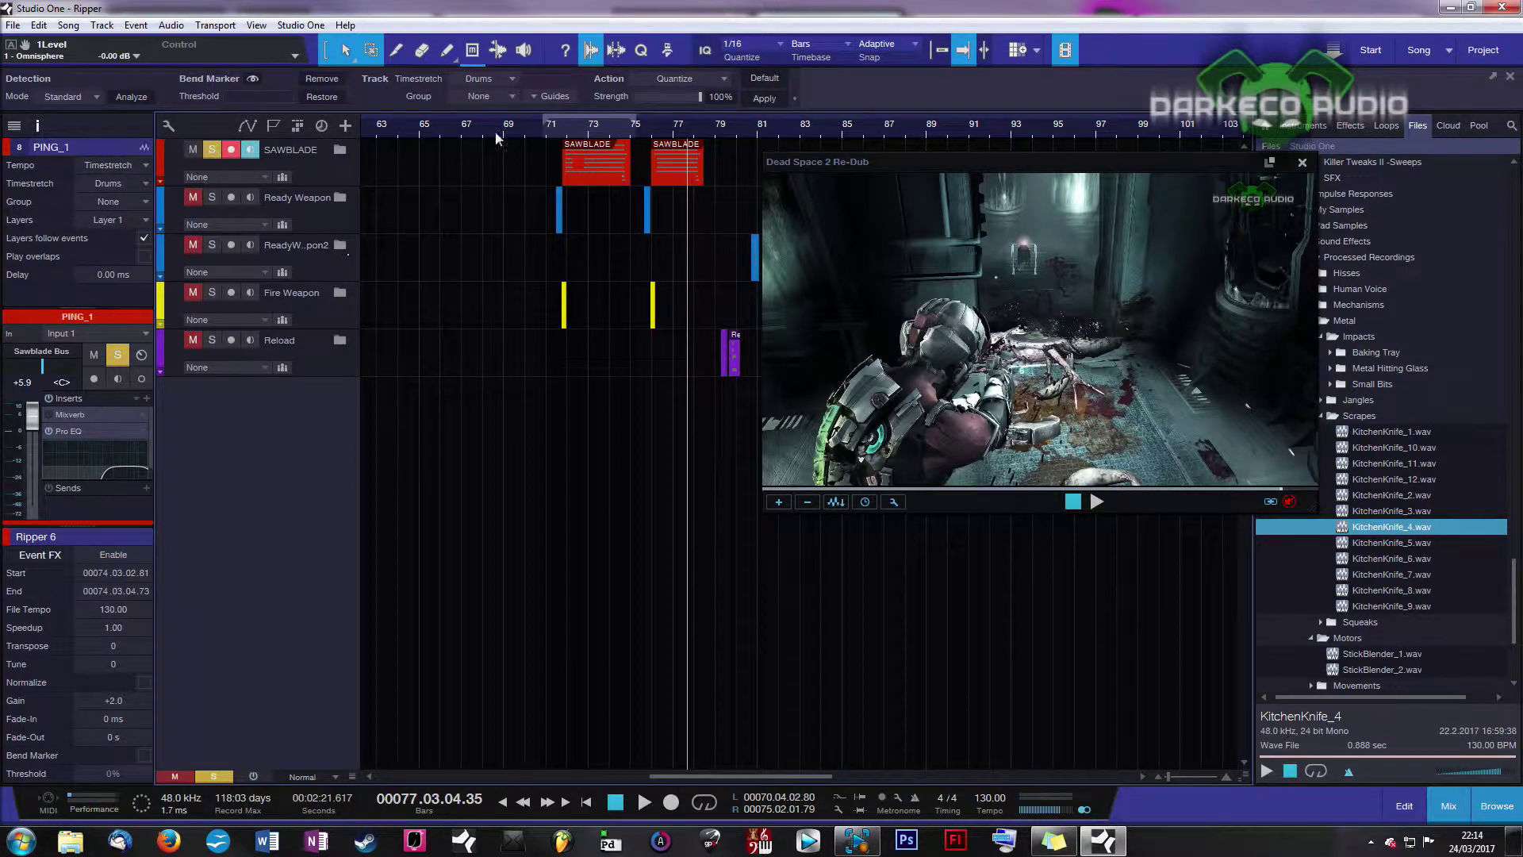
Mute the SAWBLADE folder, solo the Ready Weapon folder, and expand it to show its plastic, screwdriver and tape measure tracks
drag(493, 126, 339, 137)
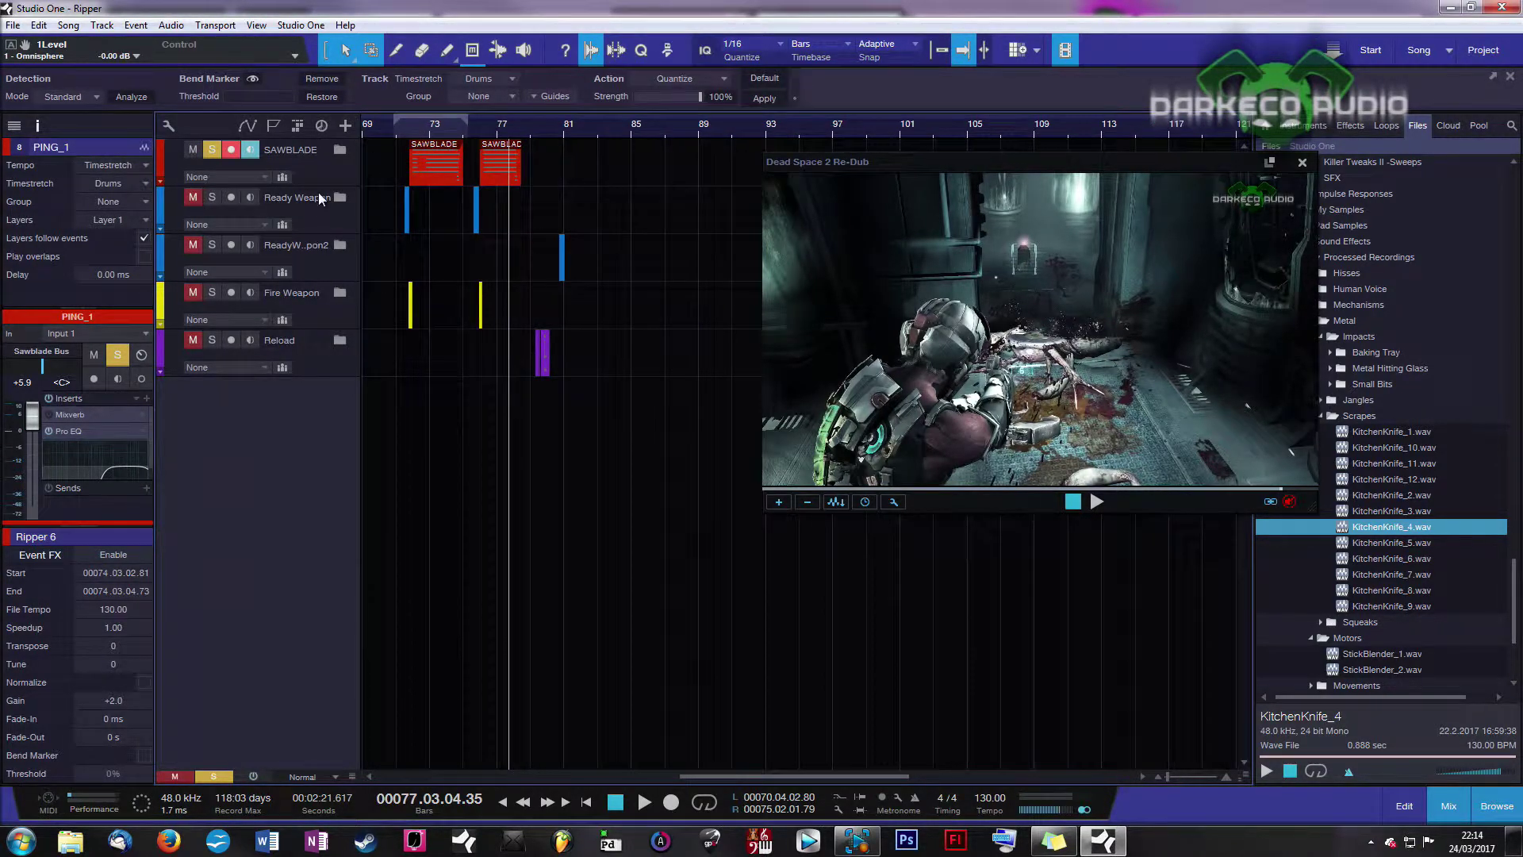
click(190, 150)
click(211, 196)
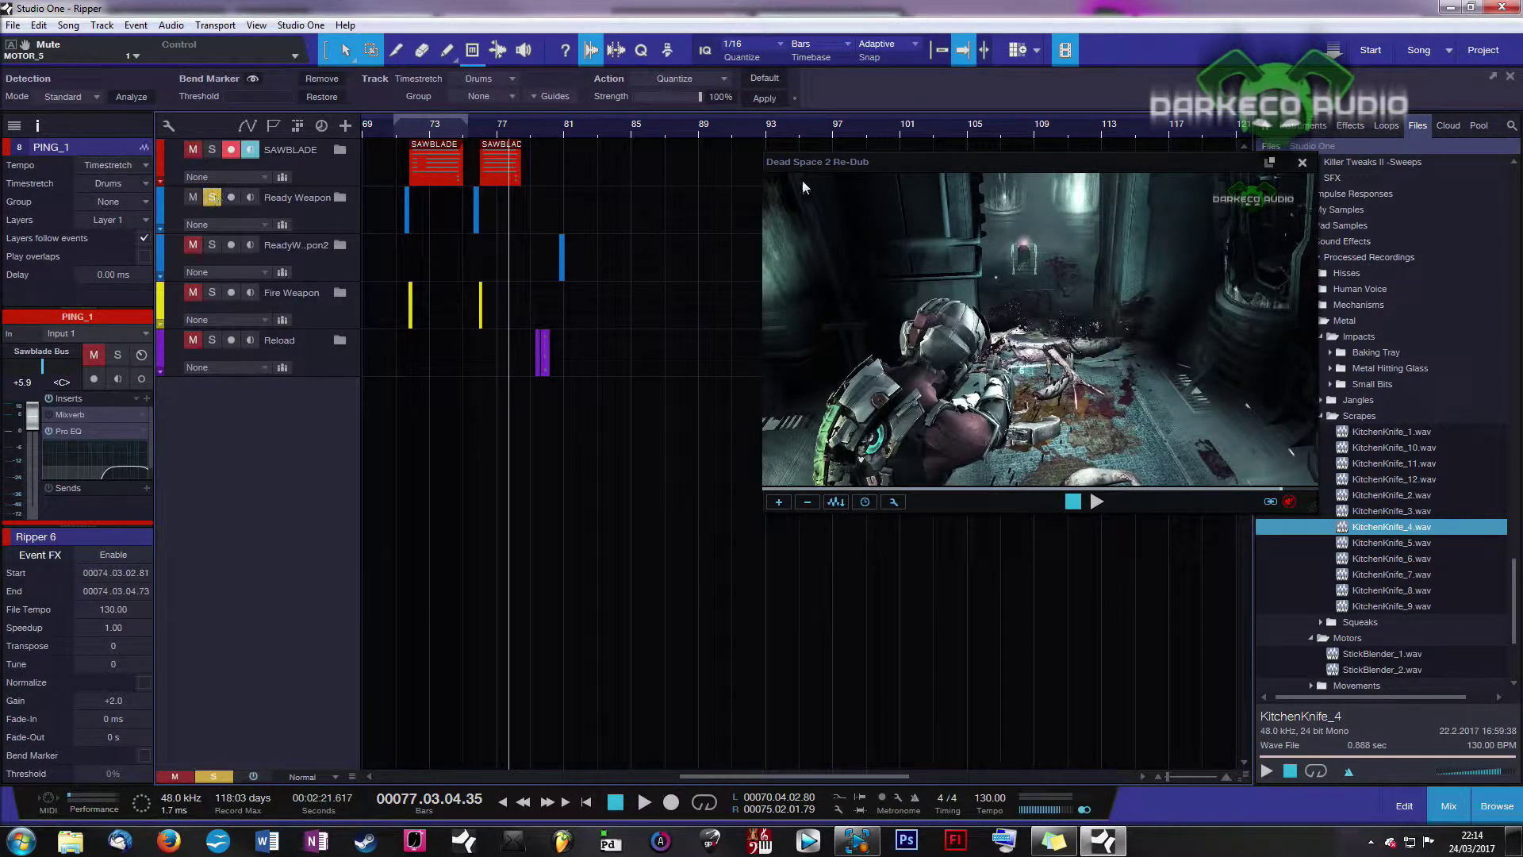
drag(427, 127, 387, 236)
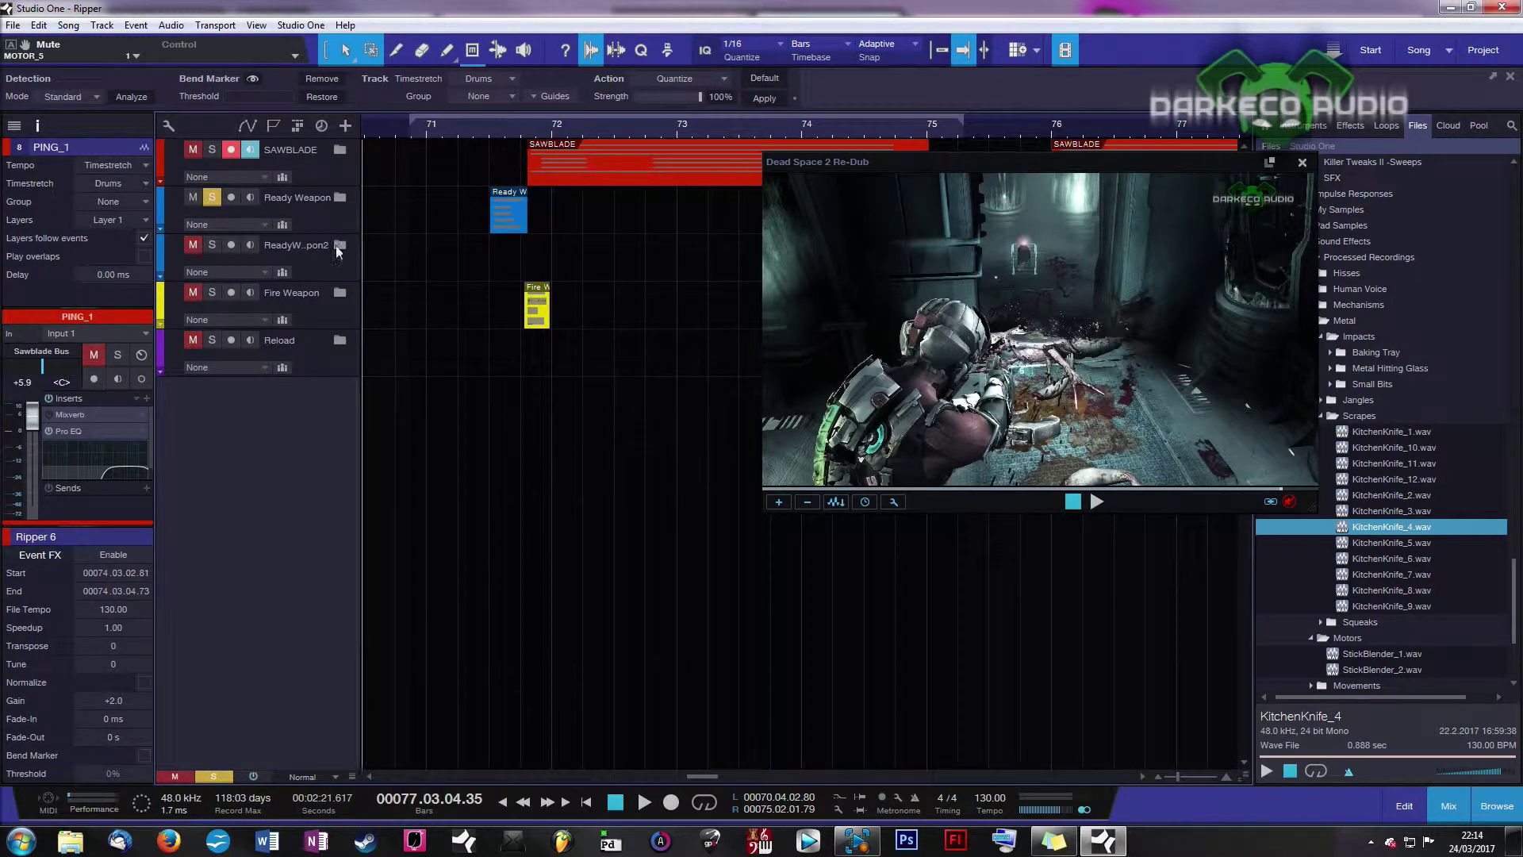
click(161, 226)
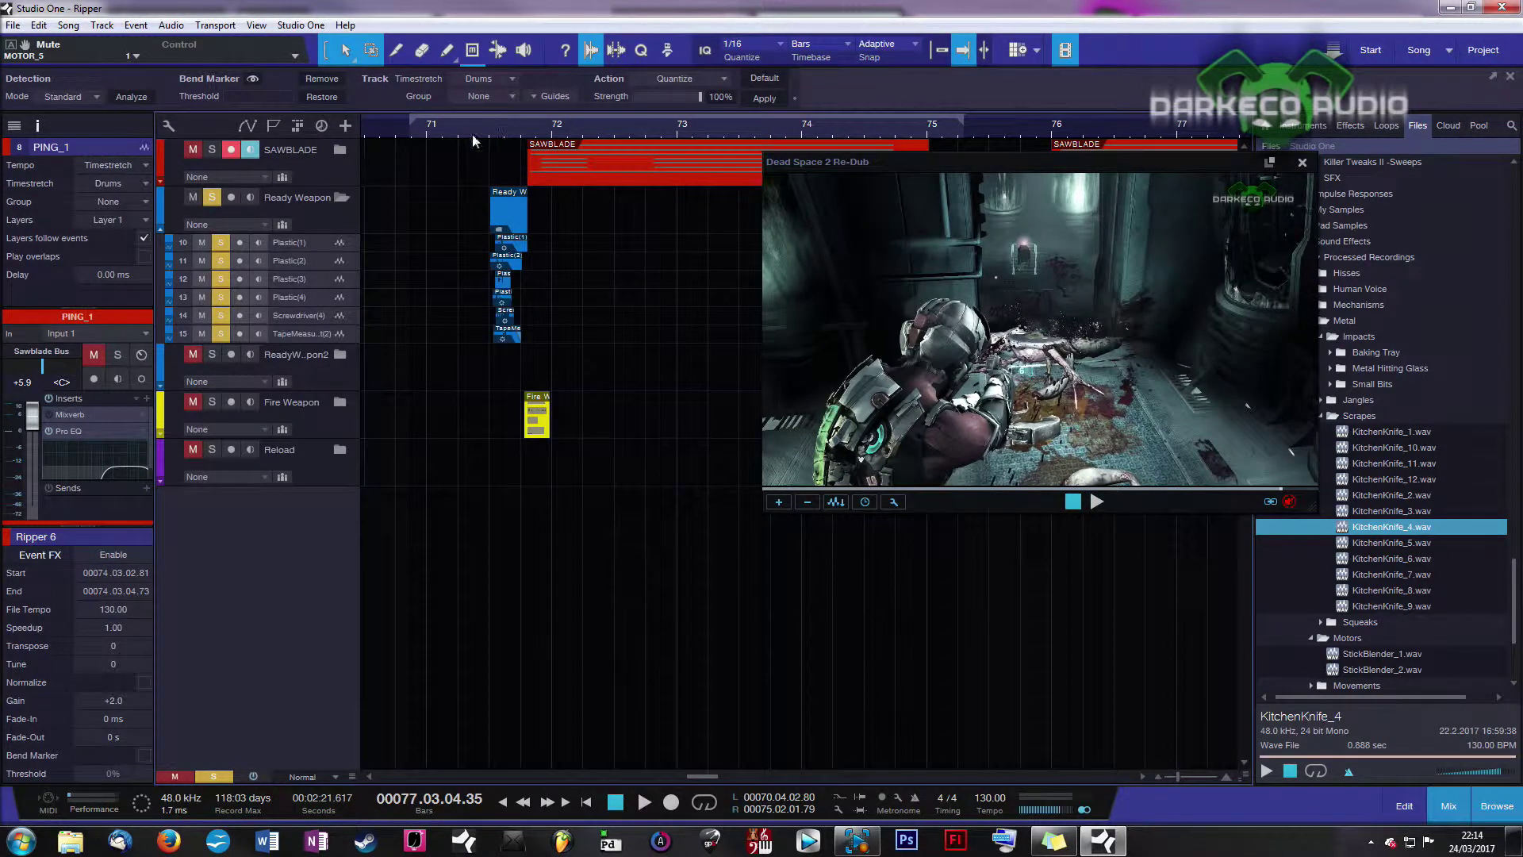
Audition the Plastic layers of the first Ready Weapon section individually with the Listen tool
drag(466, 127, 466, 273)
key(8)
click(490, 248)
click(491, 247)
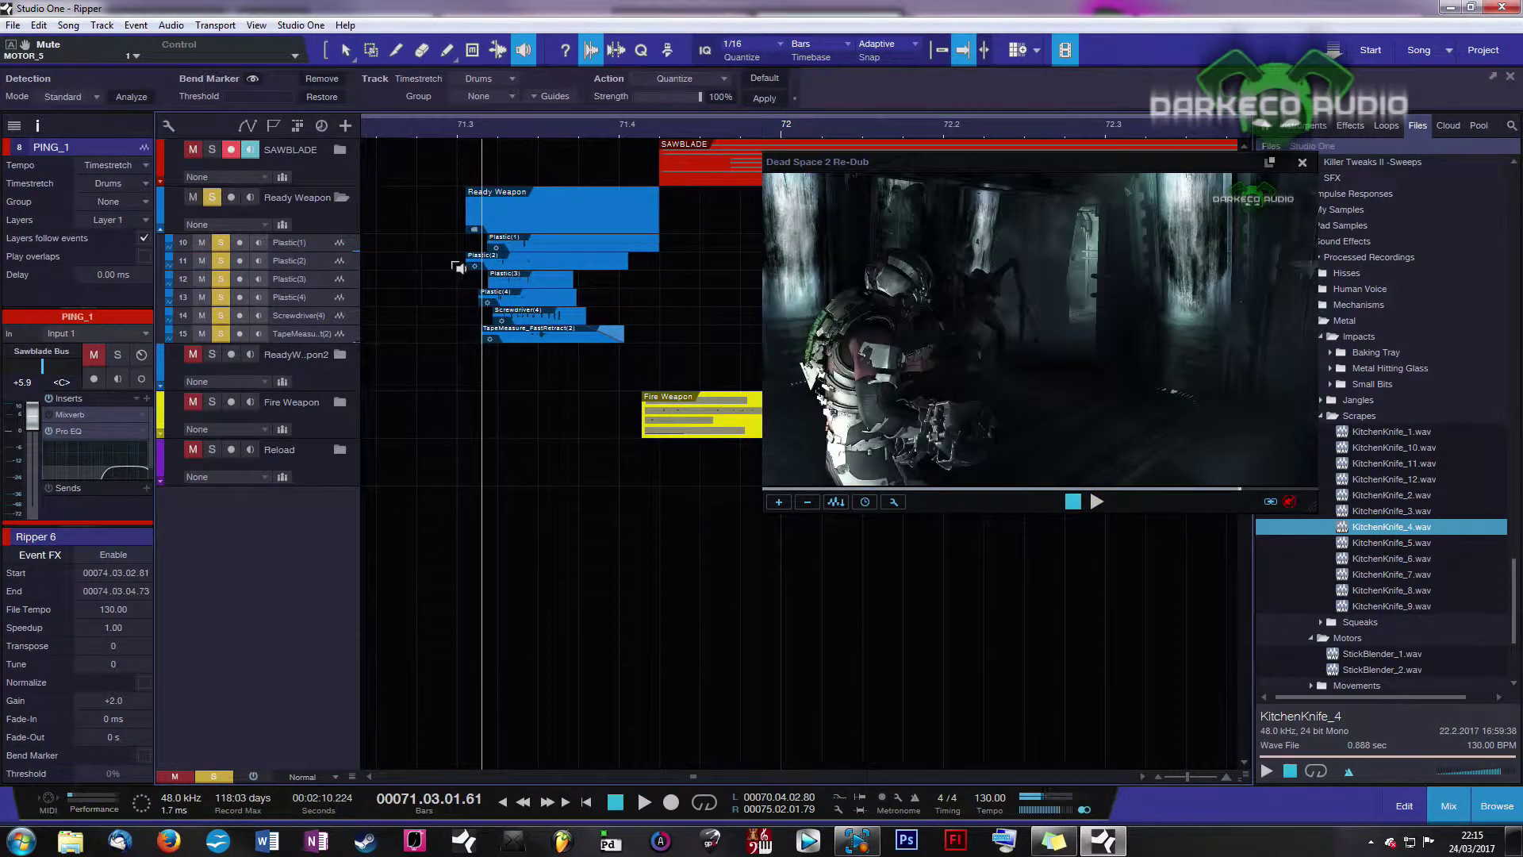
click(477, 282)
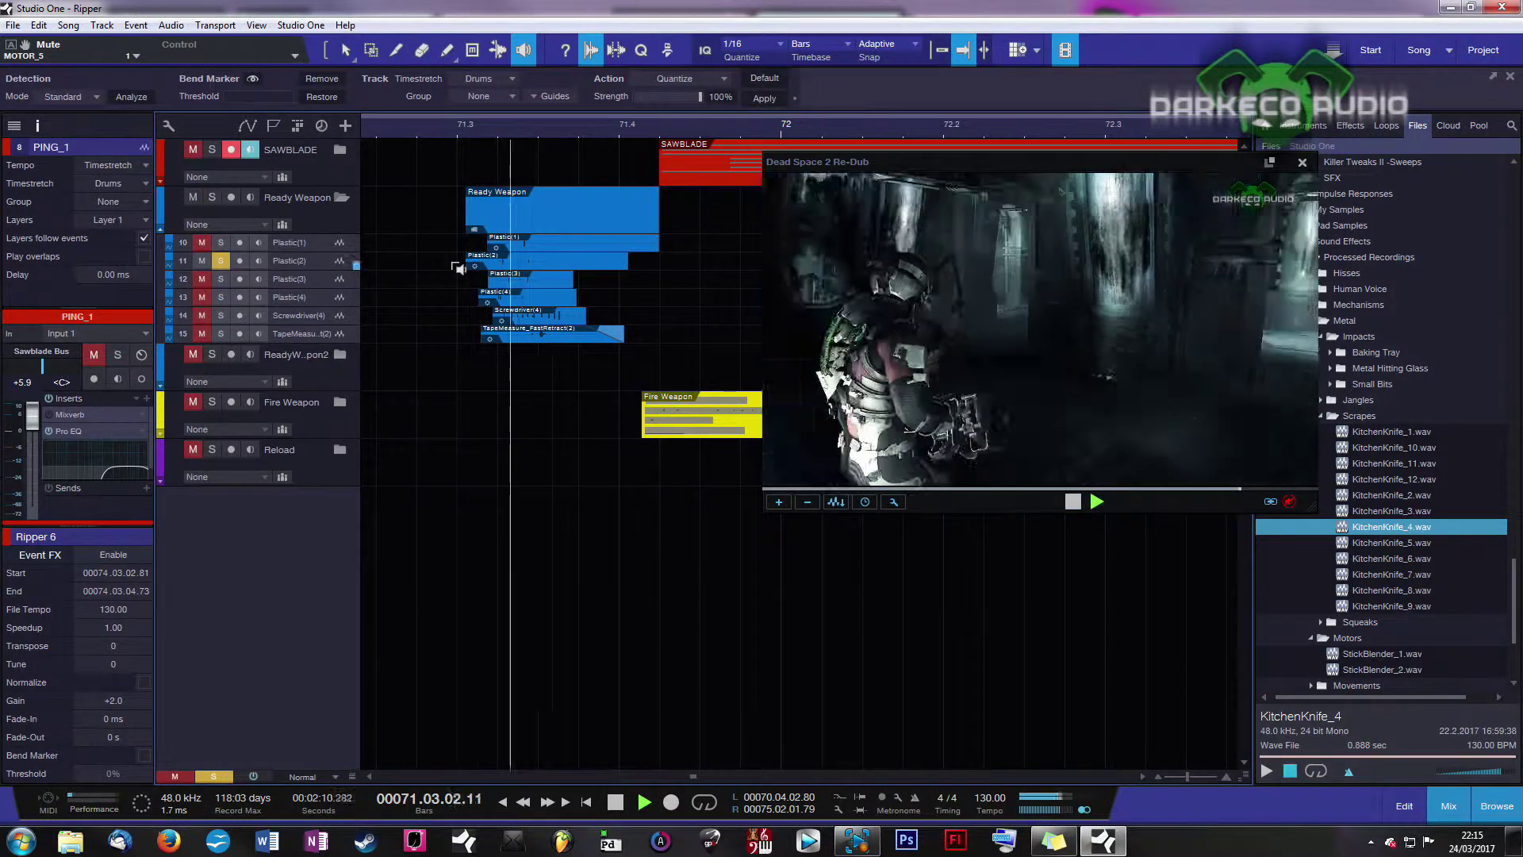
click(479, 284)
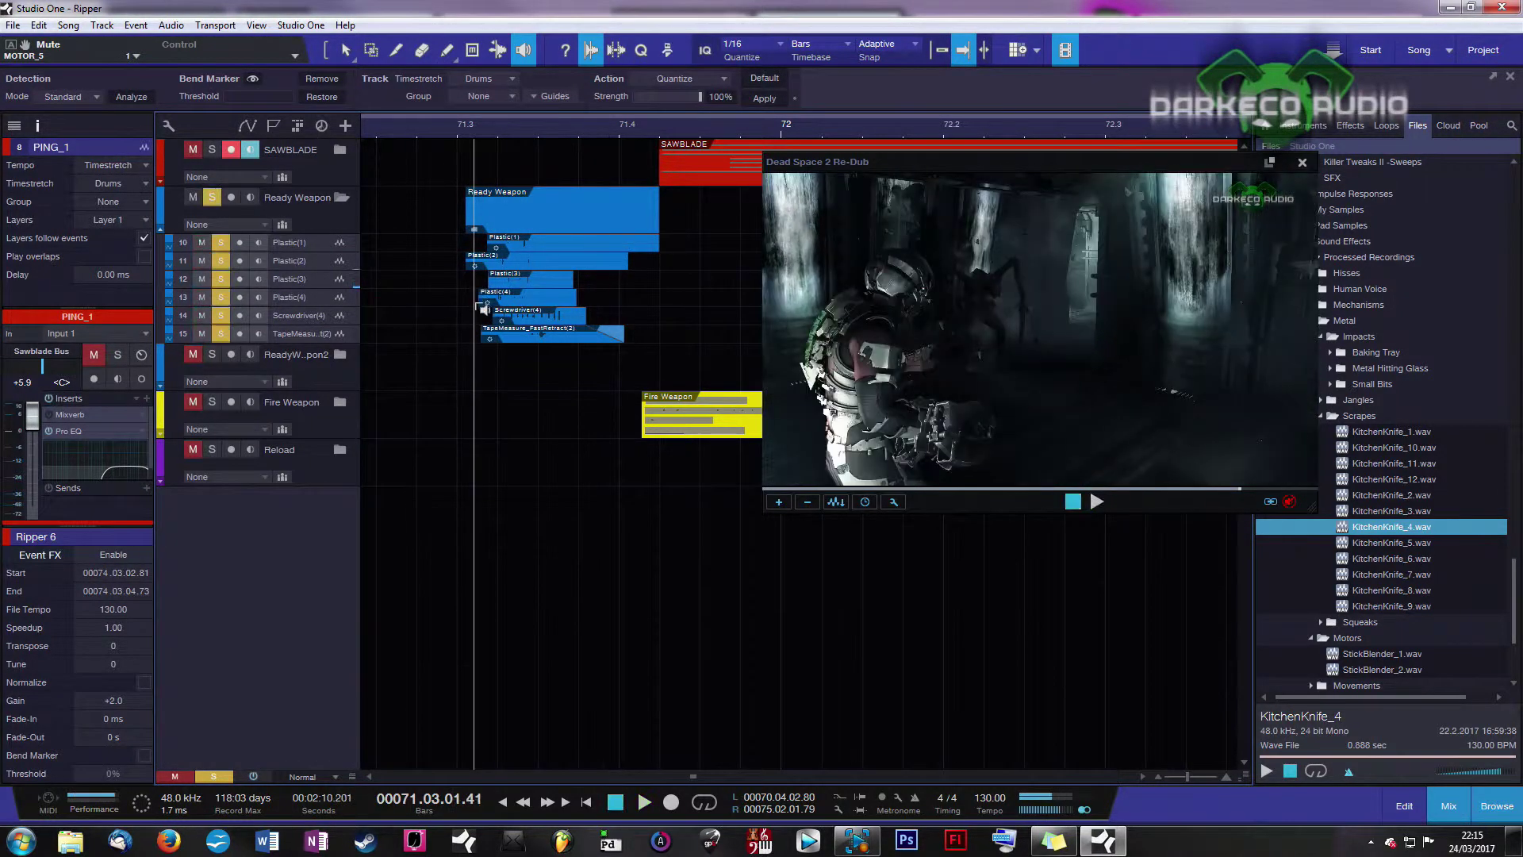
Mute the Screwdriver(4) and TapeMeasure tracks and play the four Plastic layers together from before 71.3
key(1)
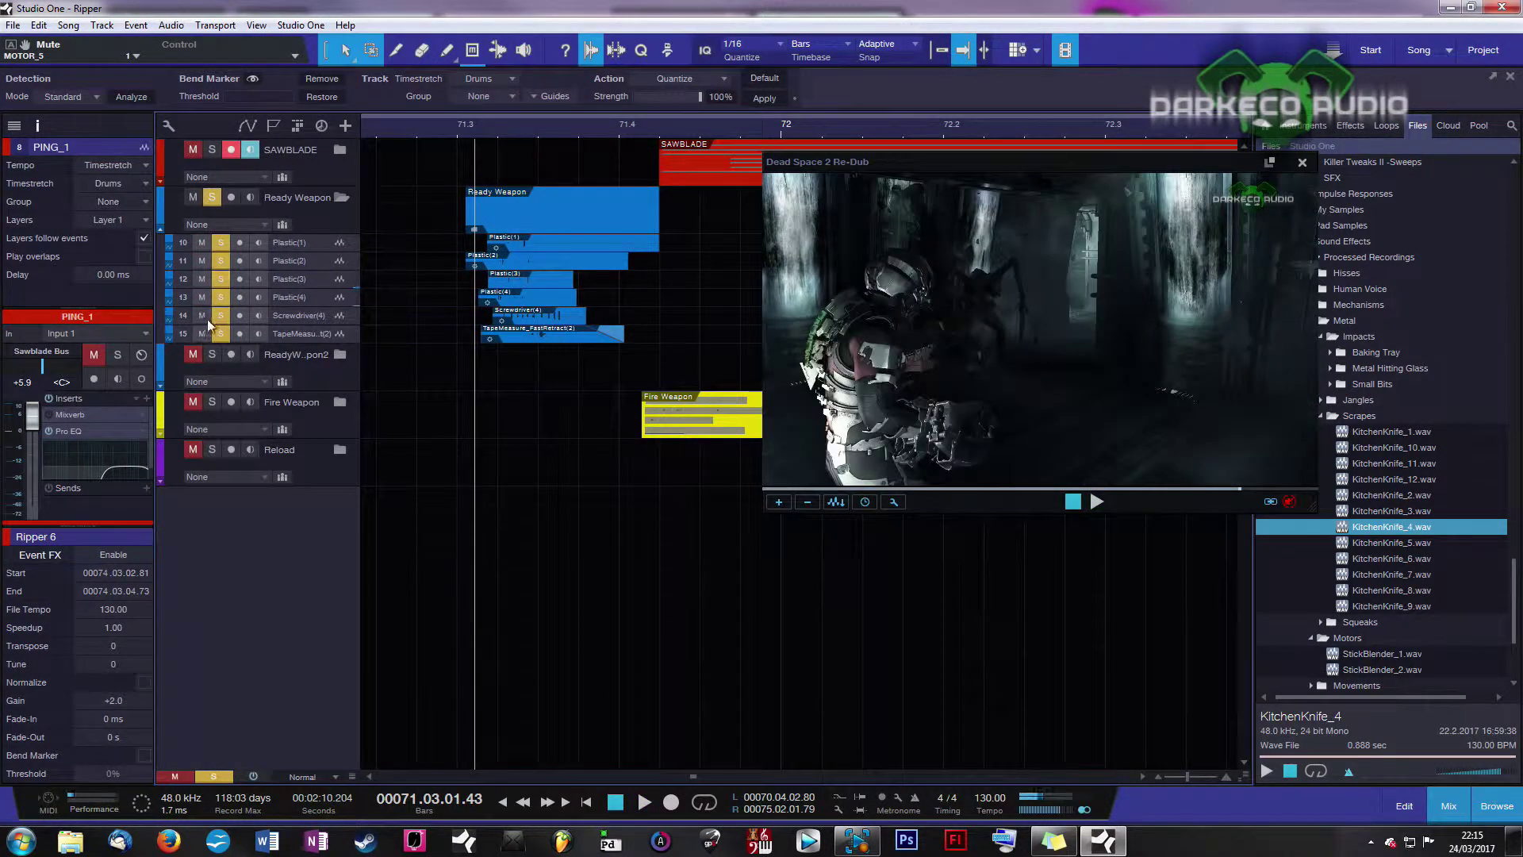
drag(207, 317, 207, 336)
key(space)
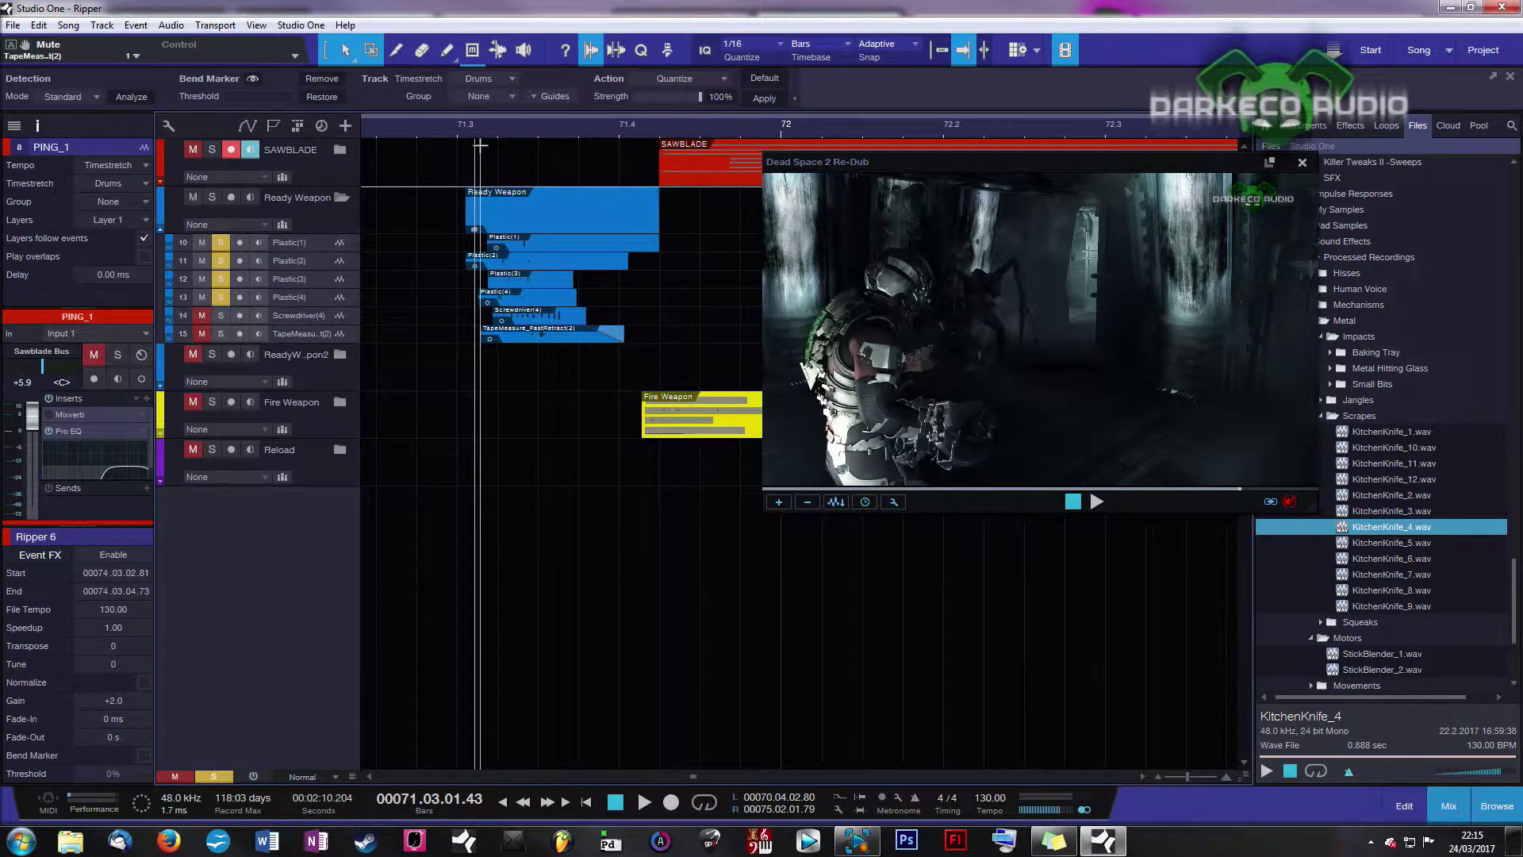
click(401, 122)
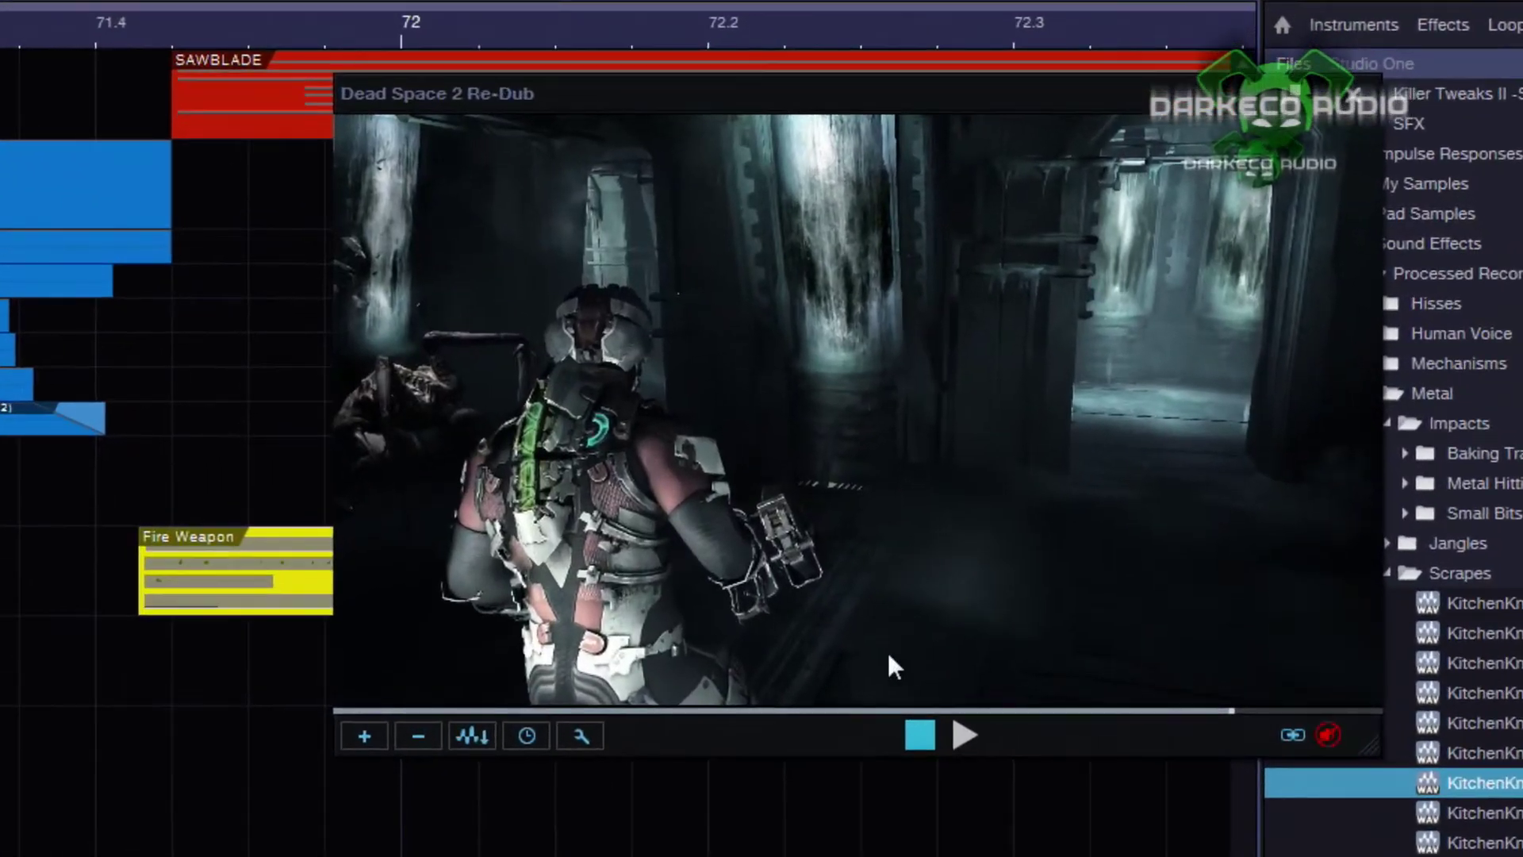
key(space)
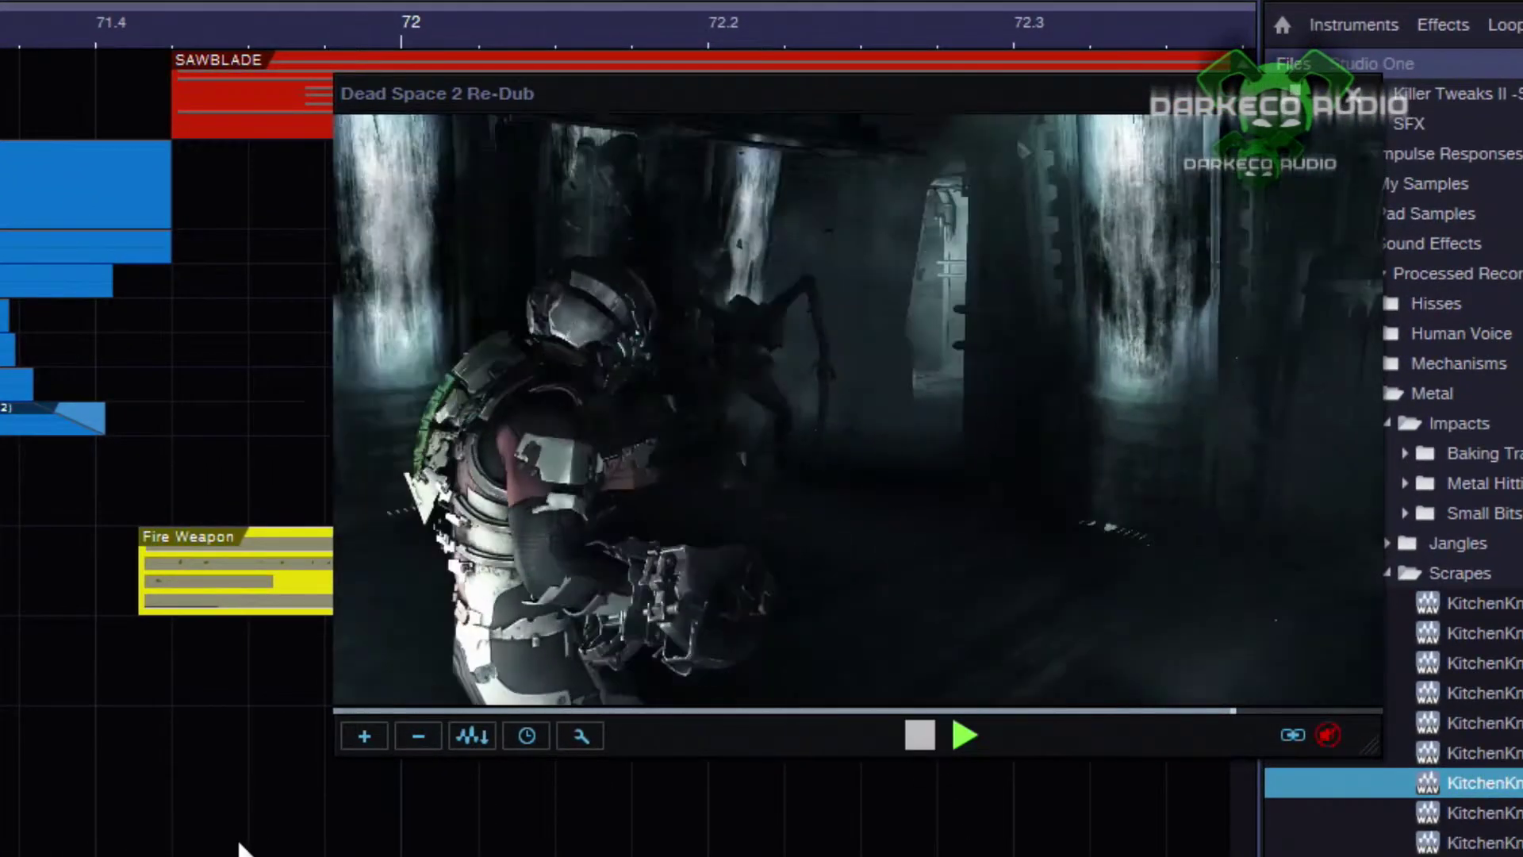
key(space)
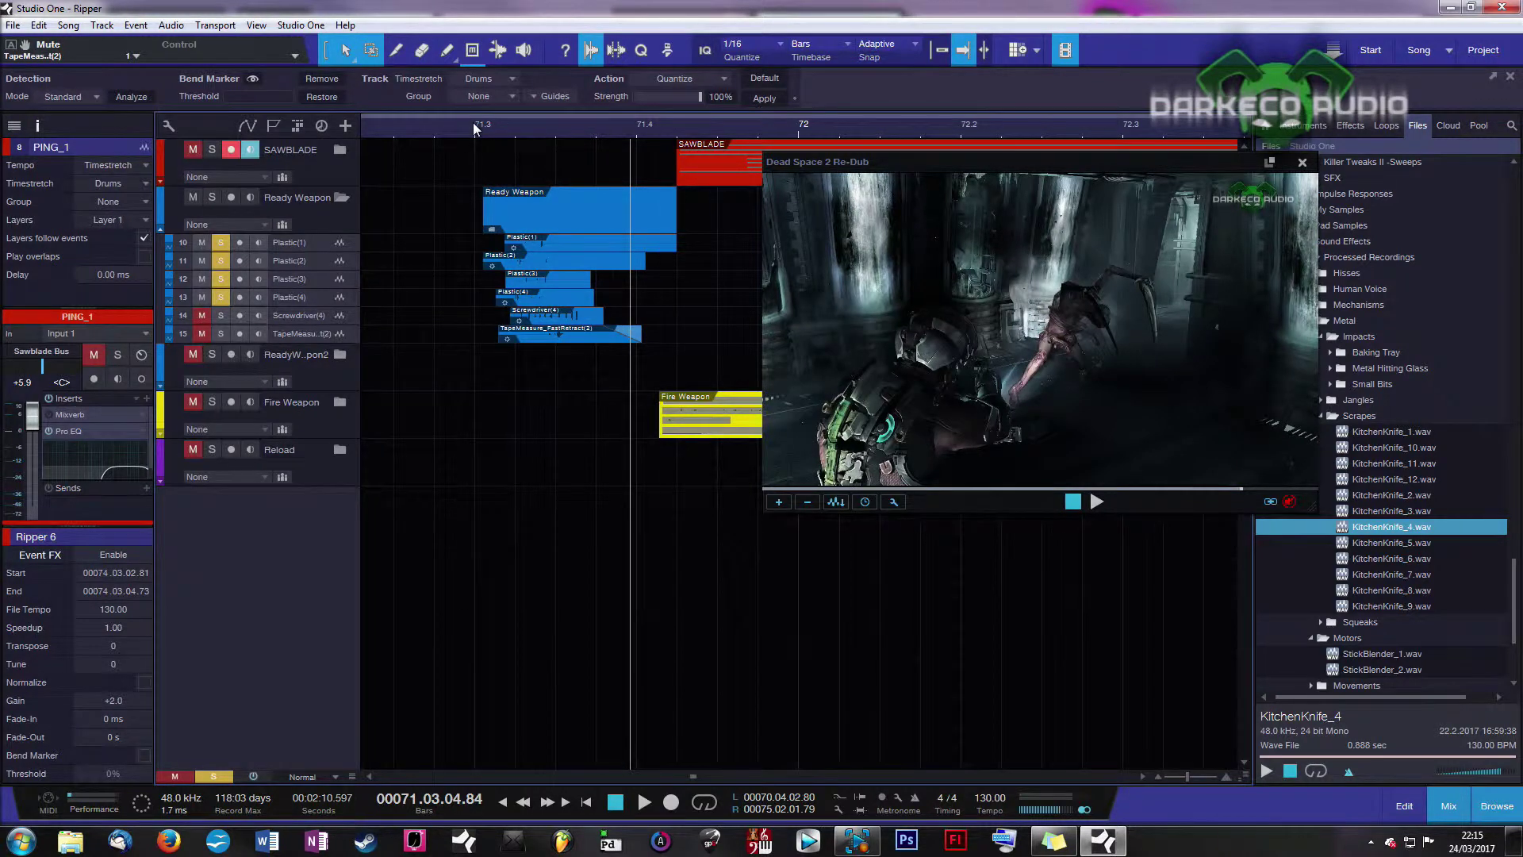
Audition the Screwdriver(4) layer of the first Ready Weapon section on its own with the Listen tool
click(474, 127)
key(8)
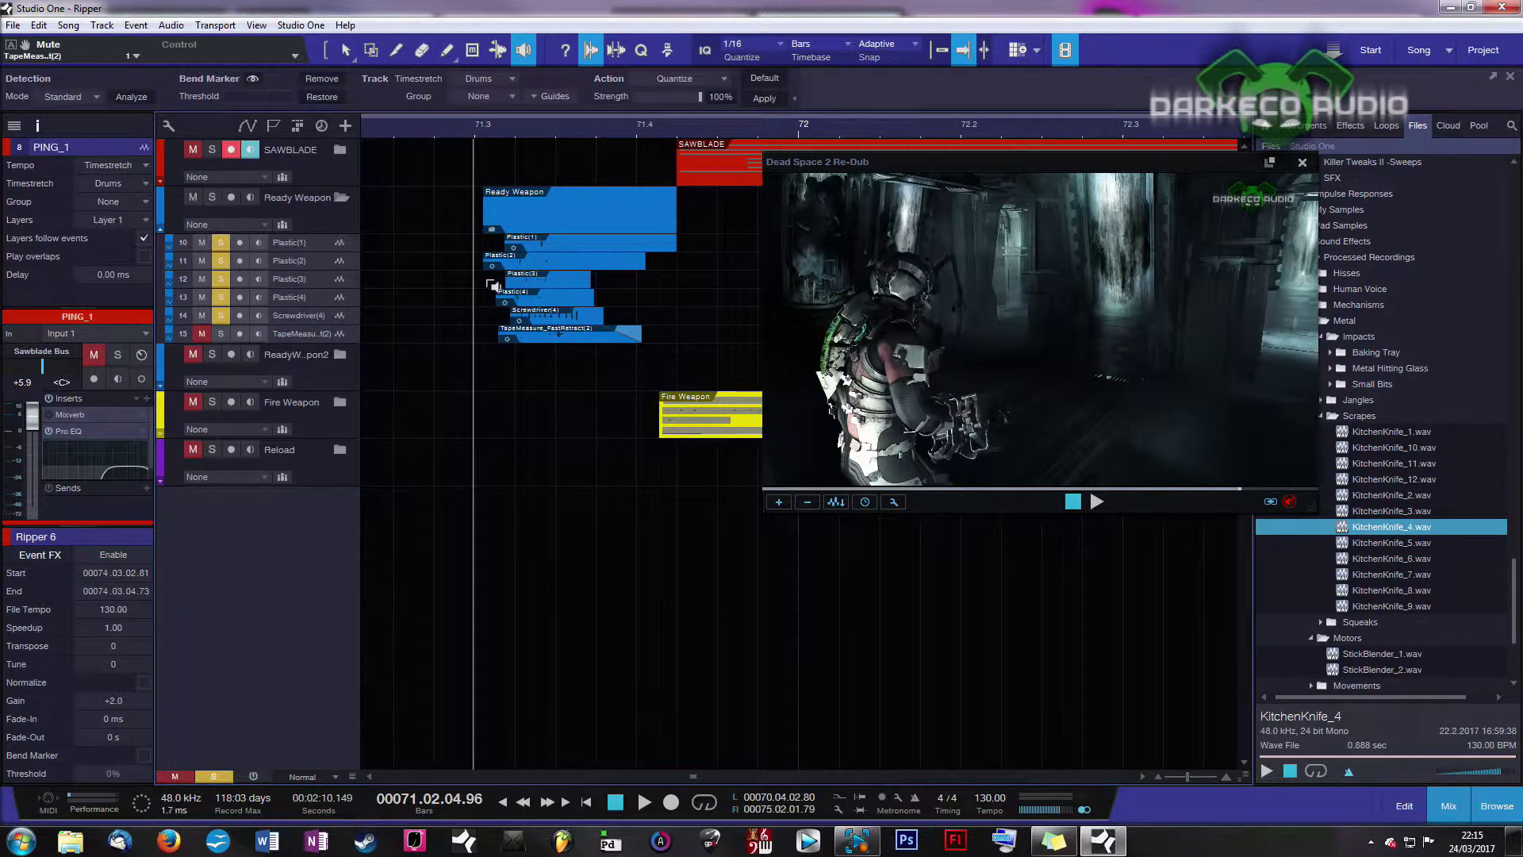
click(498, 315)
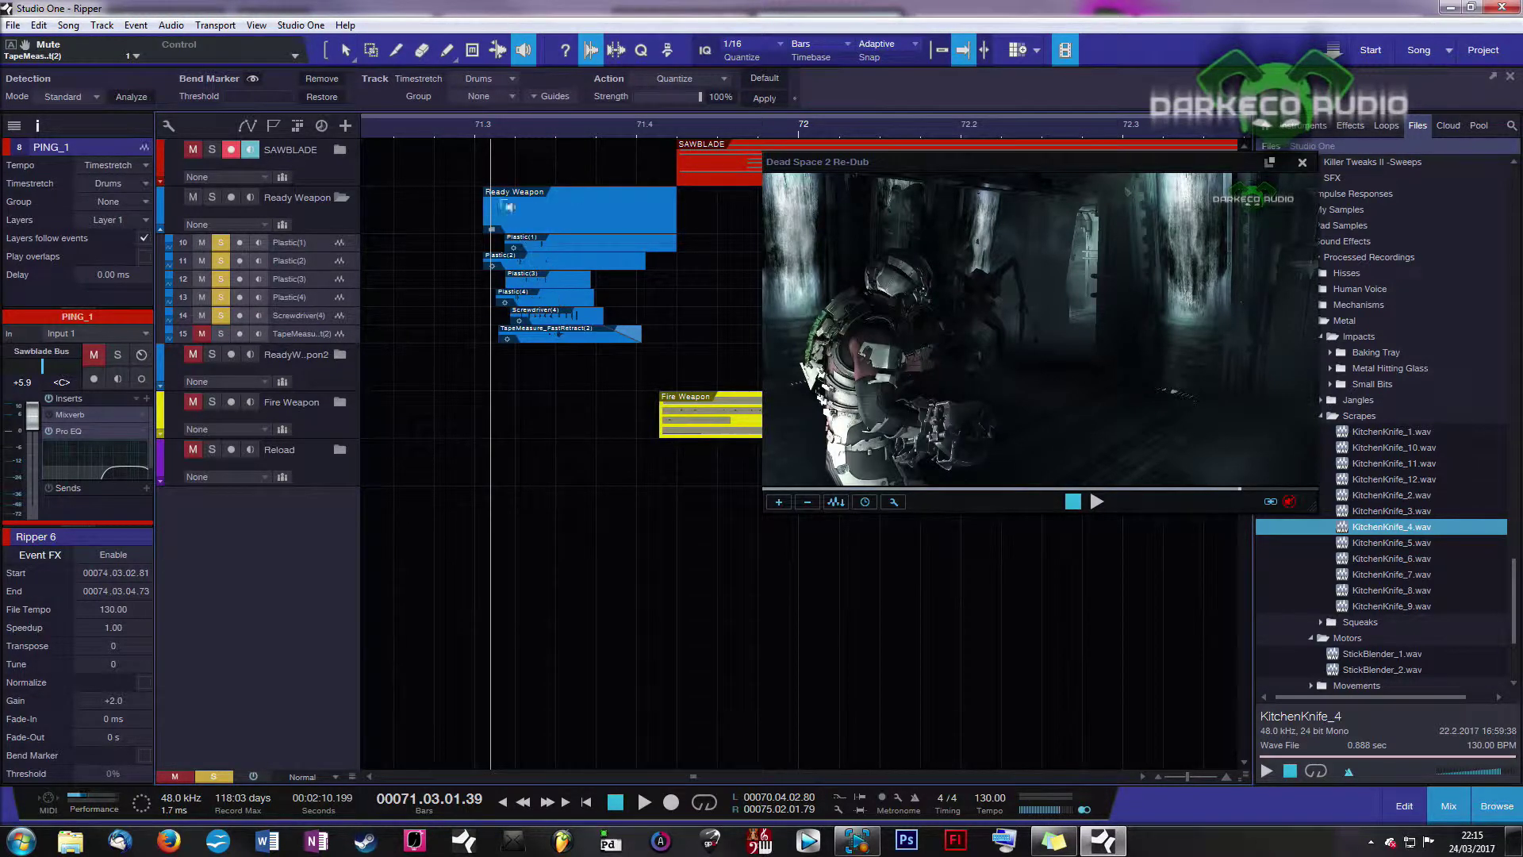
click(481, 326)
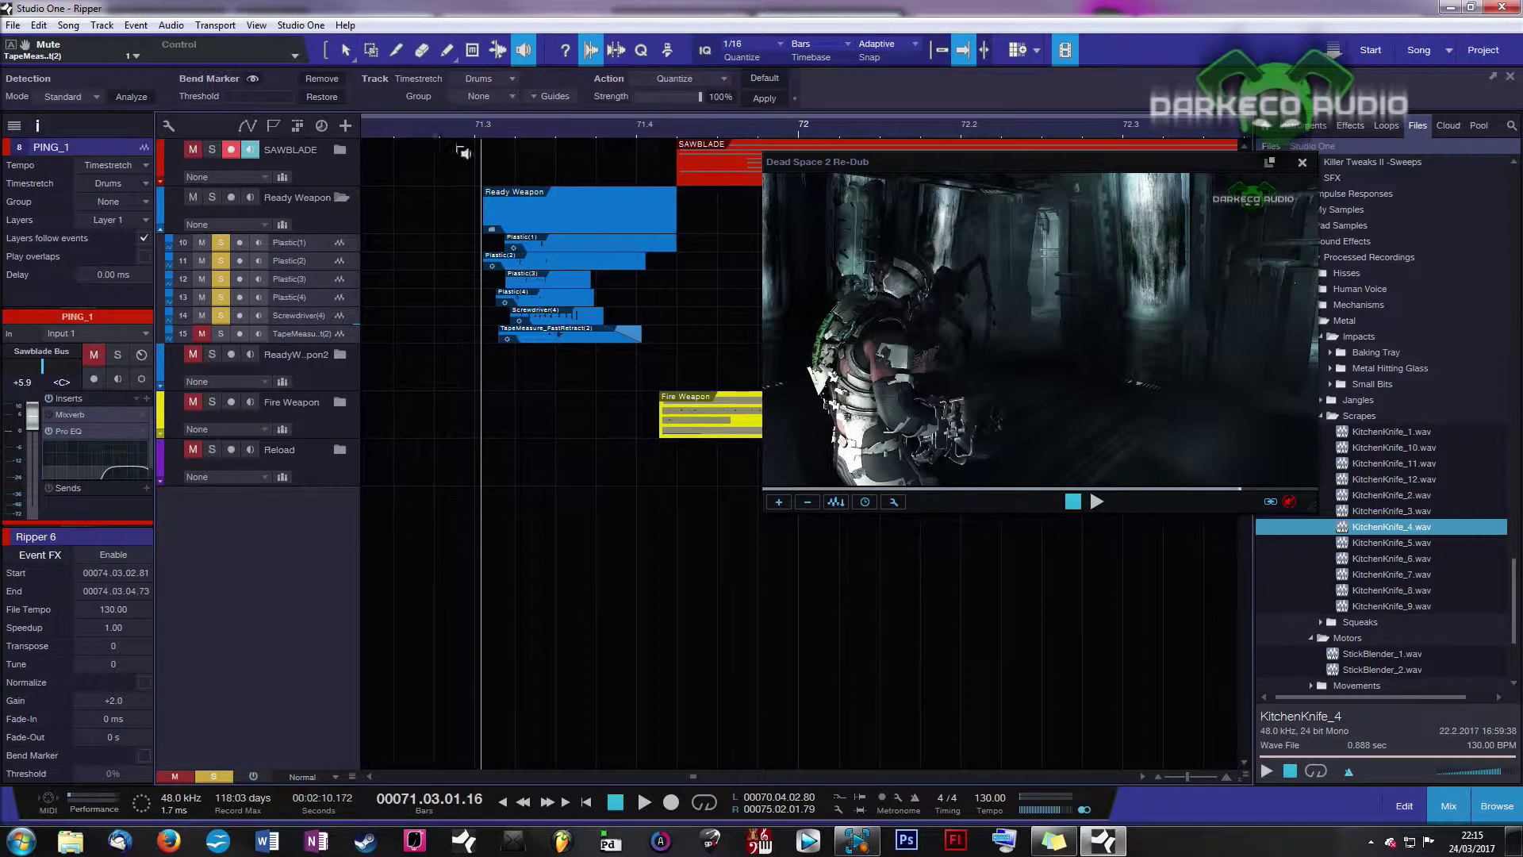
Play the Plastic layers together with Screwdriver(4) from before 71.3, keeping TapeMeasure muted
key(space)
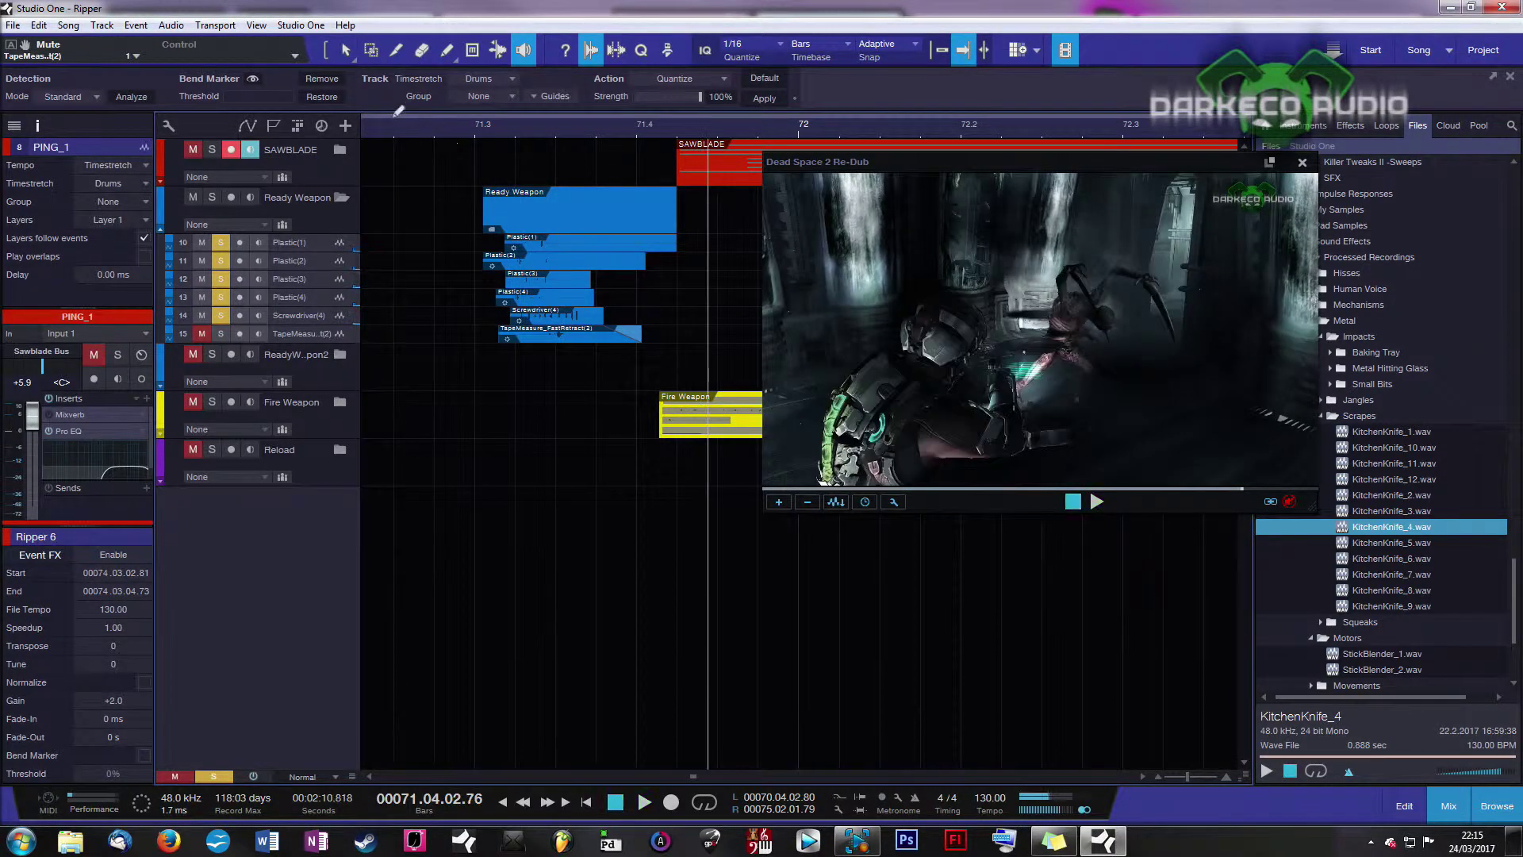
key(space)
click(379, 134)
key(space)
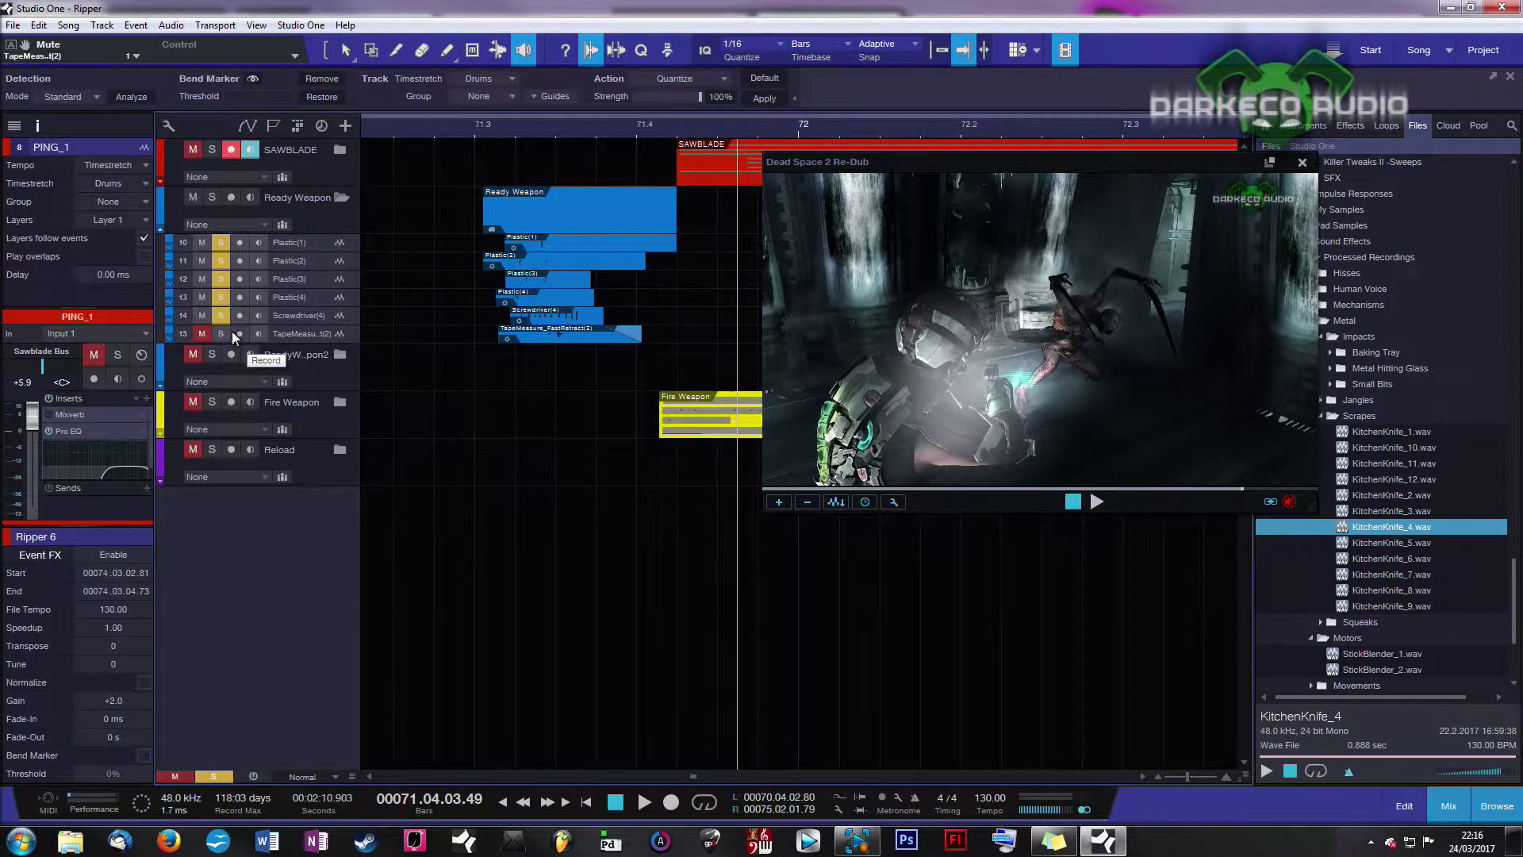
Enlarge the TapeMeasure track of the Ready Weapon folder, unmute it and solo it with the other layers
drag(324, 341, 336, 449)
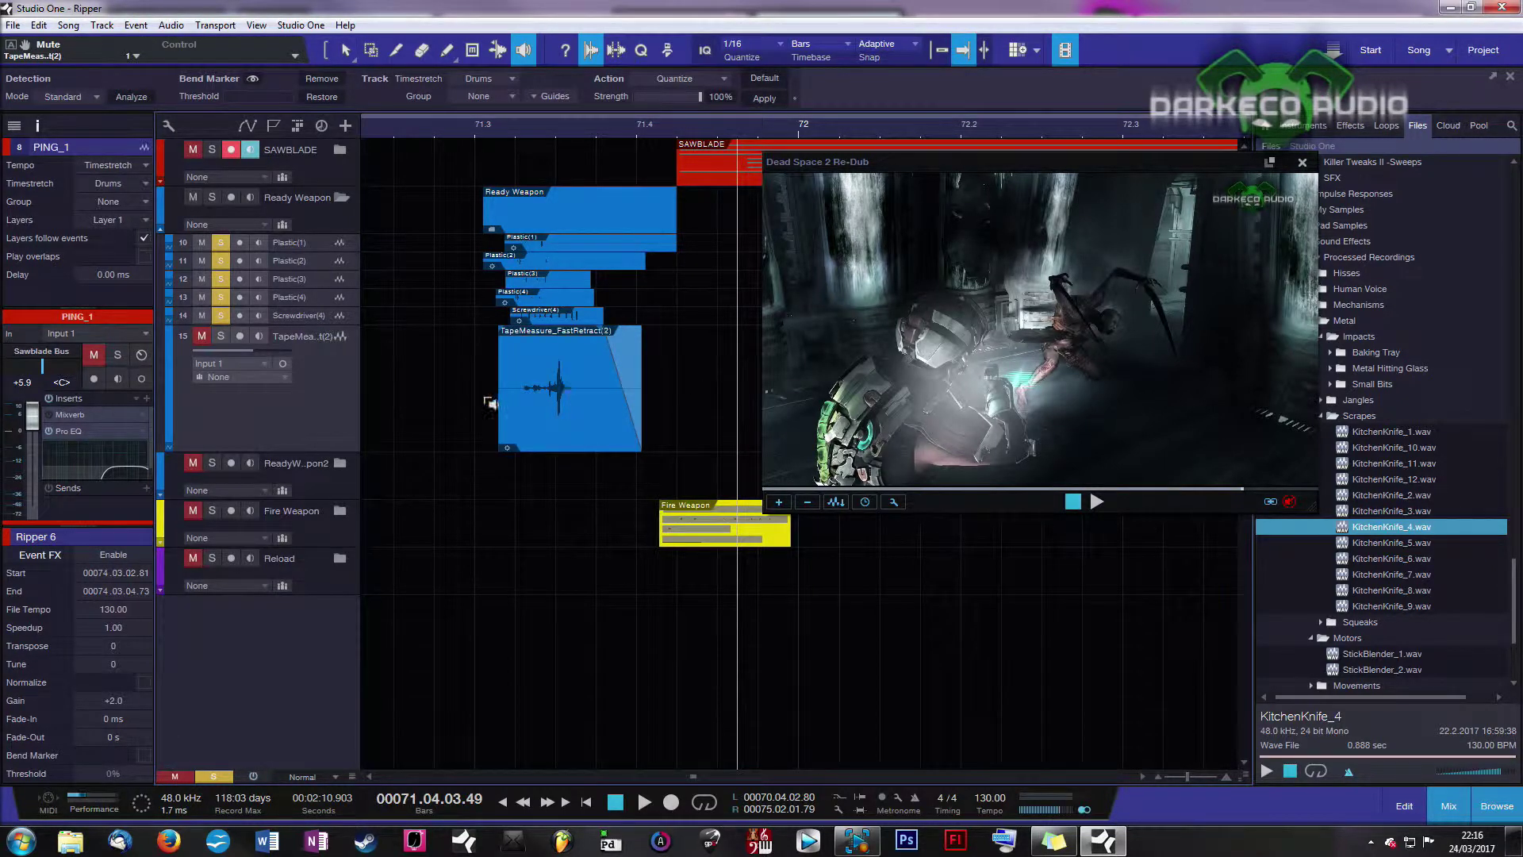
key(space)
key(space)
click(202, 336)
click(220, 335)
Play all the Ready Weapon layers together from before 71.3 and compact the TapeMeasure track
key(space)
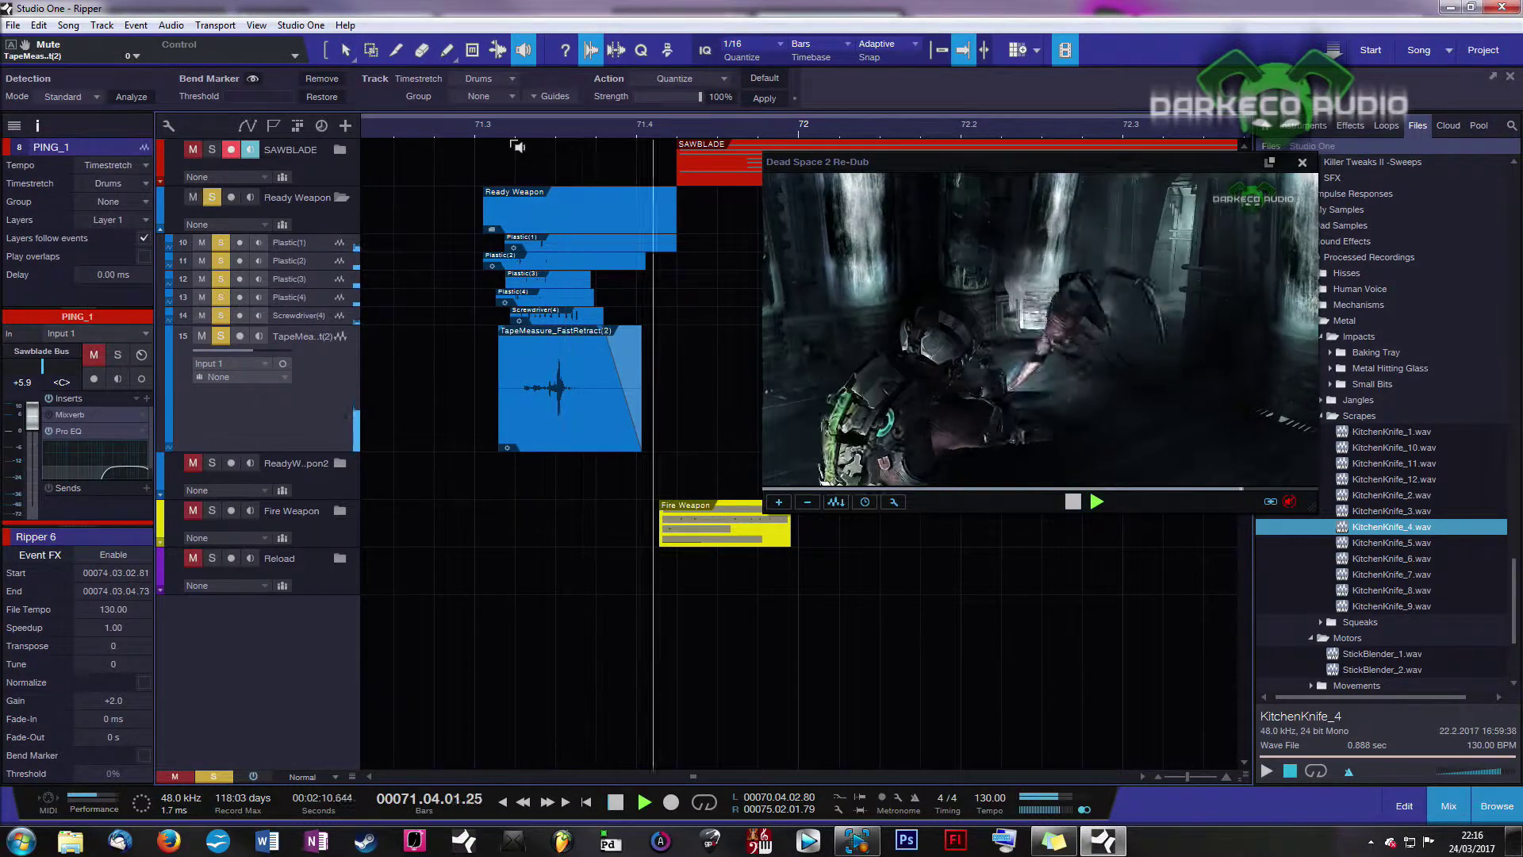
click(394, 128)
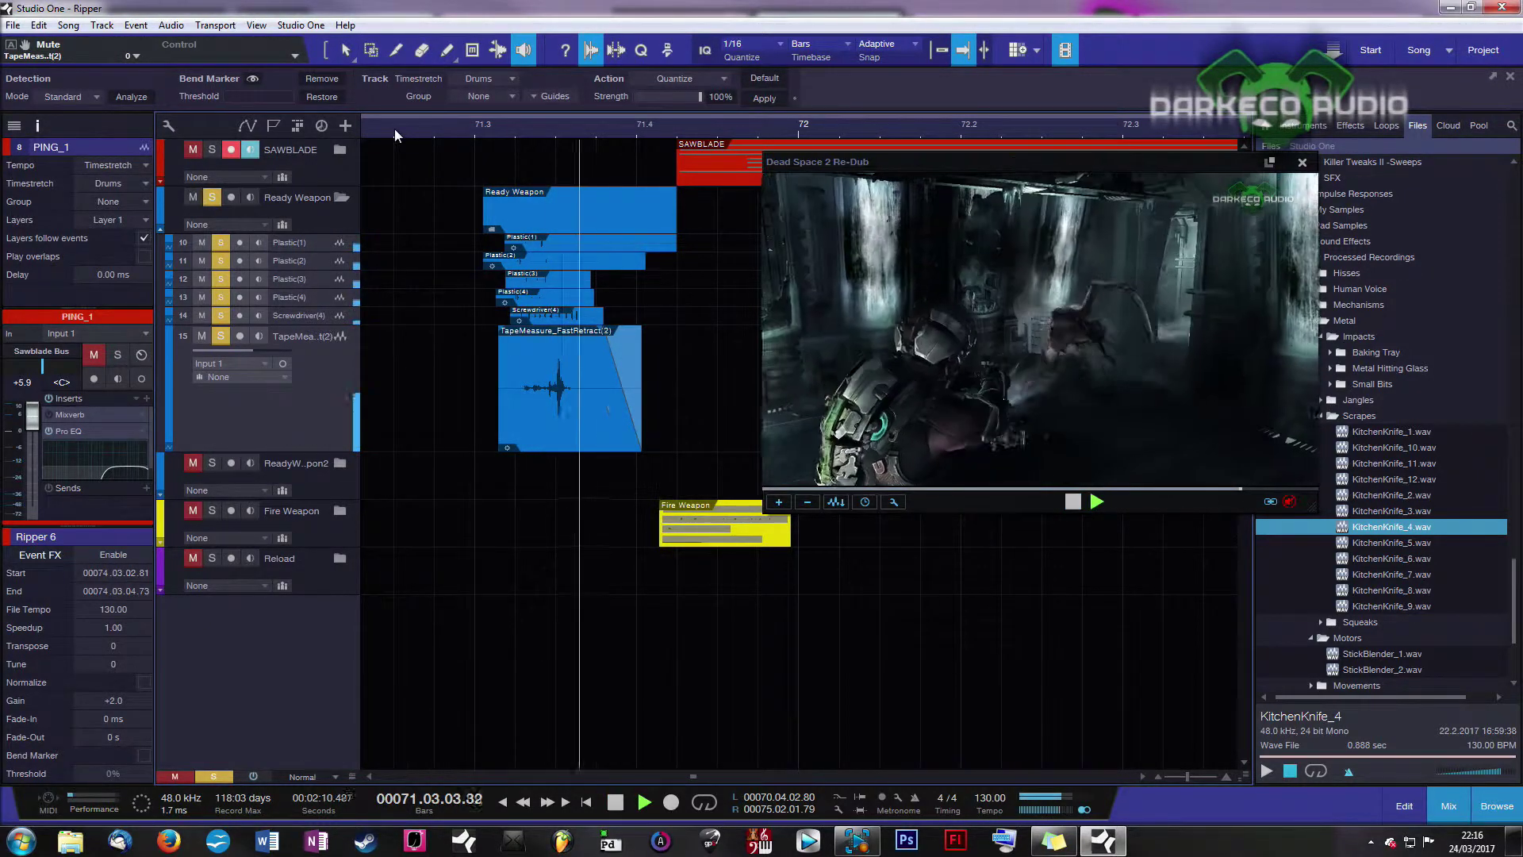
click(365, 132)
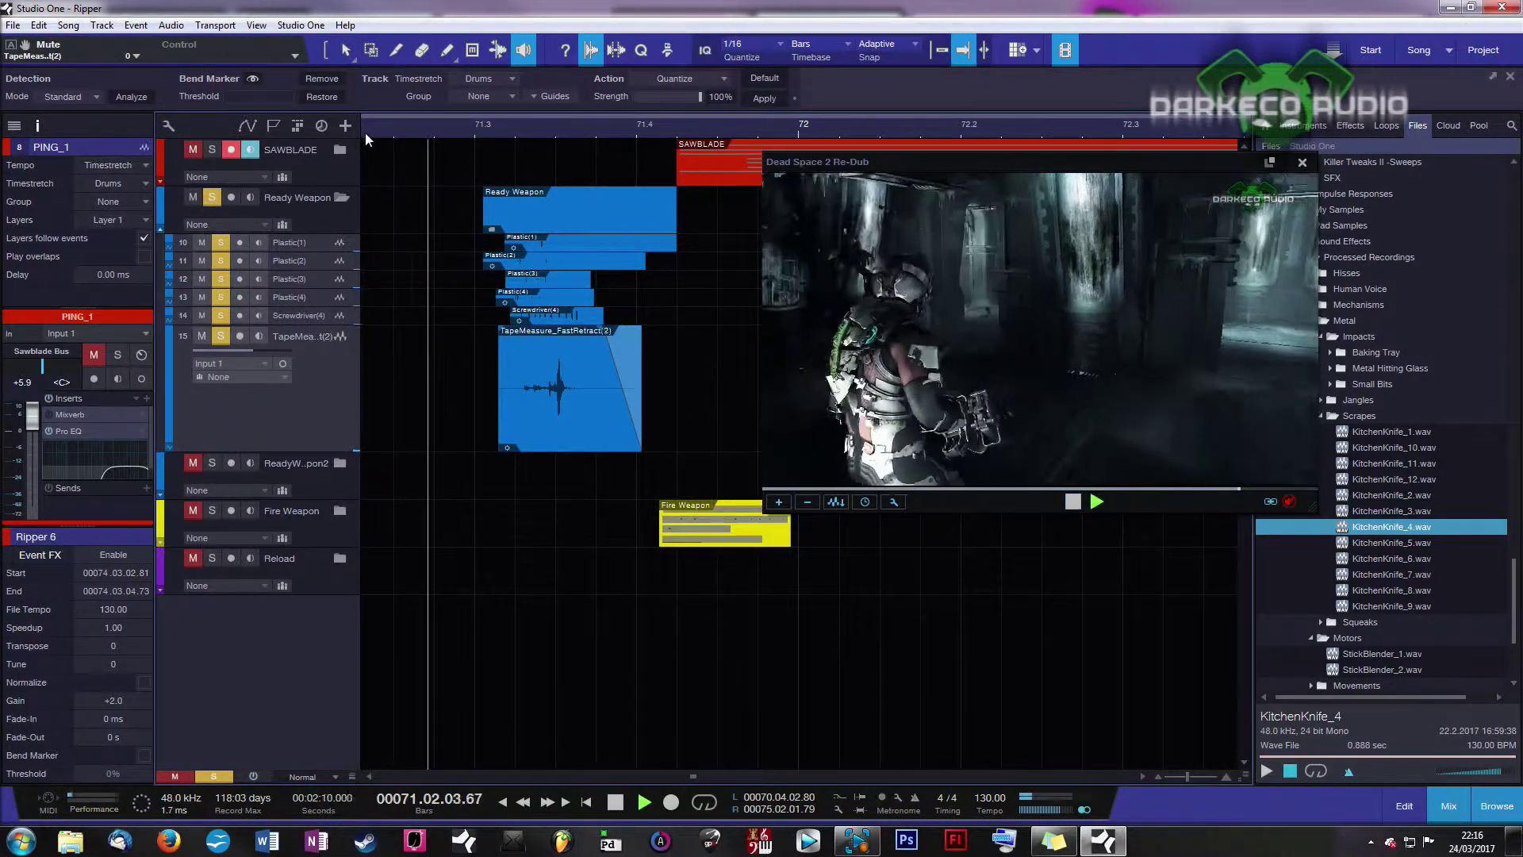
key(space)
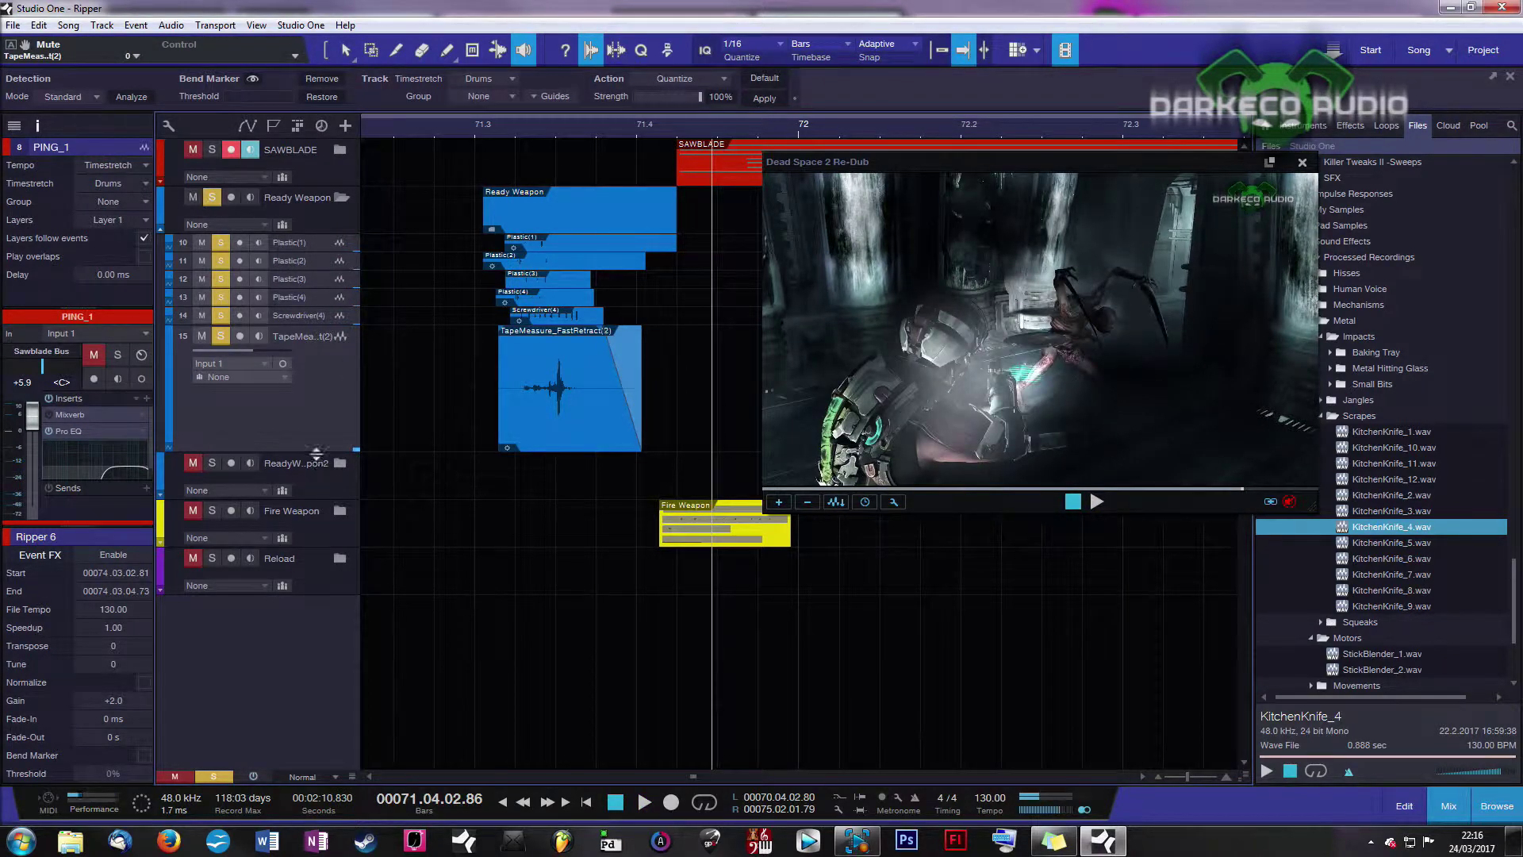
drag(316, 457, 321, 349)
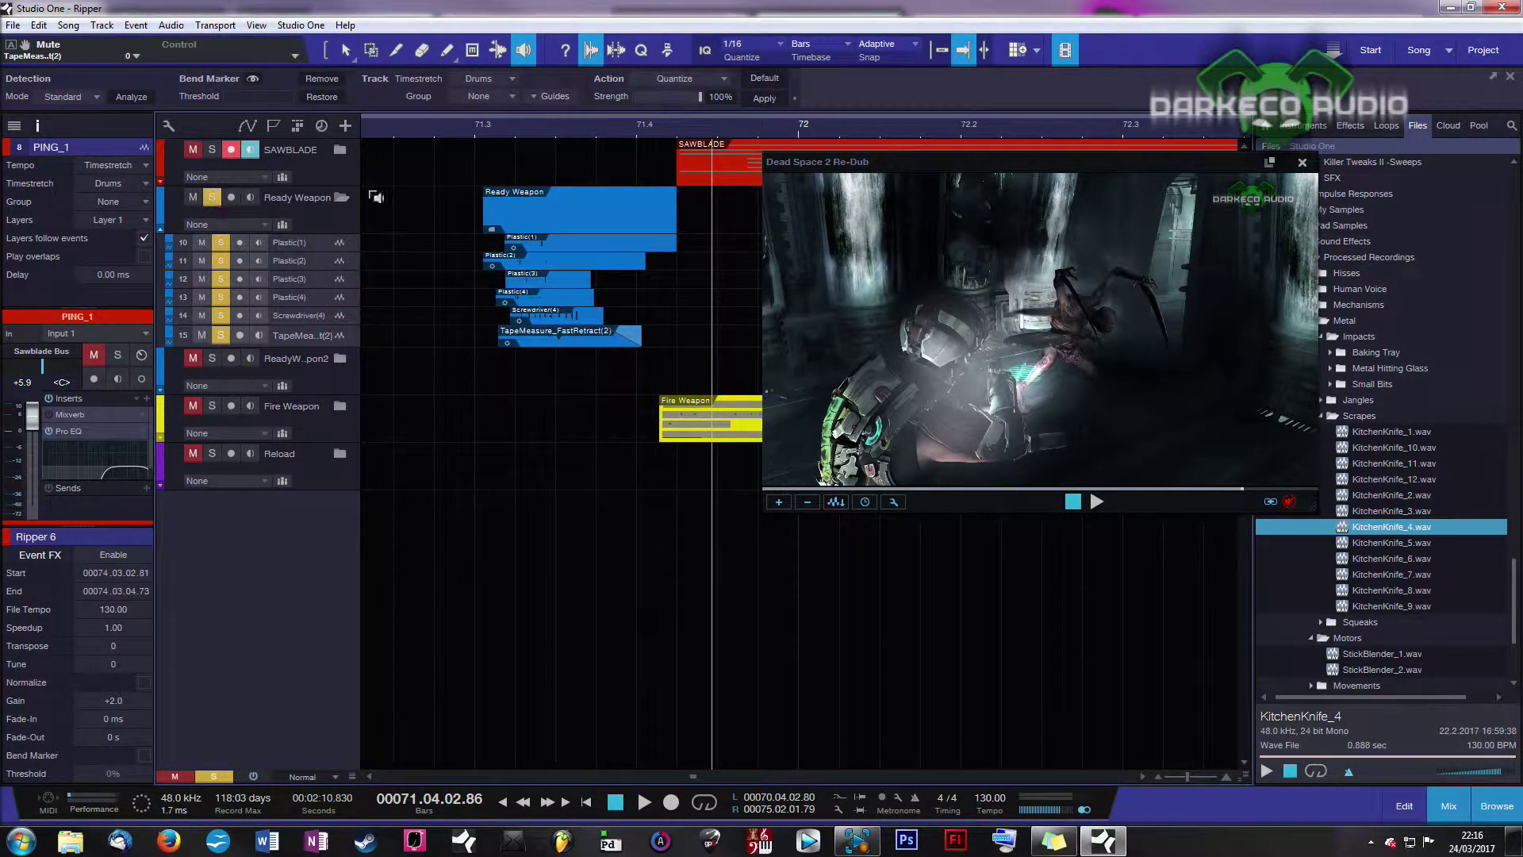
Solo the SAWBLADE folder alongside Ready Weapon and play both together from before 71.3
key(w)
key(w)
key(w)
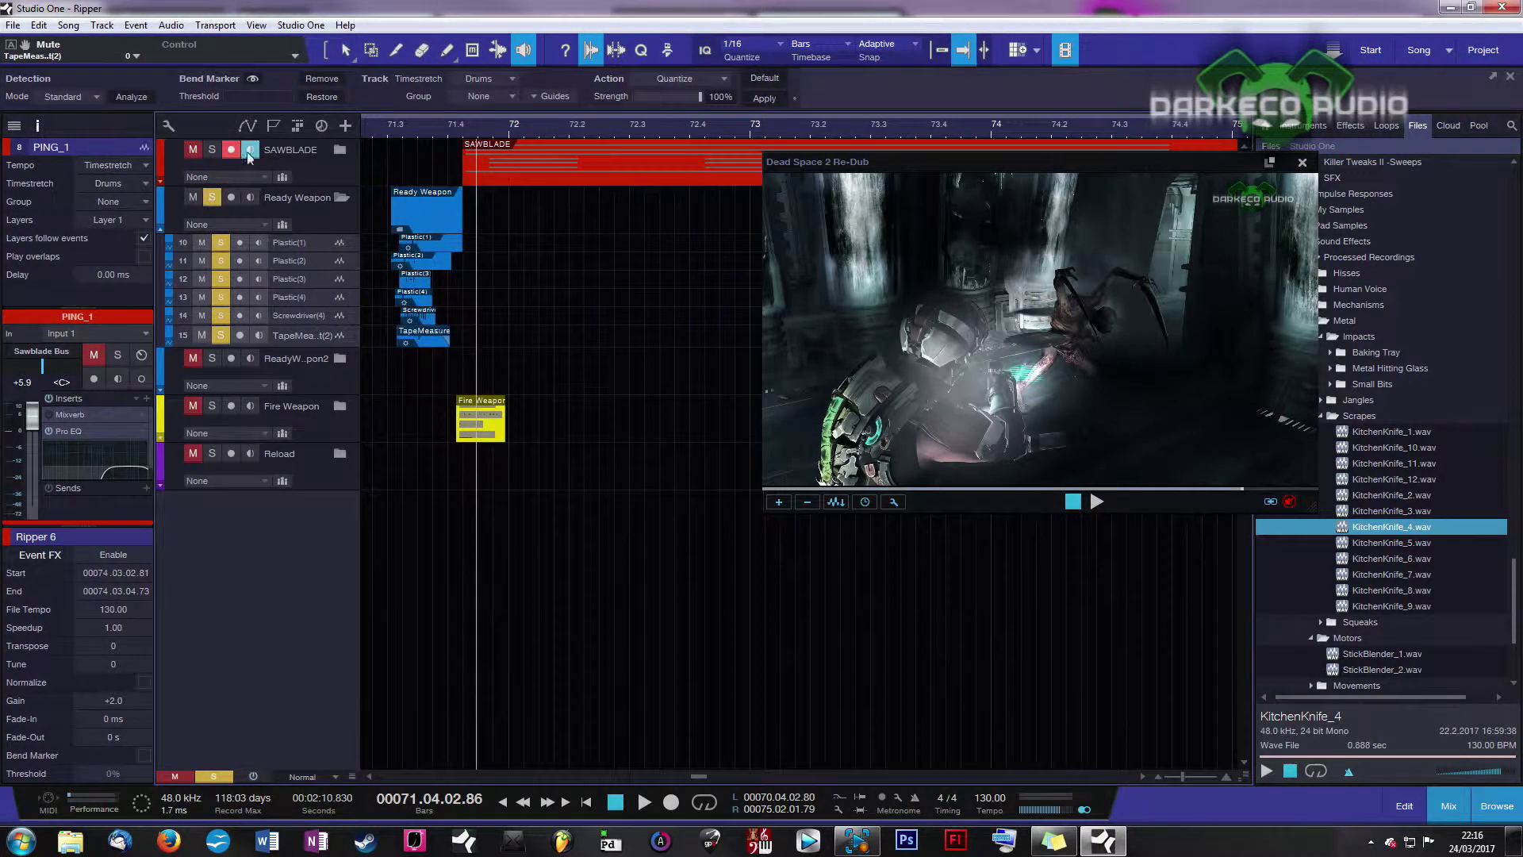
click(211, 151)
click(383, 127)
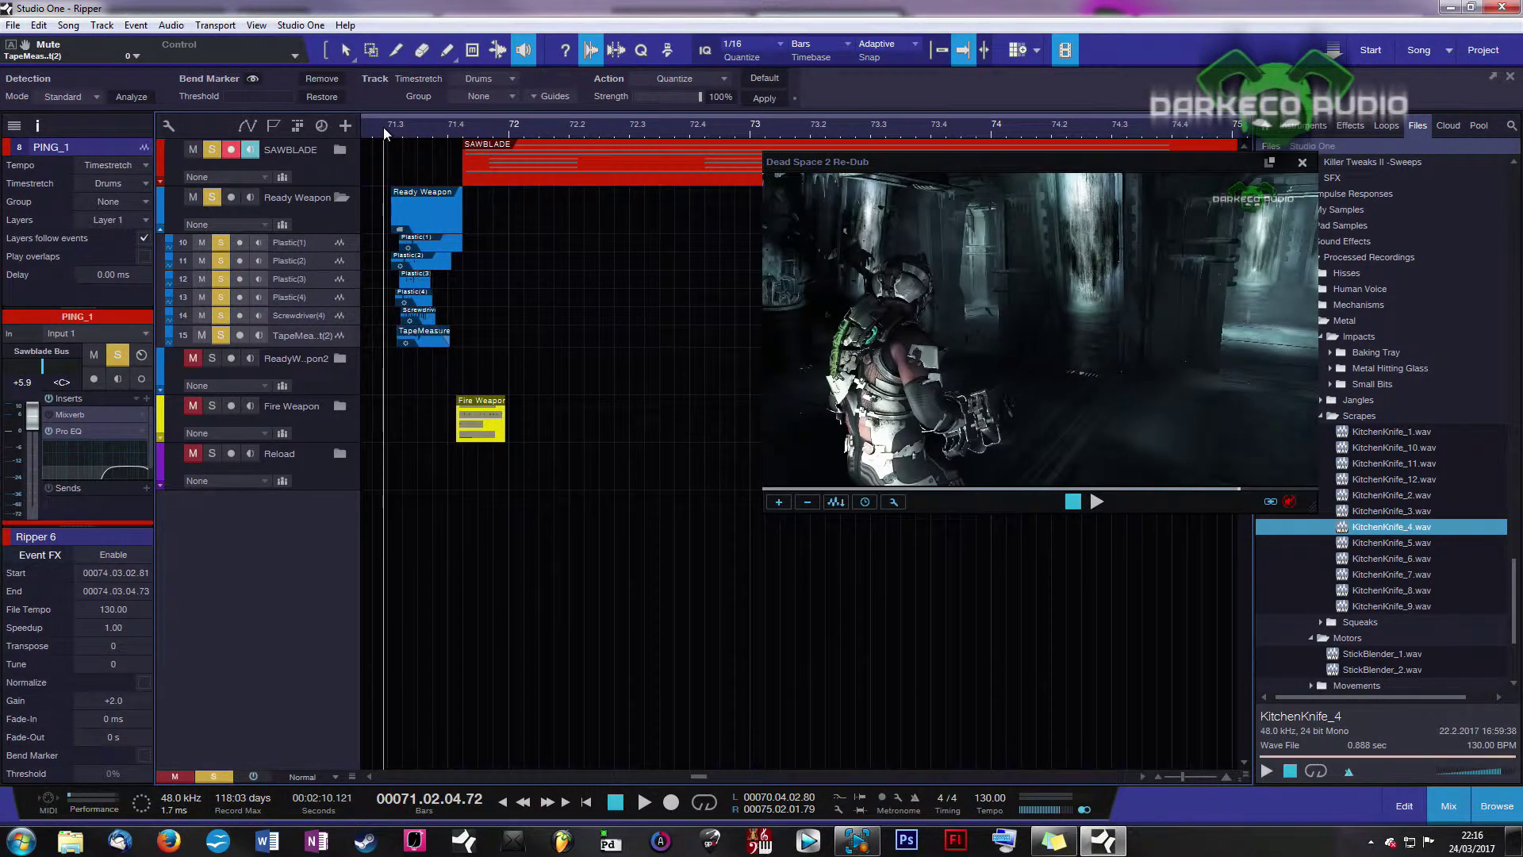
key(space)
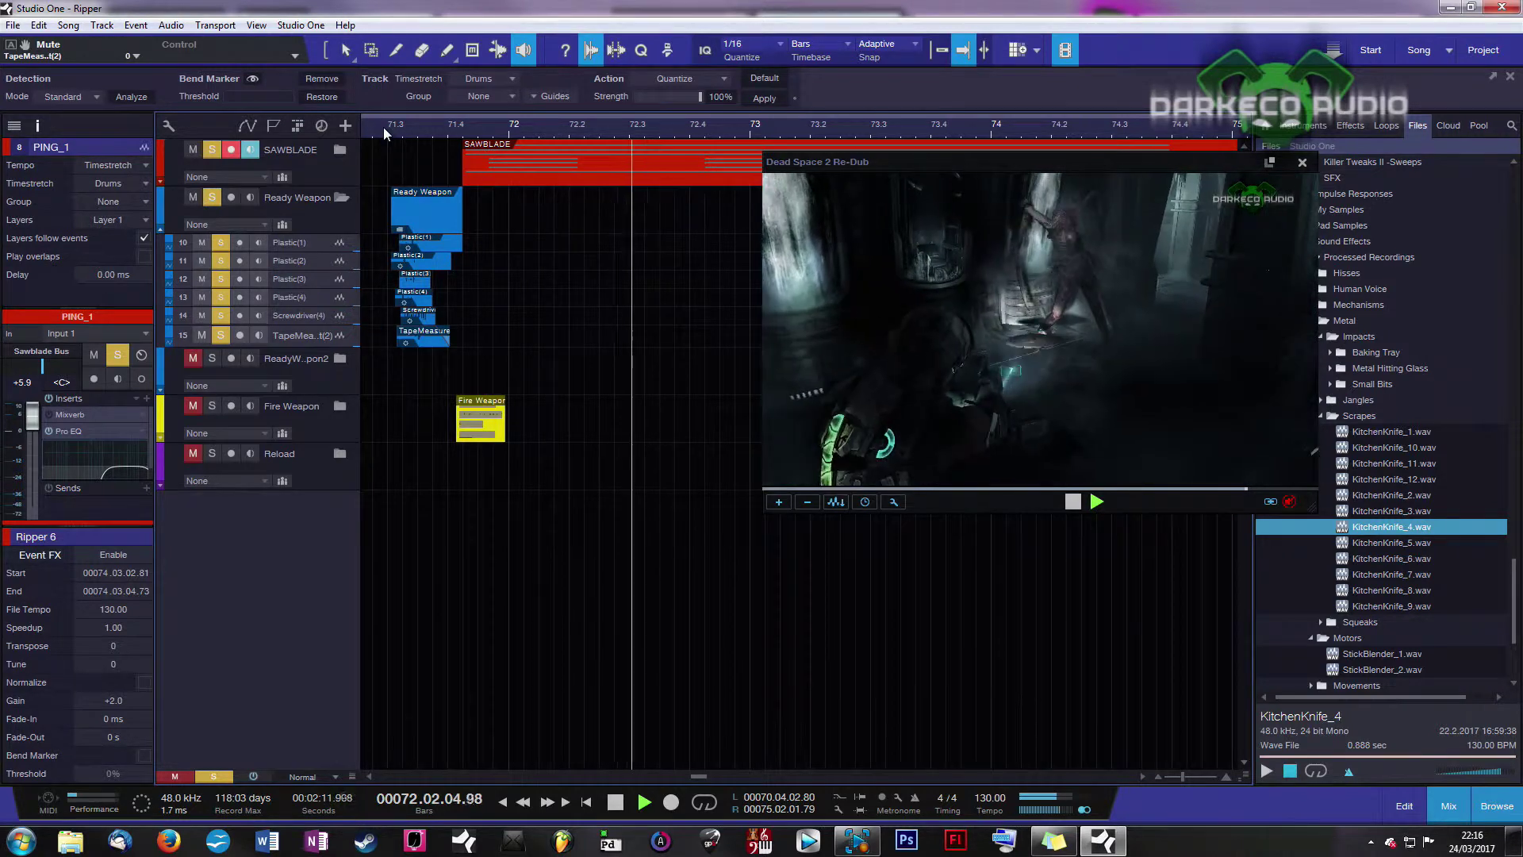
key(space)
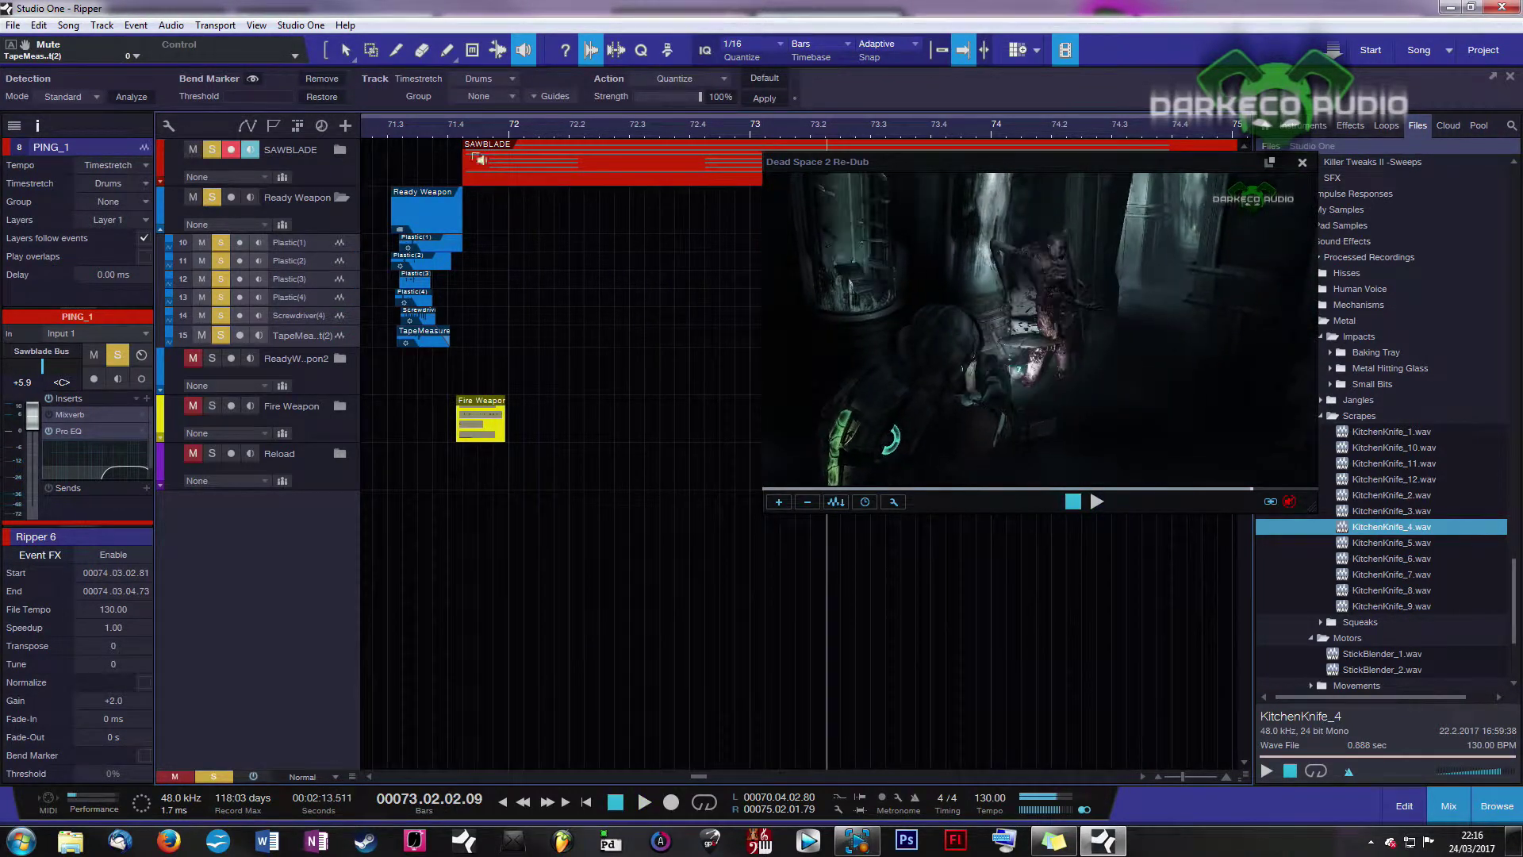
Collapse the Ready Weapon folder, solo and expand the Fire Weapon folder instead, and enlarge its KitchenKnife_6 track
click(160, 227)
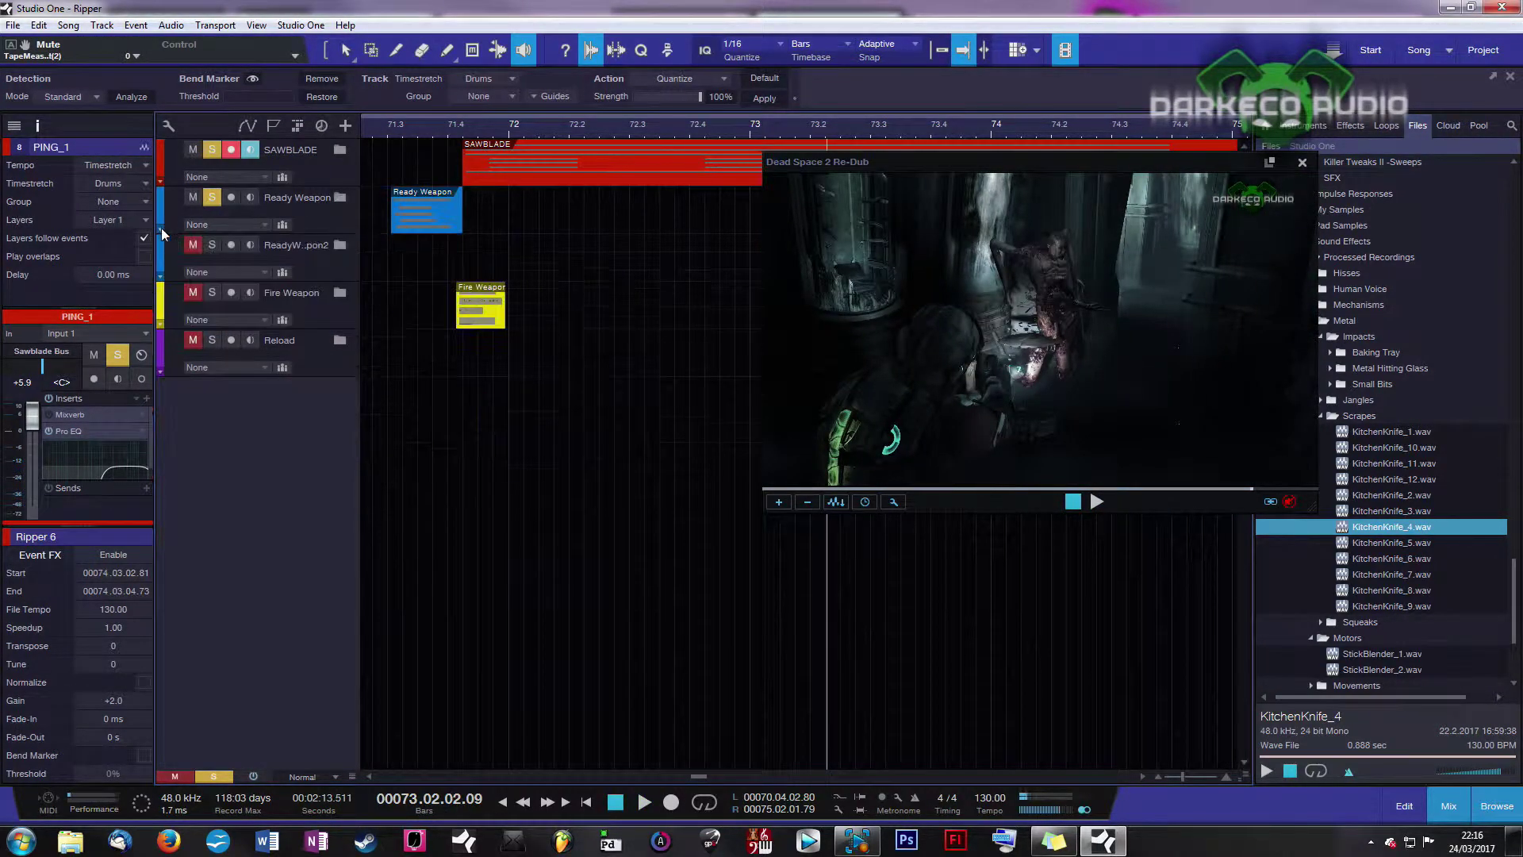
click(202, 269)
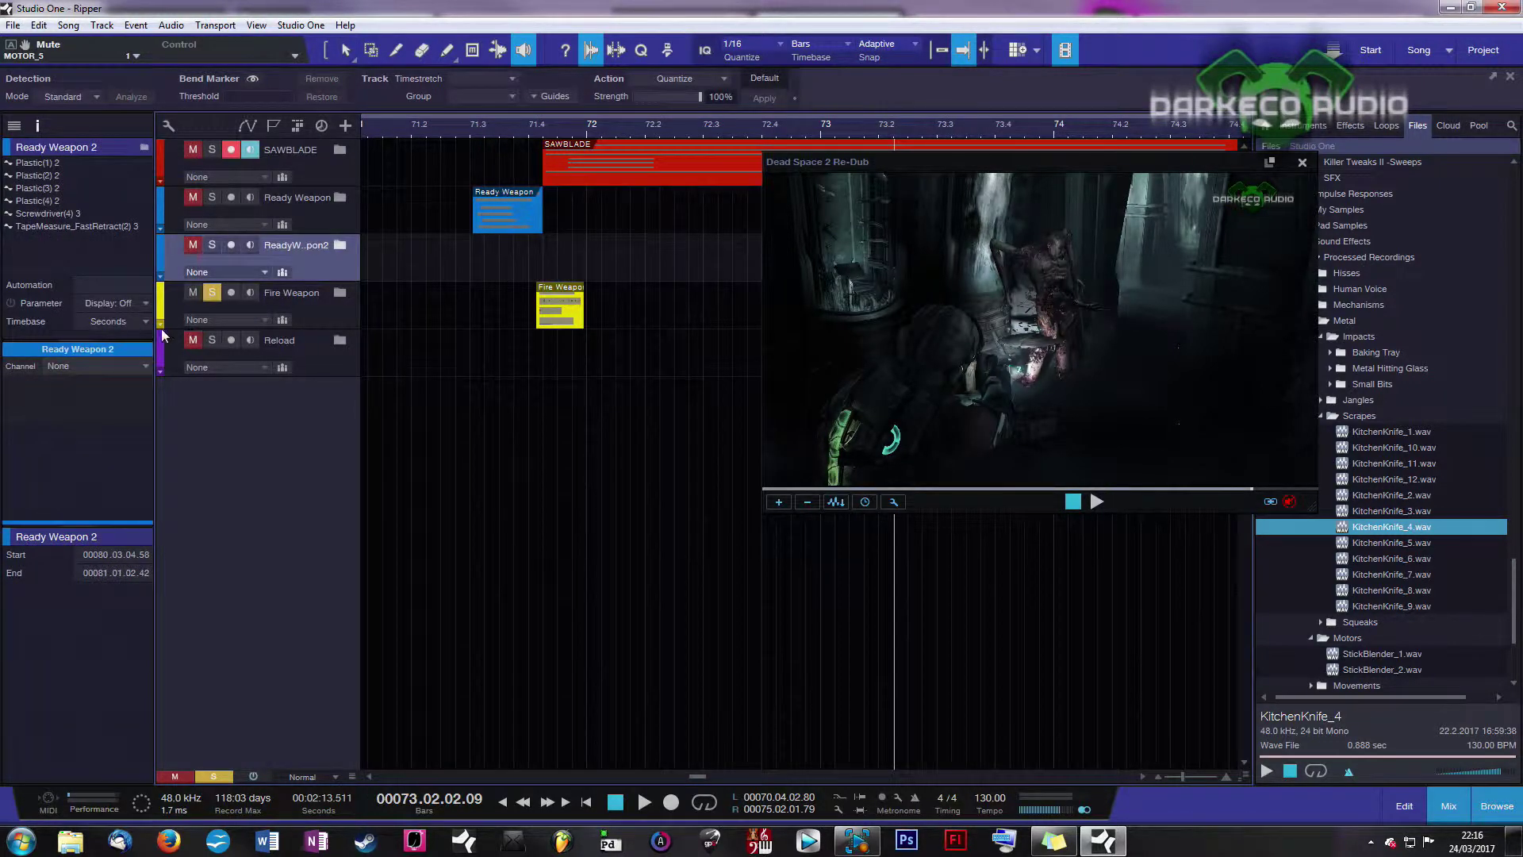
click(159, 324)
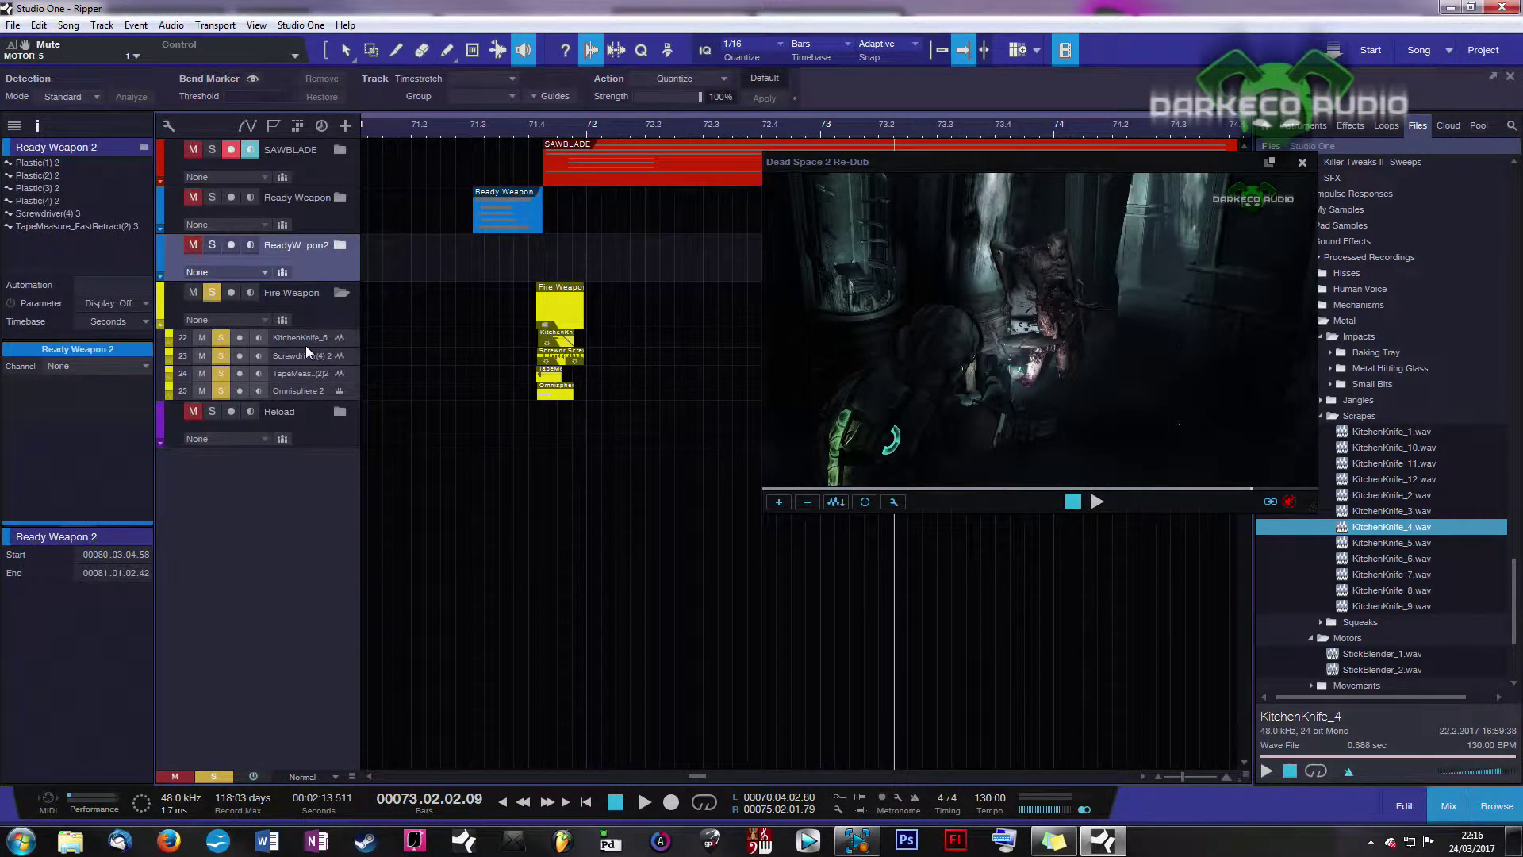
drag(306, 347, 306, 446)
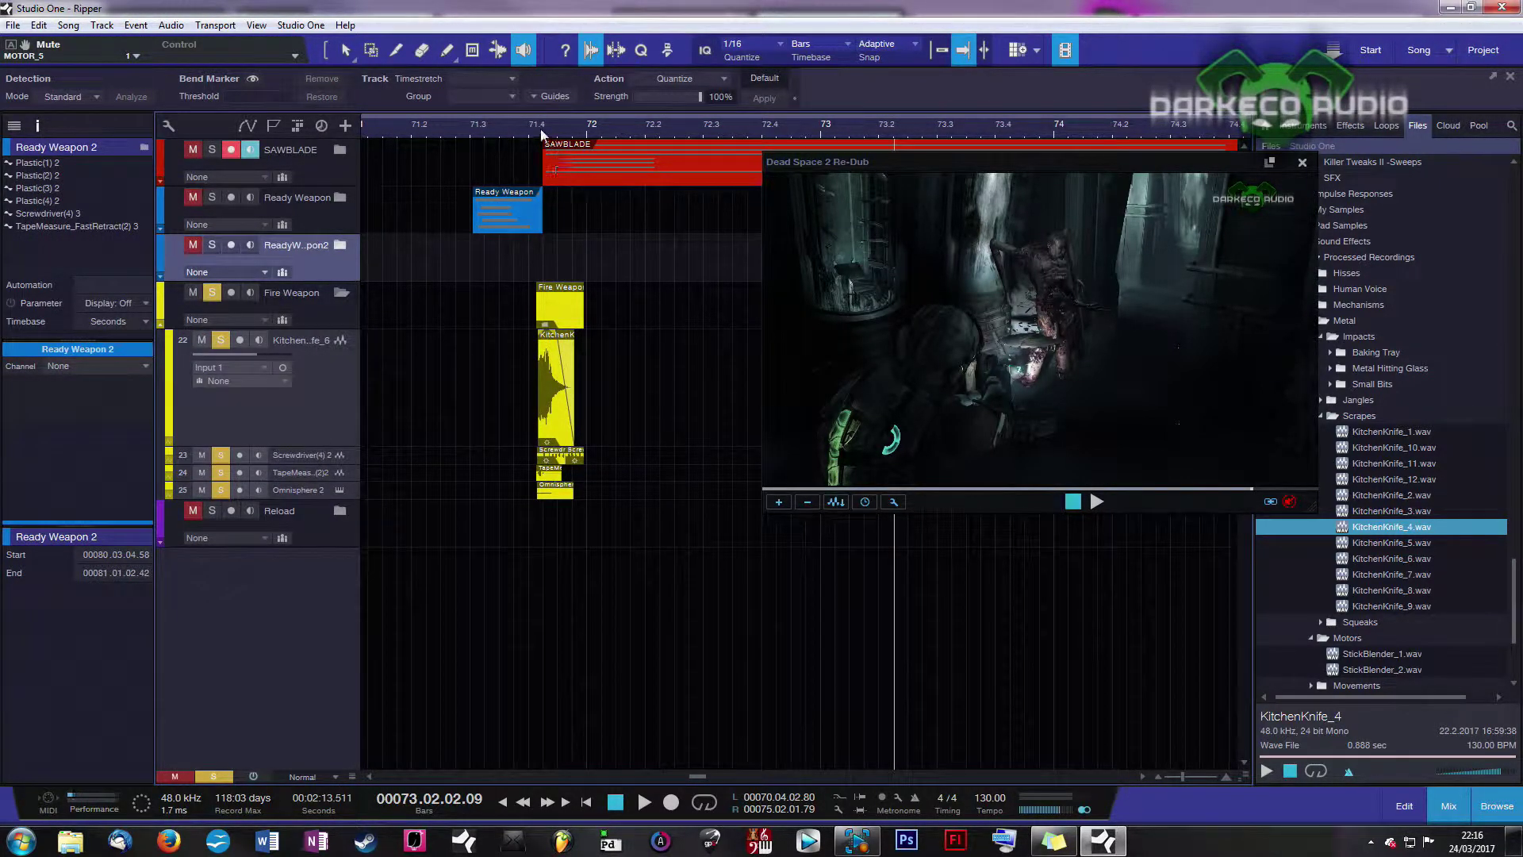
Audition the KitchenKnife_6 layer of the Fire Weapon folder on its own with the Listen tool
scroll(555, 150, up, 5)
click(418, 399)
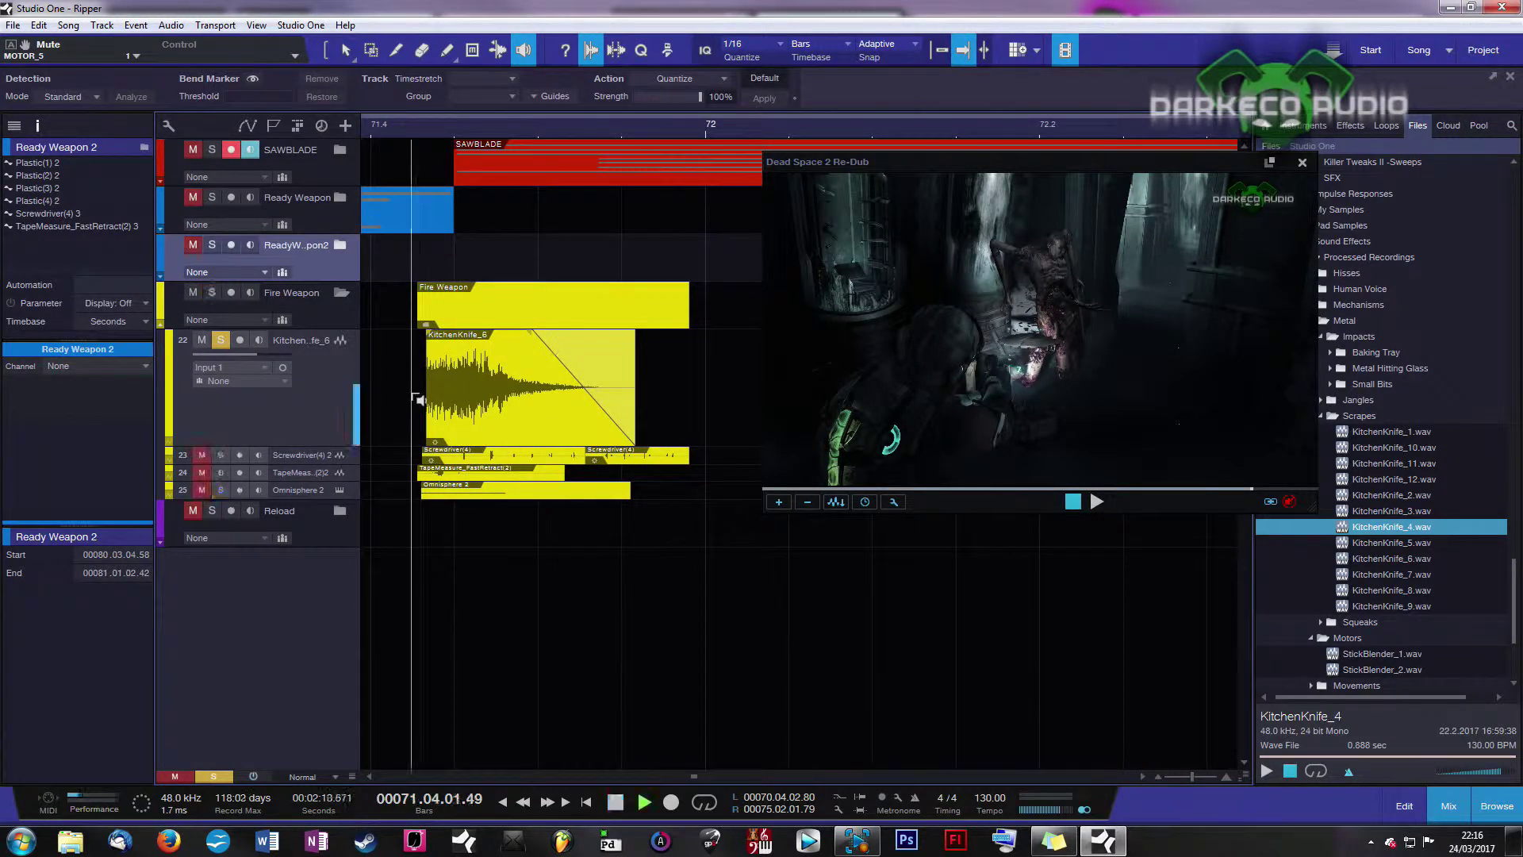
key(w)
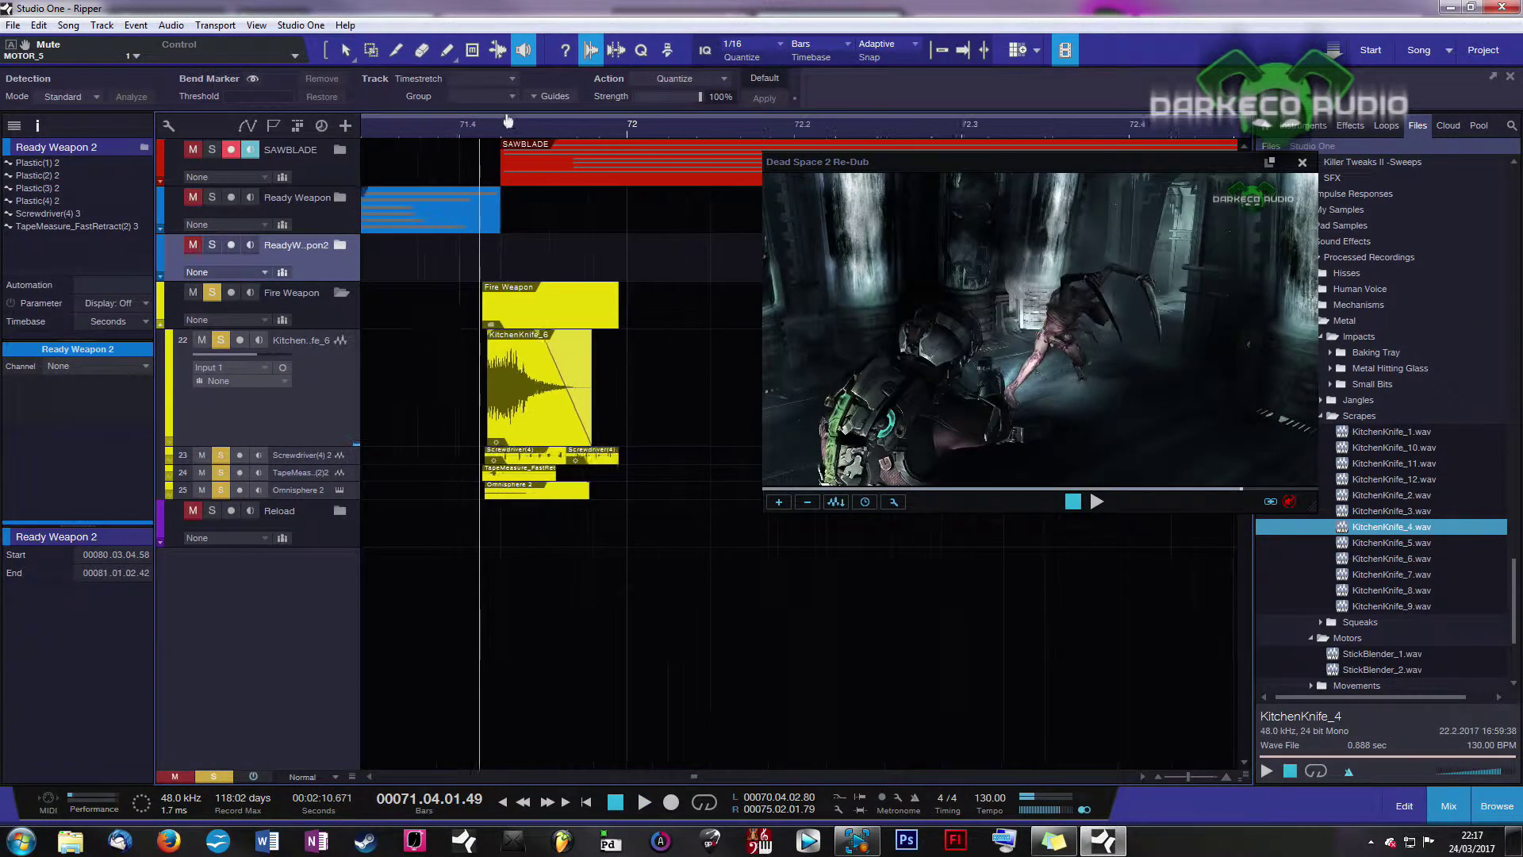
Extend the start of the KitchenKnife_6 clip to 71.04.01.48 and audition the clip
key(1)
drag(498, 370, 491, 404)
key(8)
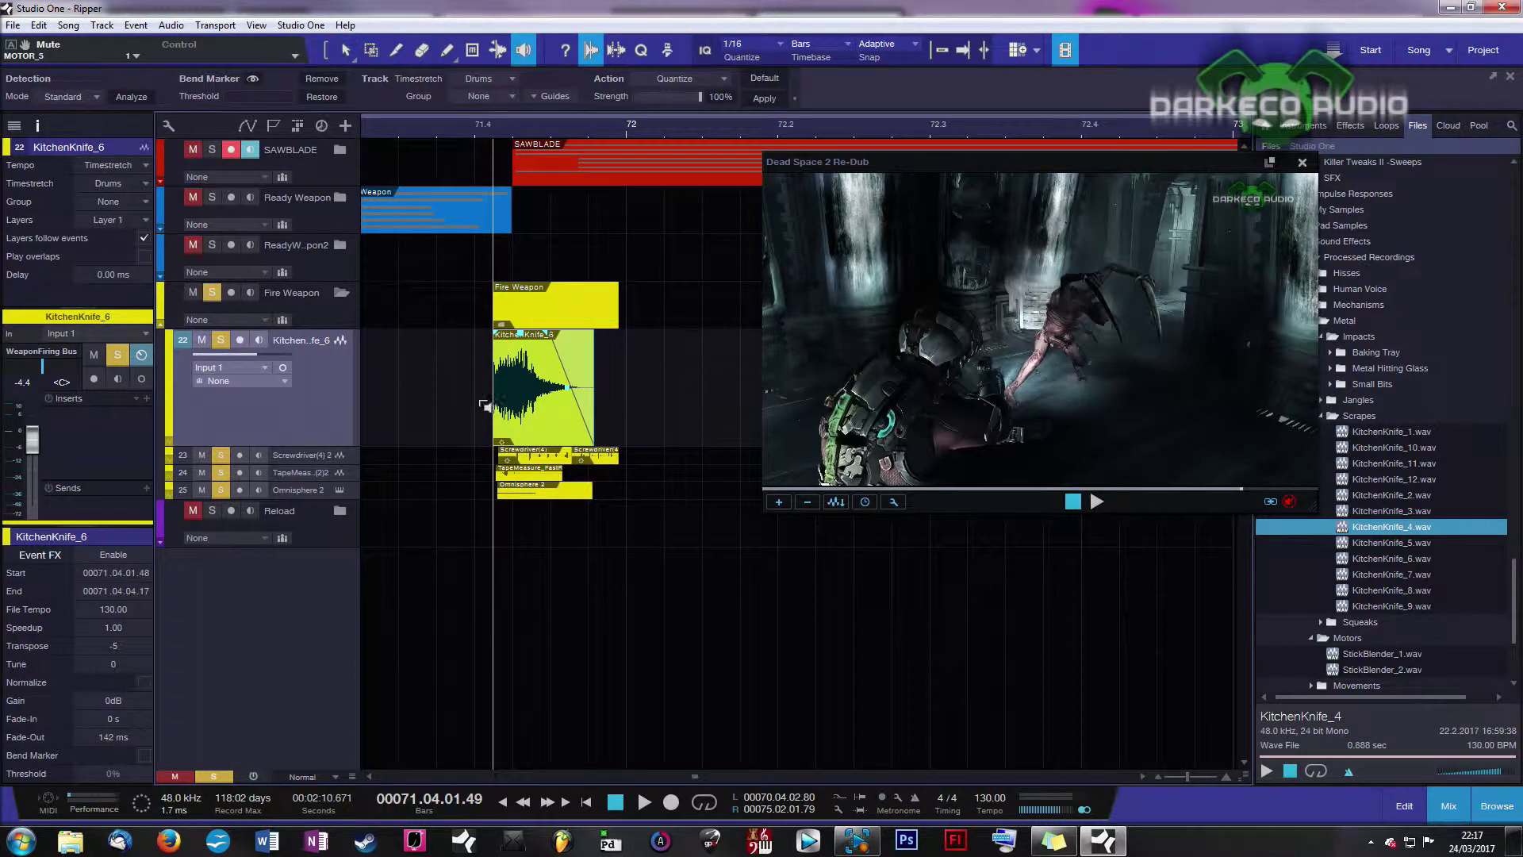
click(479, 401)
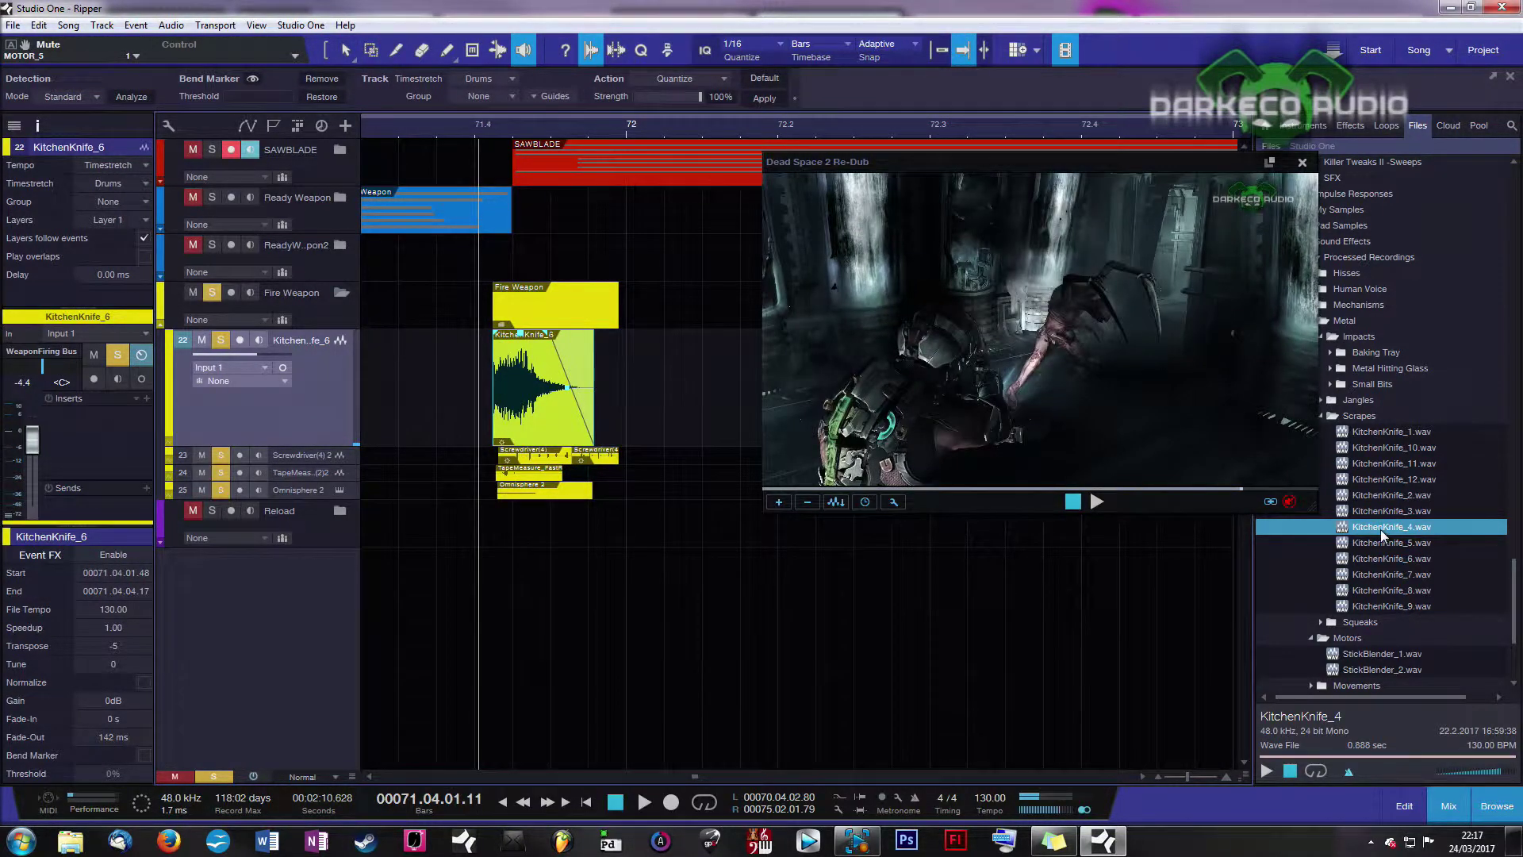
Preview the source file KitchenKnife_6.wav and extend the clip's start to 71.03.03.88 to audition the untrimmed sound
click(1411, 560)
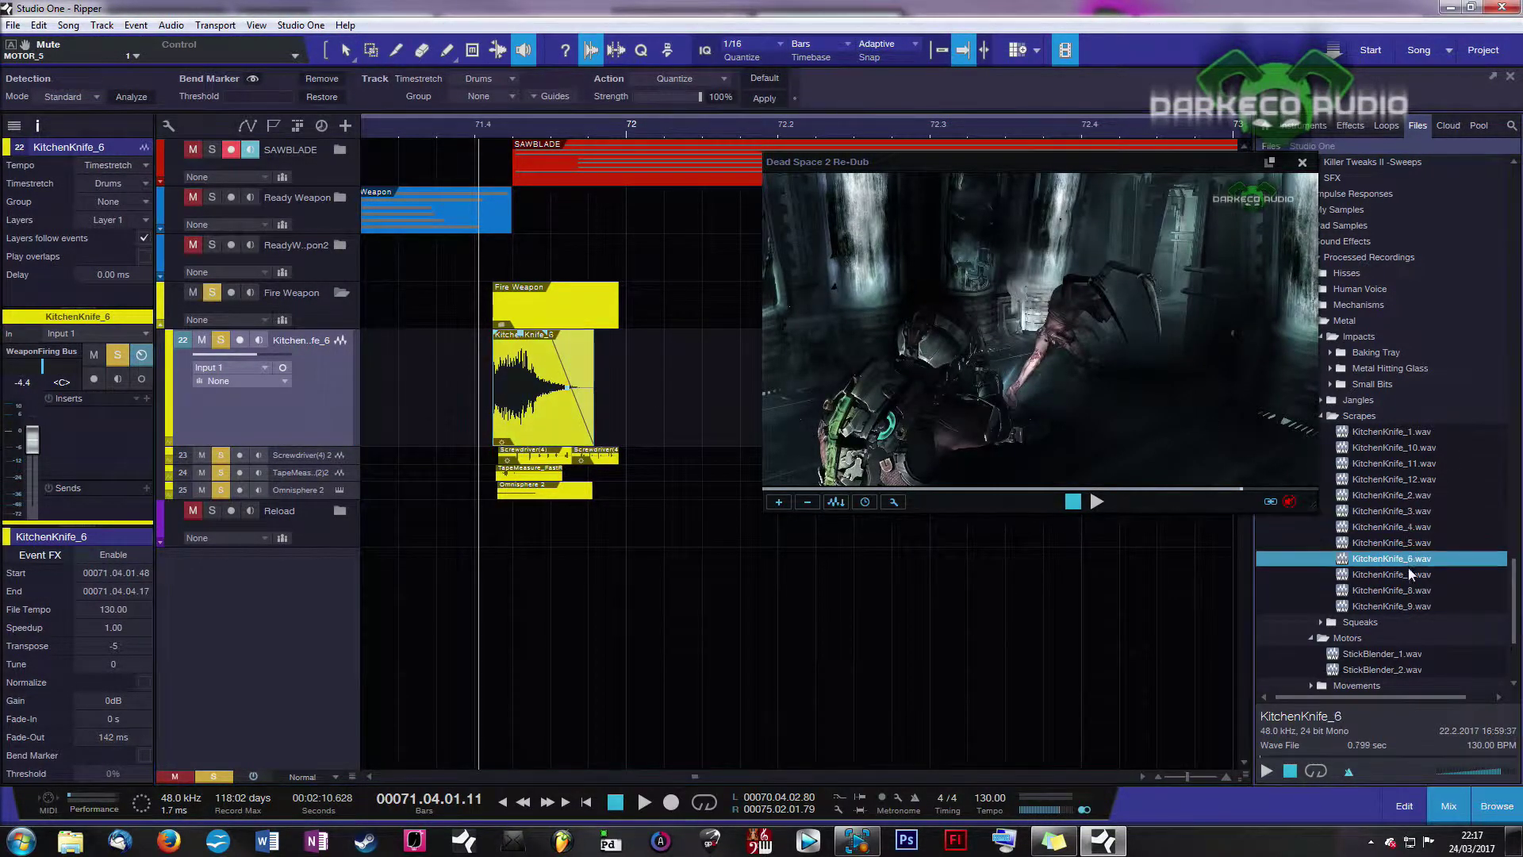
click(1267, 771)
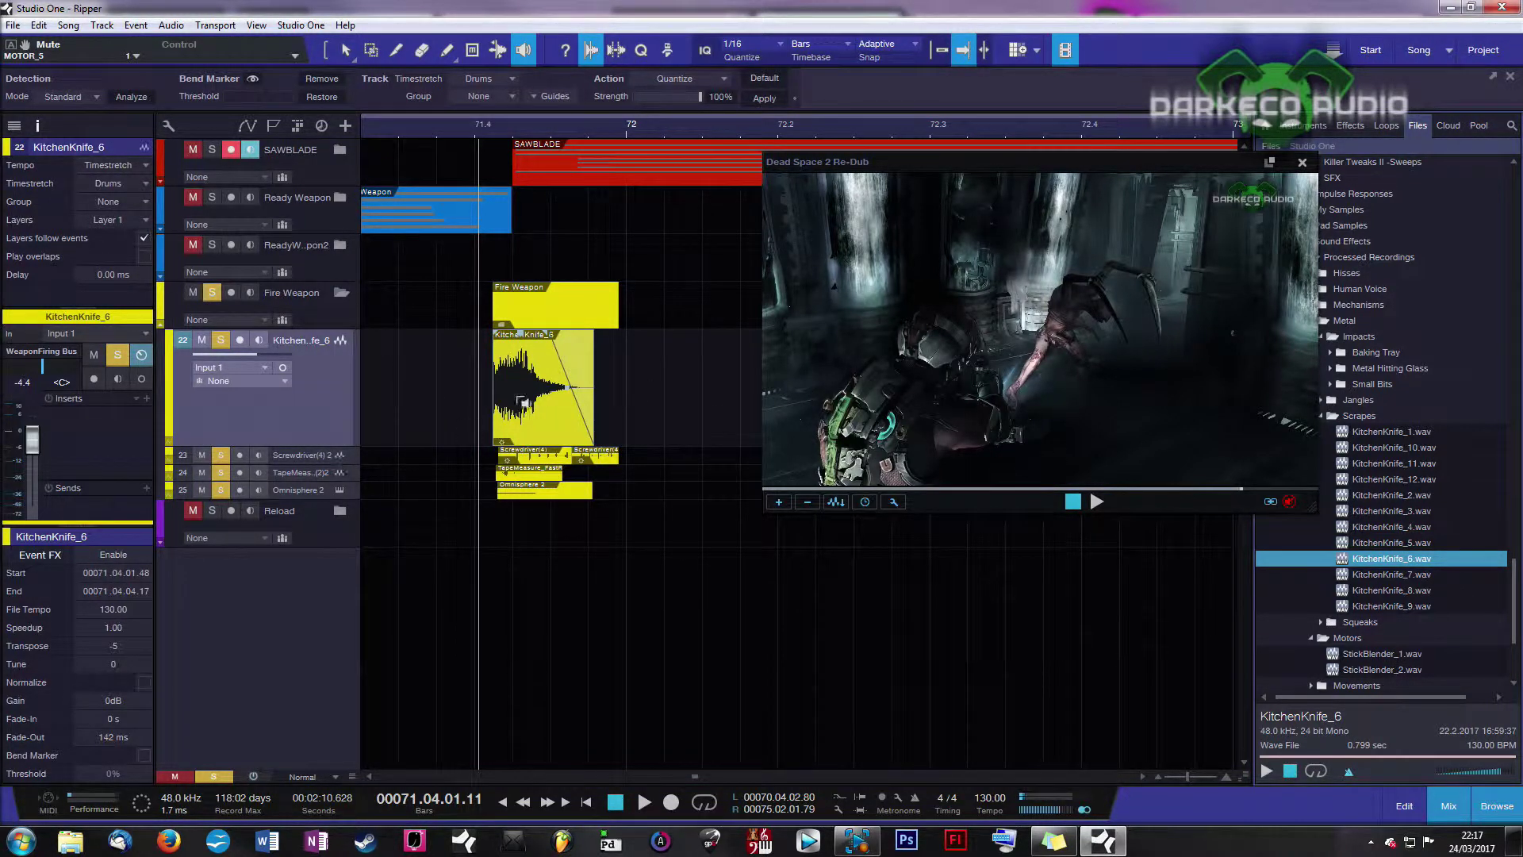
drag(495, 404, 433, 402)
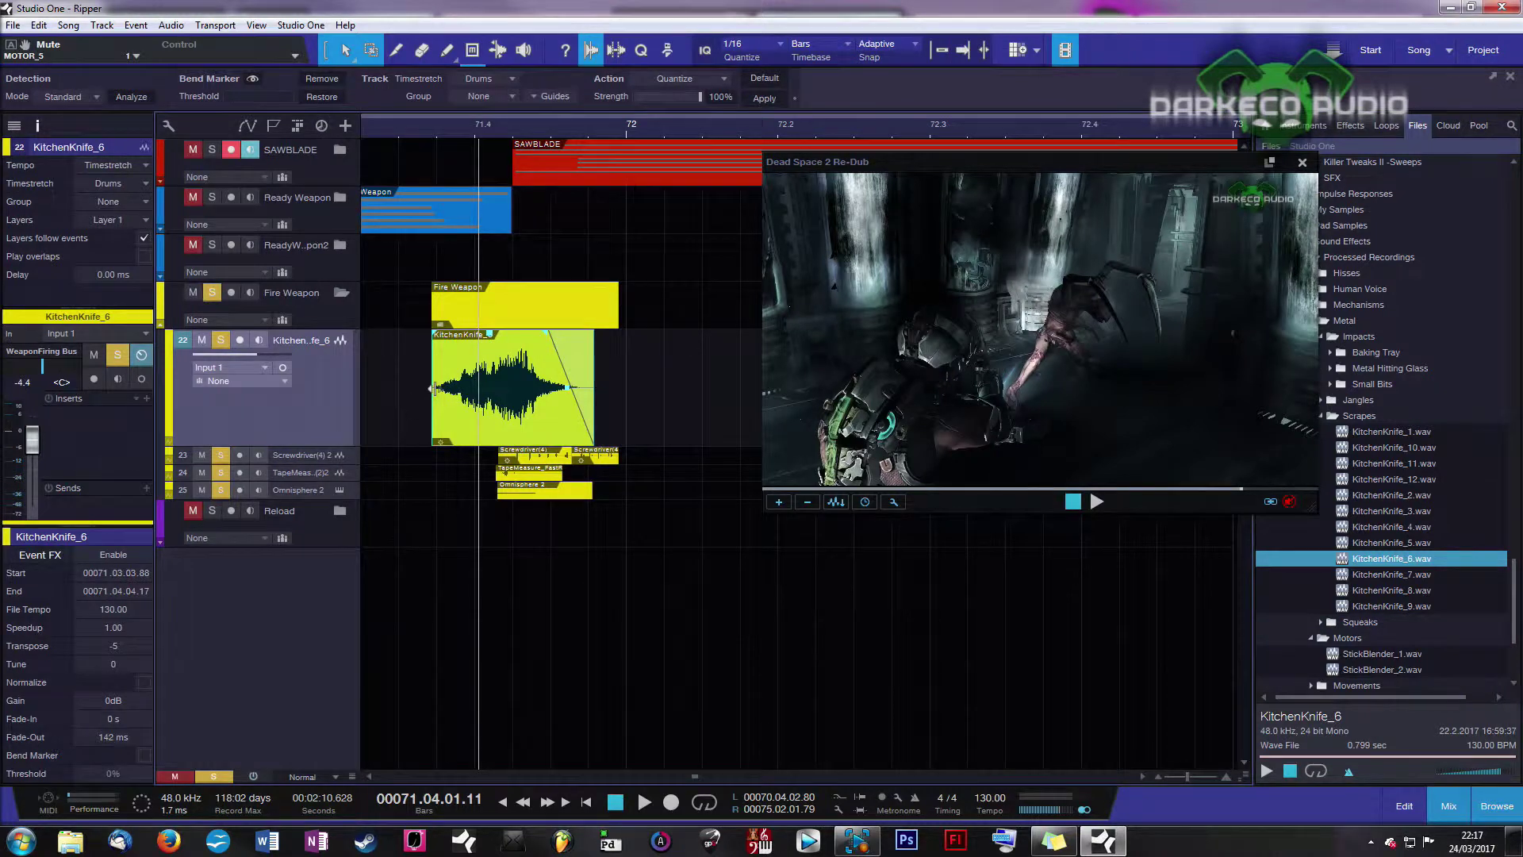
key(space)
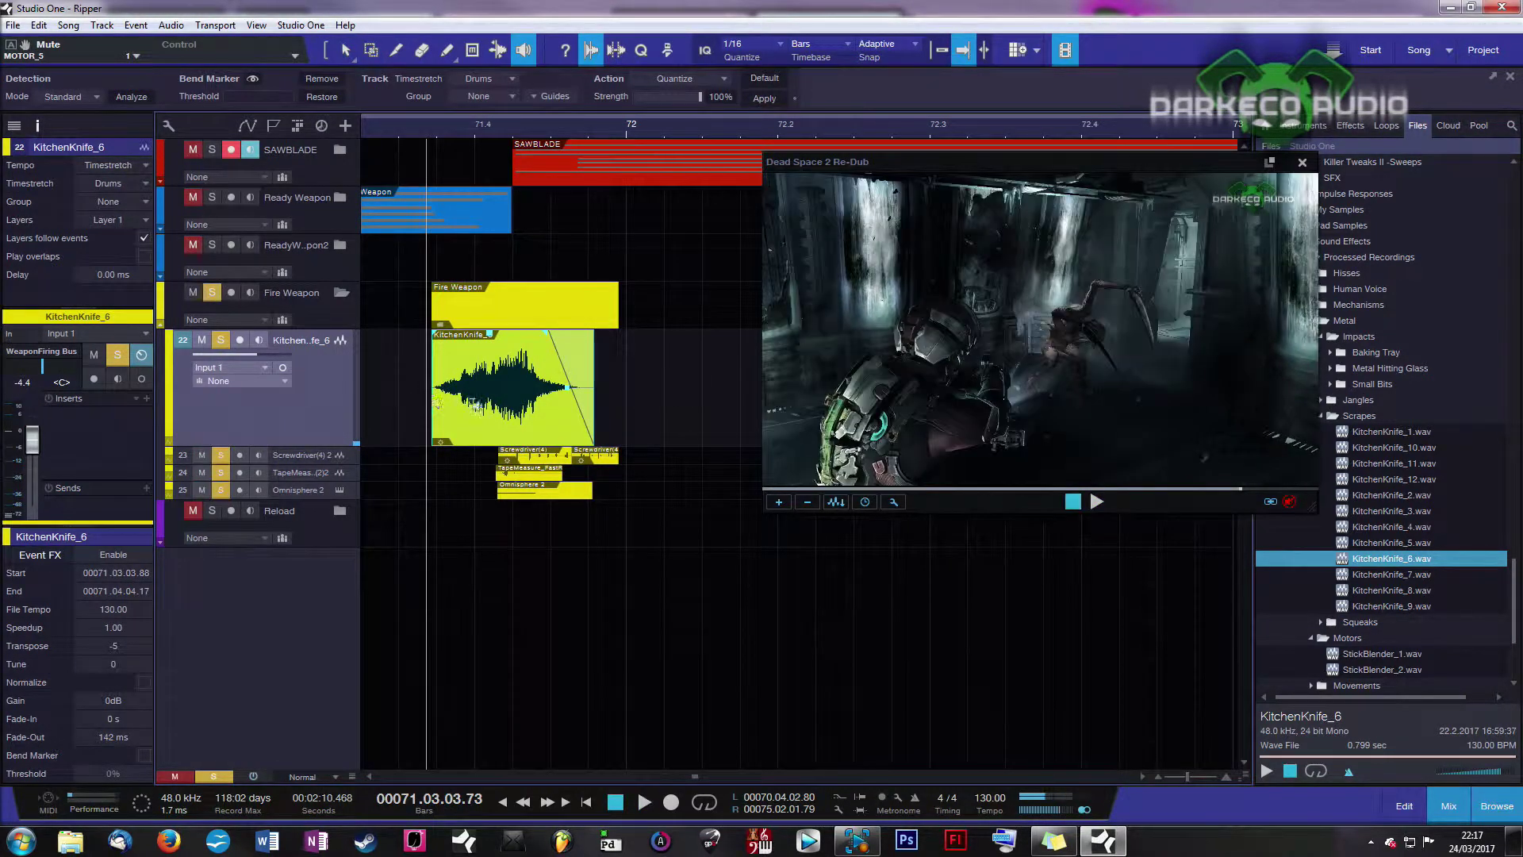
Trim the KitchenKnife_6 clip's start to 71.04.01.61 and audition the Fire Weapon Screwdriver(4) layer with its track enlarged
key(1)
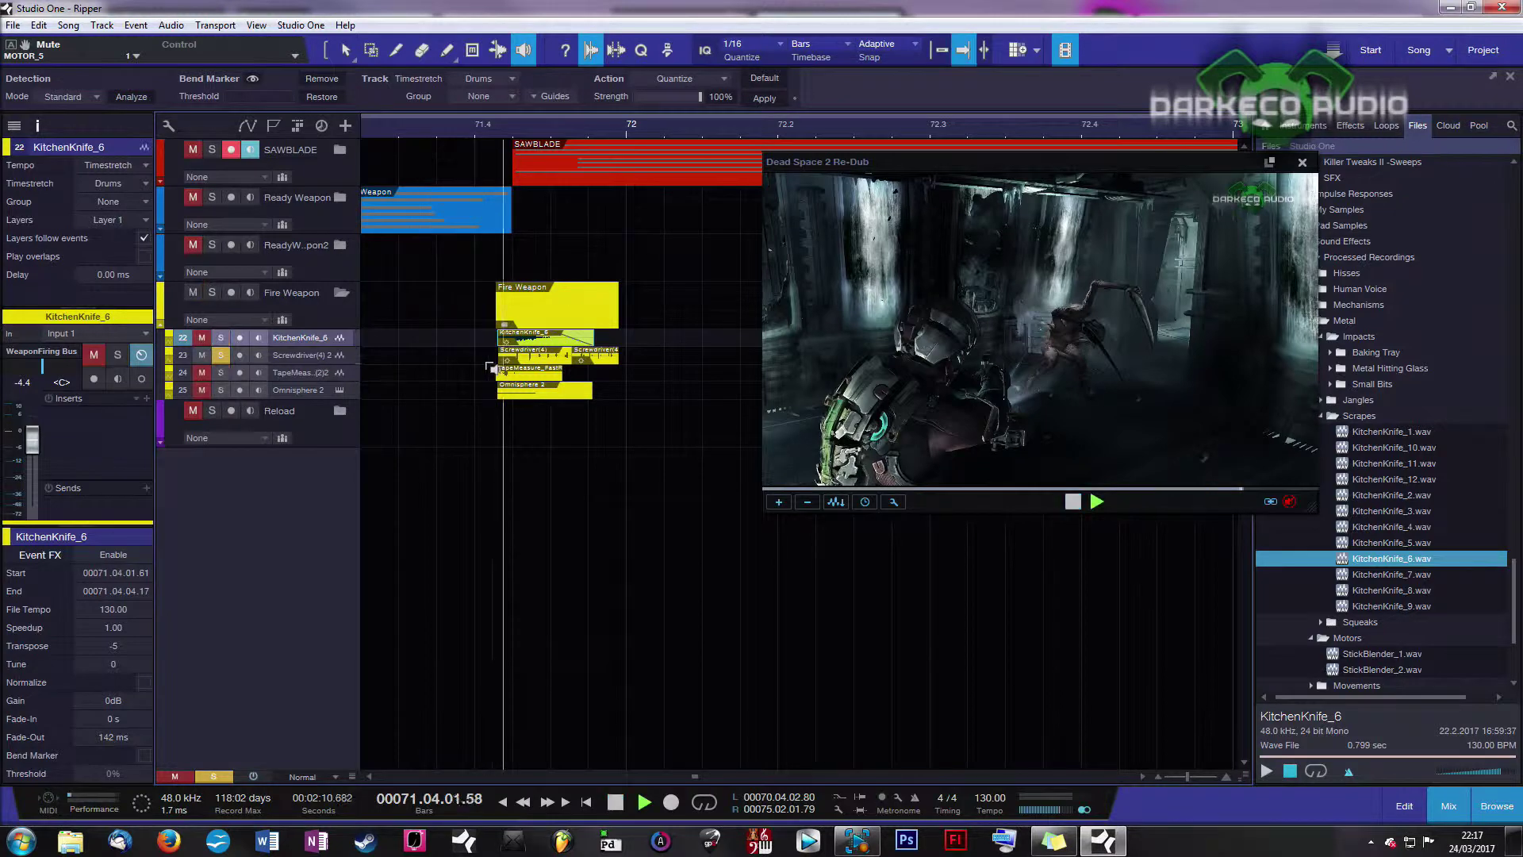
click(571, 365)
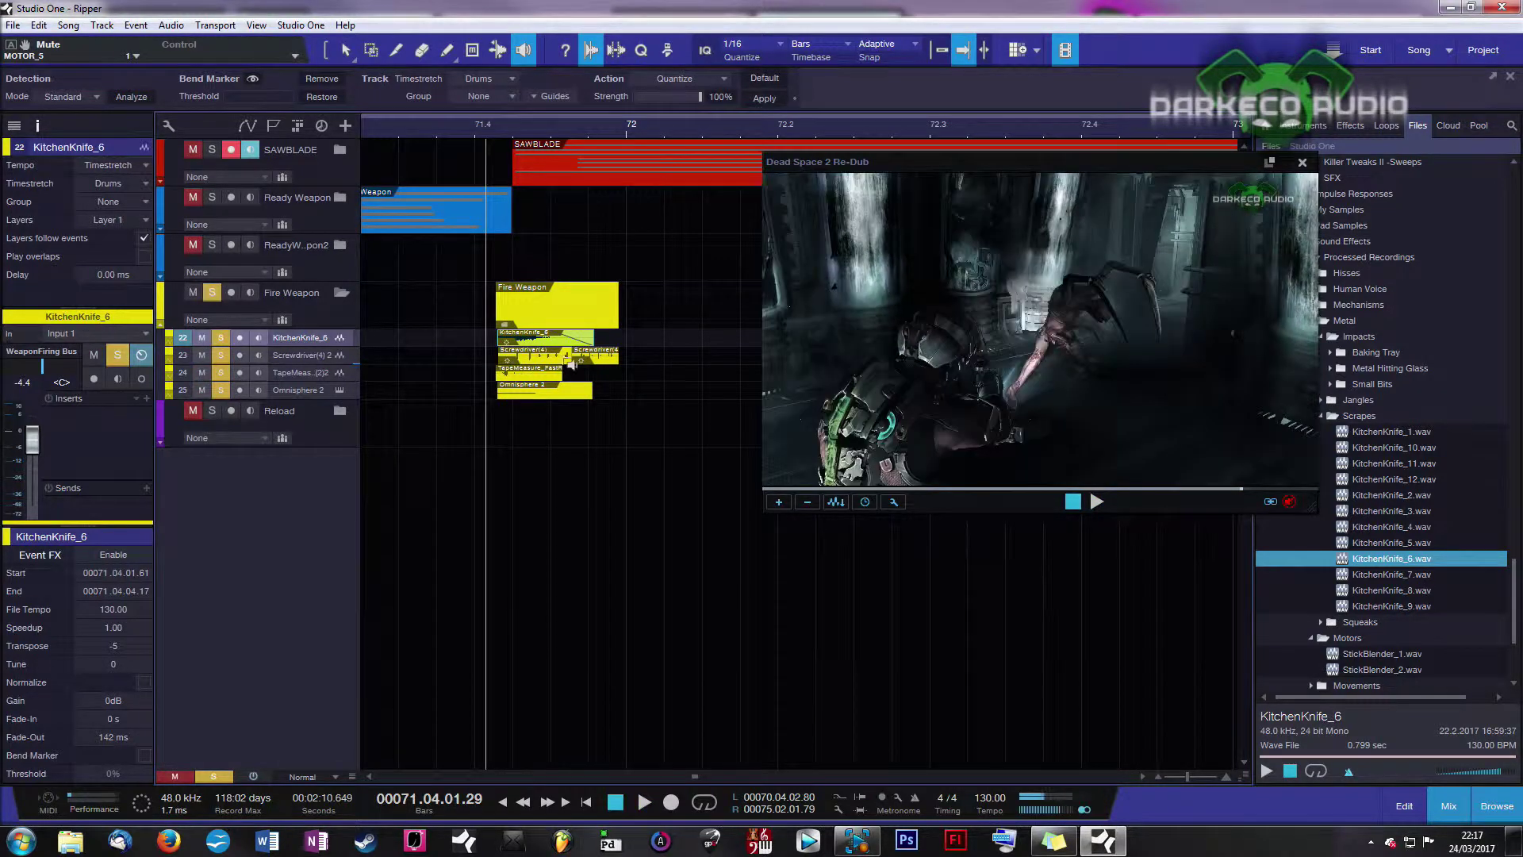
key(1)
click(327, 360)
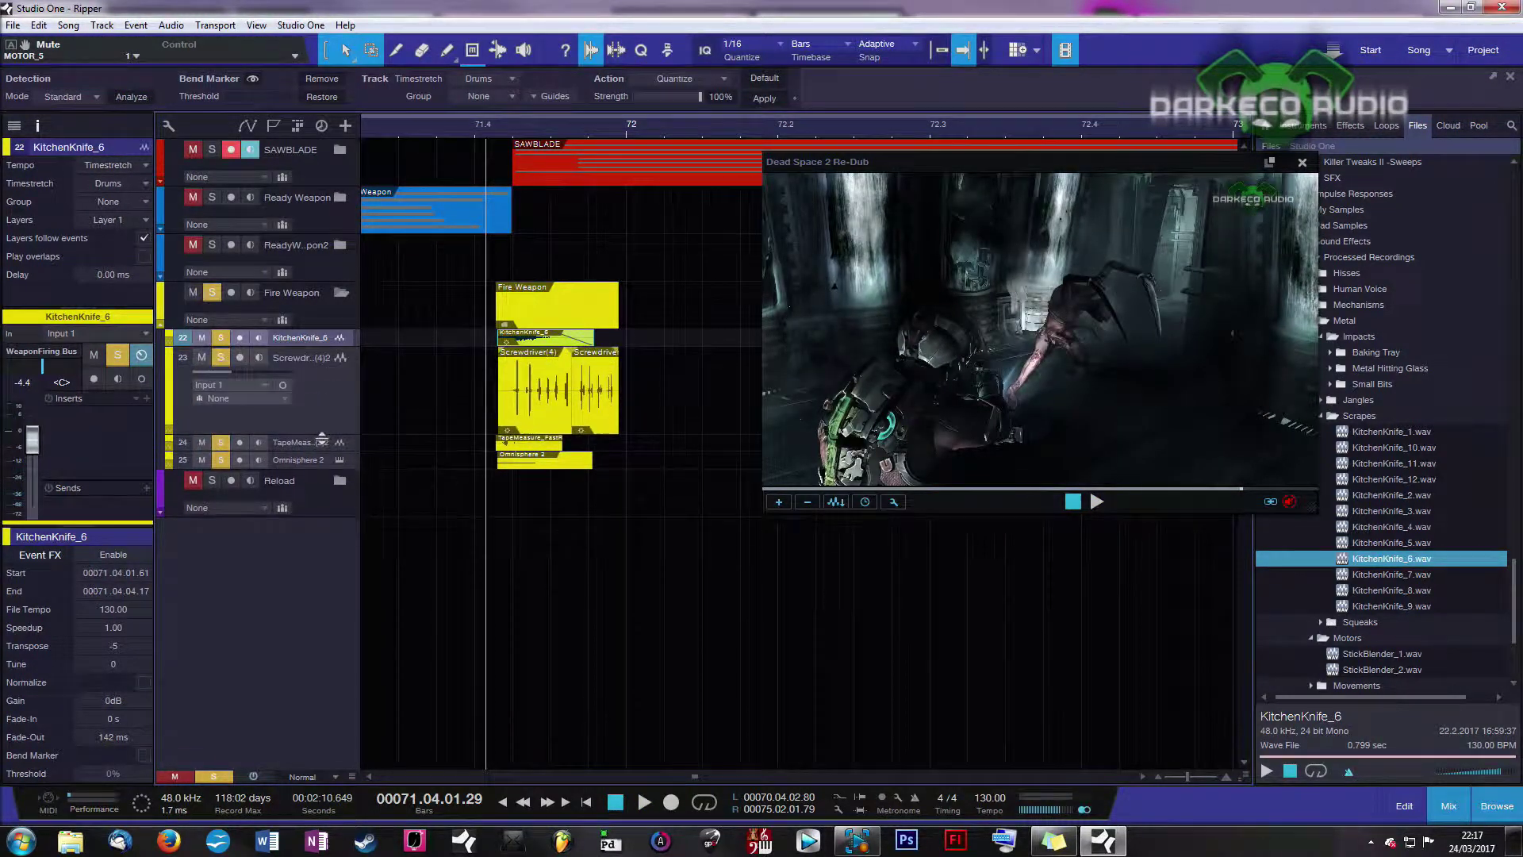
key(8)
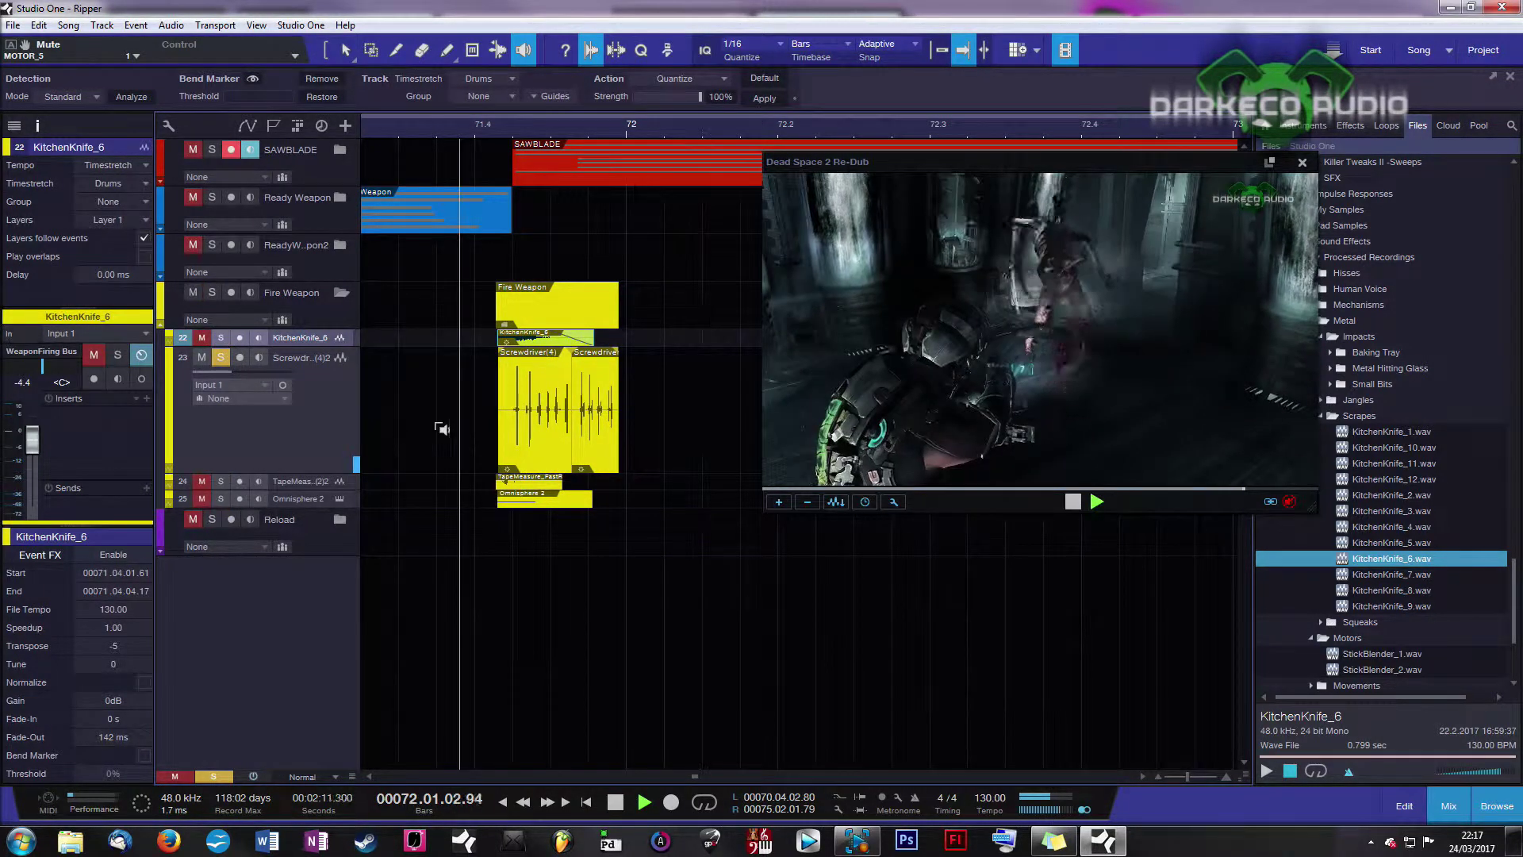
Compact the Fire Weapon Screwdriver(4) track, enlarge the TapeMeasure track below it, and audition the TapeMeasure layer
key(1)
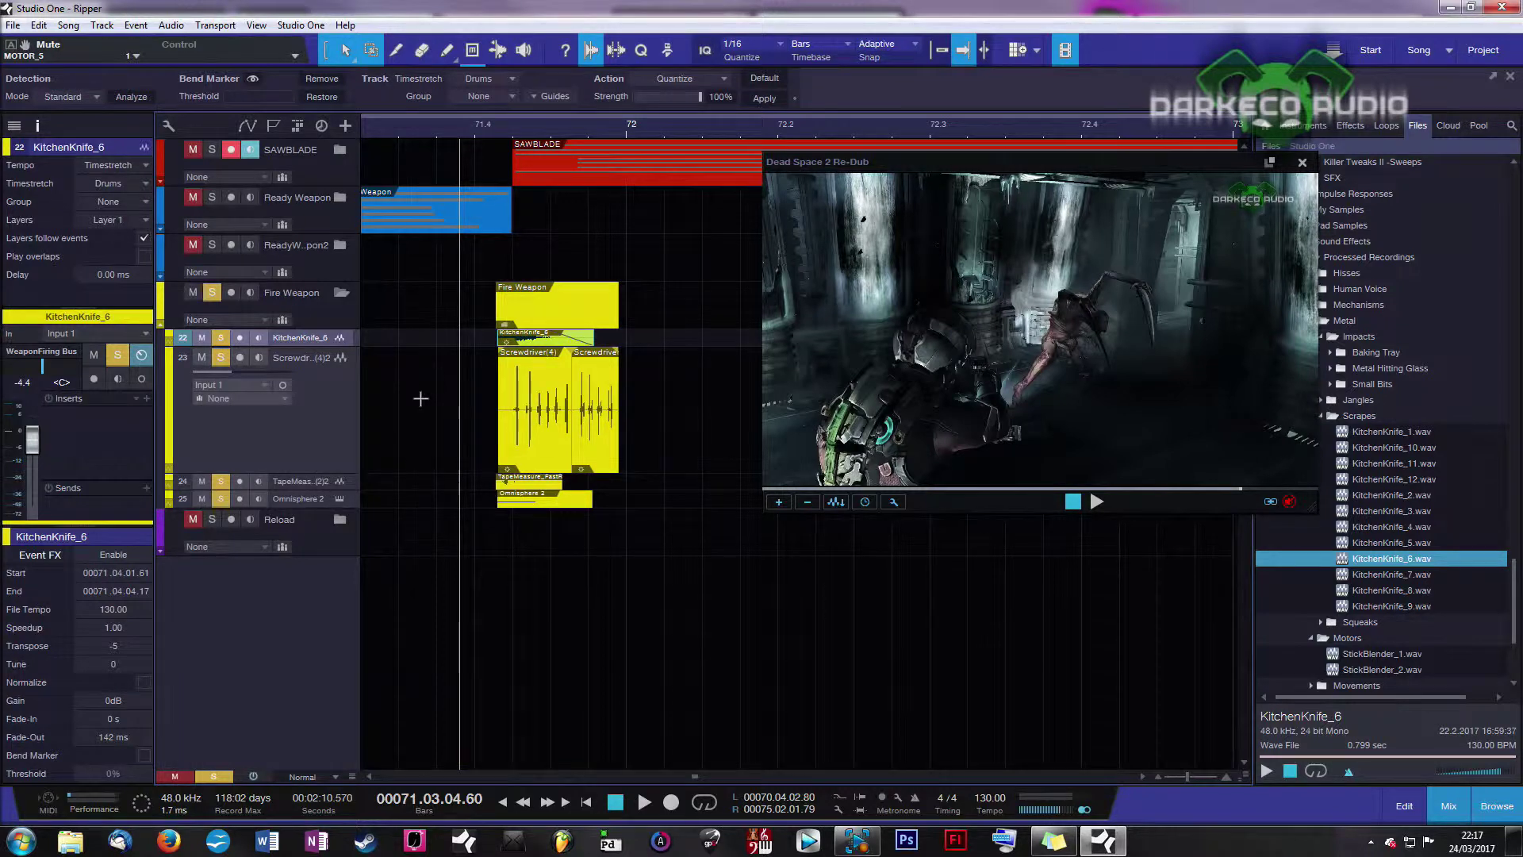
drag(313, 476, 311, 376)
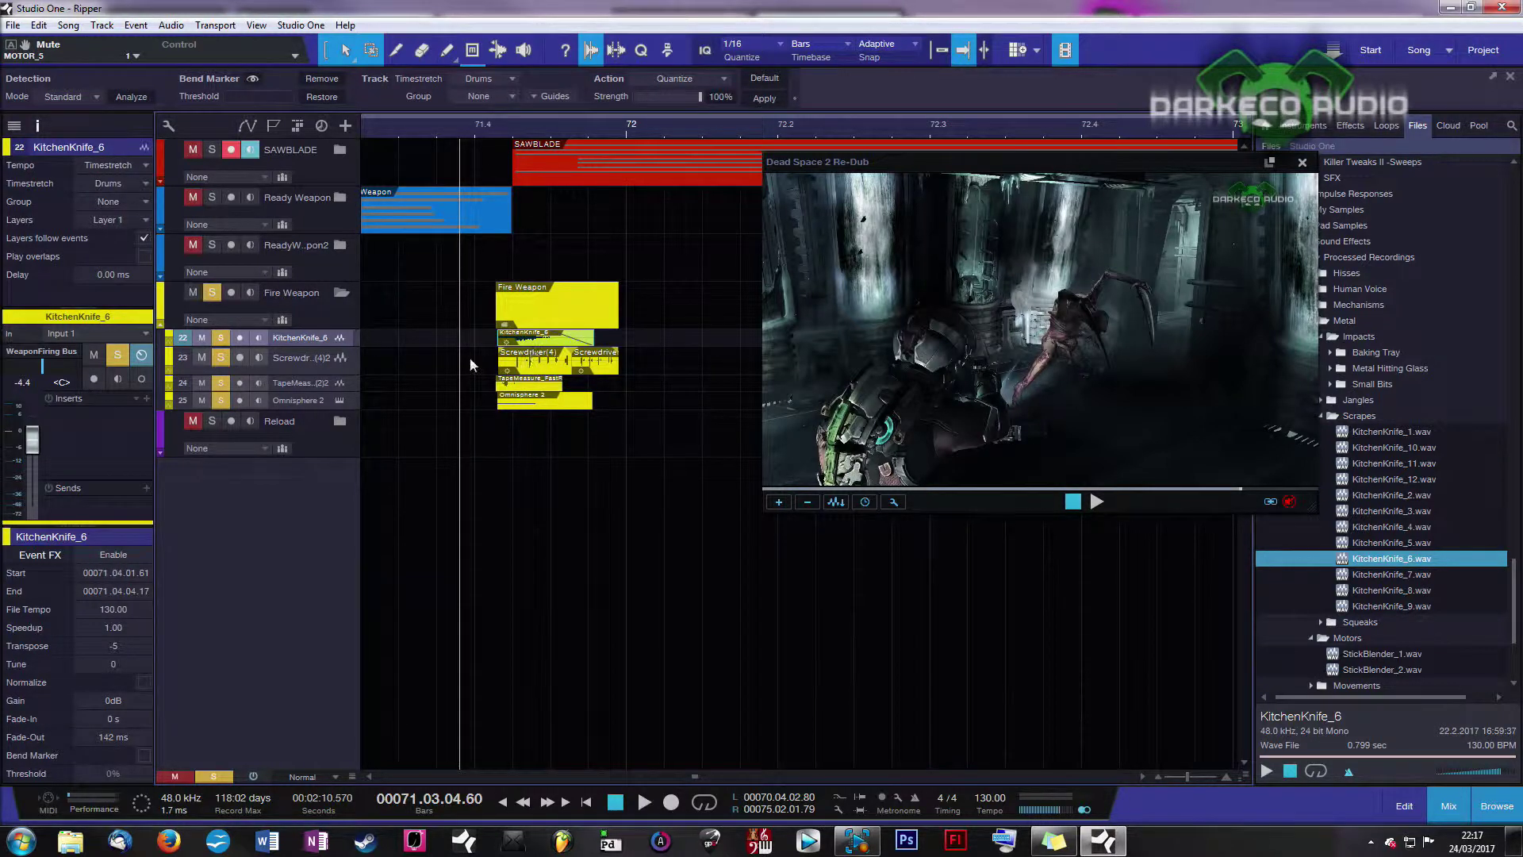
drag(345, 372, 315, 509)
key(8)
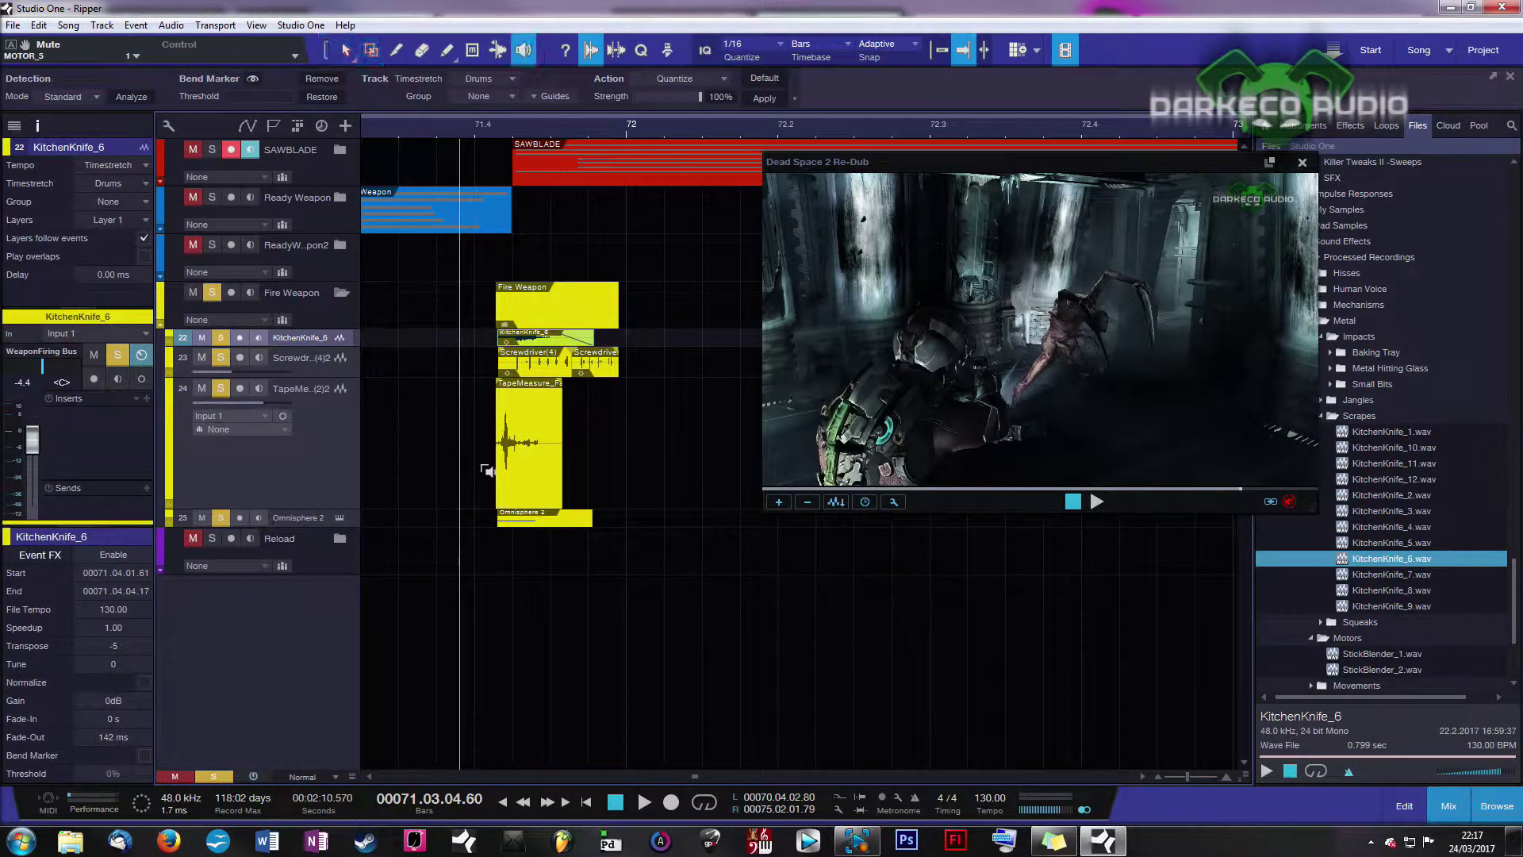
click(436, 476)
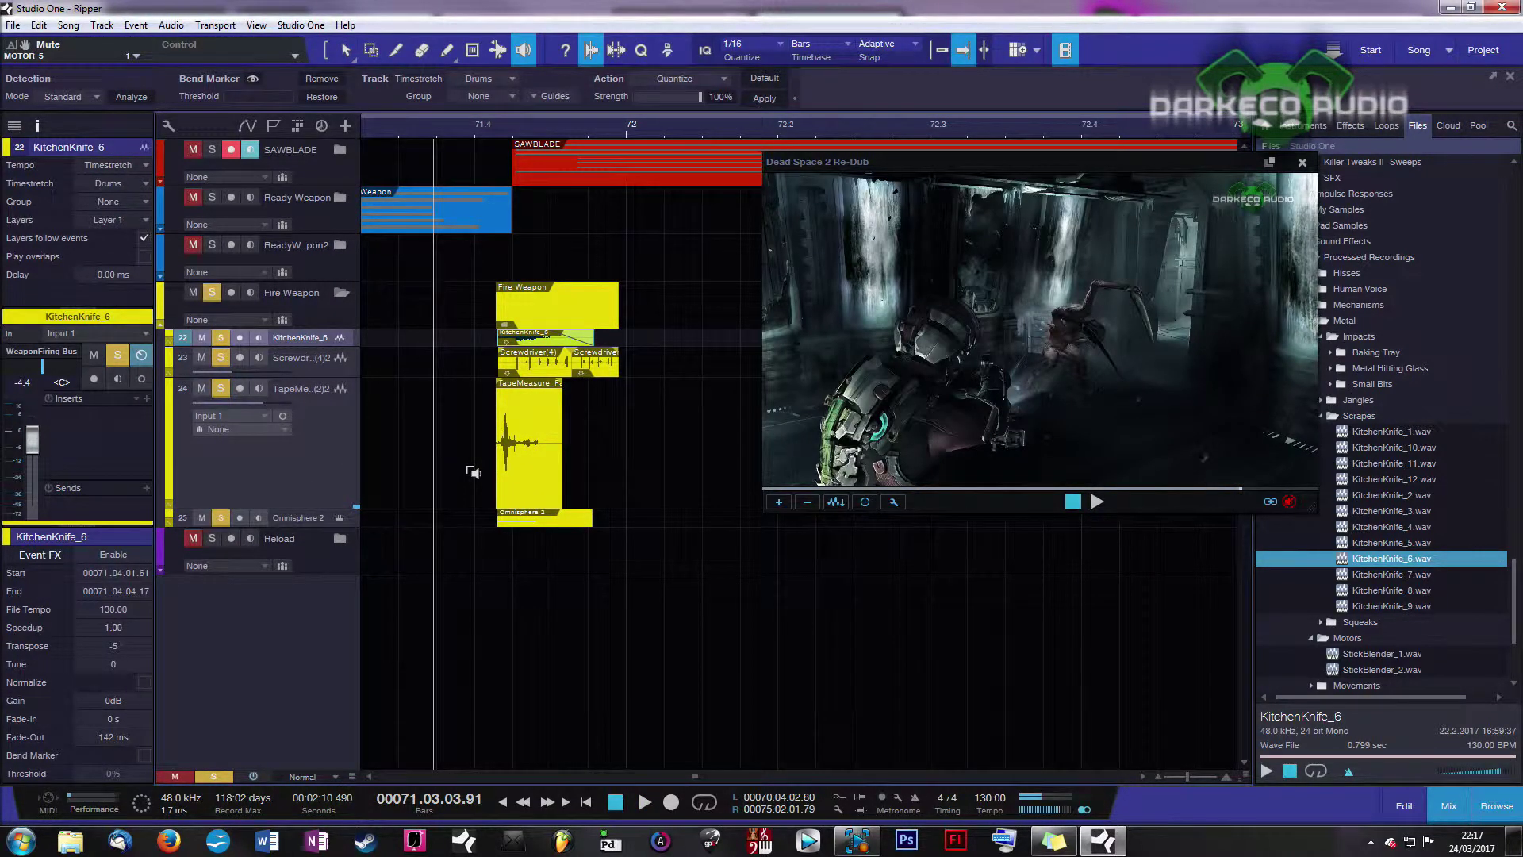
Audition the TapeMeasure layer again and open the Bitcrusher insert on its track to review the settings
click(474, 472)
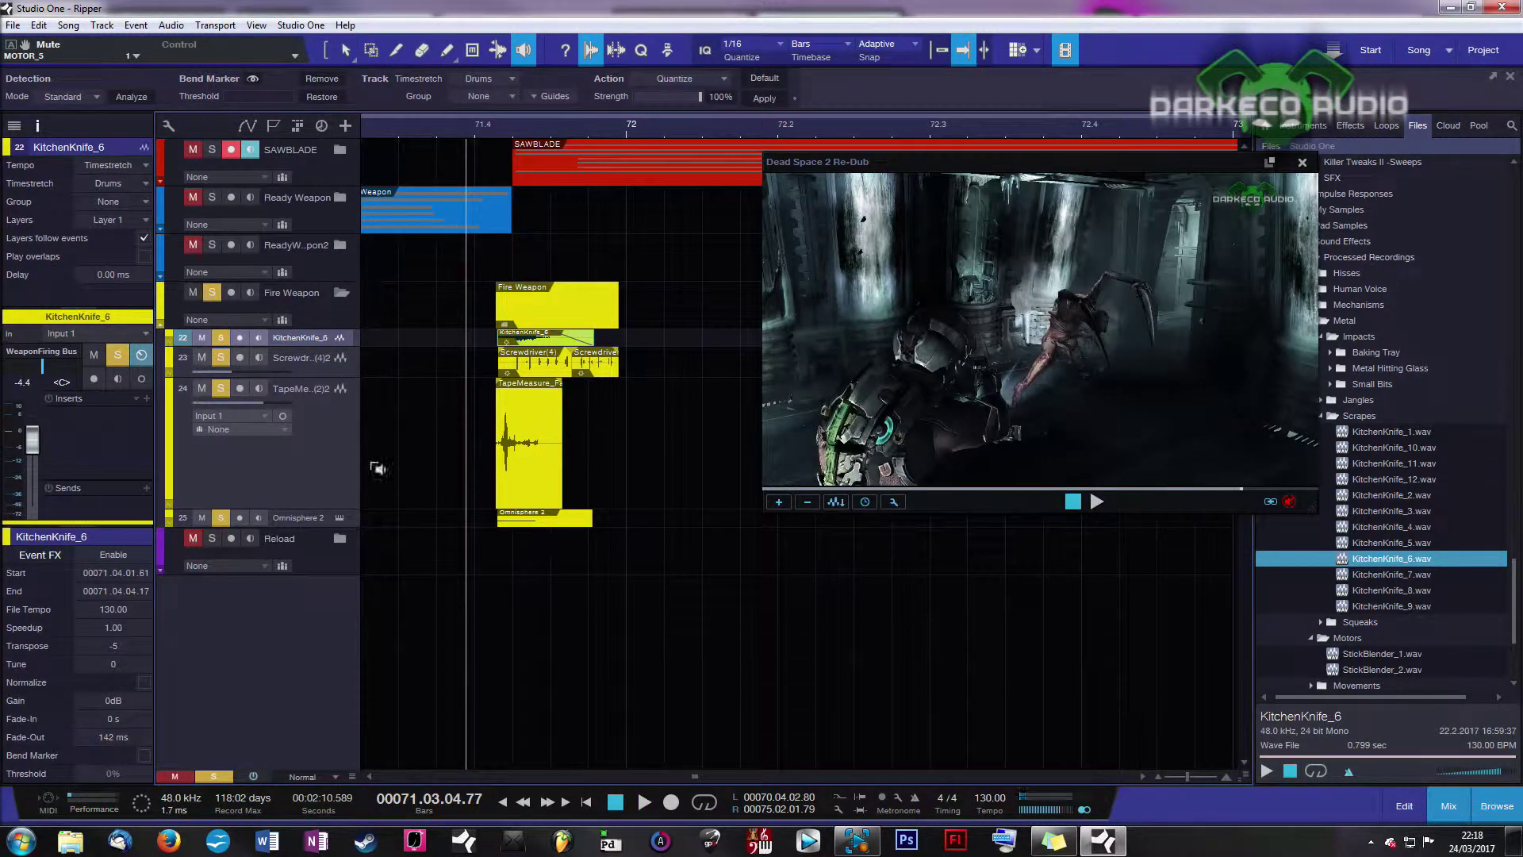
key(1)
click(529, 490)
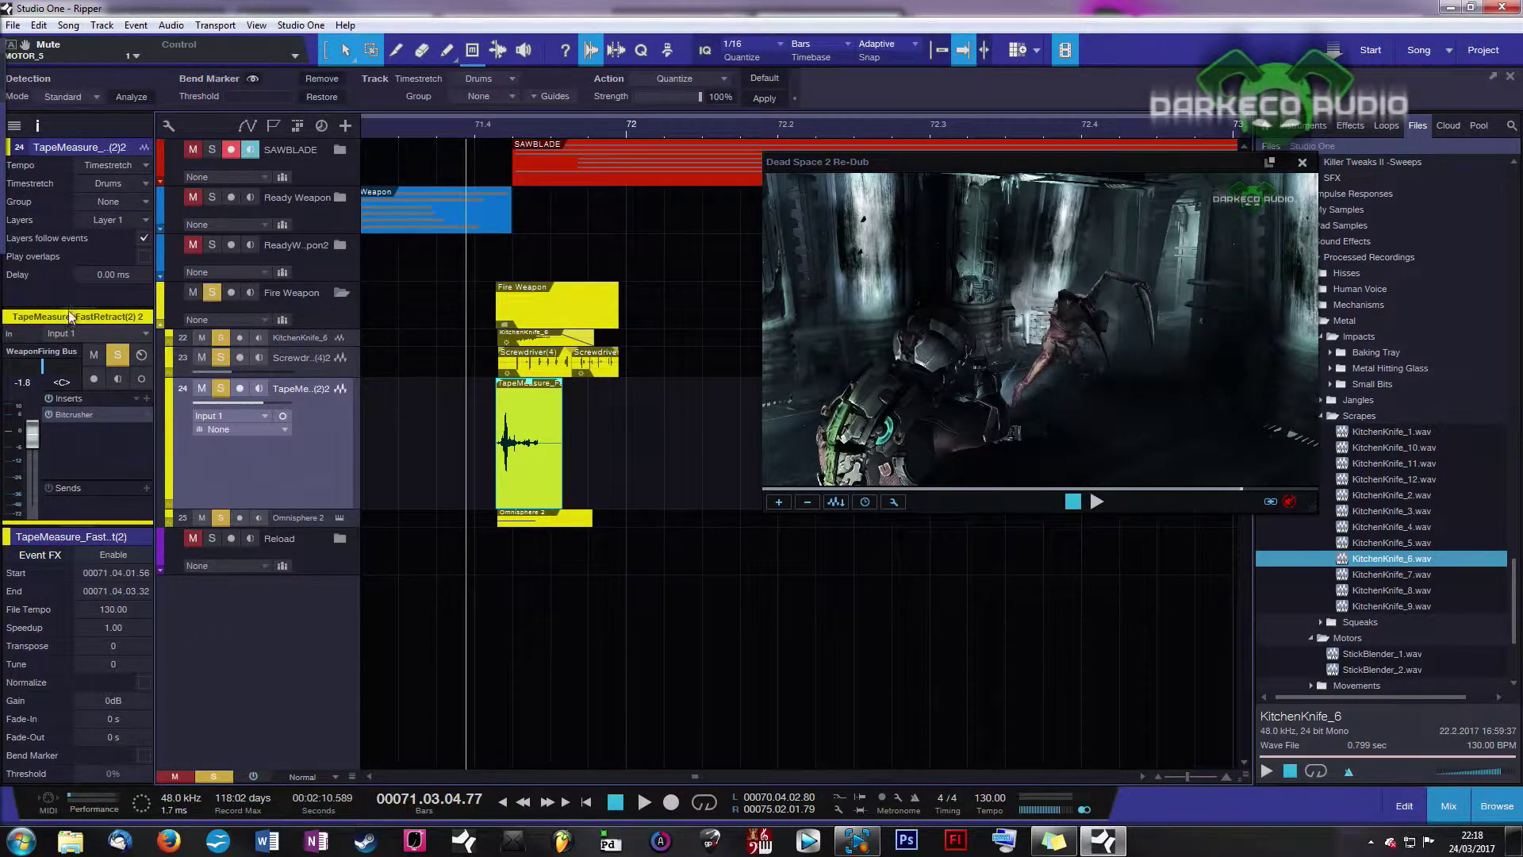
click(74, 414)
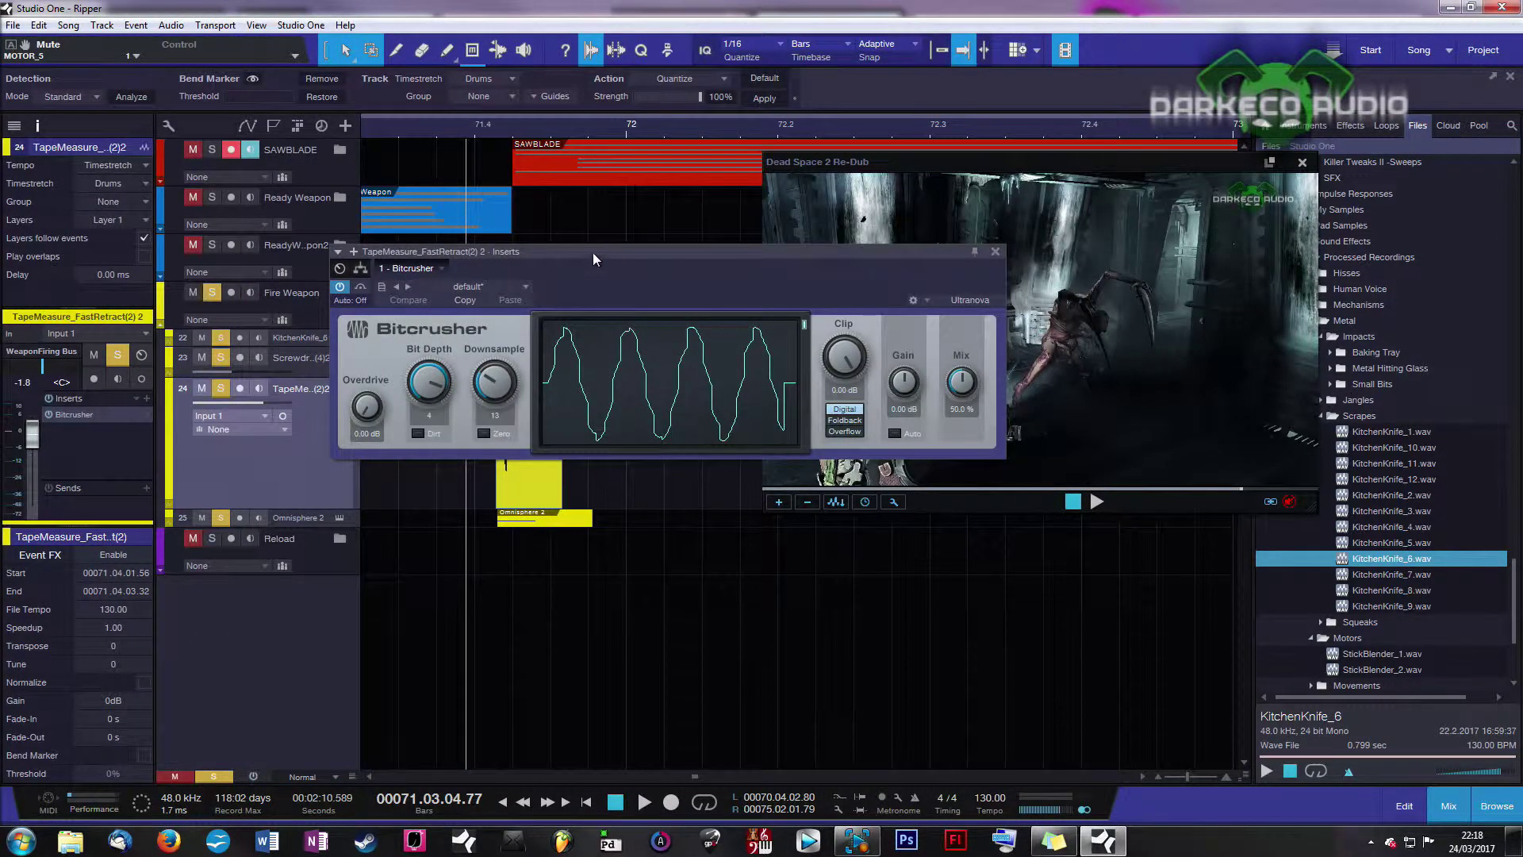
drag(593, 252, 0, 184)
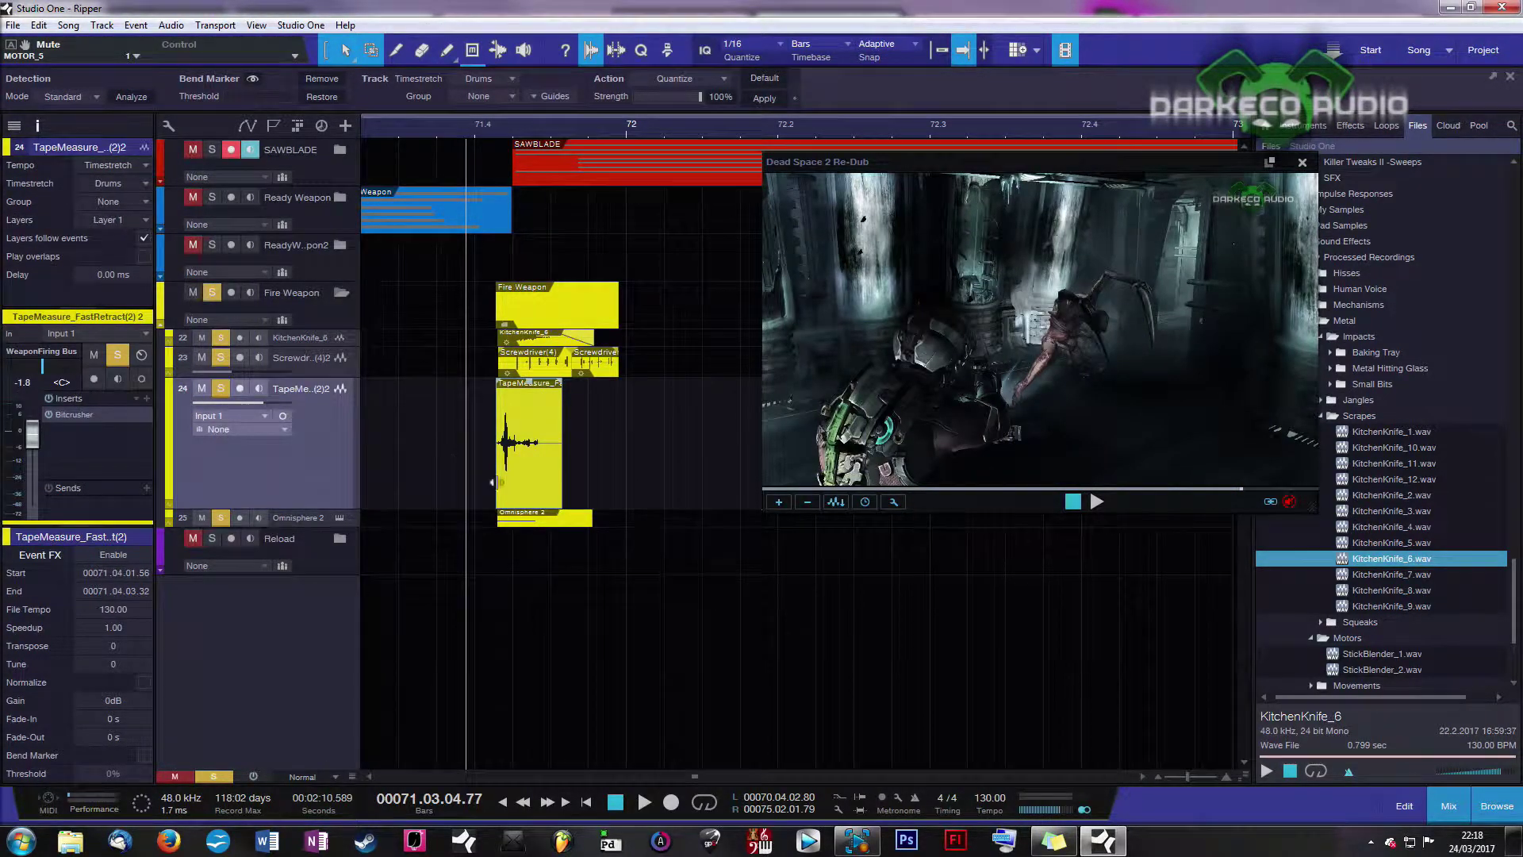
Compact the TapeMeasure track, enlarge the Omnisphere 2 track below it, and audition the Omnisphere 2 layer
drag(276, 511, 304, 406)
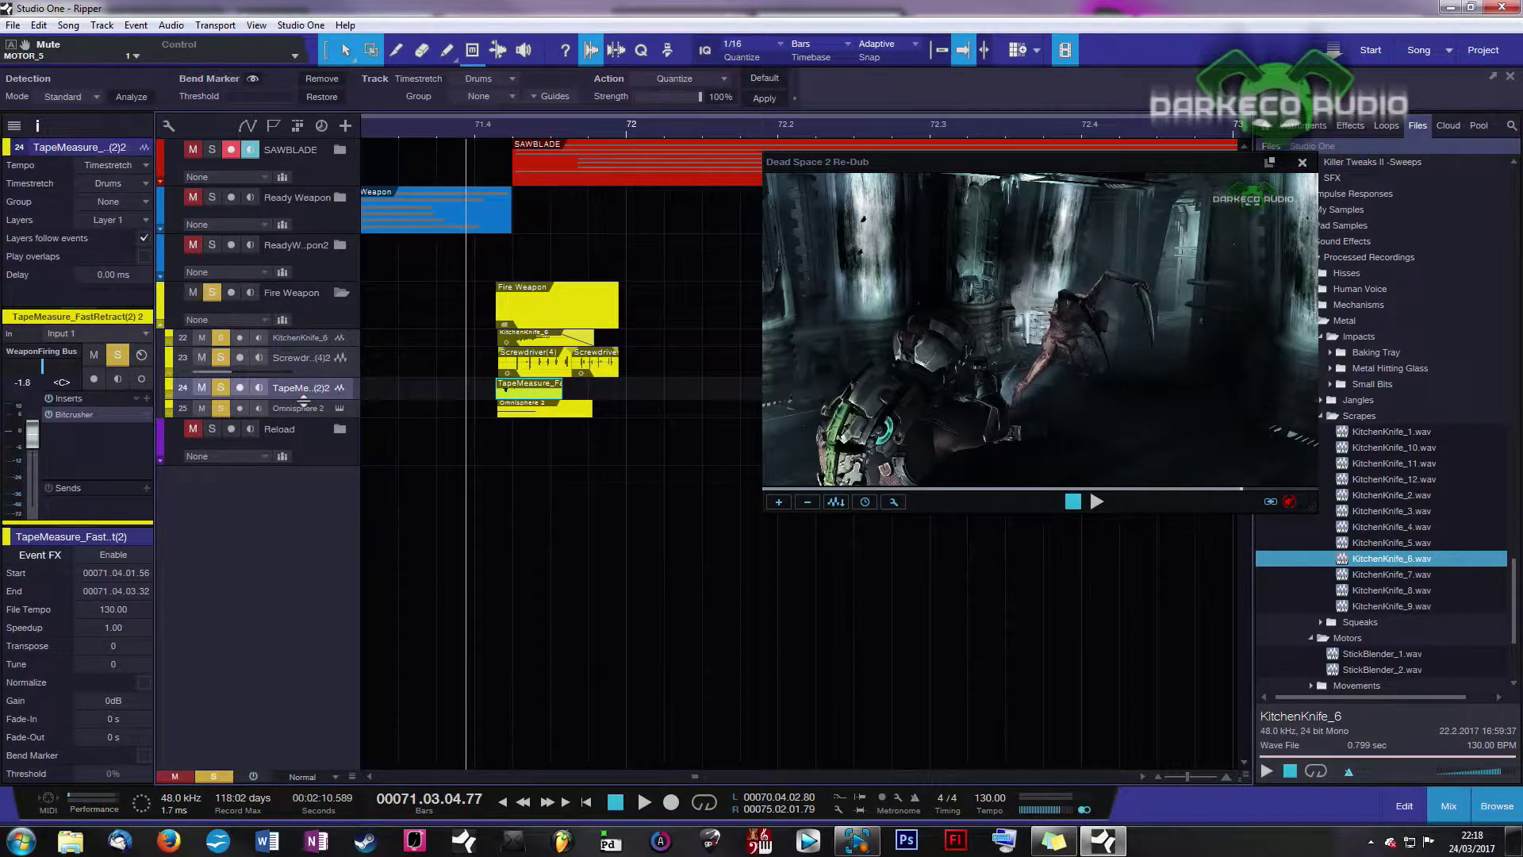
drag(315, 416, 317, 531)
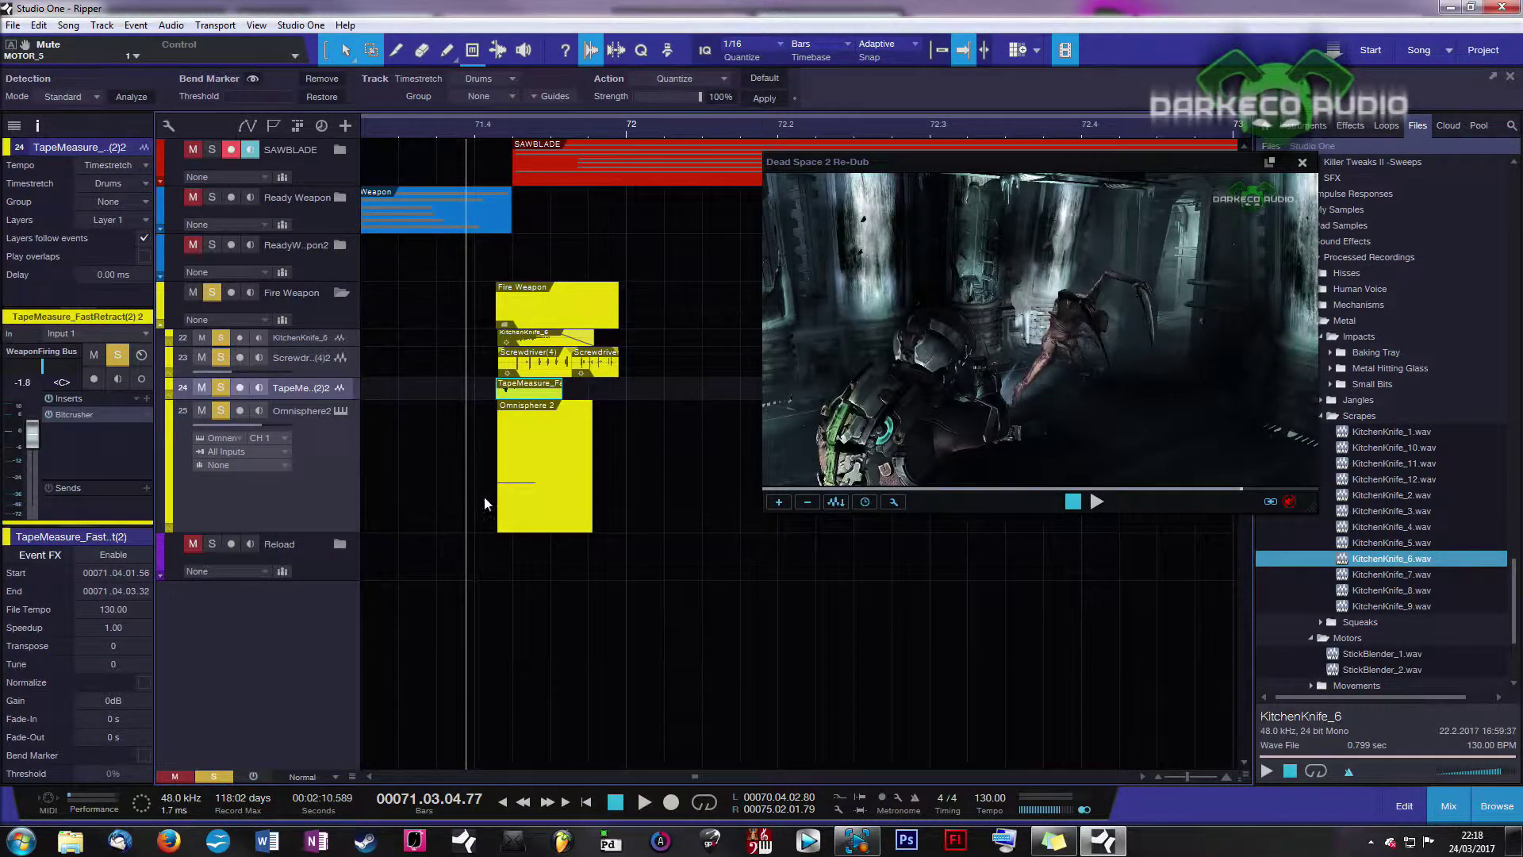
key(8)
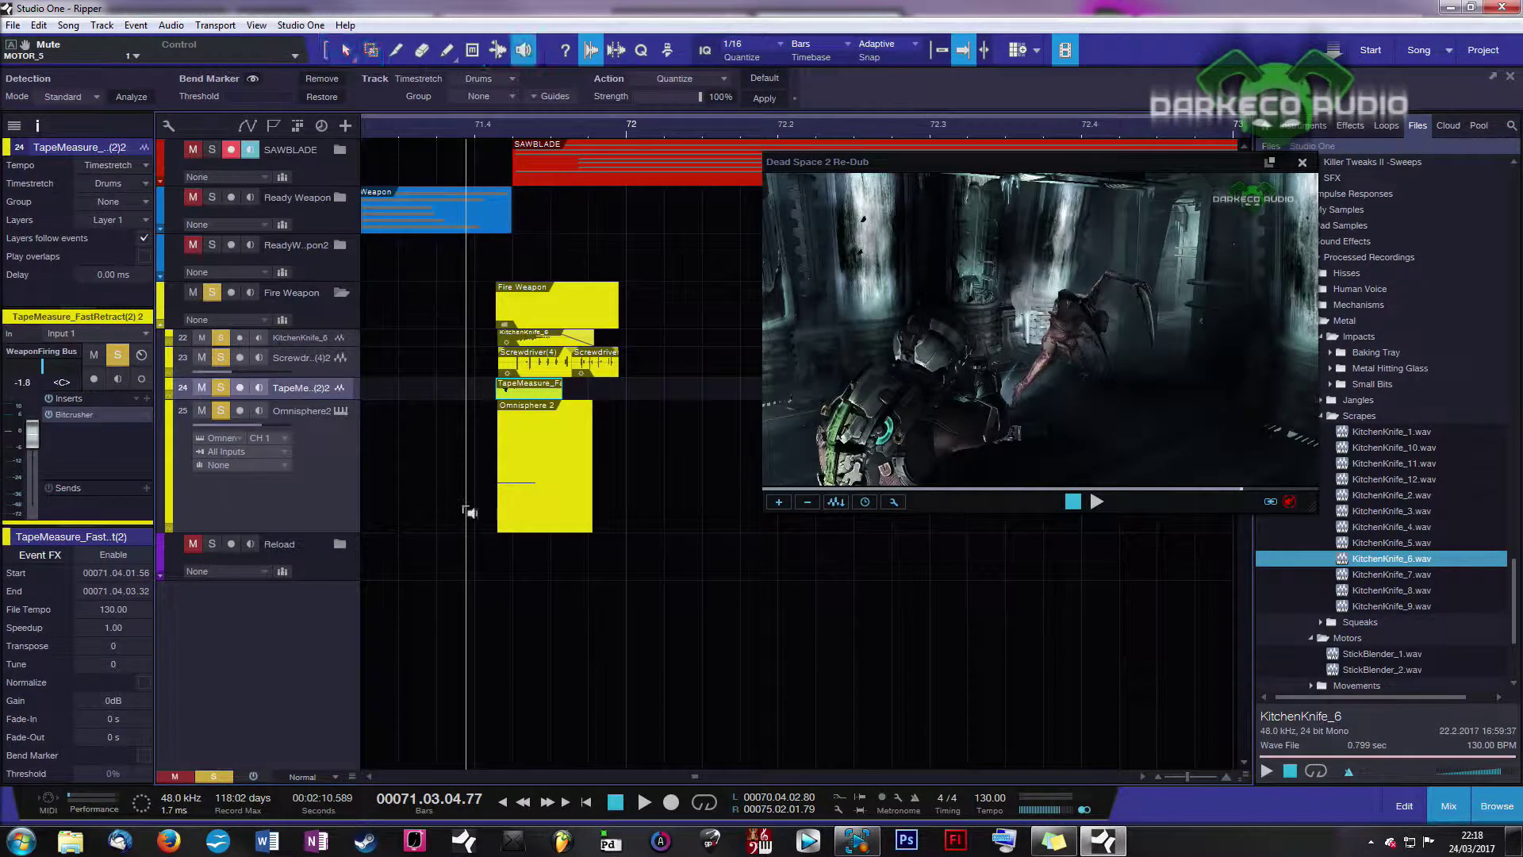
click(513, 507)
click(450, 487)
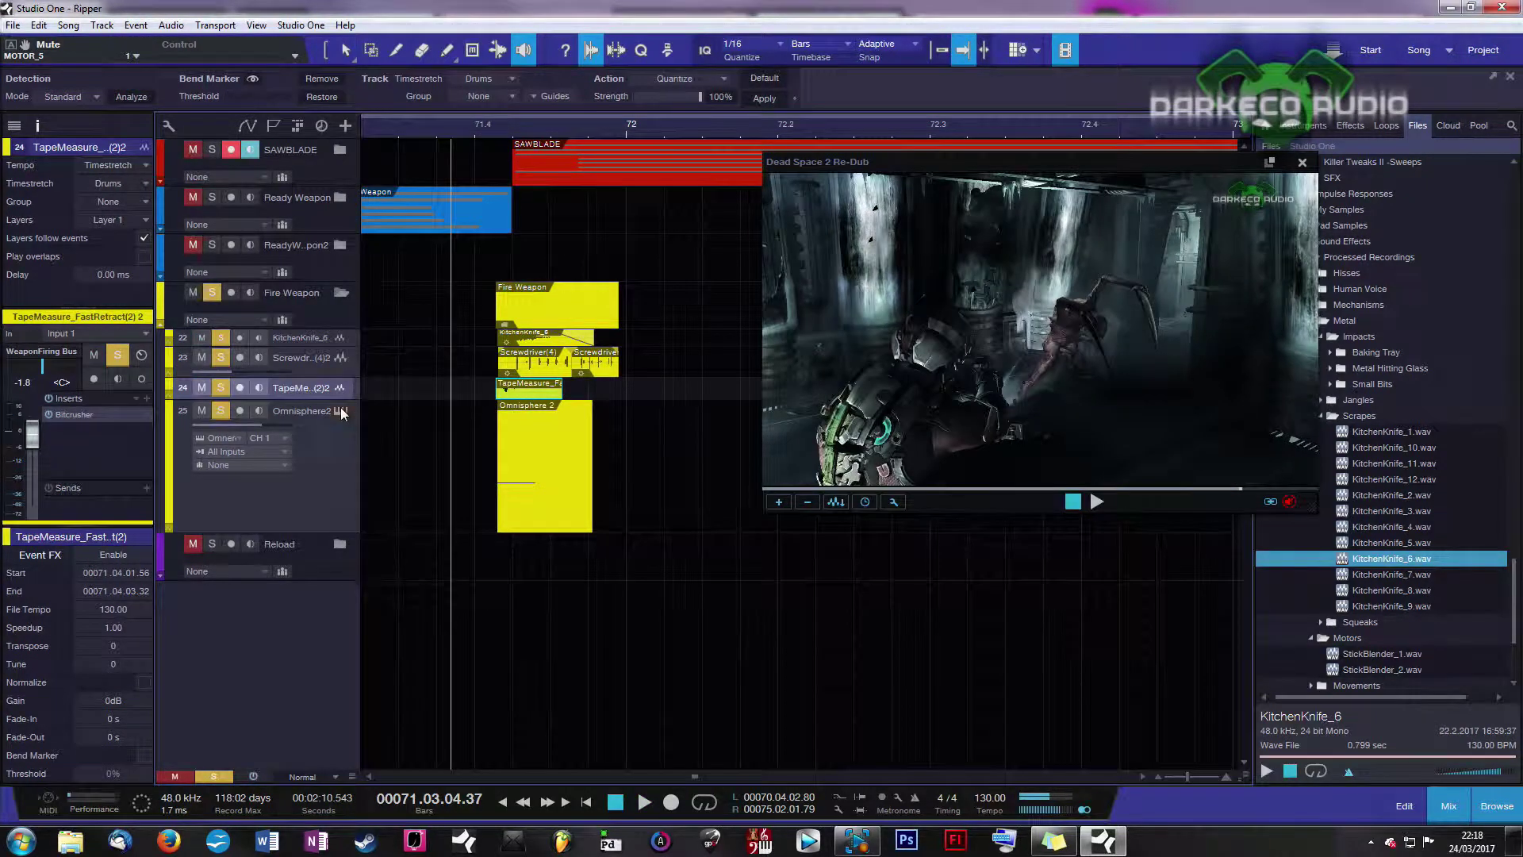
Open the Omnisphere 2 instrument to examine layer A's Hotheads 1 oscillator and audition its part
key(F11)
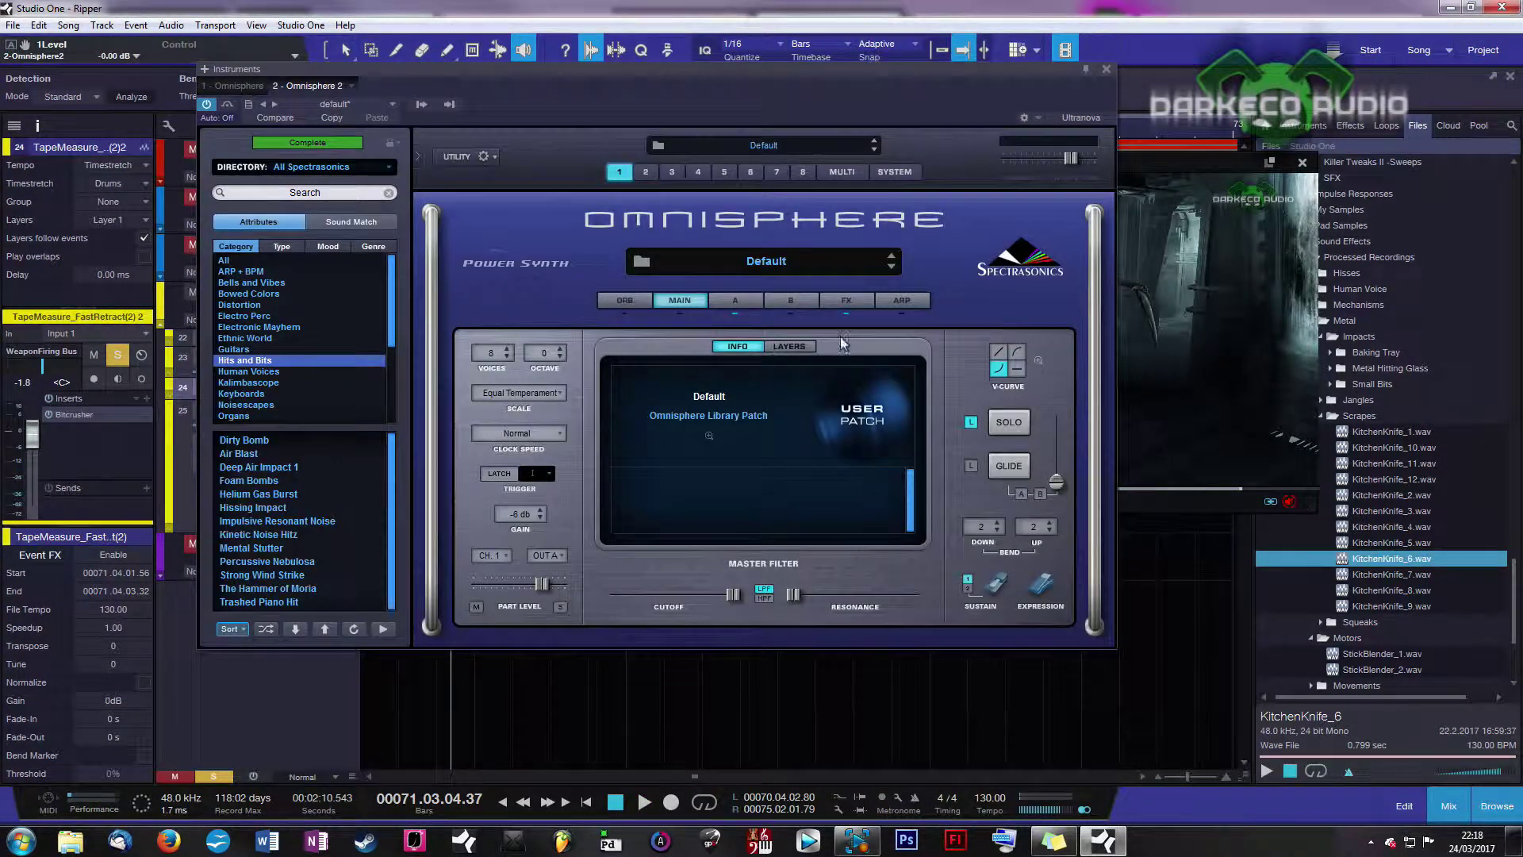
click(734, 301)
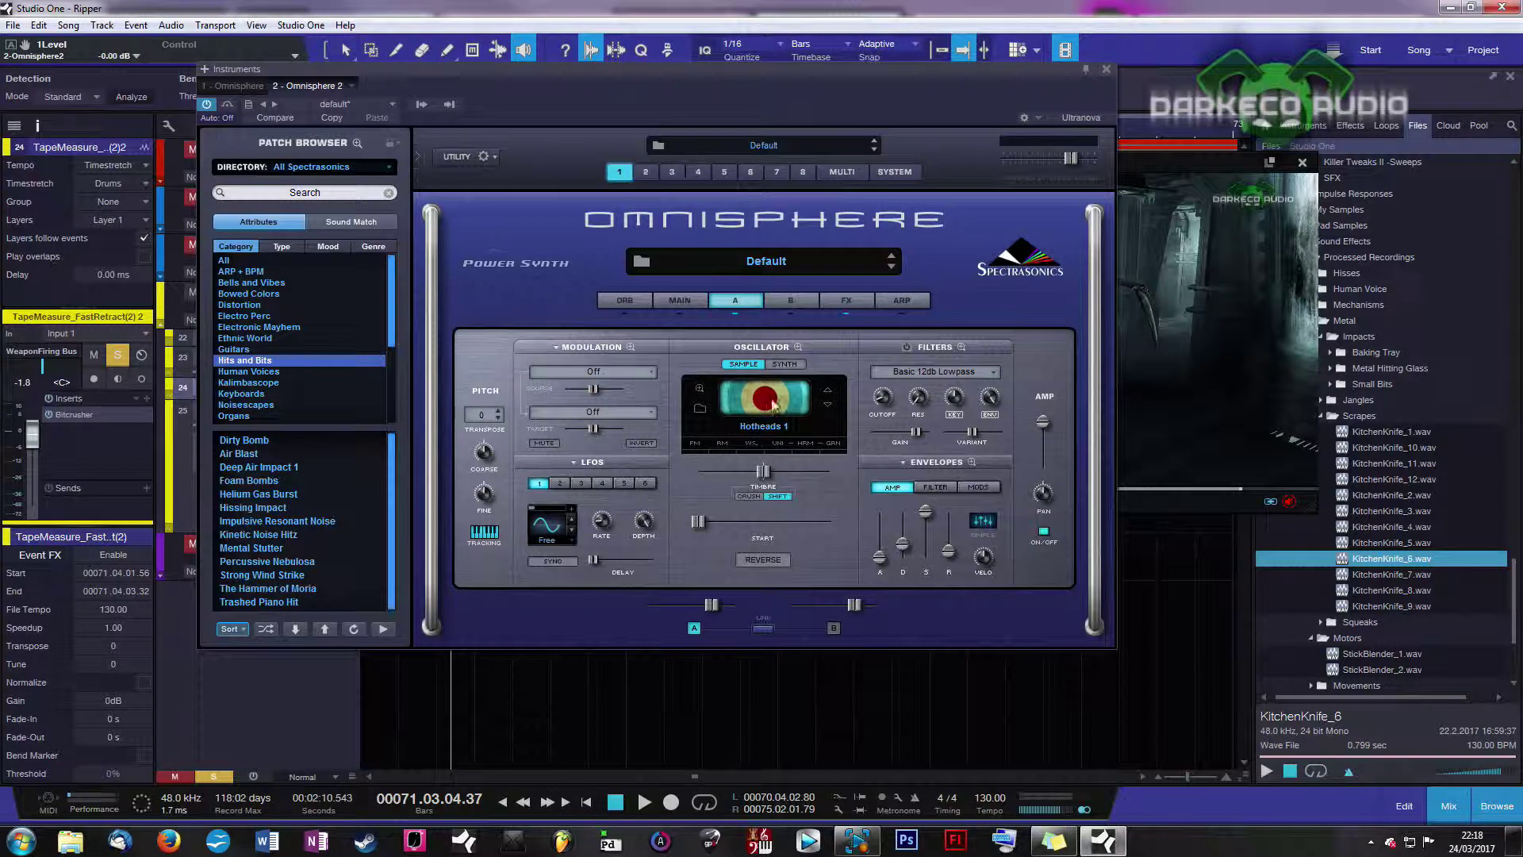
drag(789, 79, 671, 79)
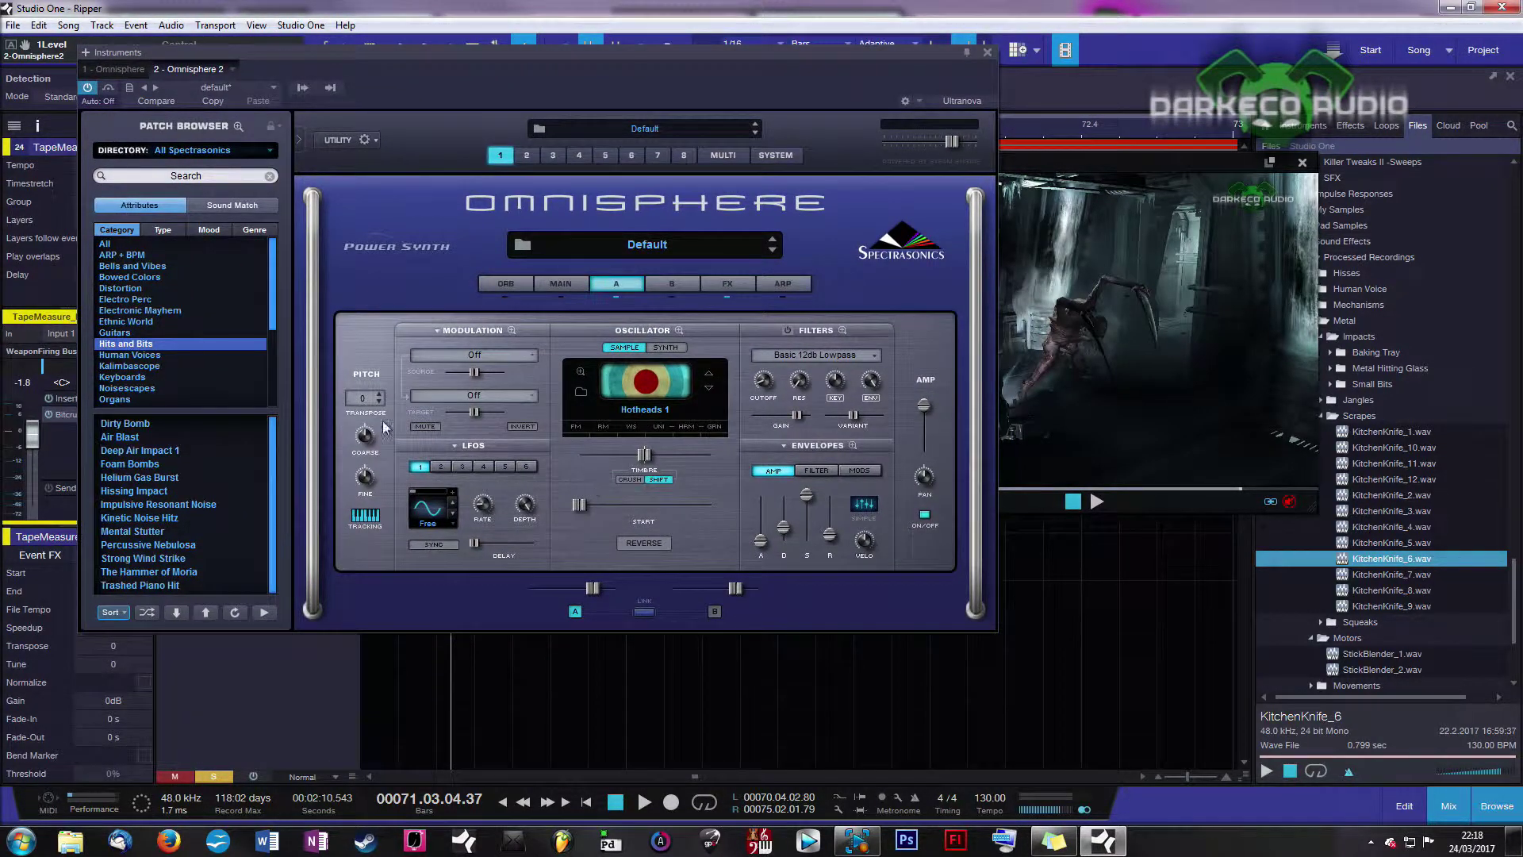
drag(508, 52, 1009, 129)
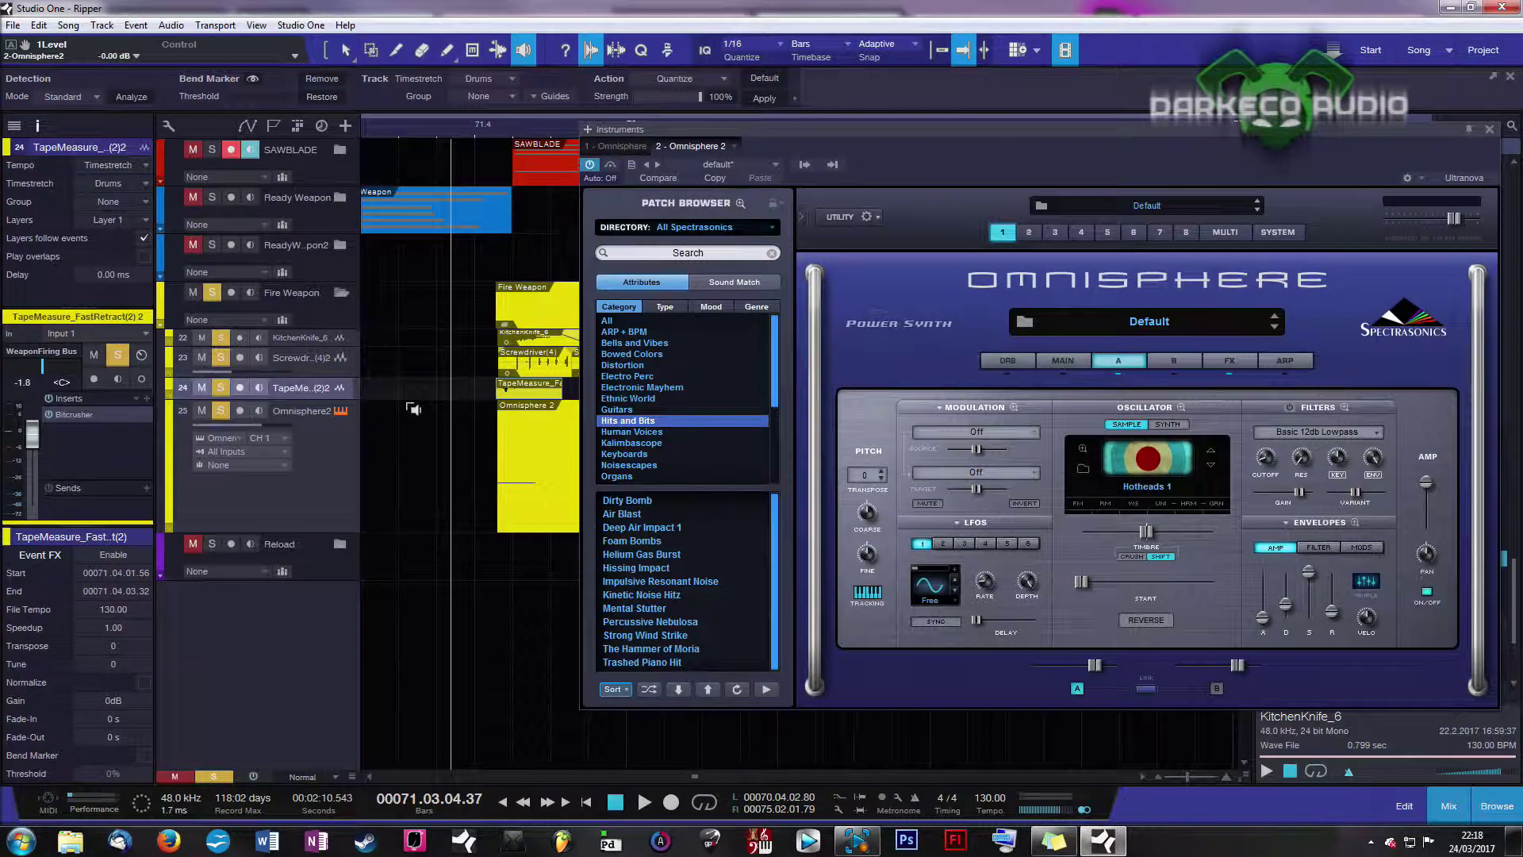
click(486, 474)
drag(1001, 131, 595, 121)
click(1083, 119)
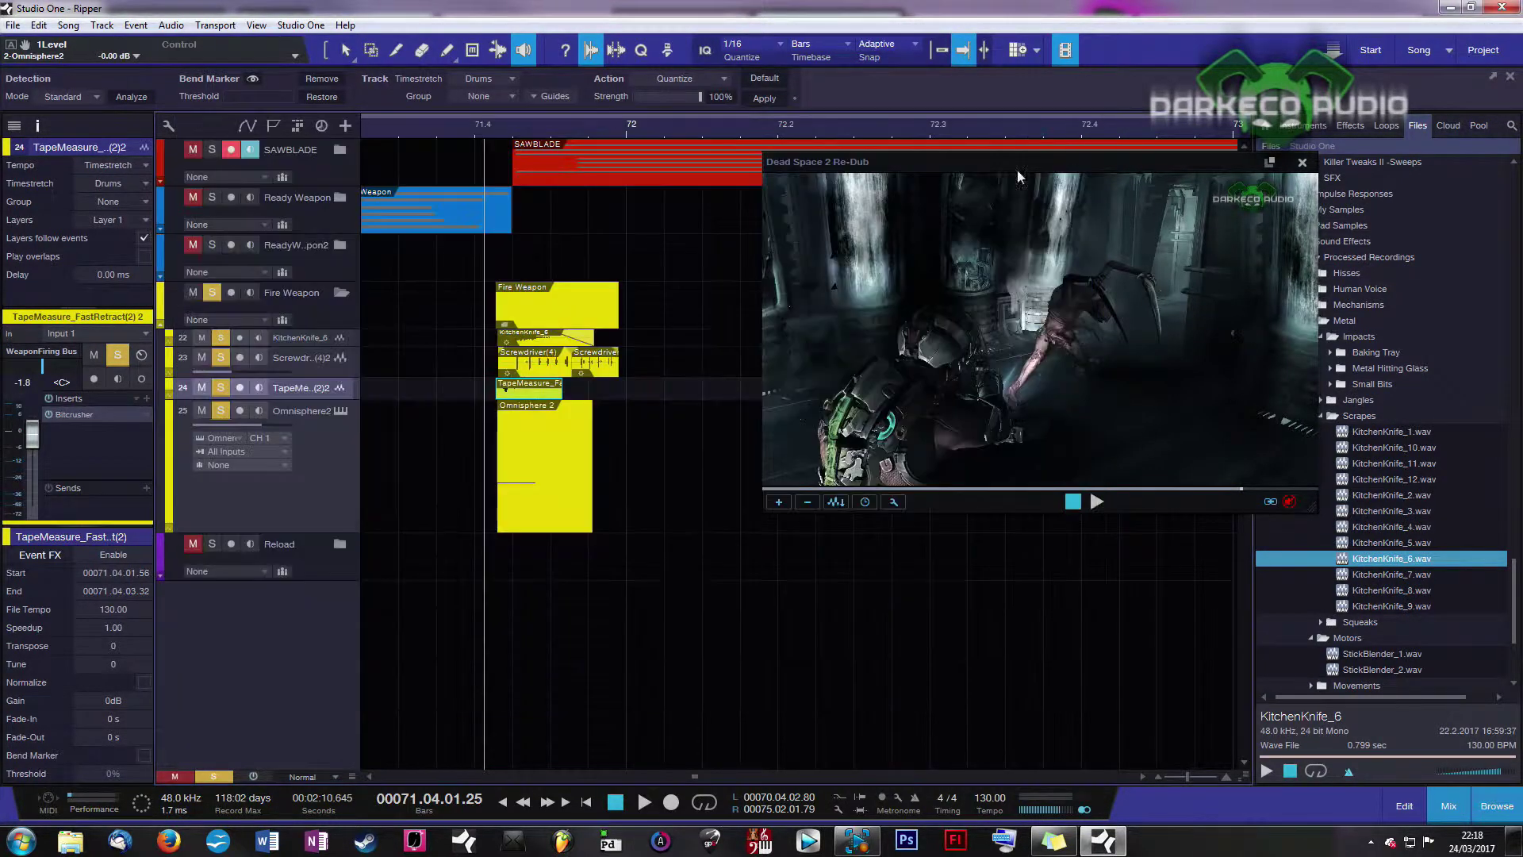
Compact the Omnisphere 2 track, collapse the Fire Weapon folder, and clear the folder's solo
drag(293, 532, 288, 426)
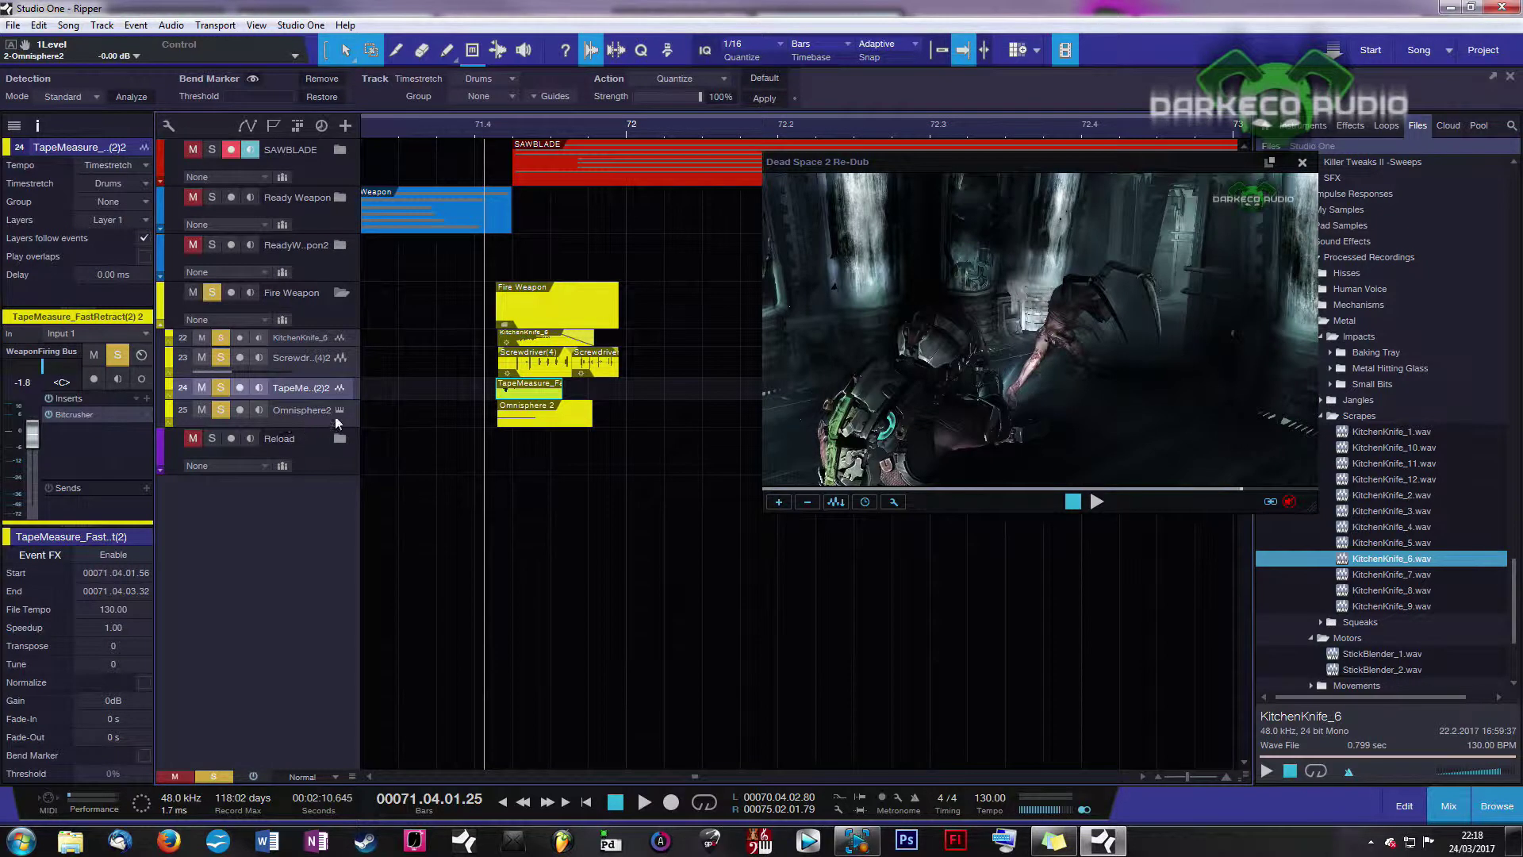
click(161, 327)
click(198, 295)
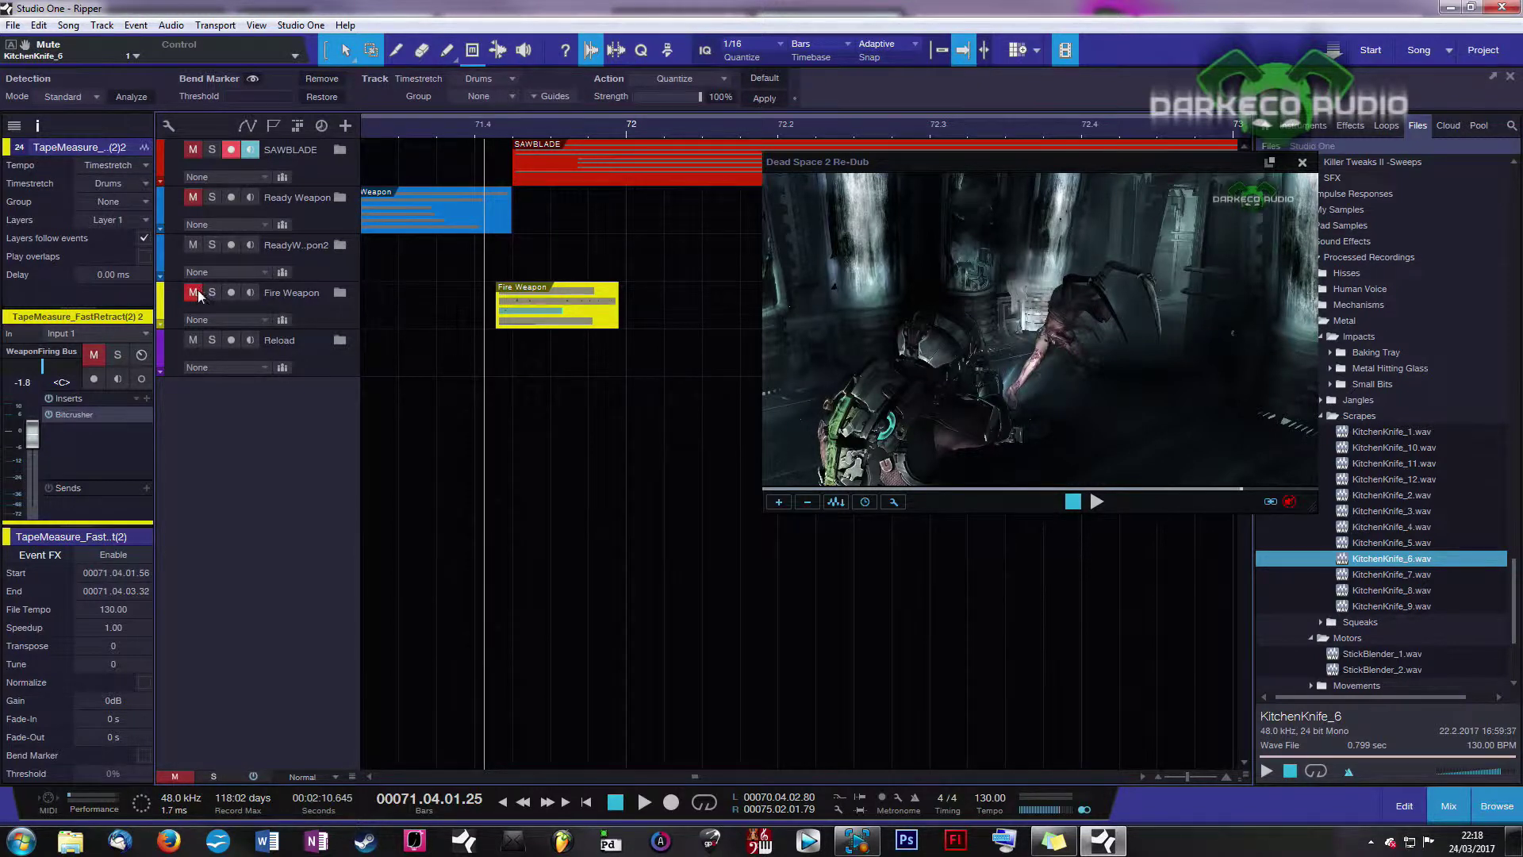
Solo the Fire Weapon, both Ready Weapon, and SAWBLADE folders and play them together from before the Ready Weapon clips
click(211, 293)
click(211, 197)
click(212, 149)
scroll(454, 134, down, 3)
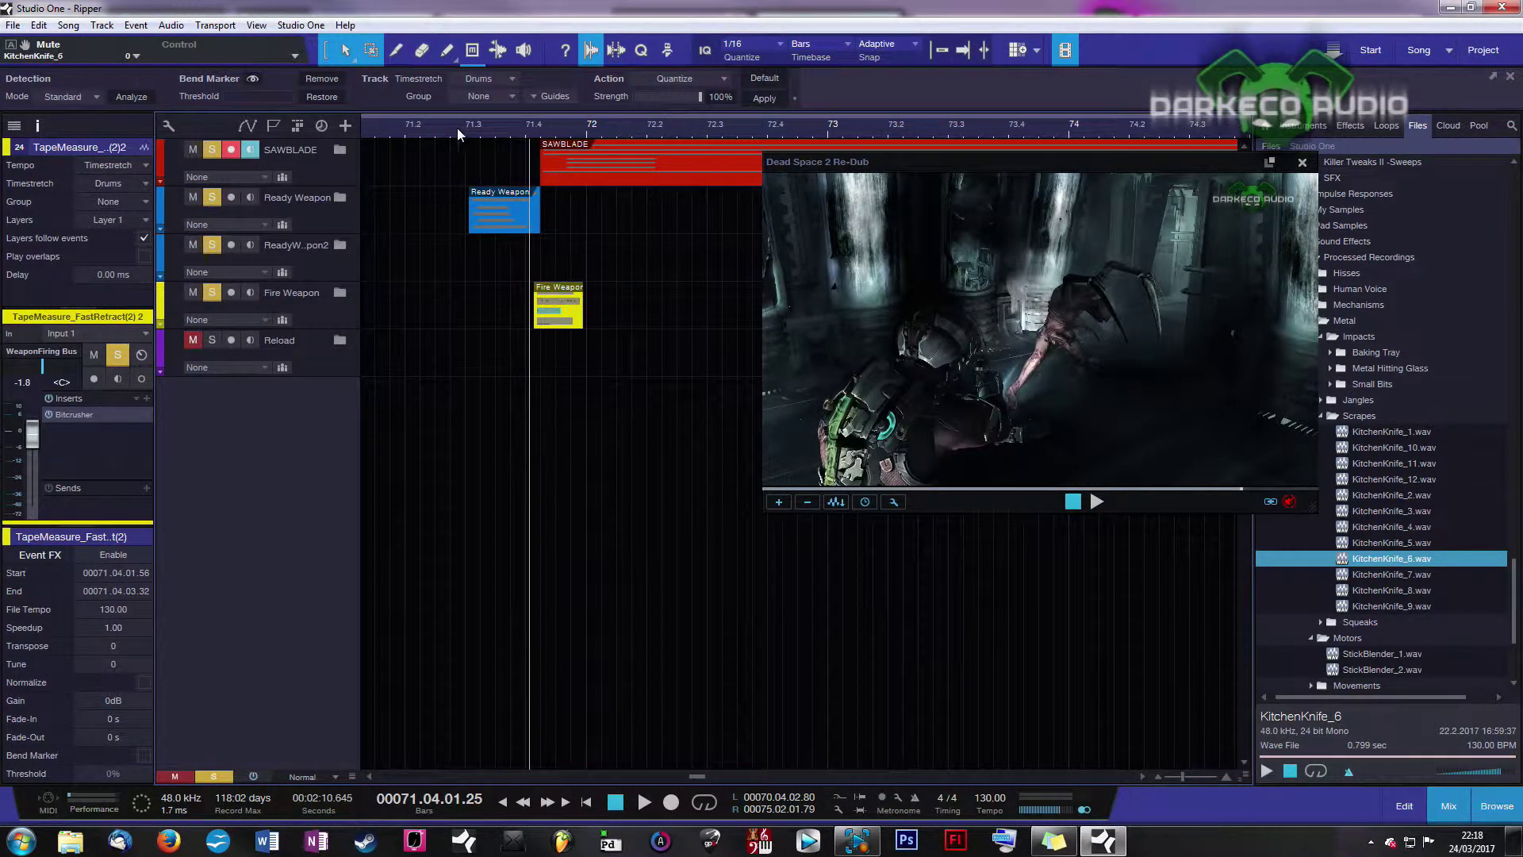
click(457, 127)
key(space)
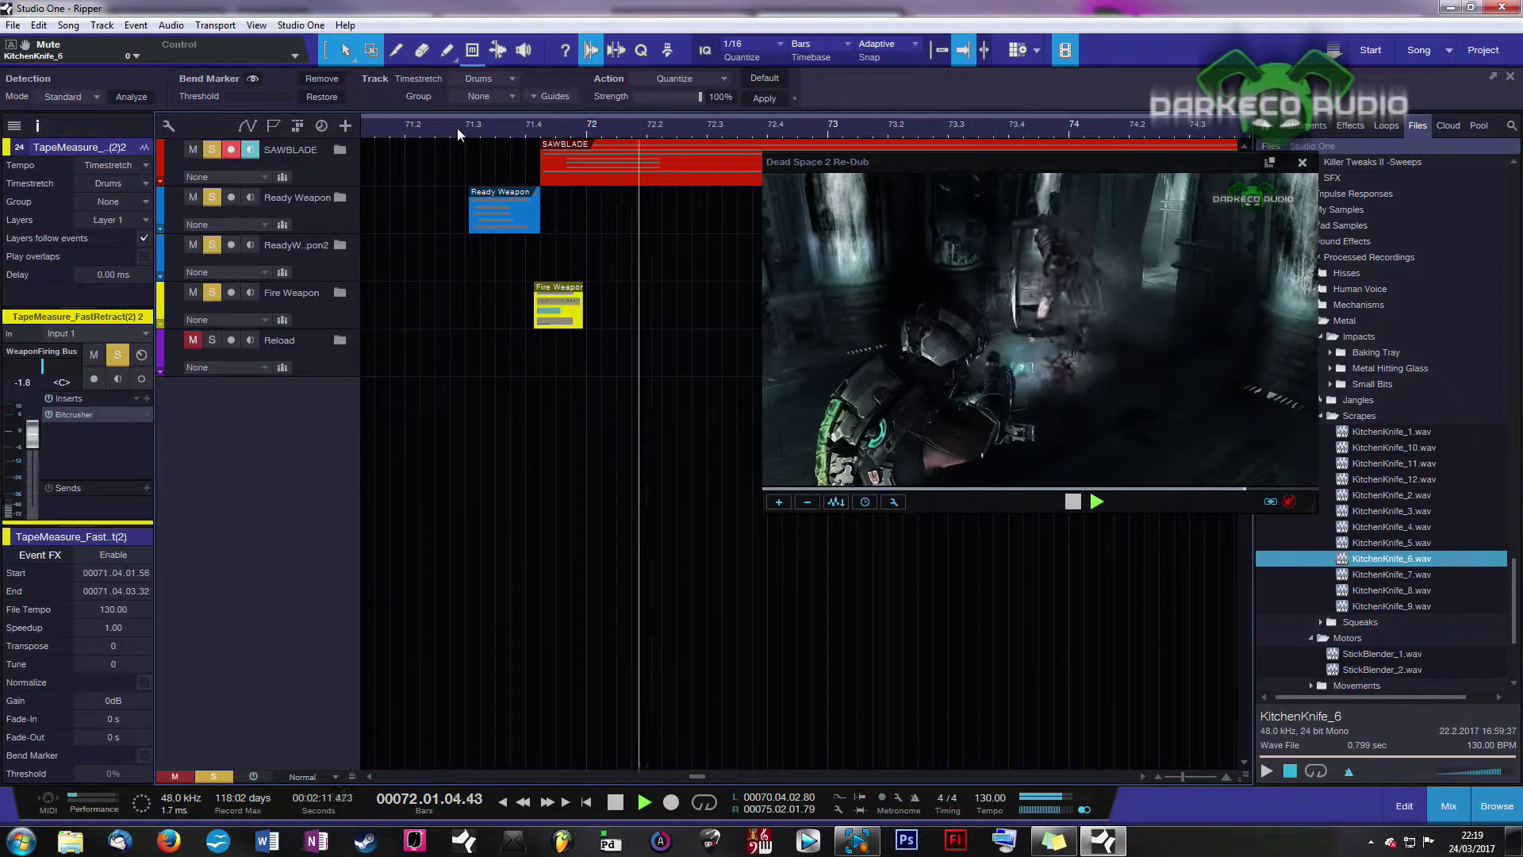
key(space)
click(405, 129)
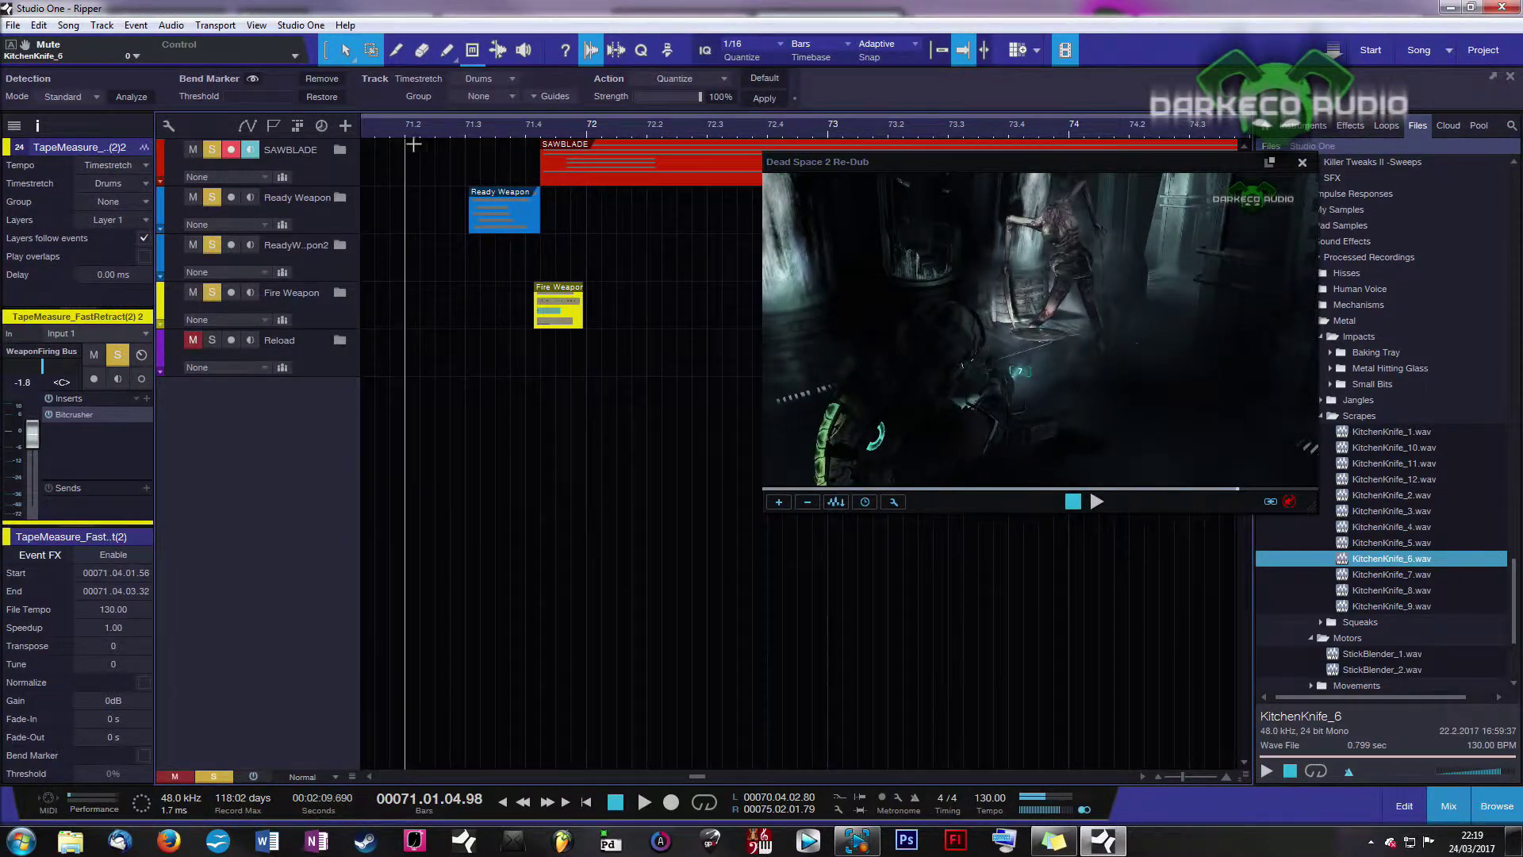
key(space)
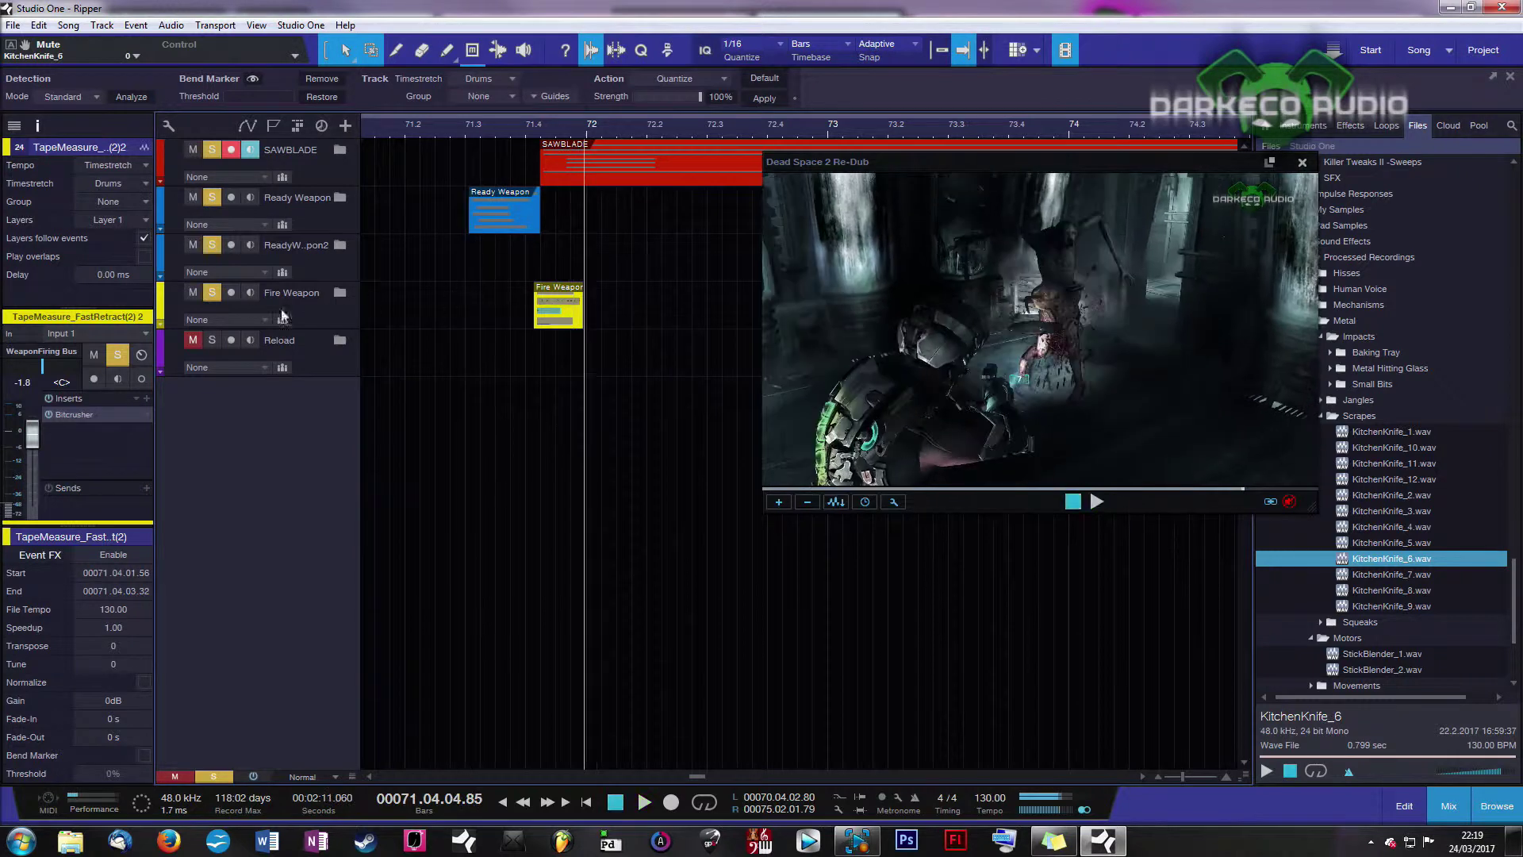
Unsolo the SAWBLADE and both Ready Weapon folders and play the Fire Weapon folder alone against the video
click(212, 150)
click(213, 198)
click(214, 245)
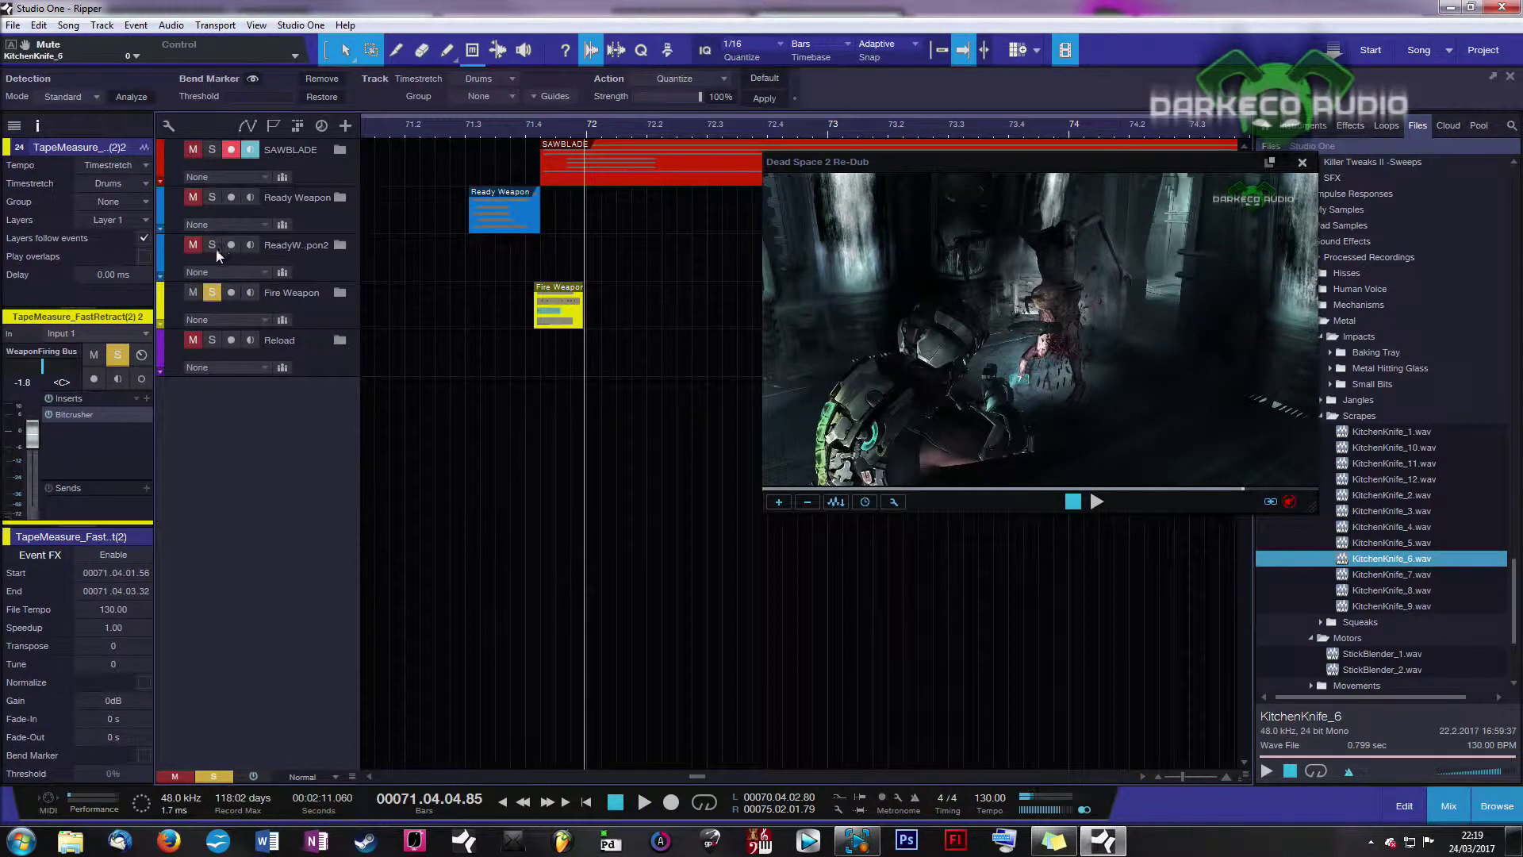
click(458, 133)
key(space)
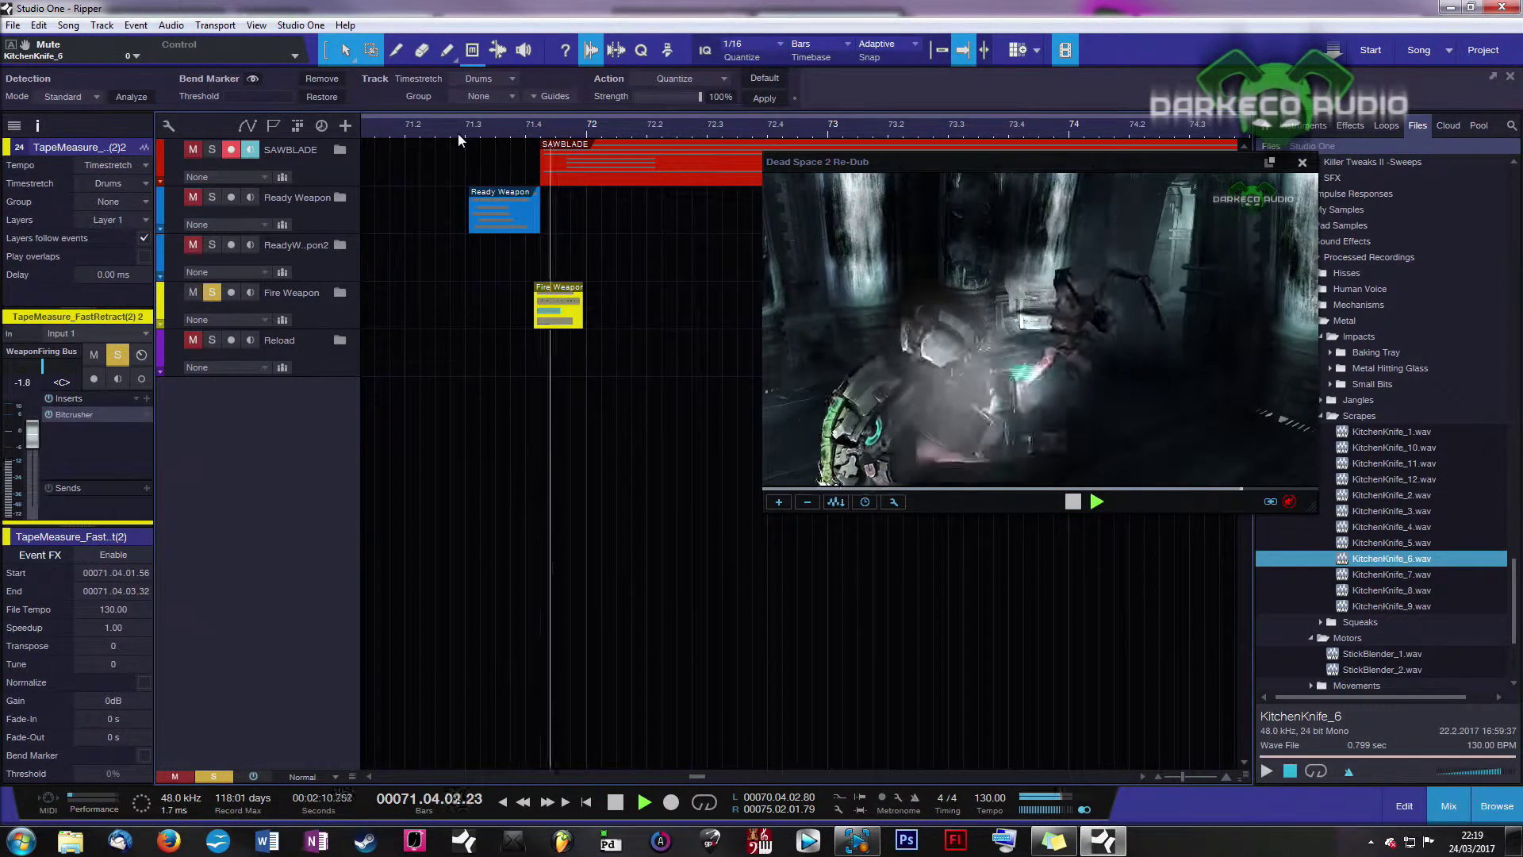
key(space)
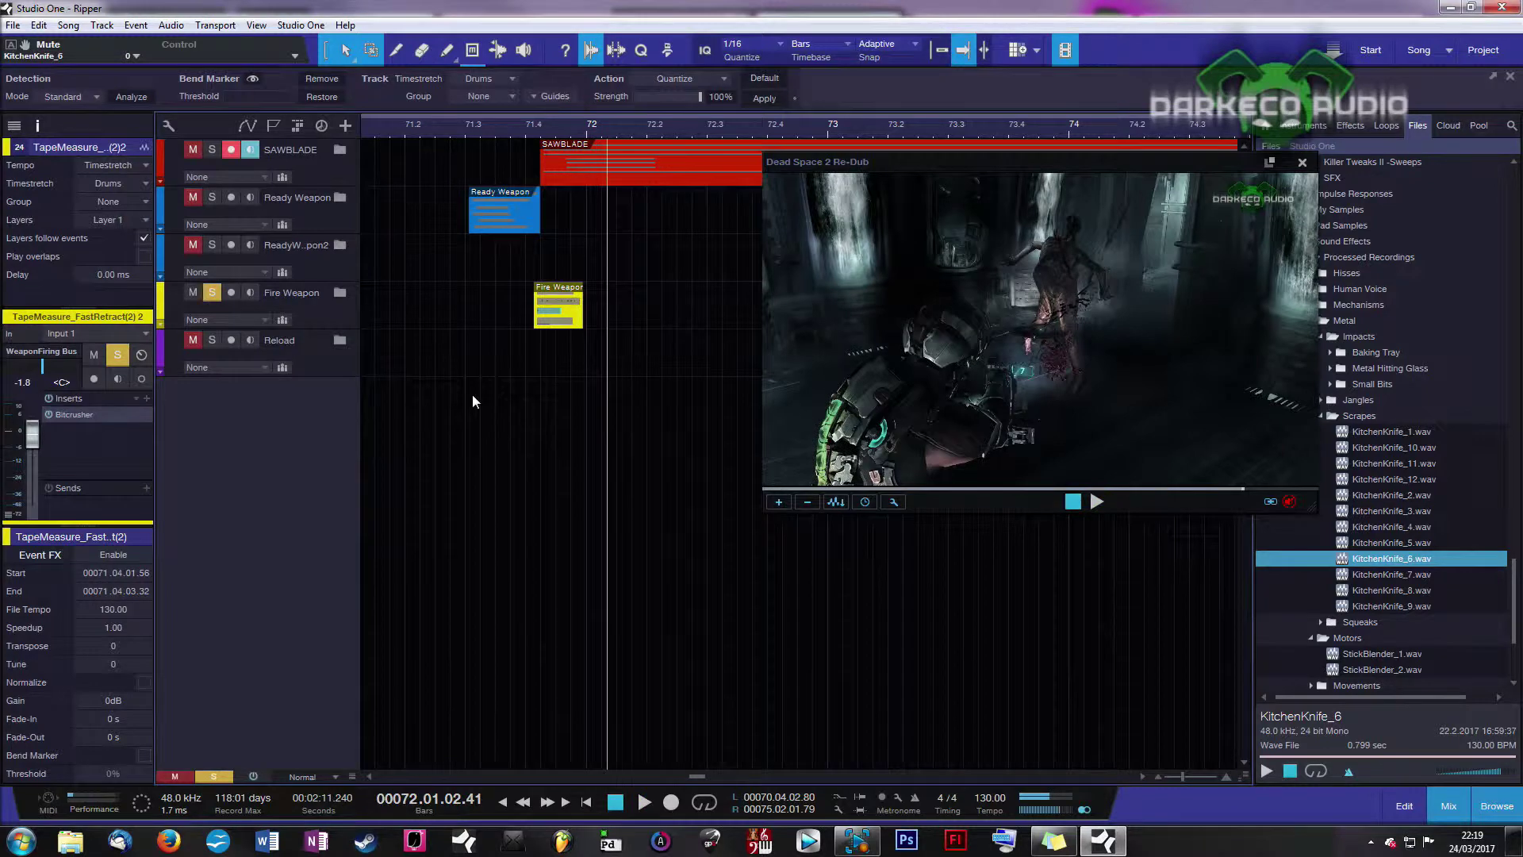
Unsolo the Fire Weapon folder, expand the Reload folder, and locate its clips between bars 79 and 80
click(213, 293)
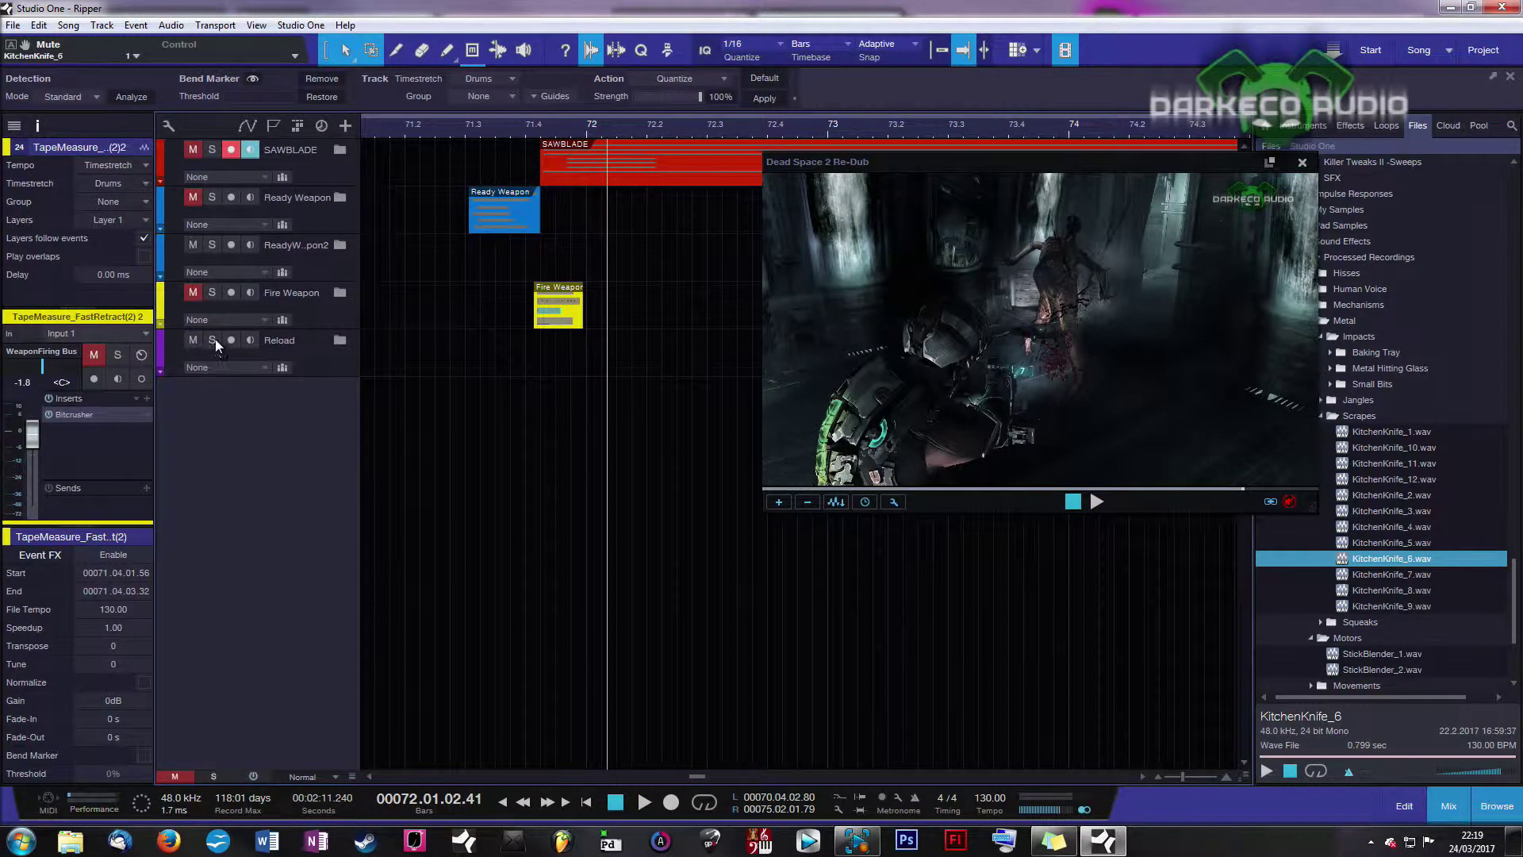
click(162, 378)
key(w)
key(w)
key(w)
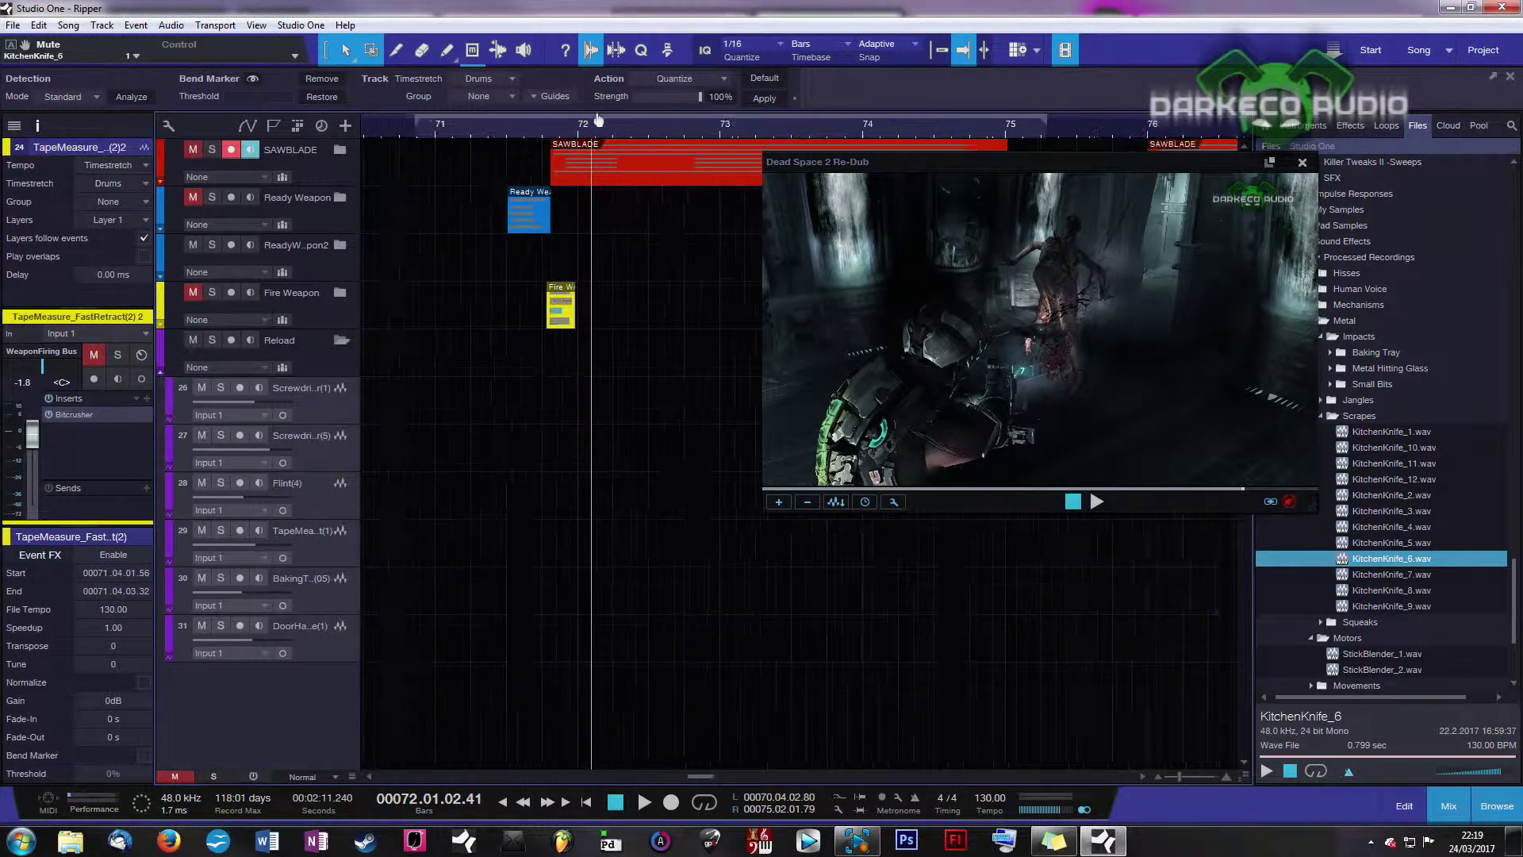
key(e)
key(e)
key(e)
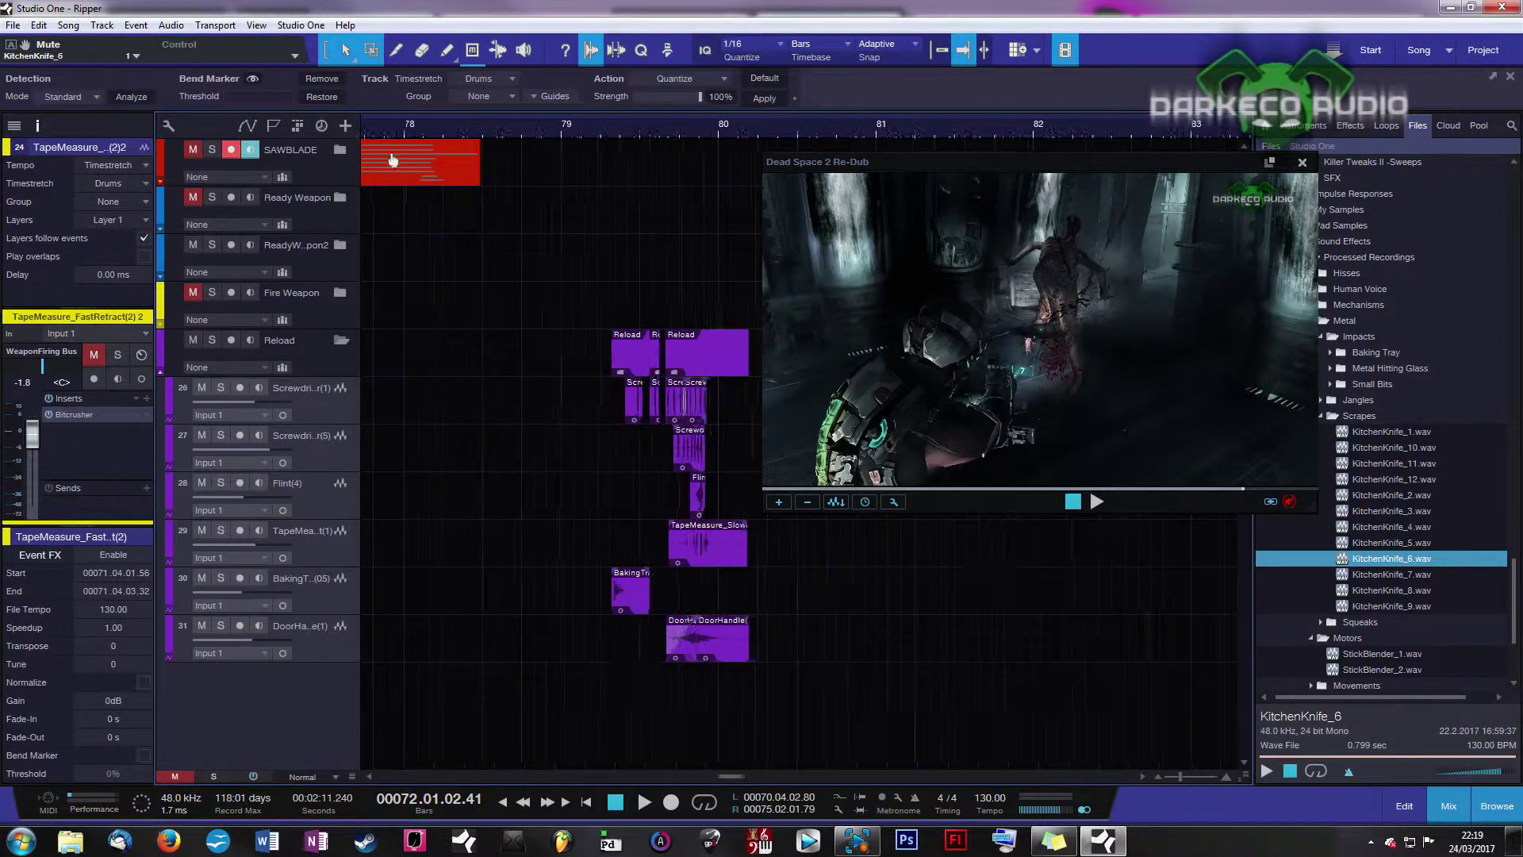
drag(464, 124, 462, 163)
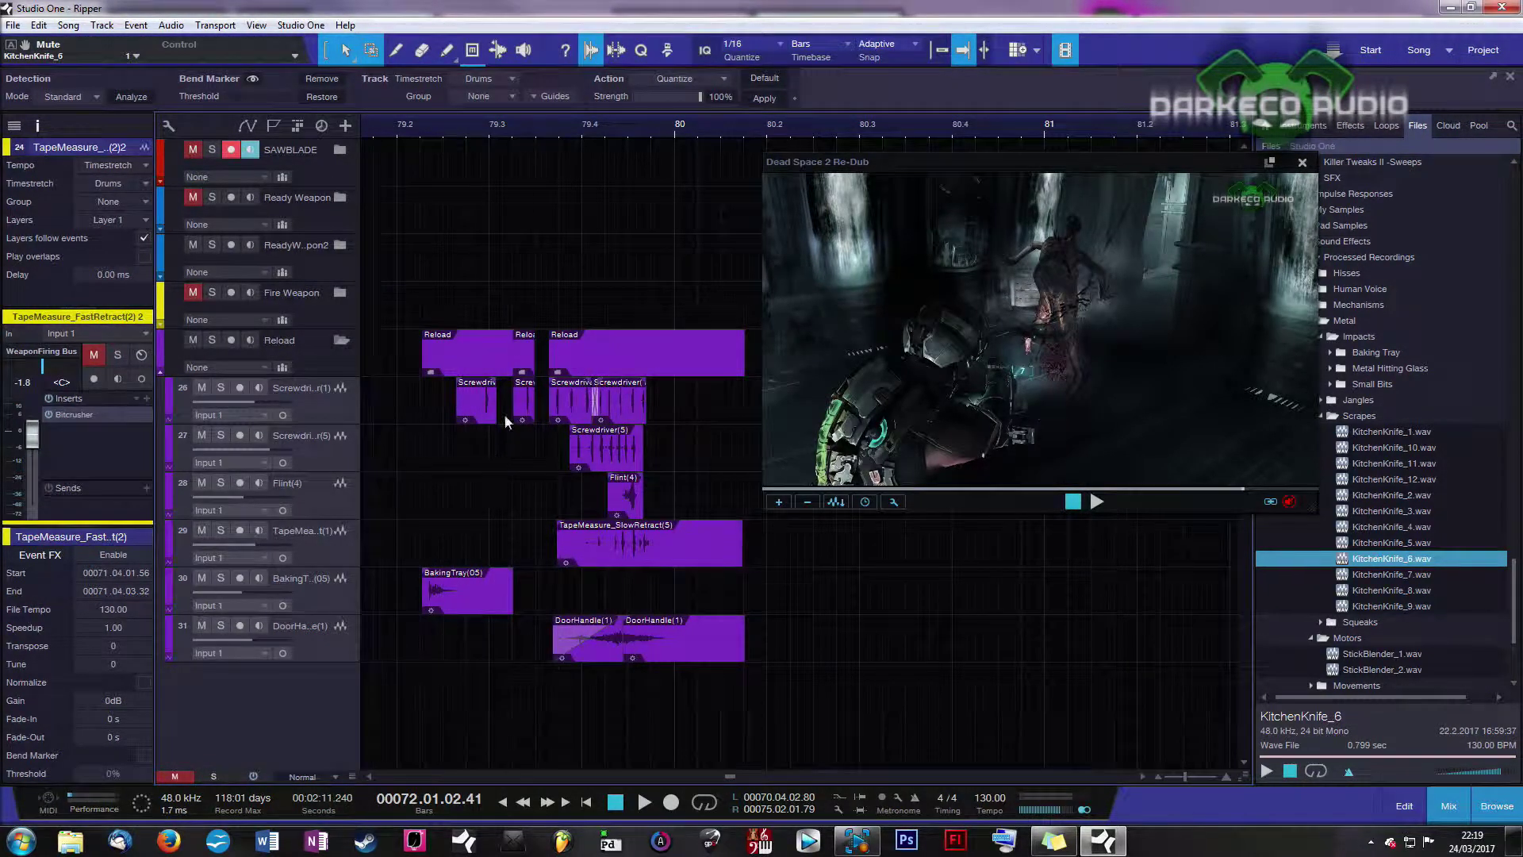
Audition the Screwdriver(1) layer of the Reload folder from just before its first clip
key(8)
click(433, 418)
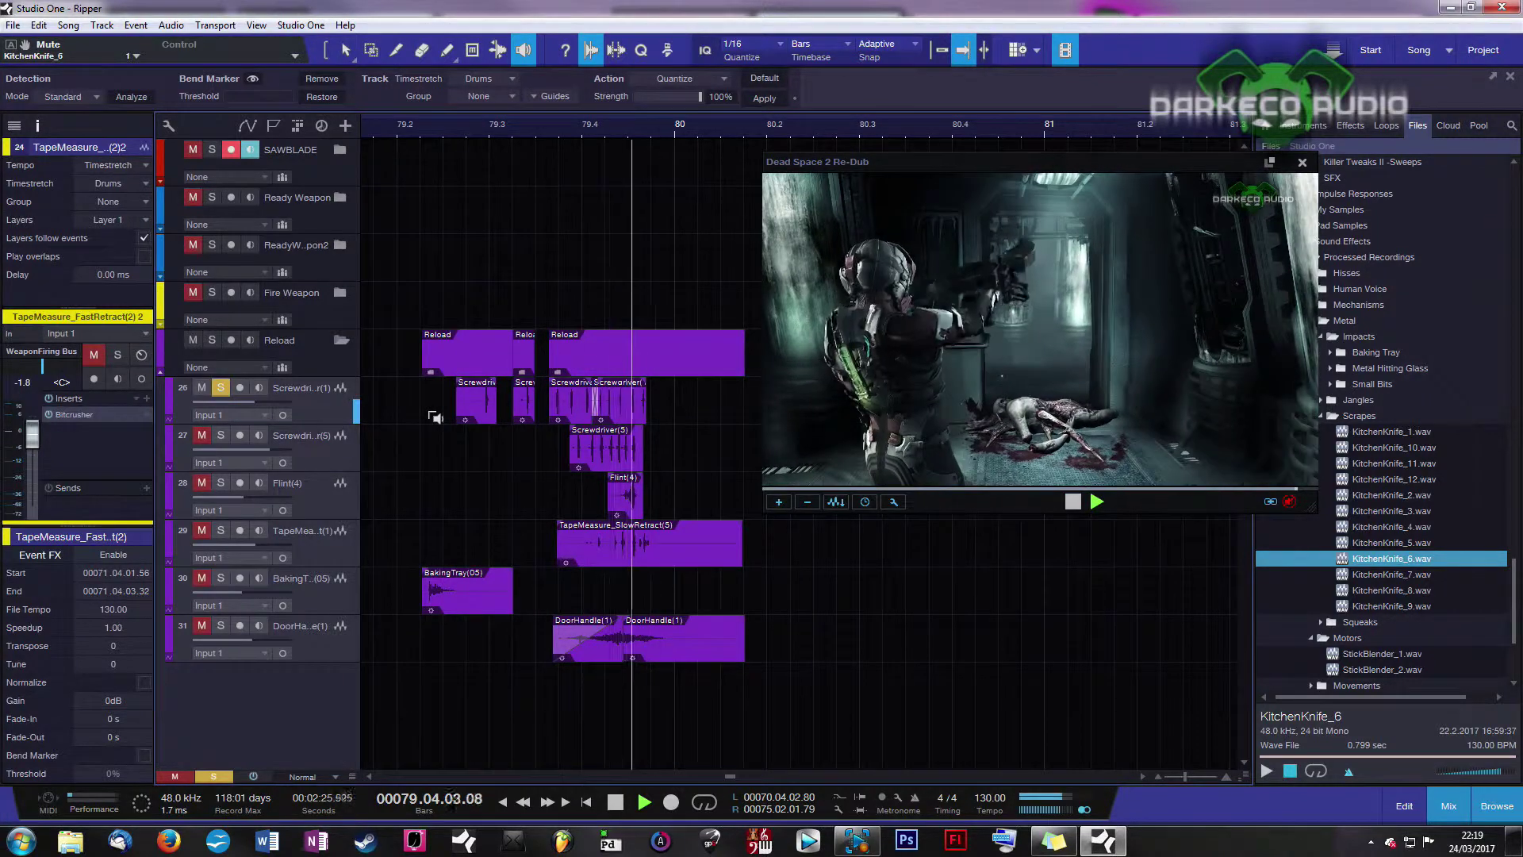
key(1)
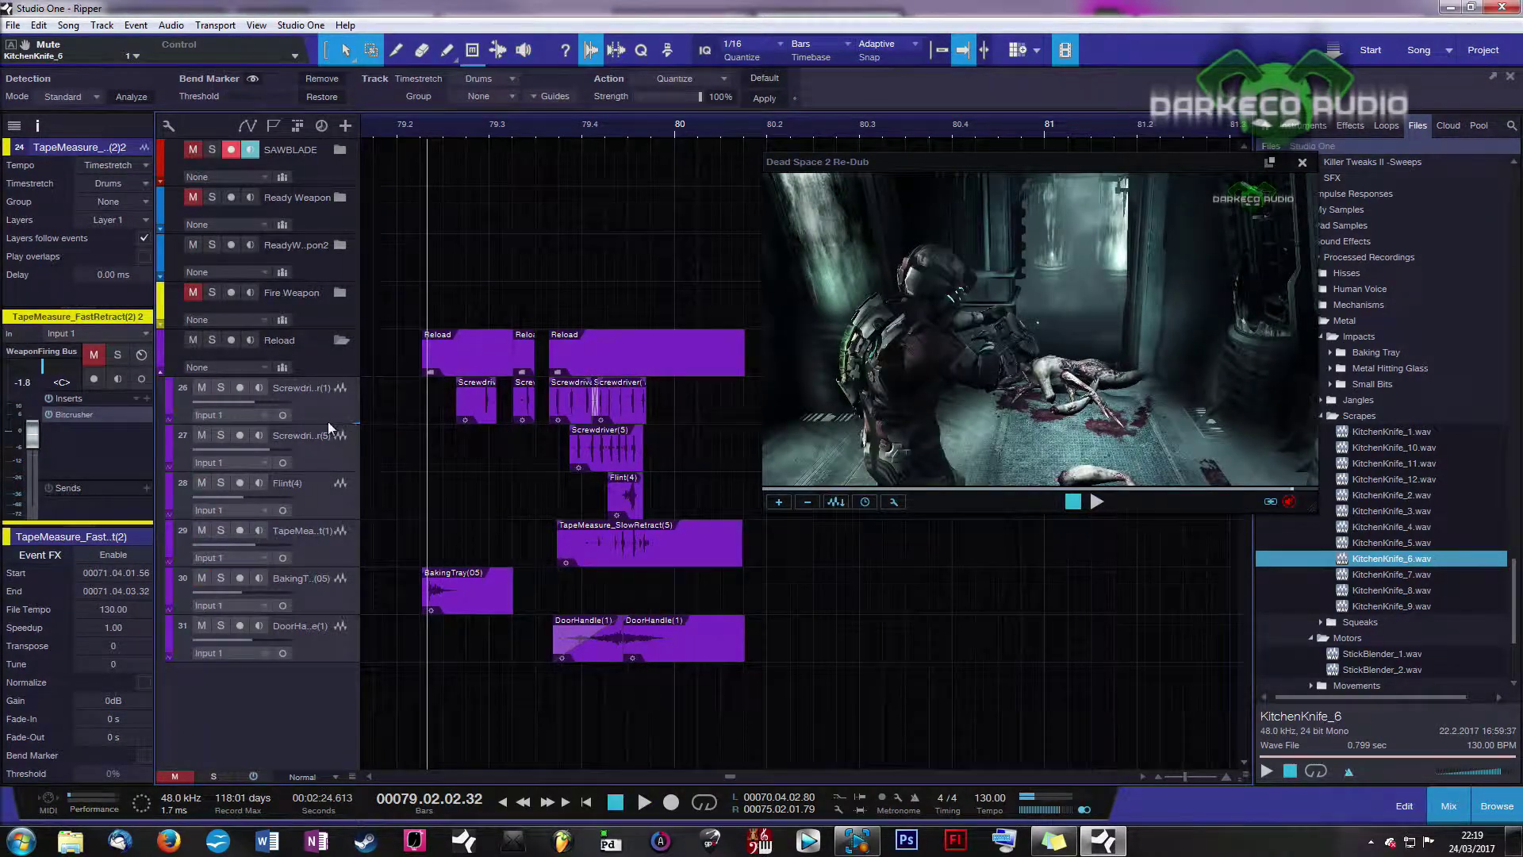
Enlarge the Reload folder's Screwdriver(1) track and audition its clips again
drag(326, 426, 304, 516)
scroll(527, 153, up, 3)
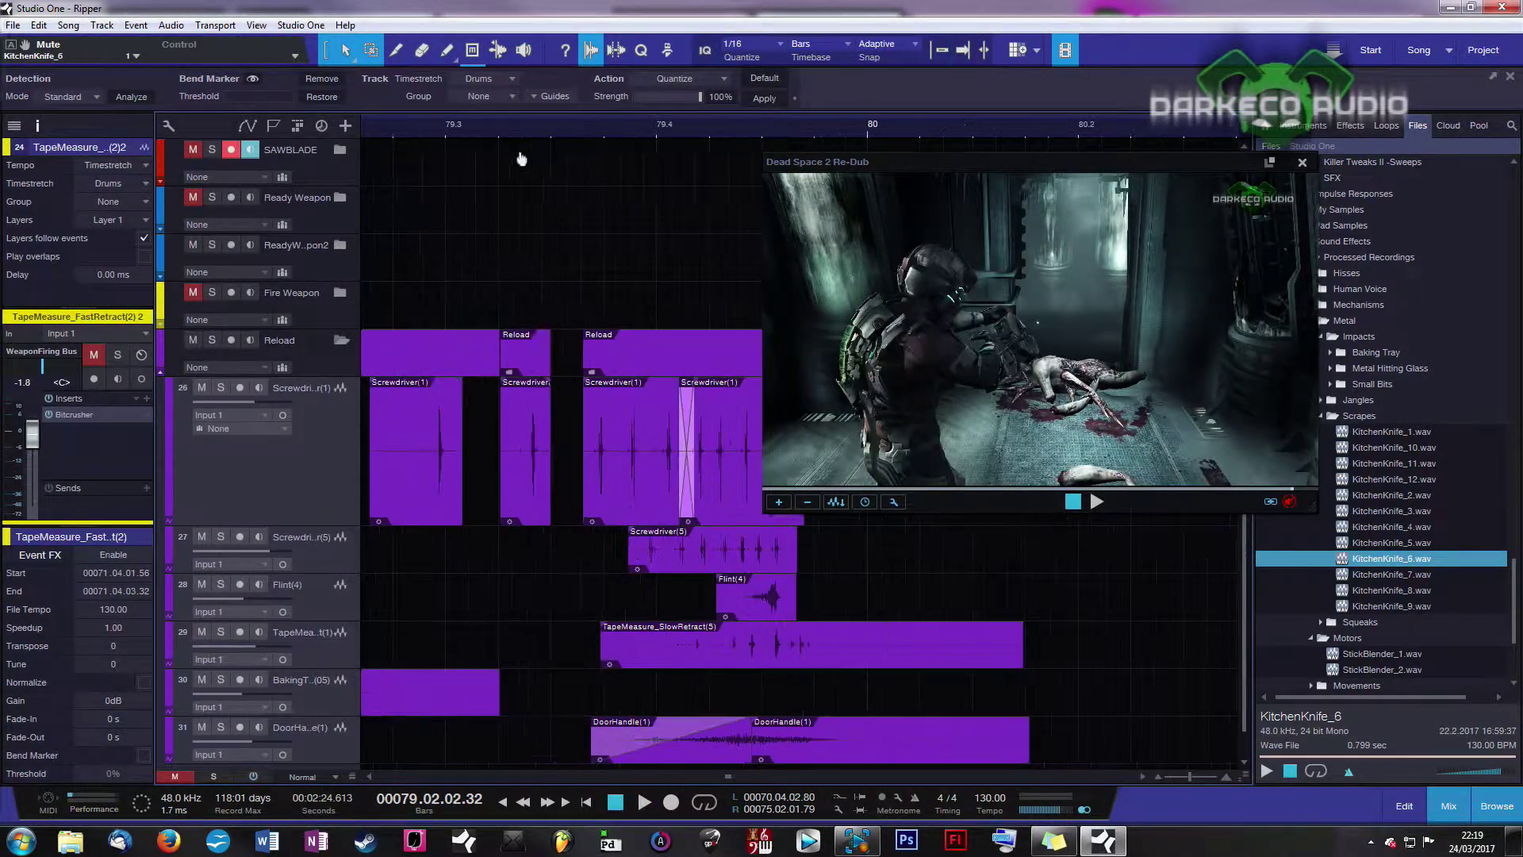
scroll(532, 131, down, 2)
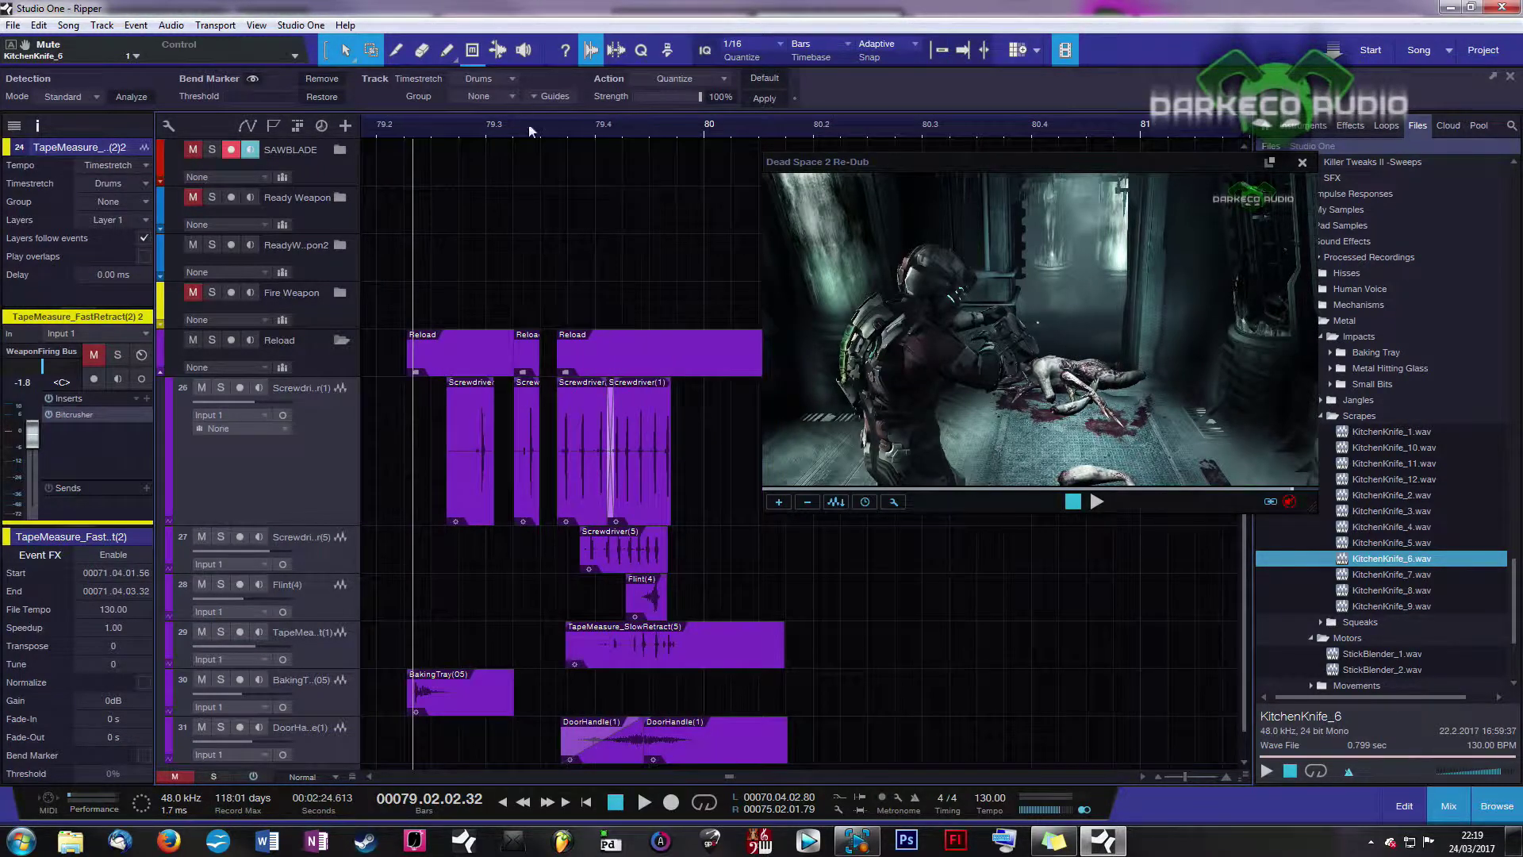
key(8)
click(403, 496)
drag(403, 496, 403, 495)
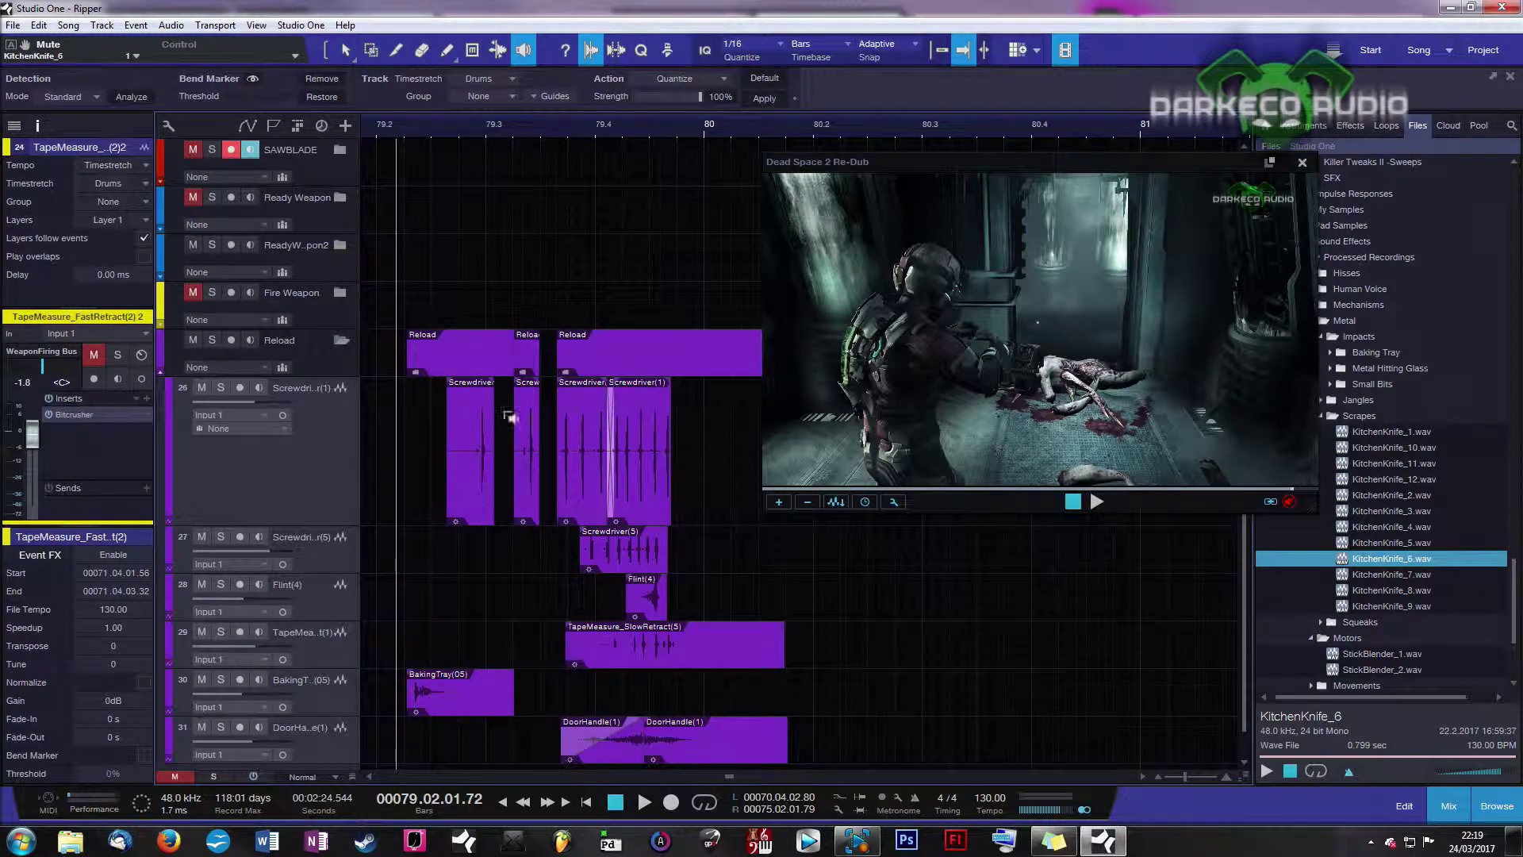
click(387, 497)
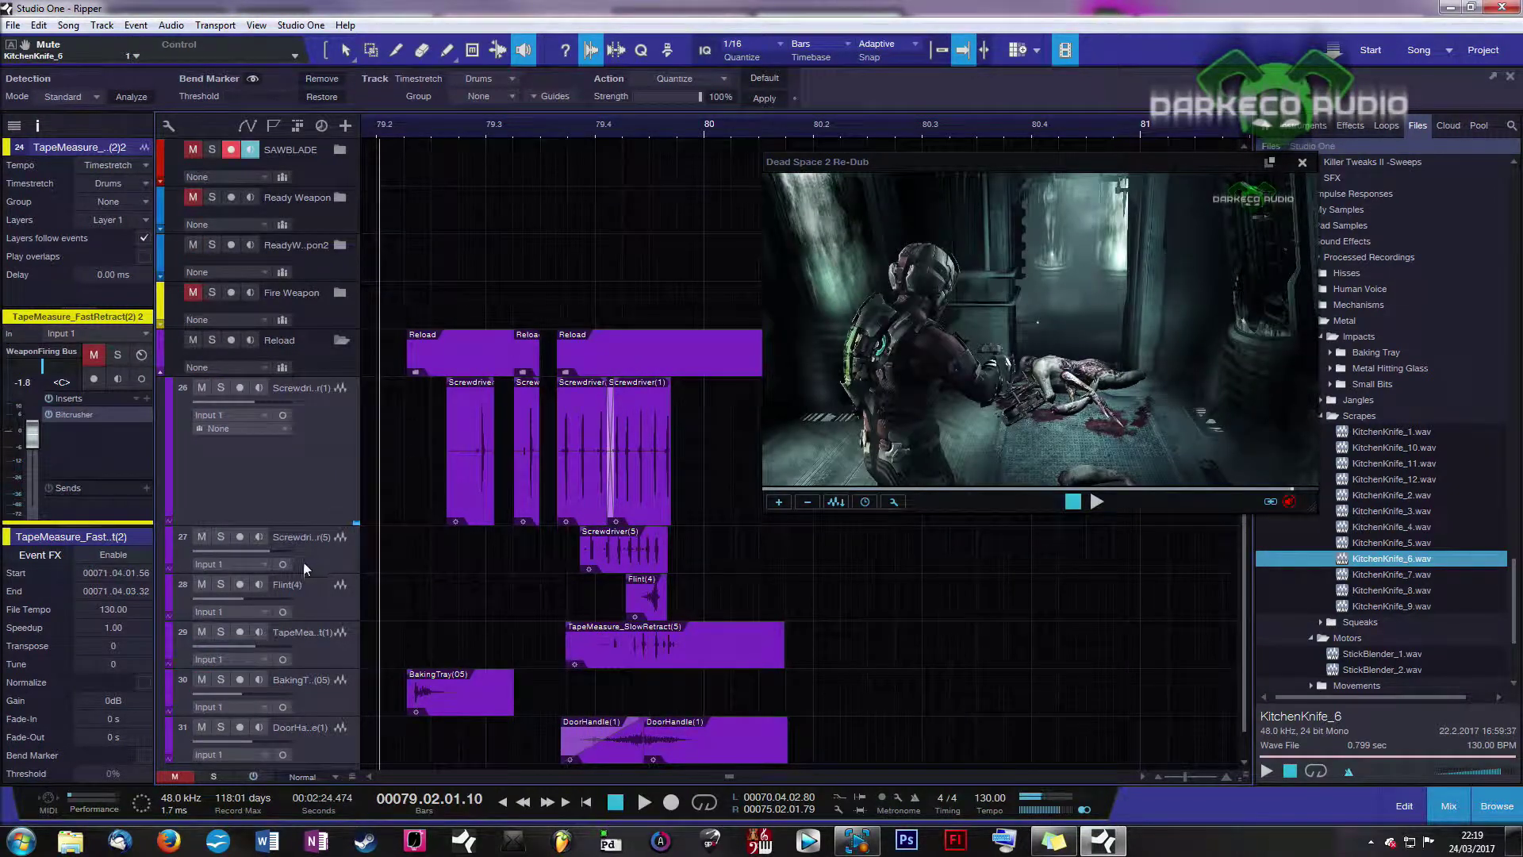
Audition the Screwdriver(5) layer alone and soloed with Screwdriver(1), and audition the Flint(4) layer
click(533, 554)
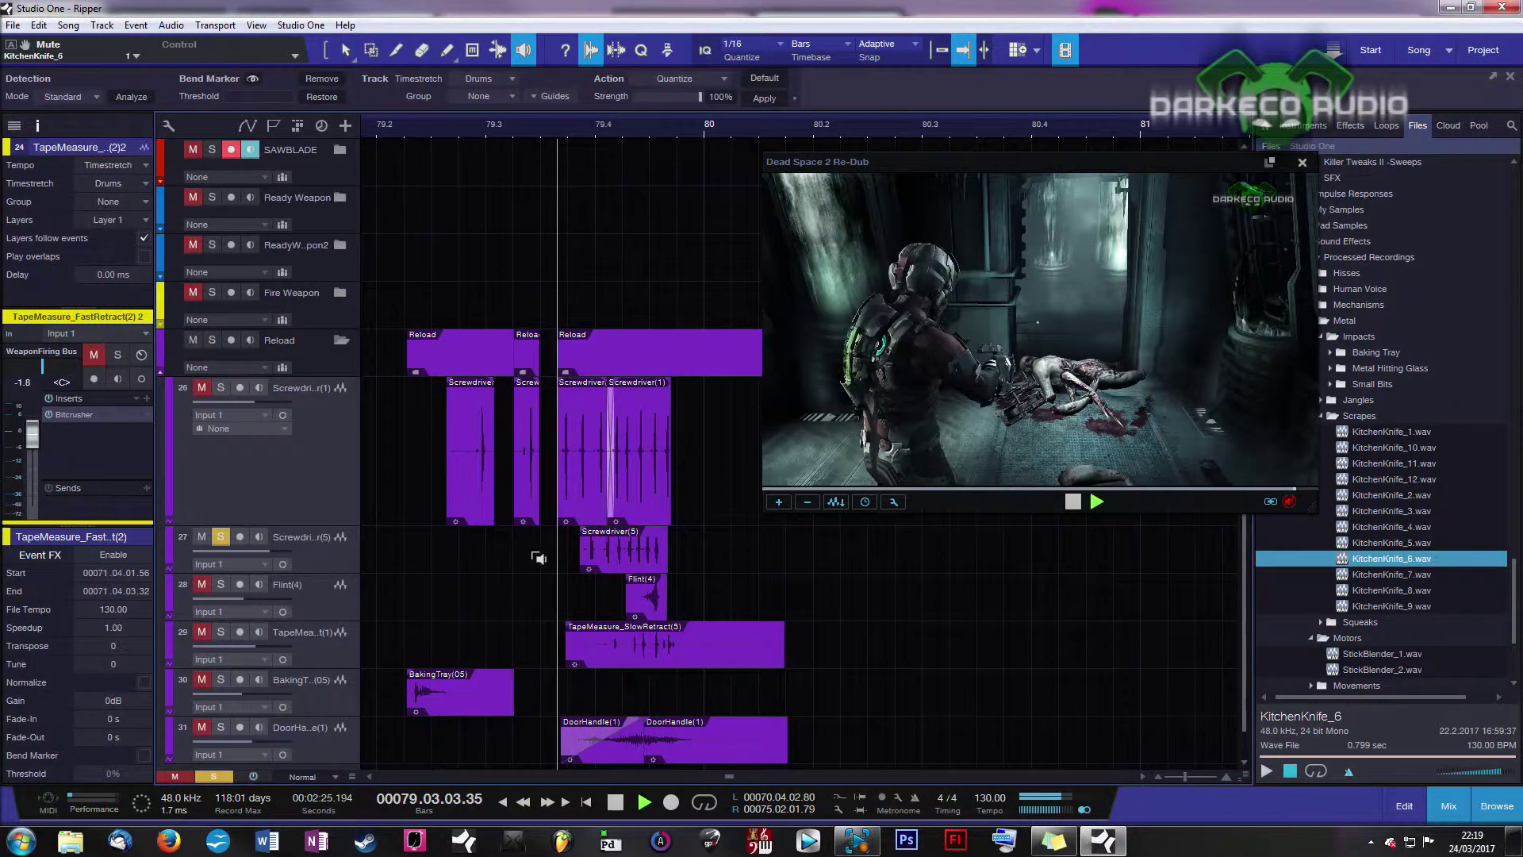
click(221, 538)
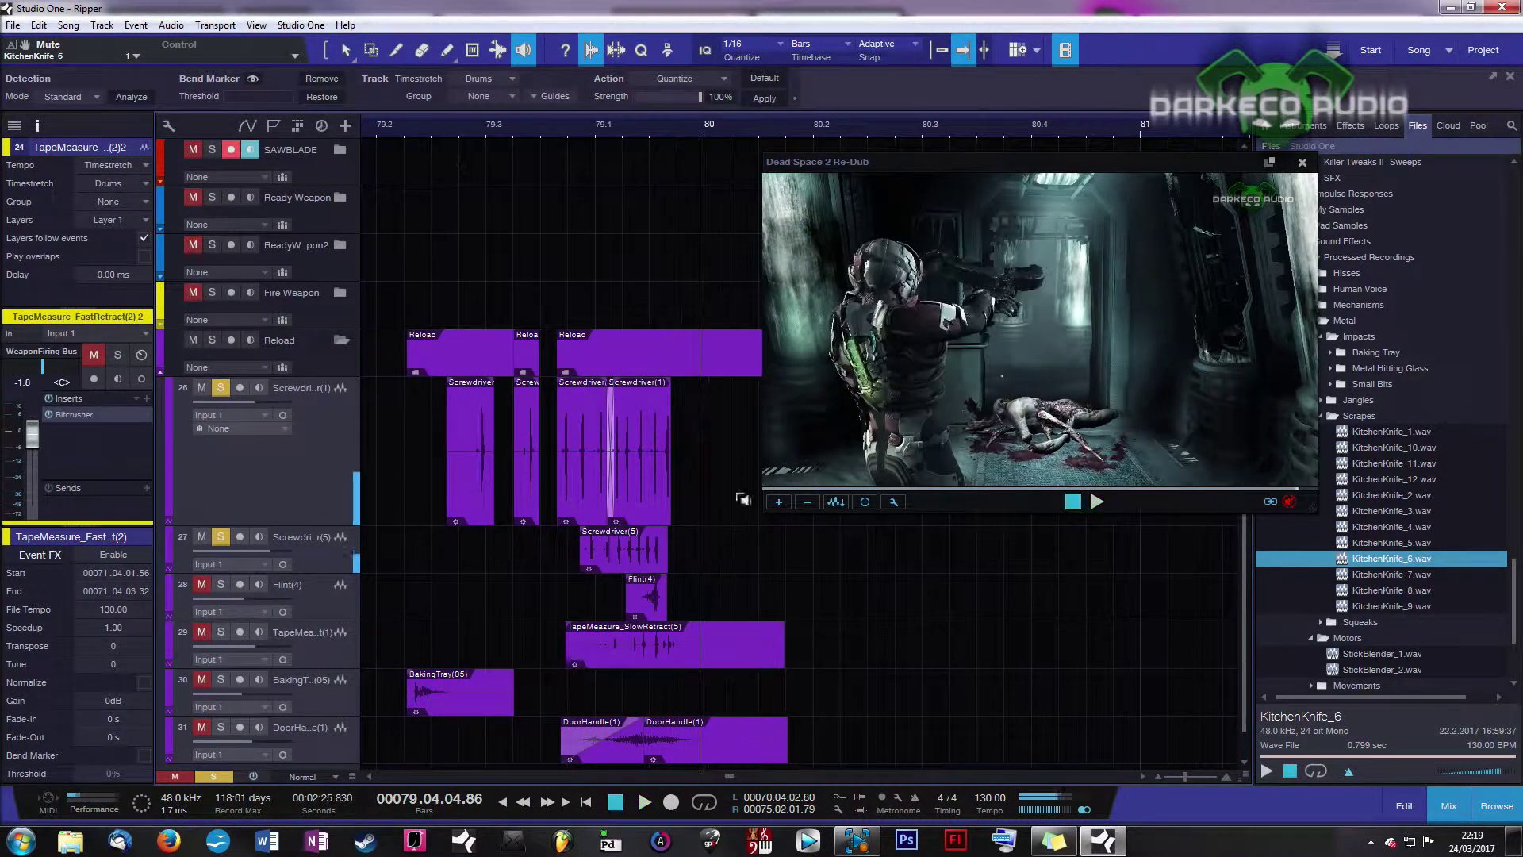
click(616, 596)
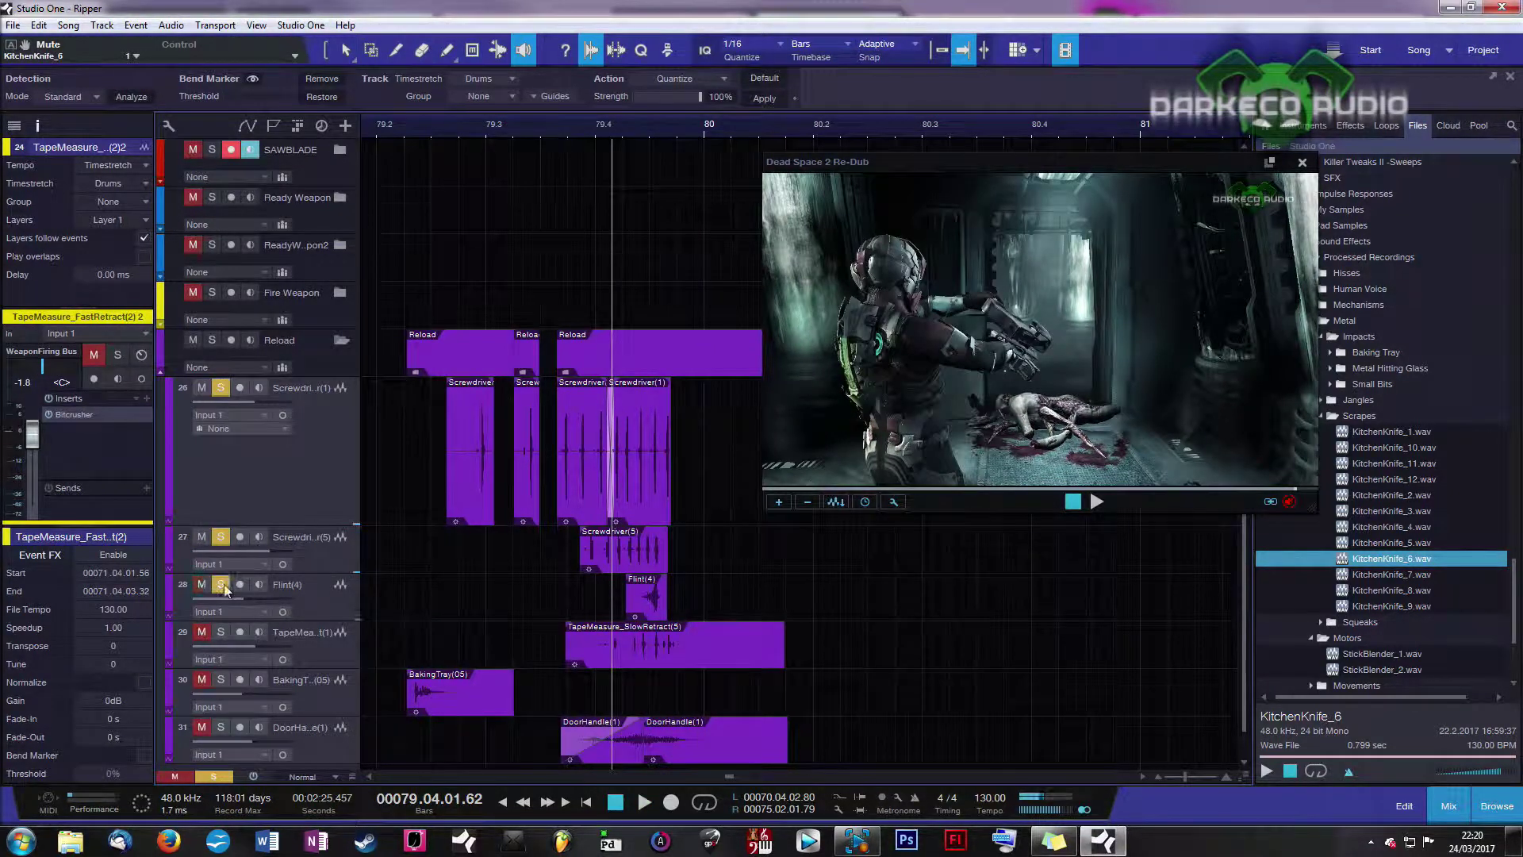
Audition the Flint(4) layer together with Screwdriver(1) and Screwdriver(5), and audition the TapeMeasure layer on its own
click(599, 612)
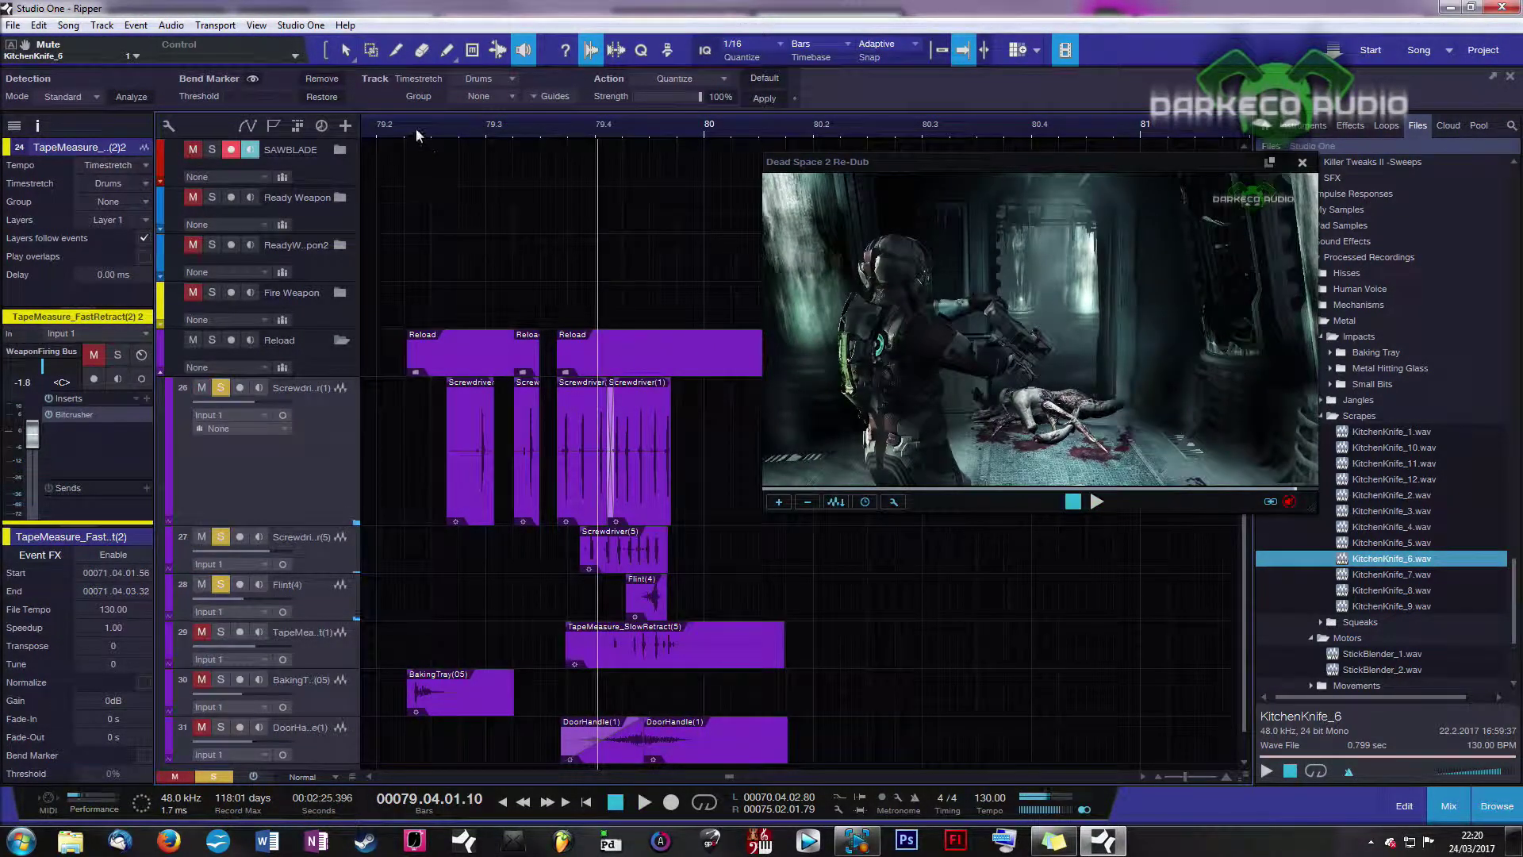
click(415, 127)
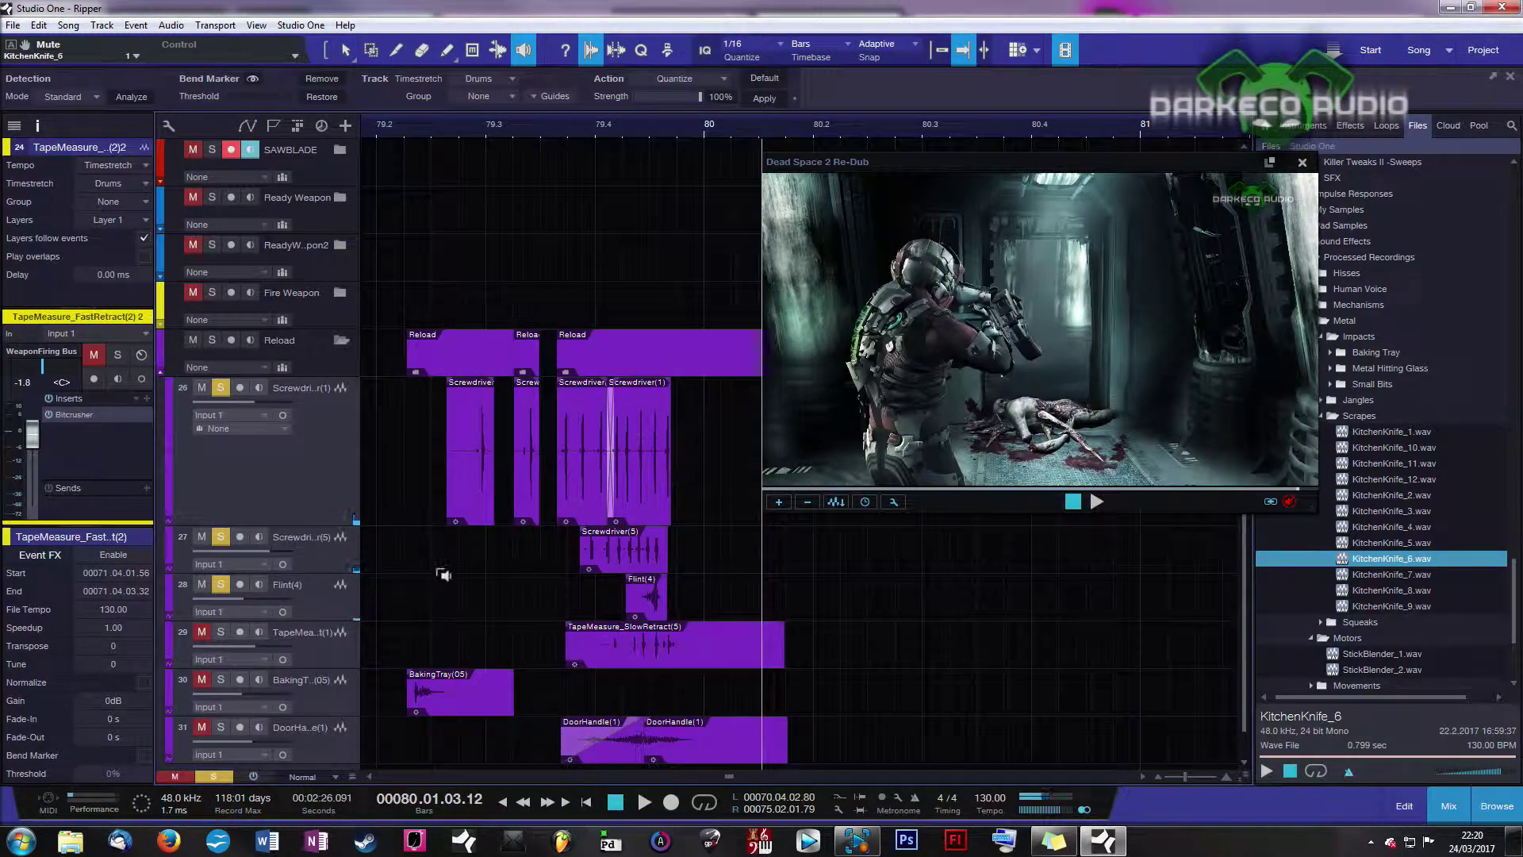
click(536, 650)
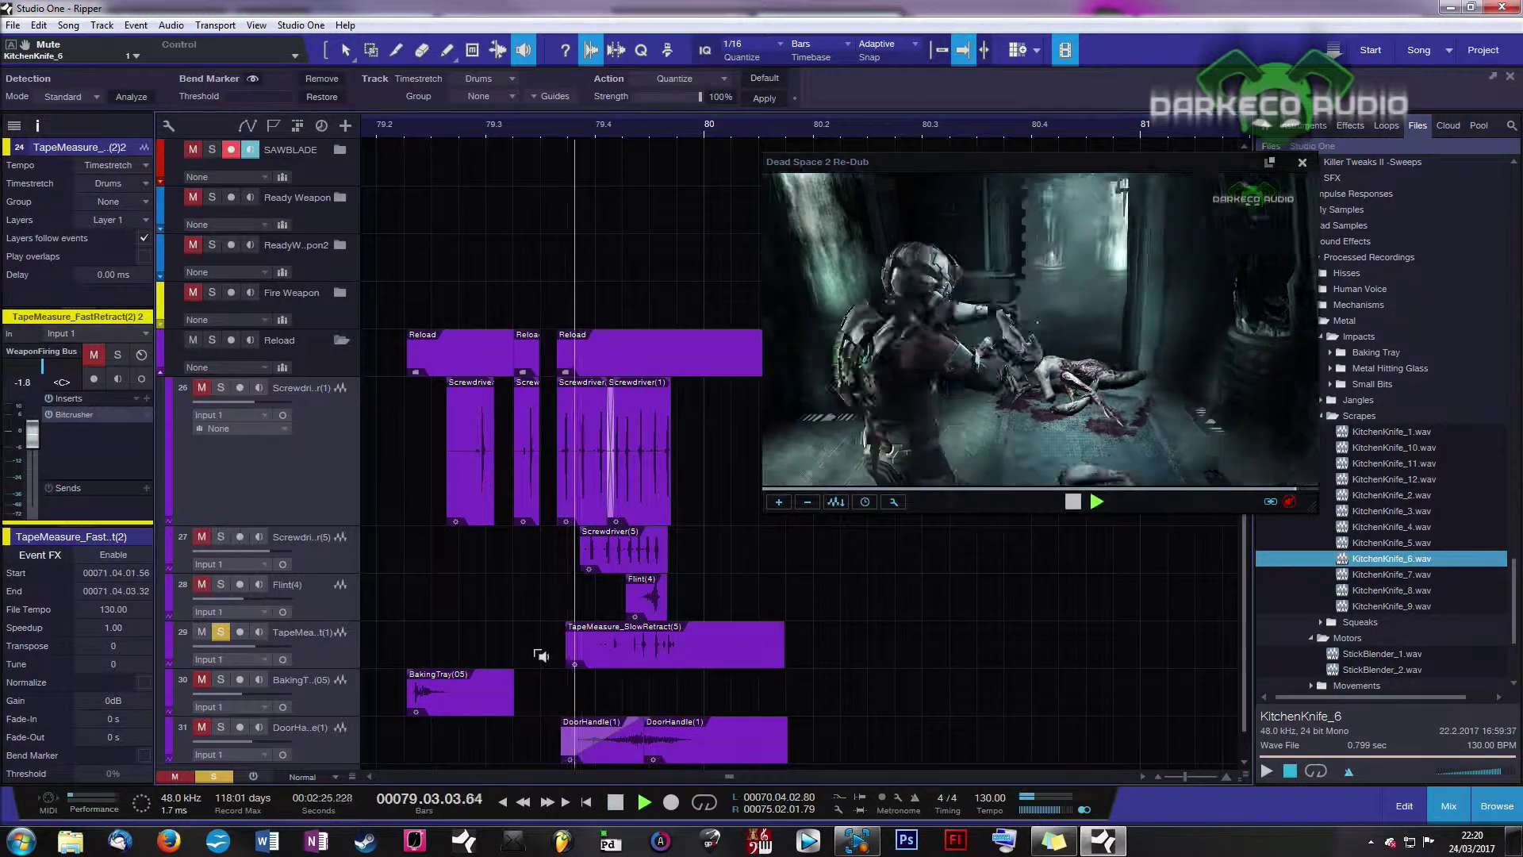
Audition the Screwdriver(1), Screwdriver(5), Flint(4) and TapeMeasure layers together from the start of the Reload clips
key(space)
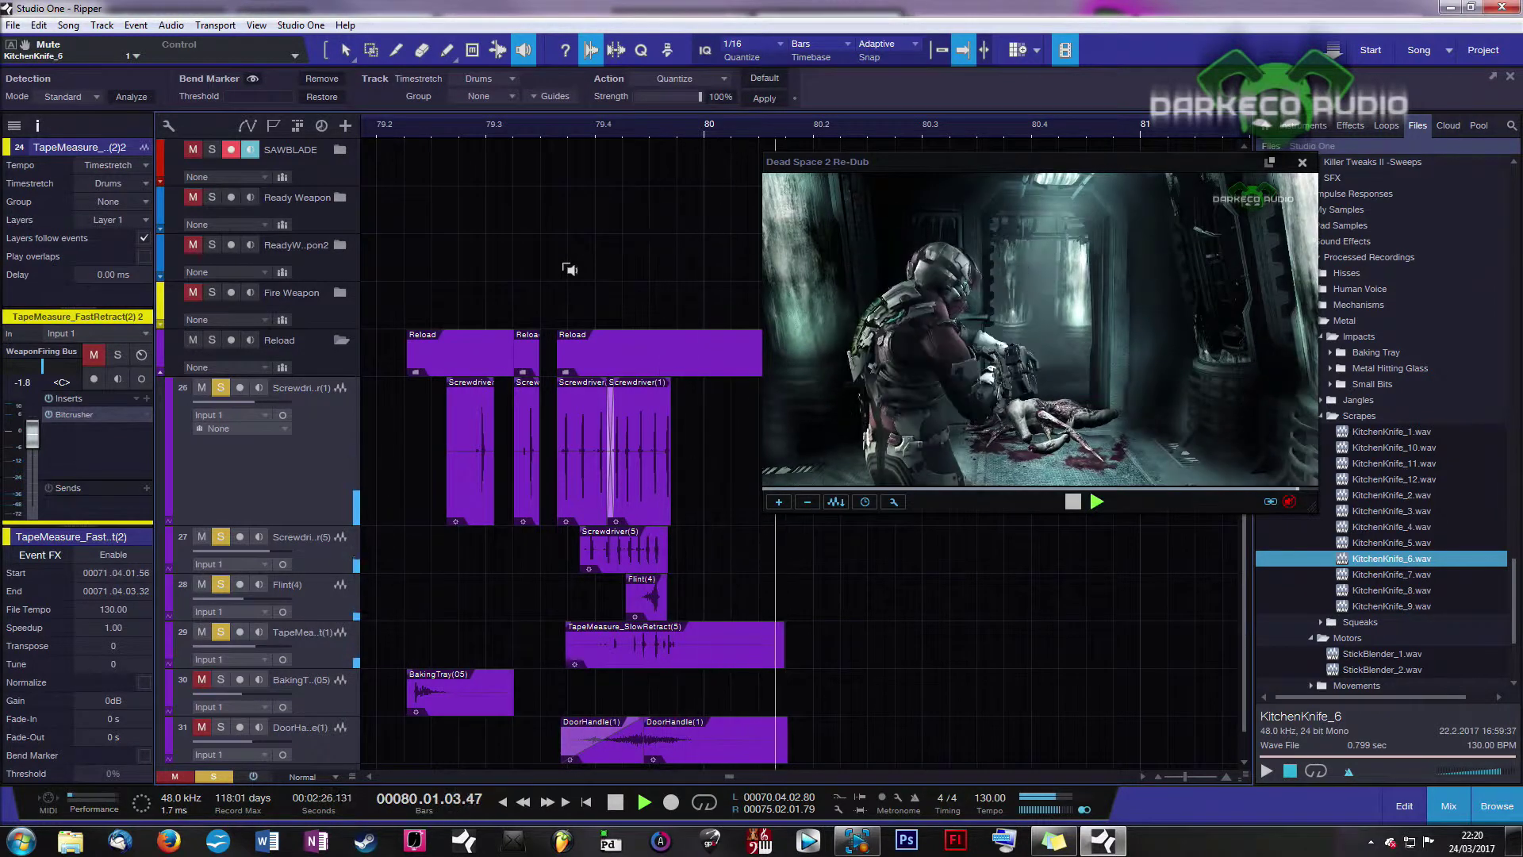
key(space)
click(412, 137)
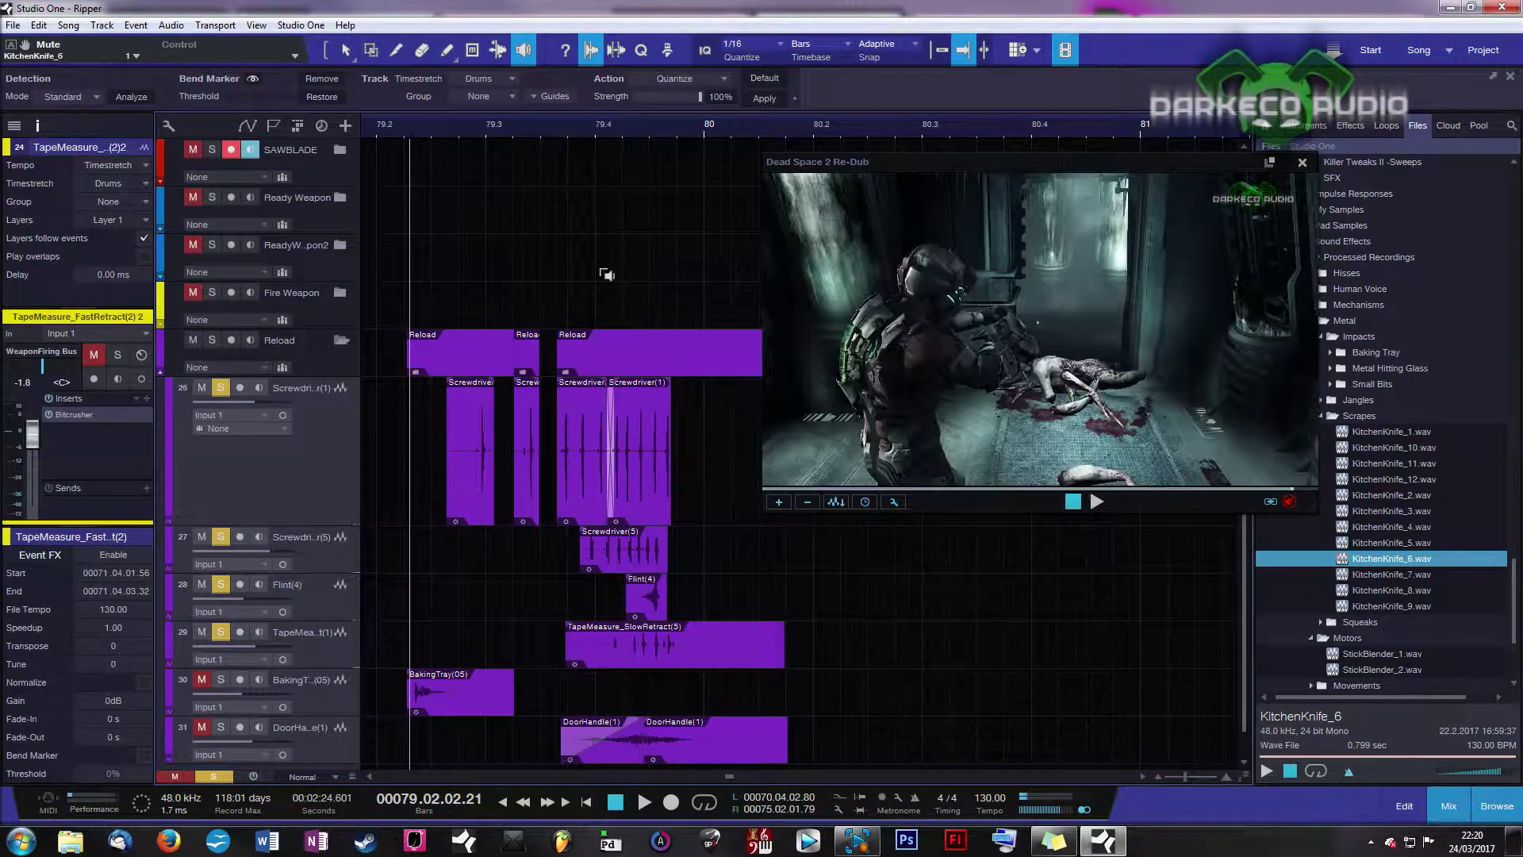
key(space)
key(space)
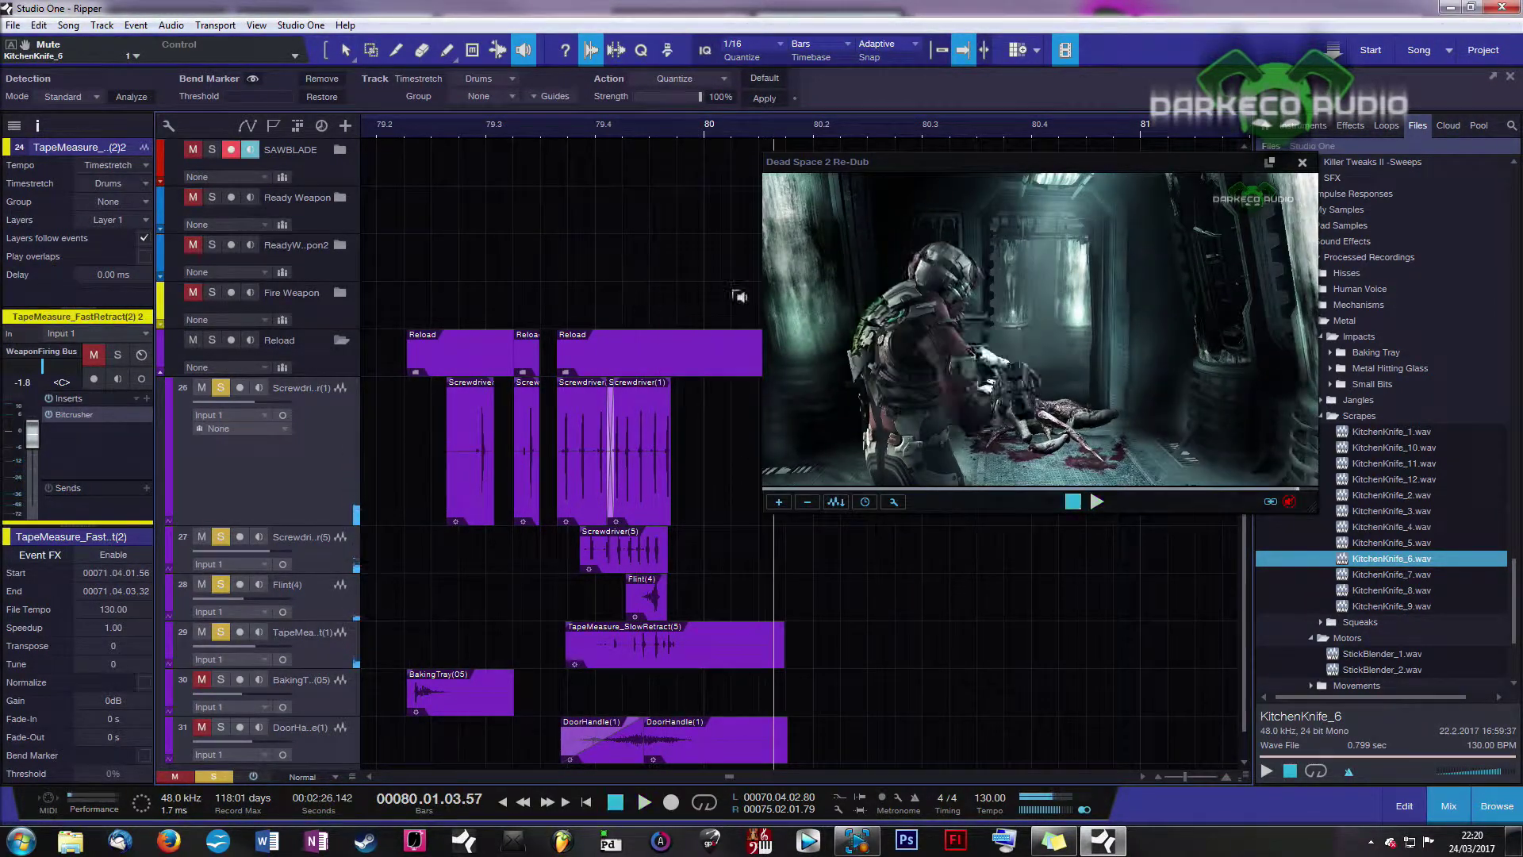
Move the video window up clear of the clips and audition the BakingTray(05) layer, alone and with the previously soloed Reload layers
drag(902, 157, 904, 60)
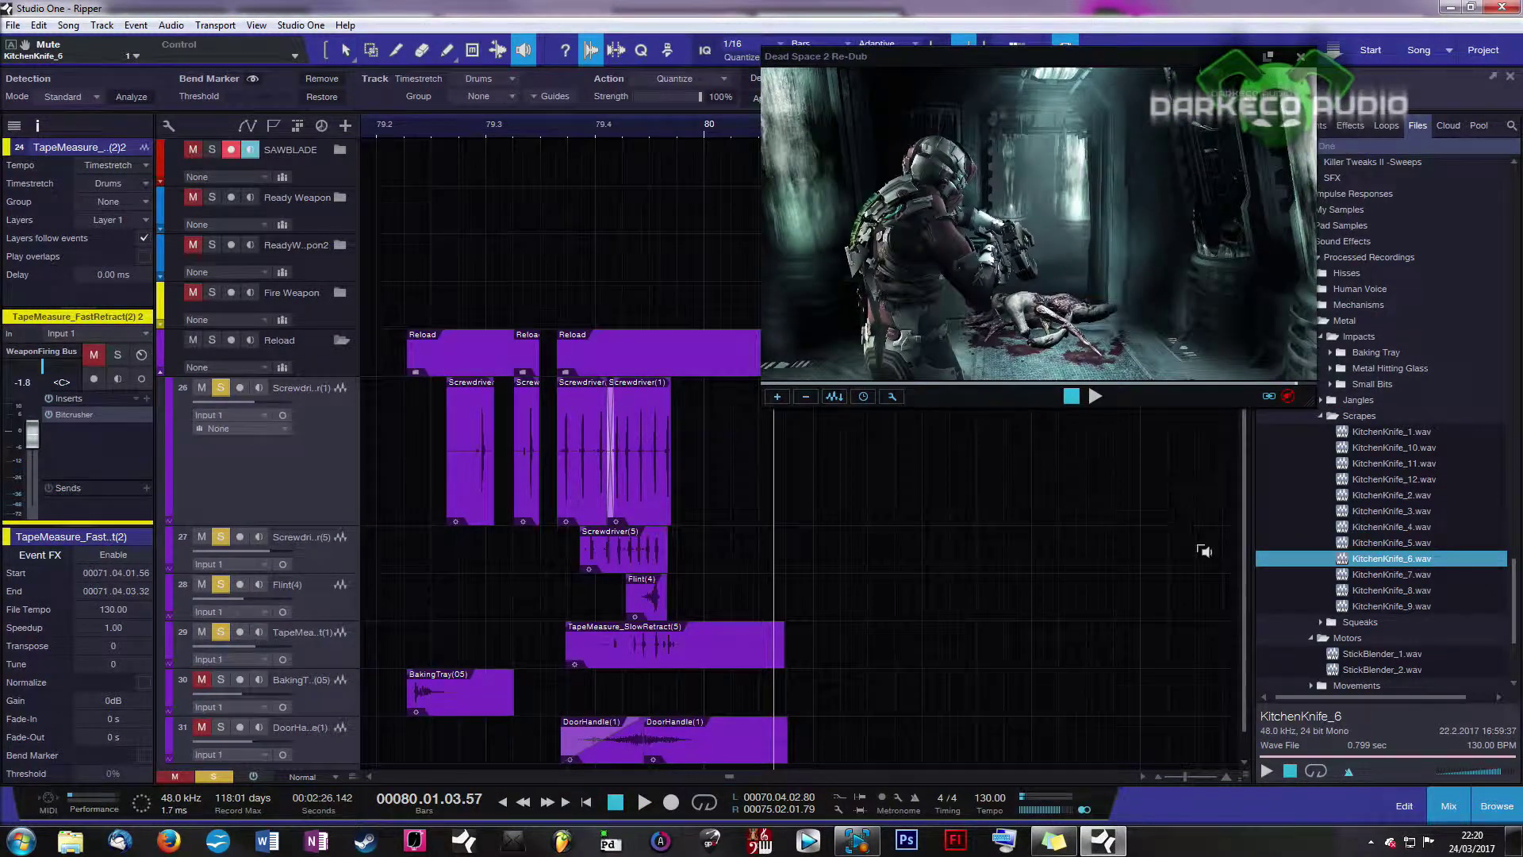
scroll(1248, 460, down, 1)
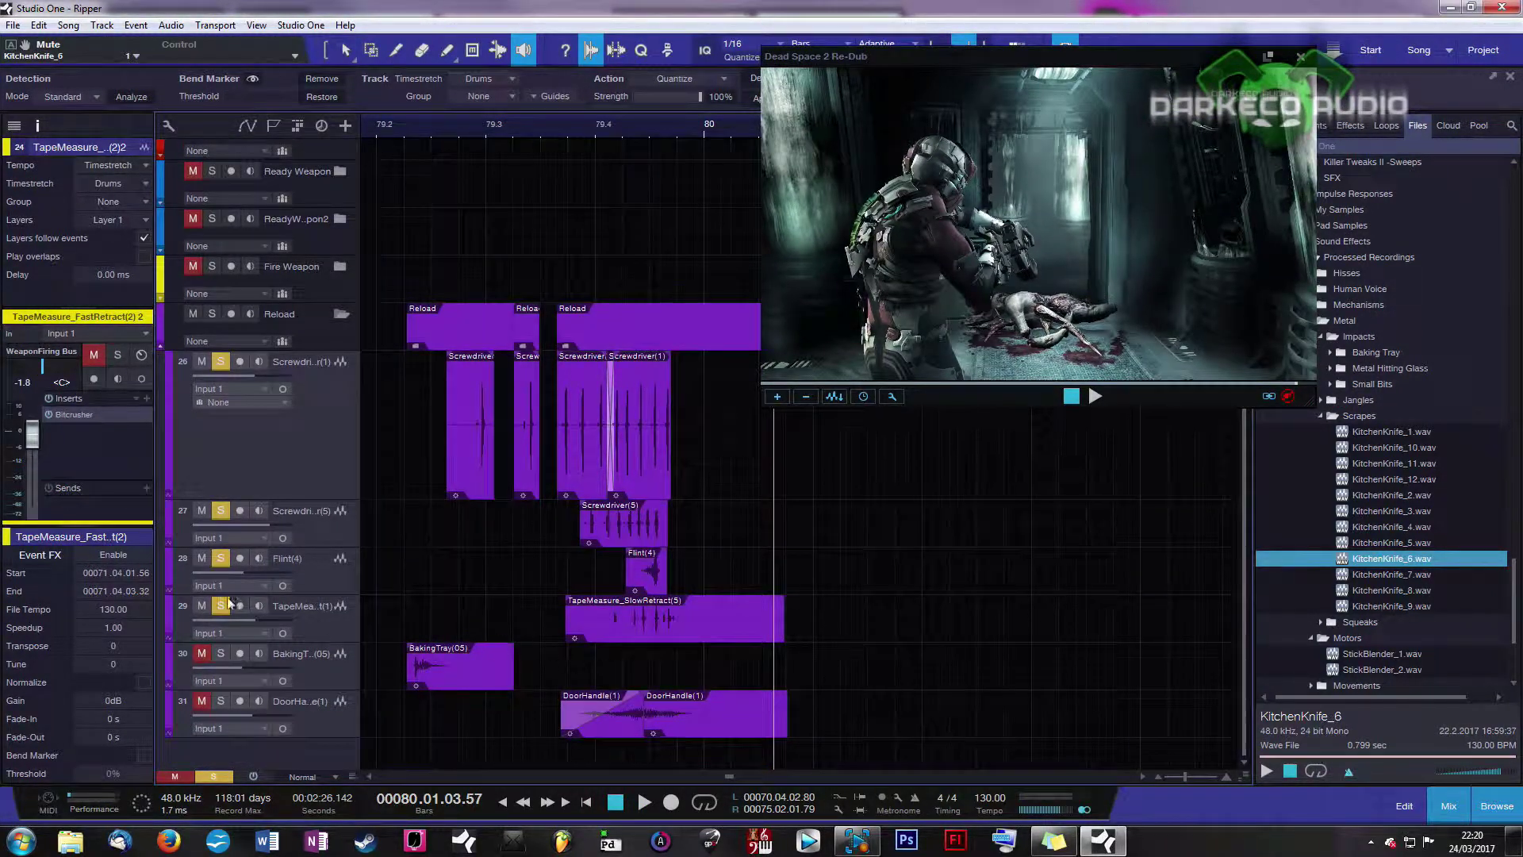
click(396, 676)
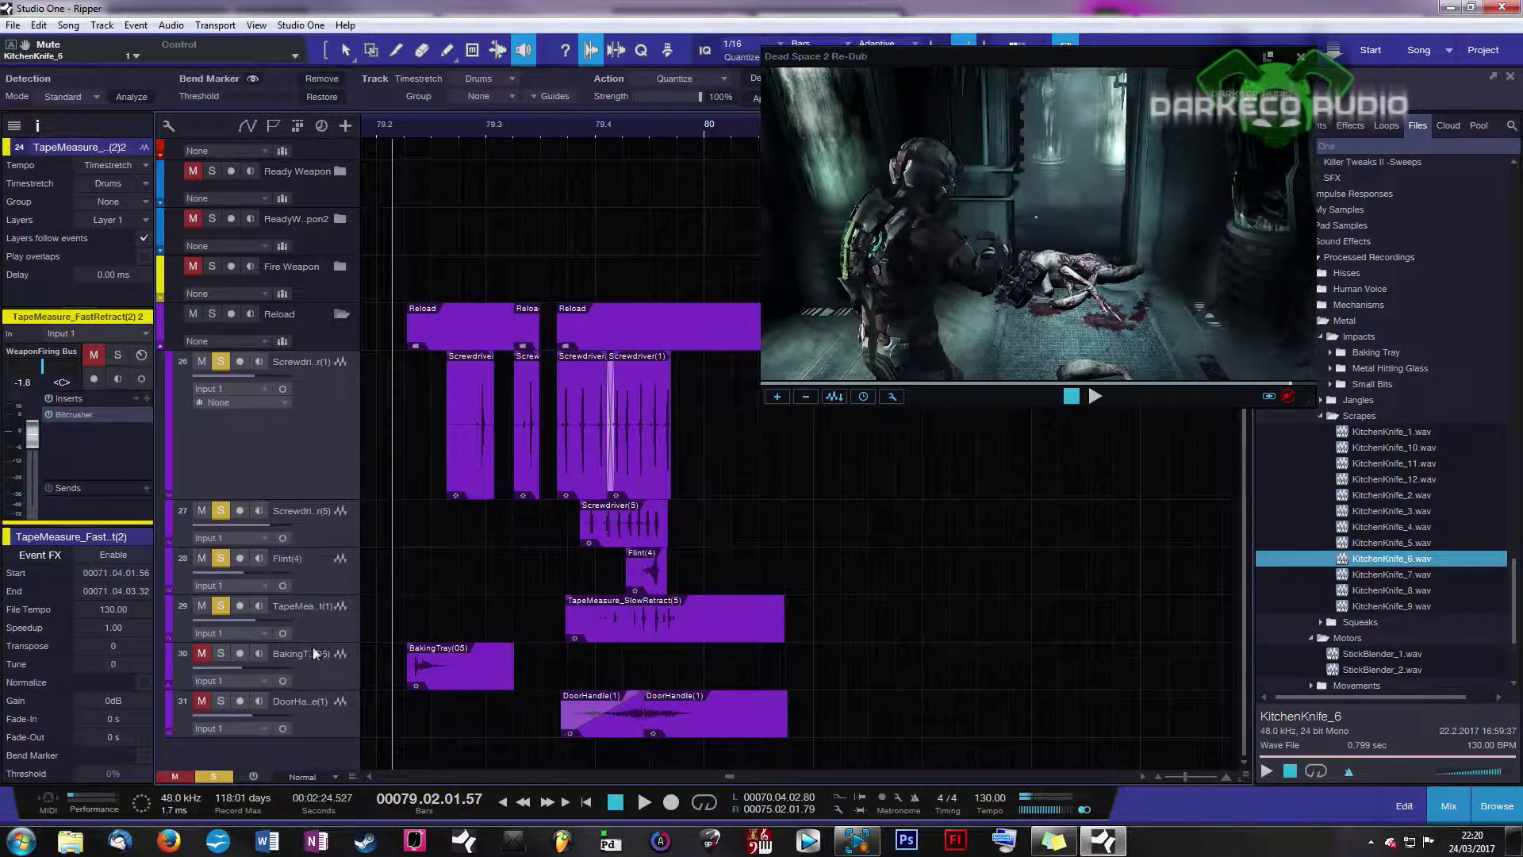
scroll(373, 132, left, 2)
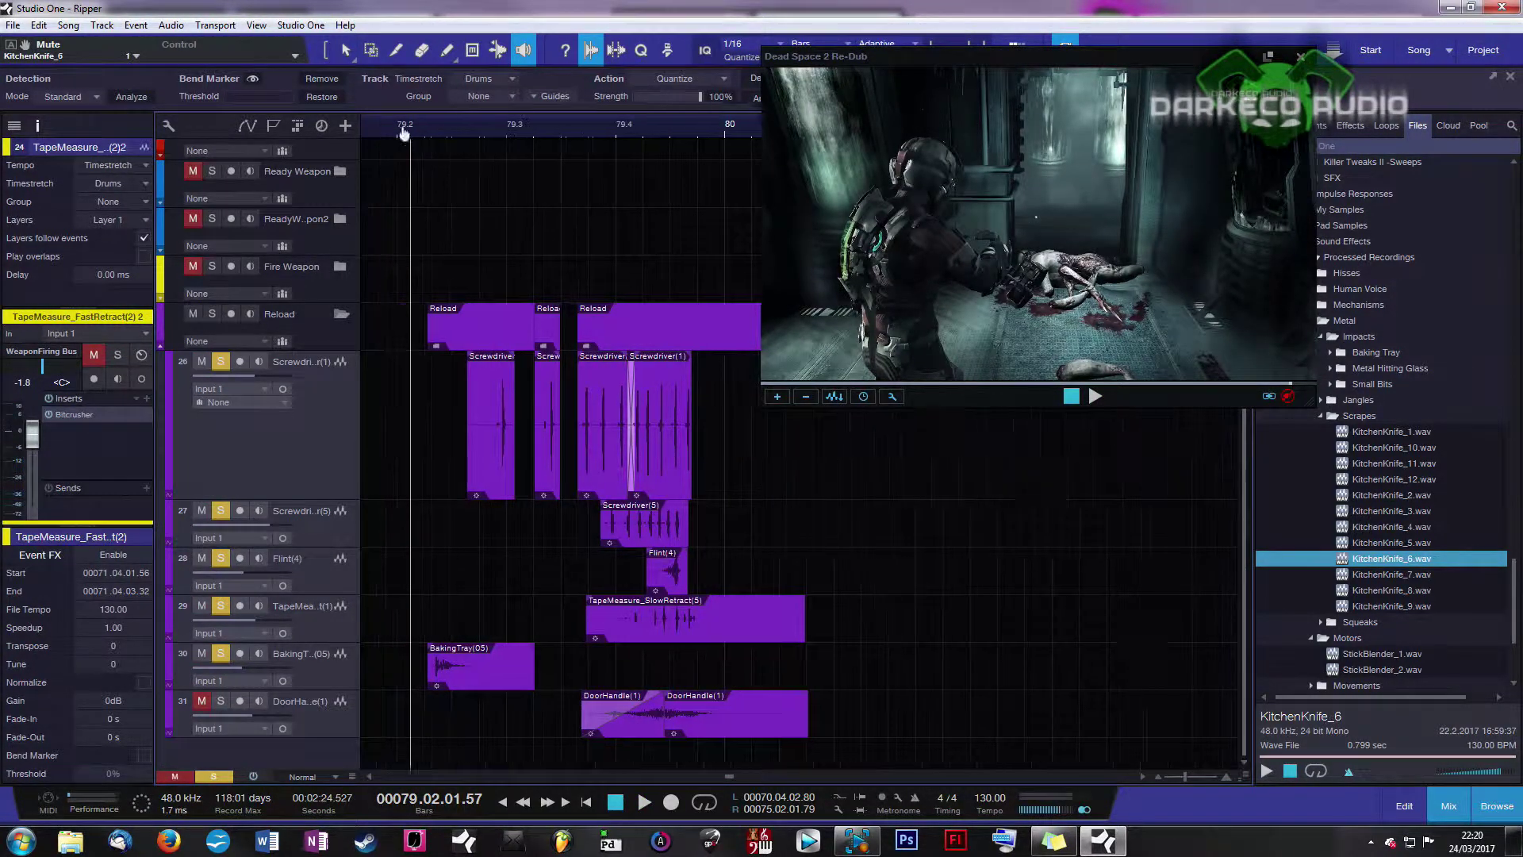
click(376, 131)
key(space)
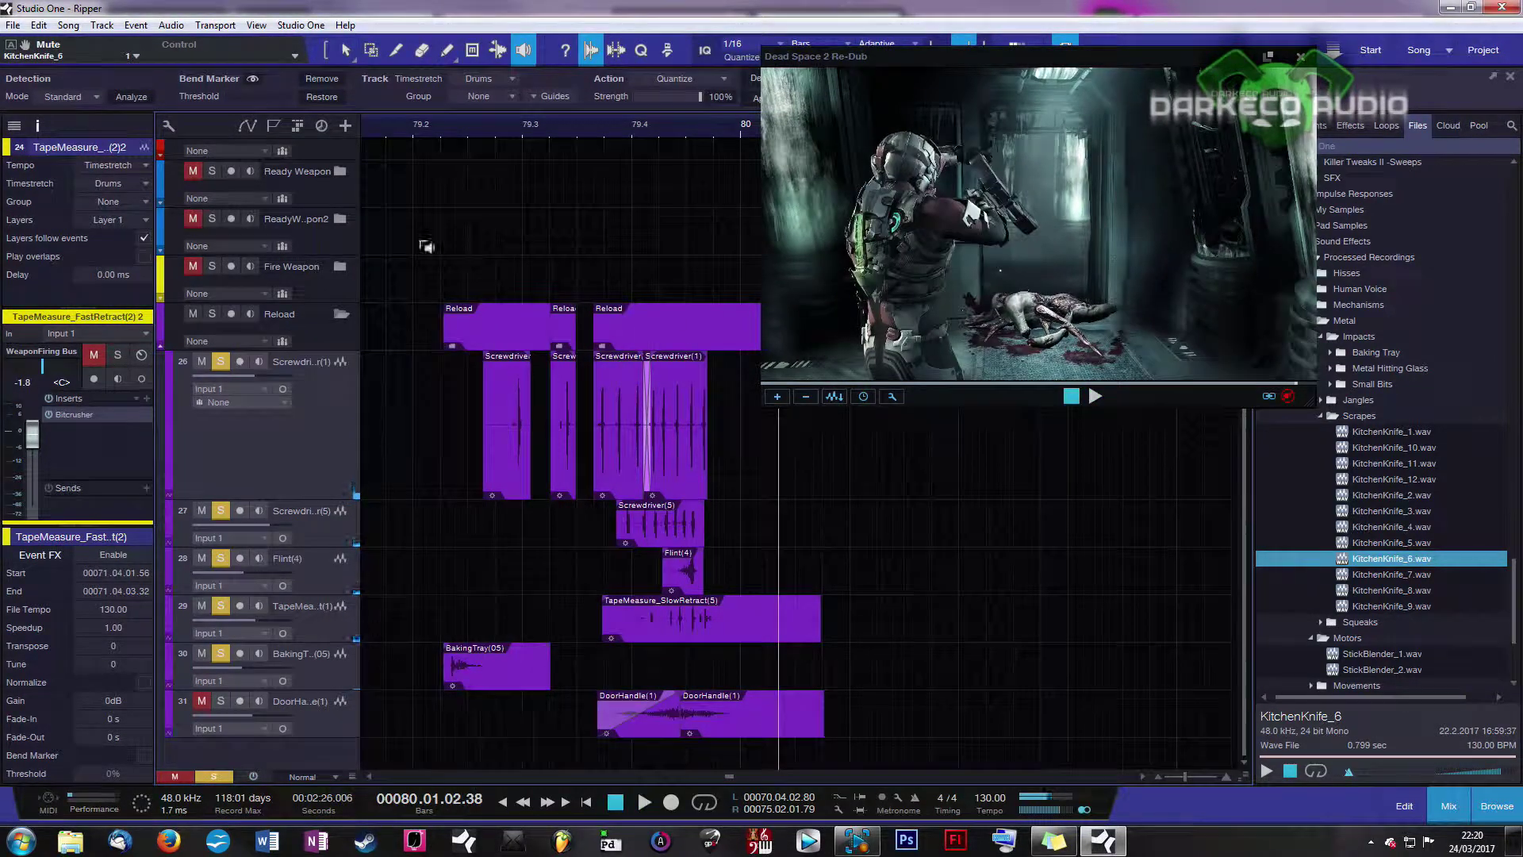
click(378, 129)
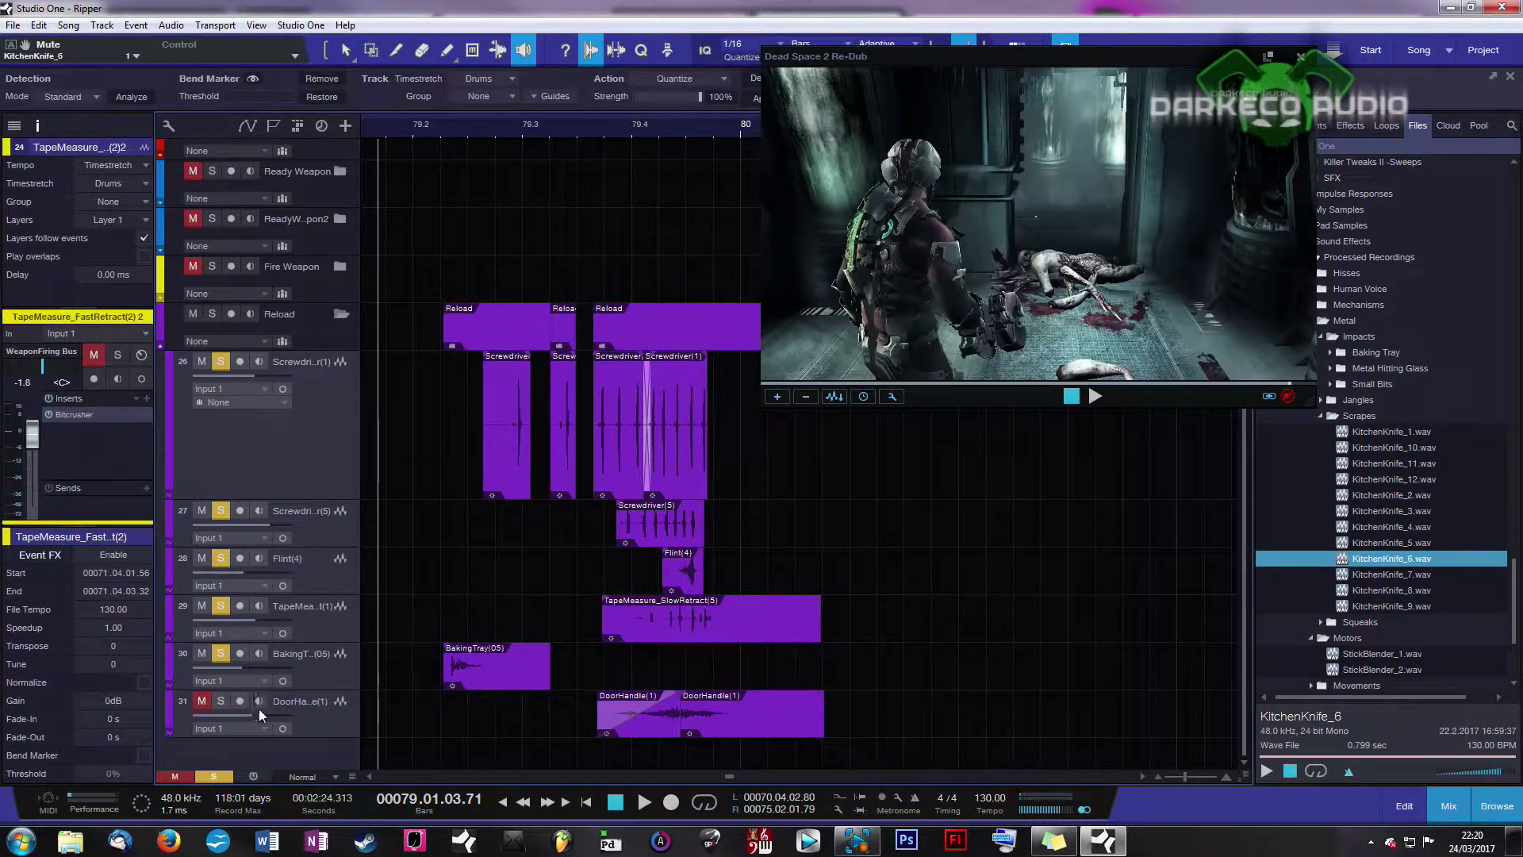
Select the DoorHandle(1) track, audition it alone and add it to the soloed Reload layers
click(322, 725)
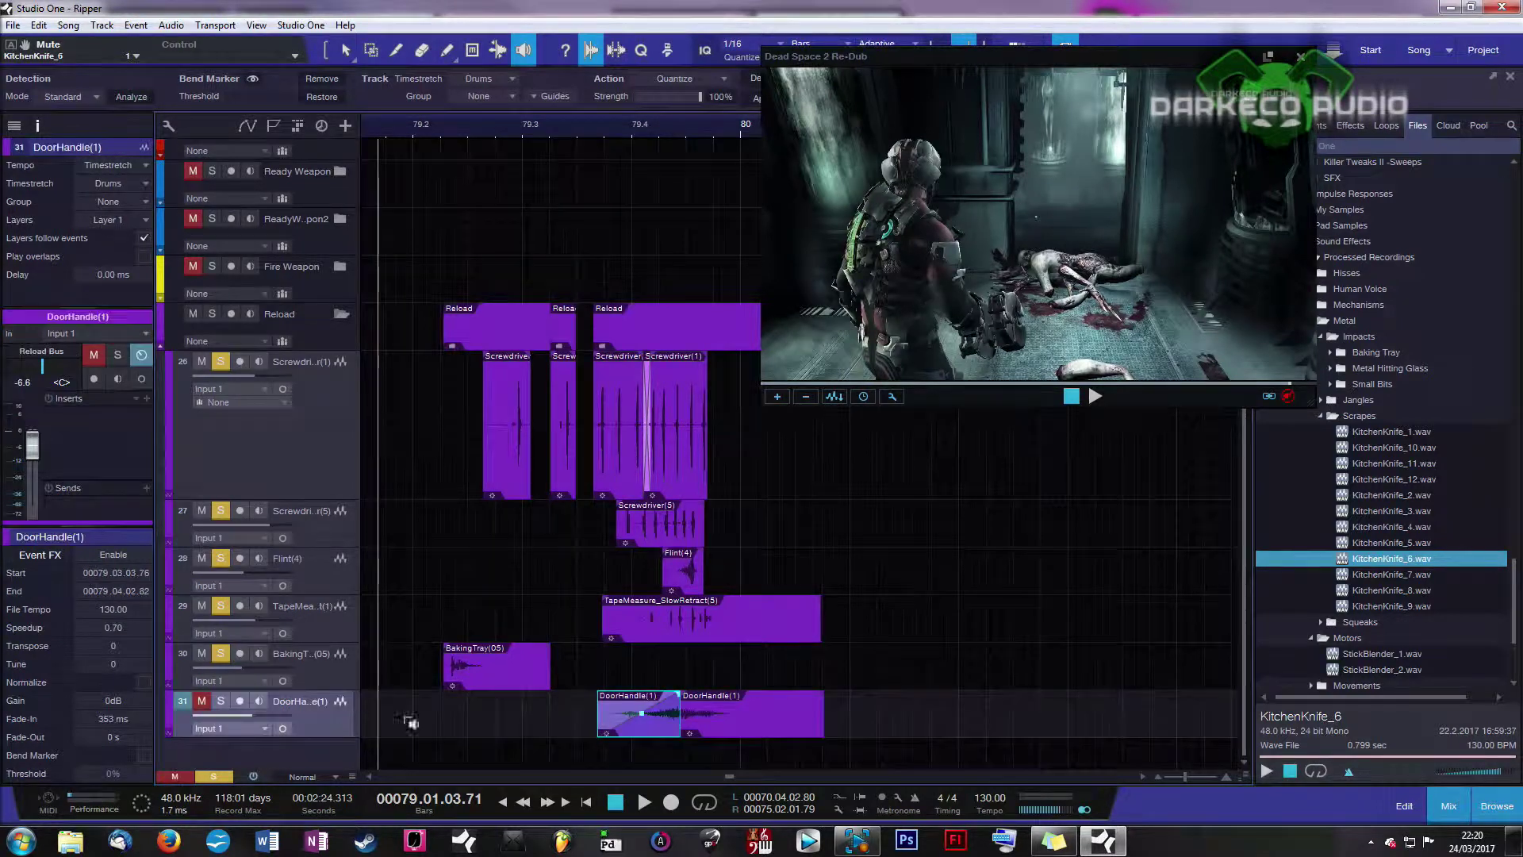
click(562, 728)
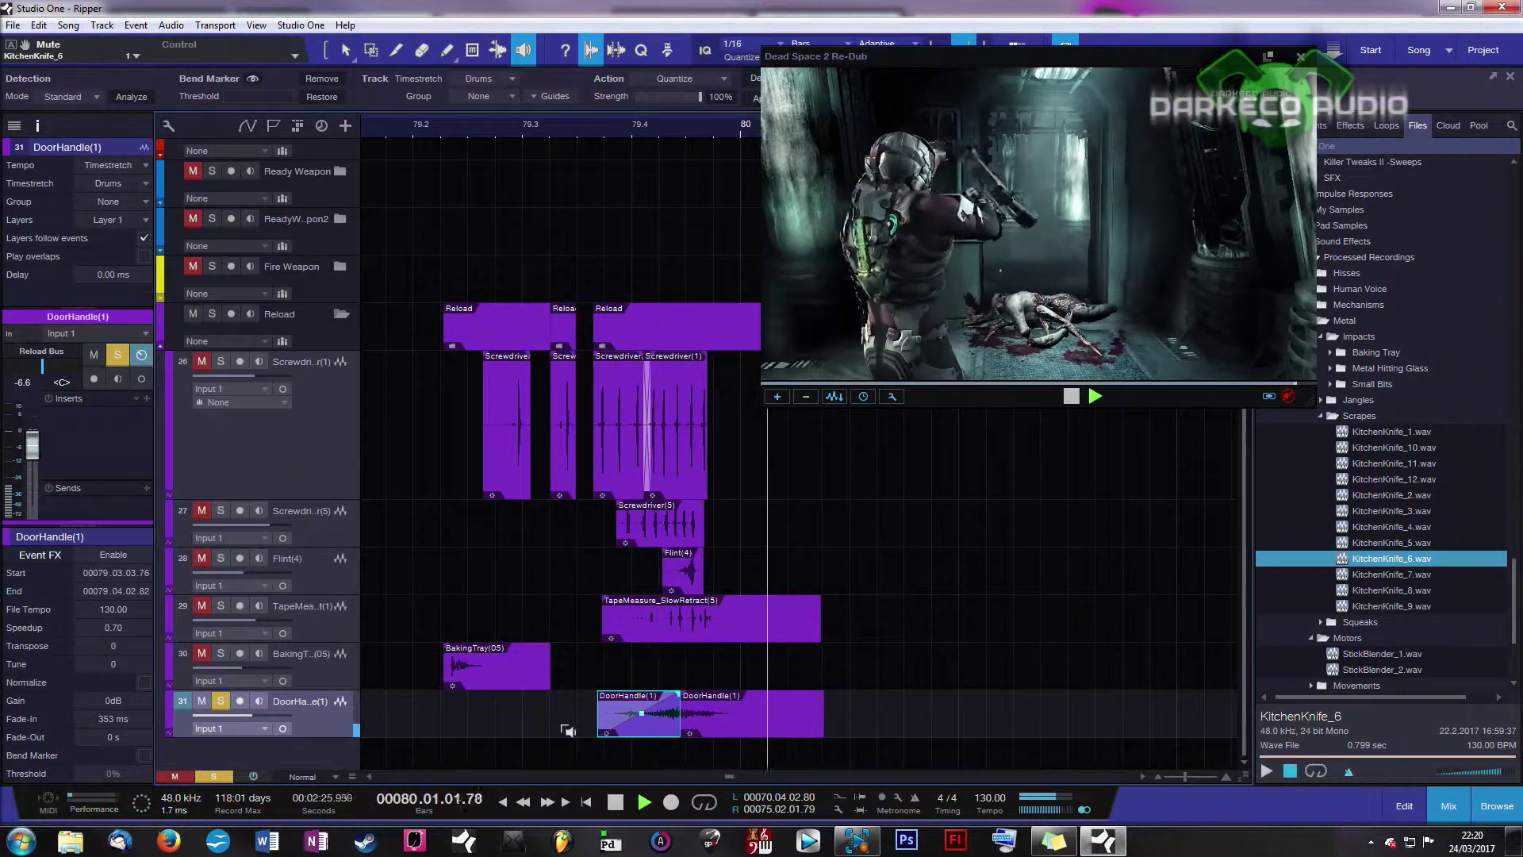
click(217, 703)
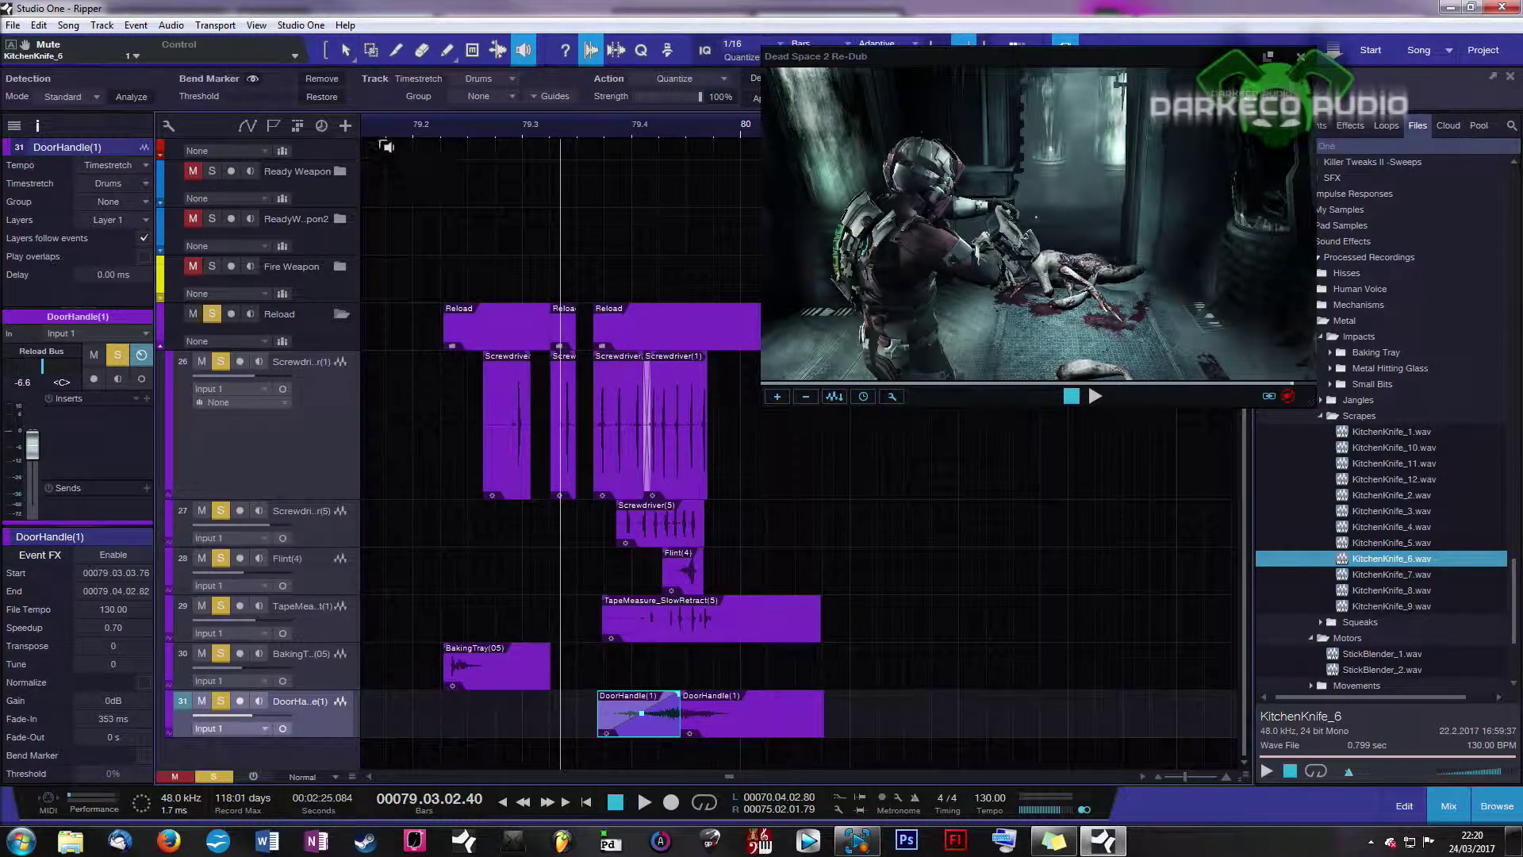
Audition all the Reload layers together from early in bar 79, ahead of the first clip
scroll(388, 133, up, 2)
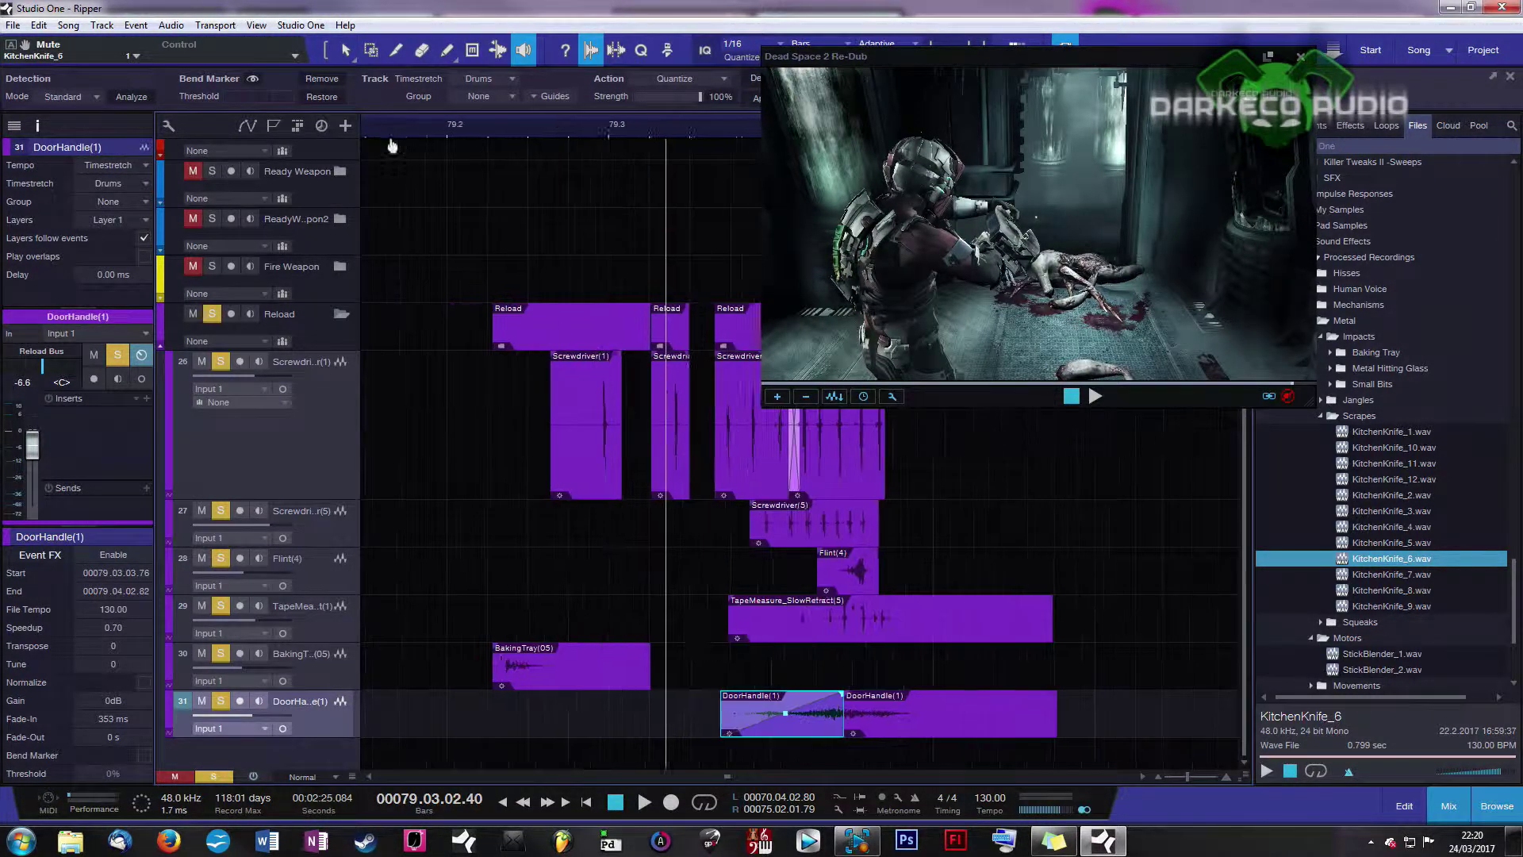
scroll(384, 130, down, 4)
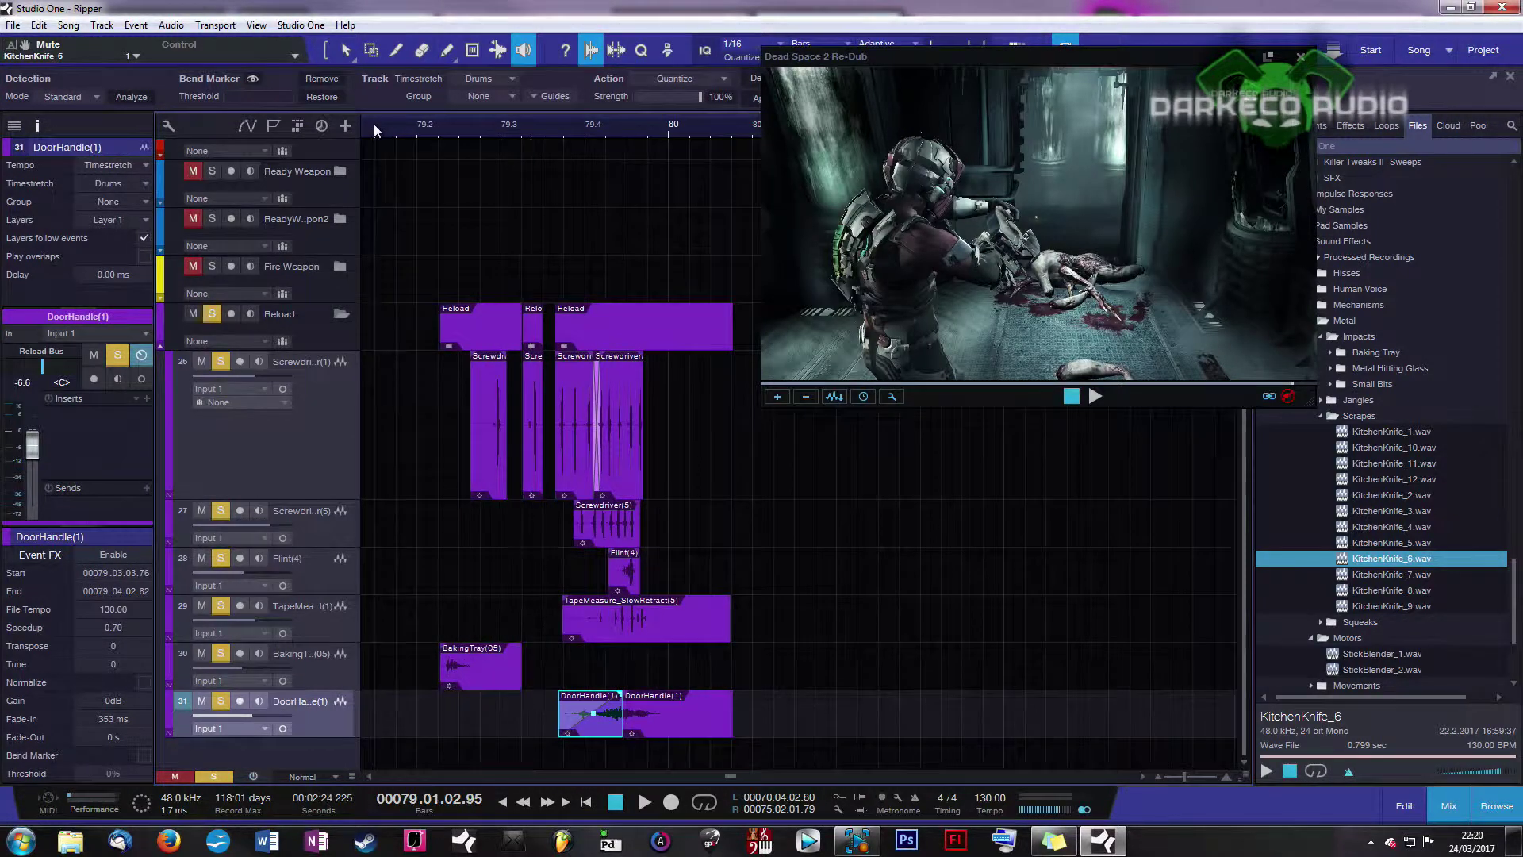
click(373, 124)
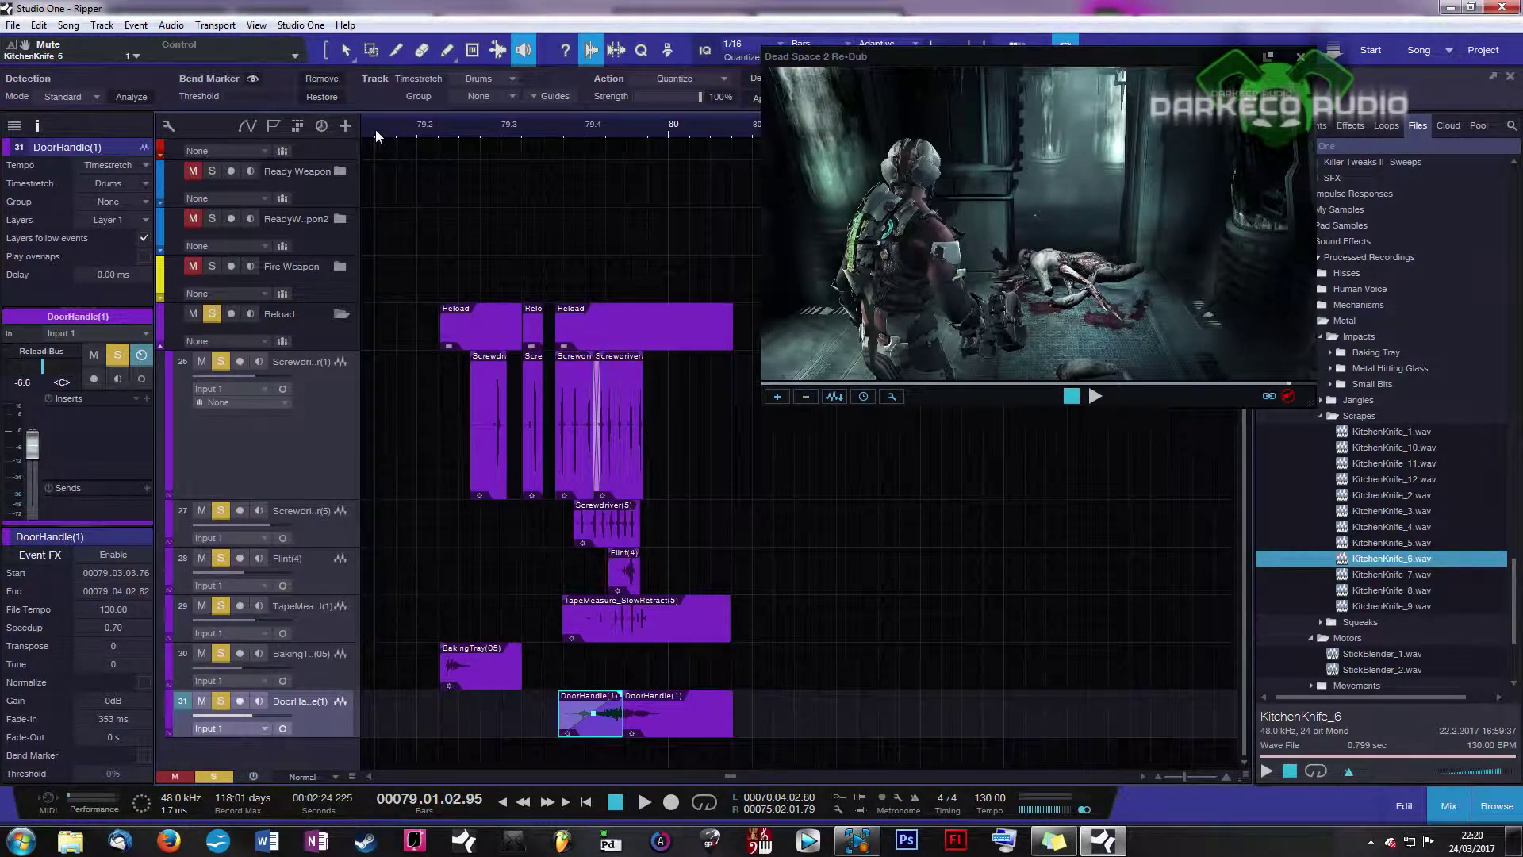
key(space)
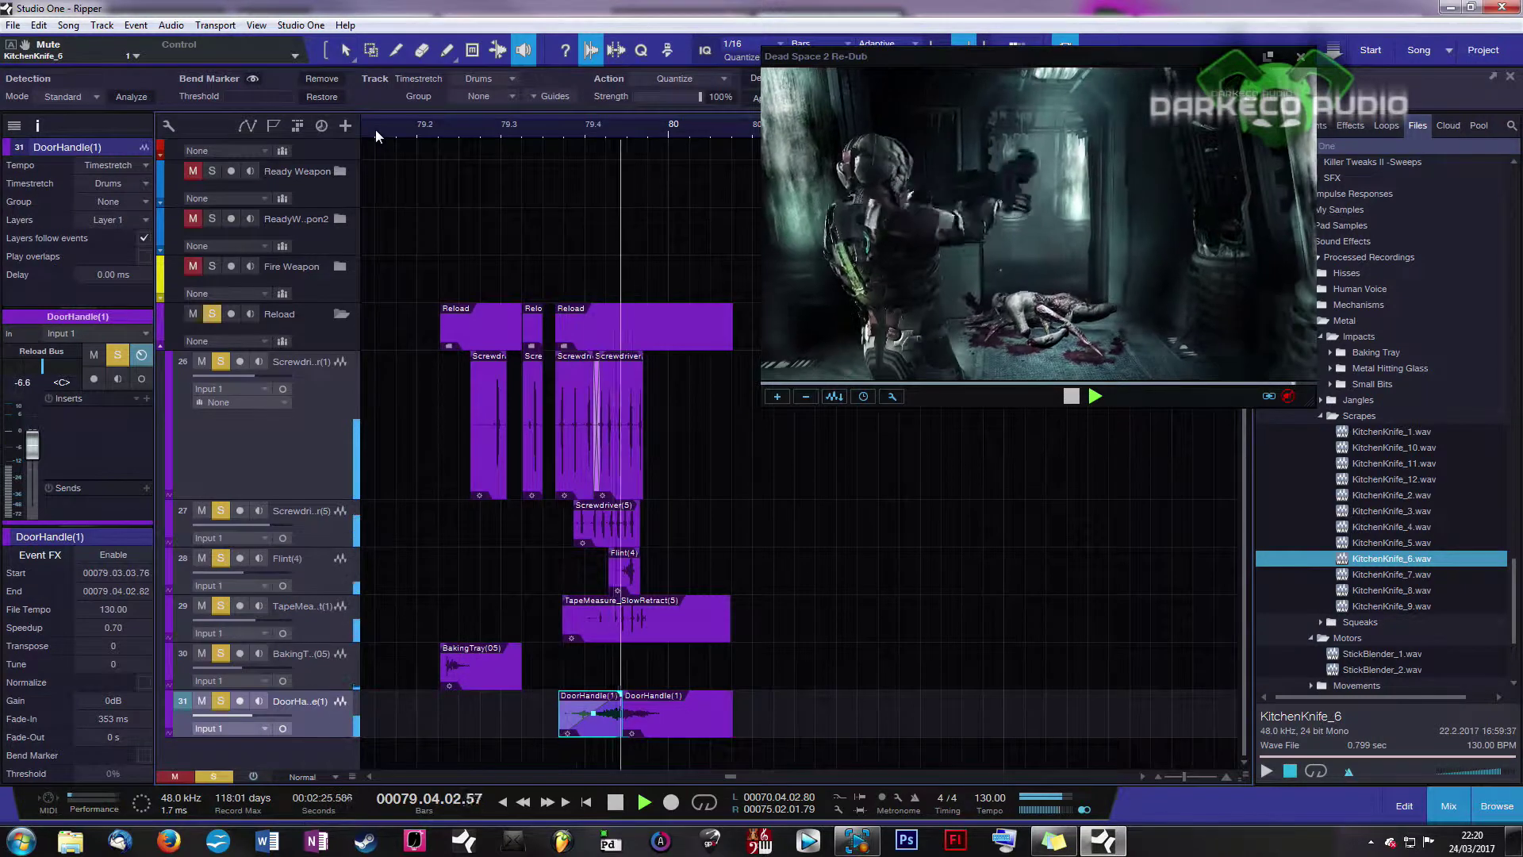
key(space)
Expand the Ready Weapon 2 folder and locate its clips around bar 81
scroll(467, 109, down, 5)
scroll(402, 129, up, 4)
click(163, 251)
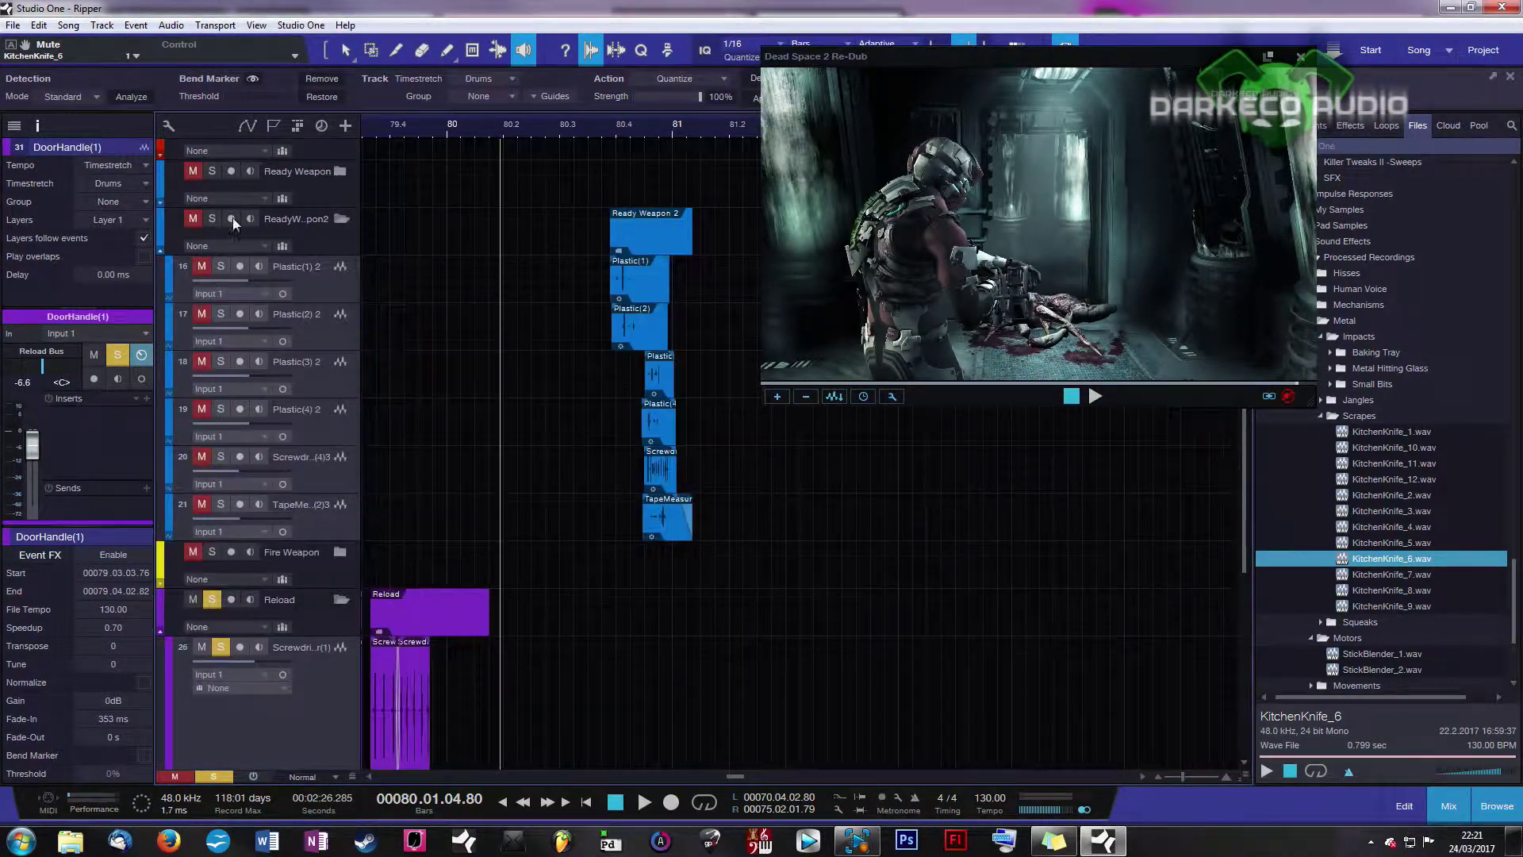
scroll(668, 143, up, 2)
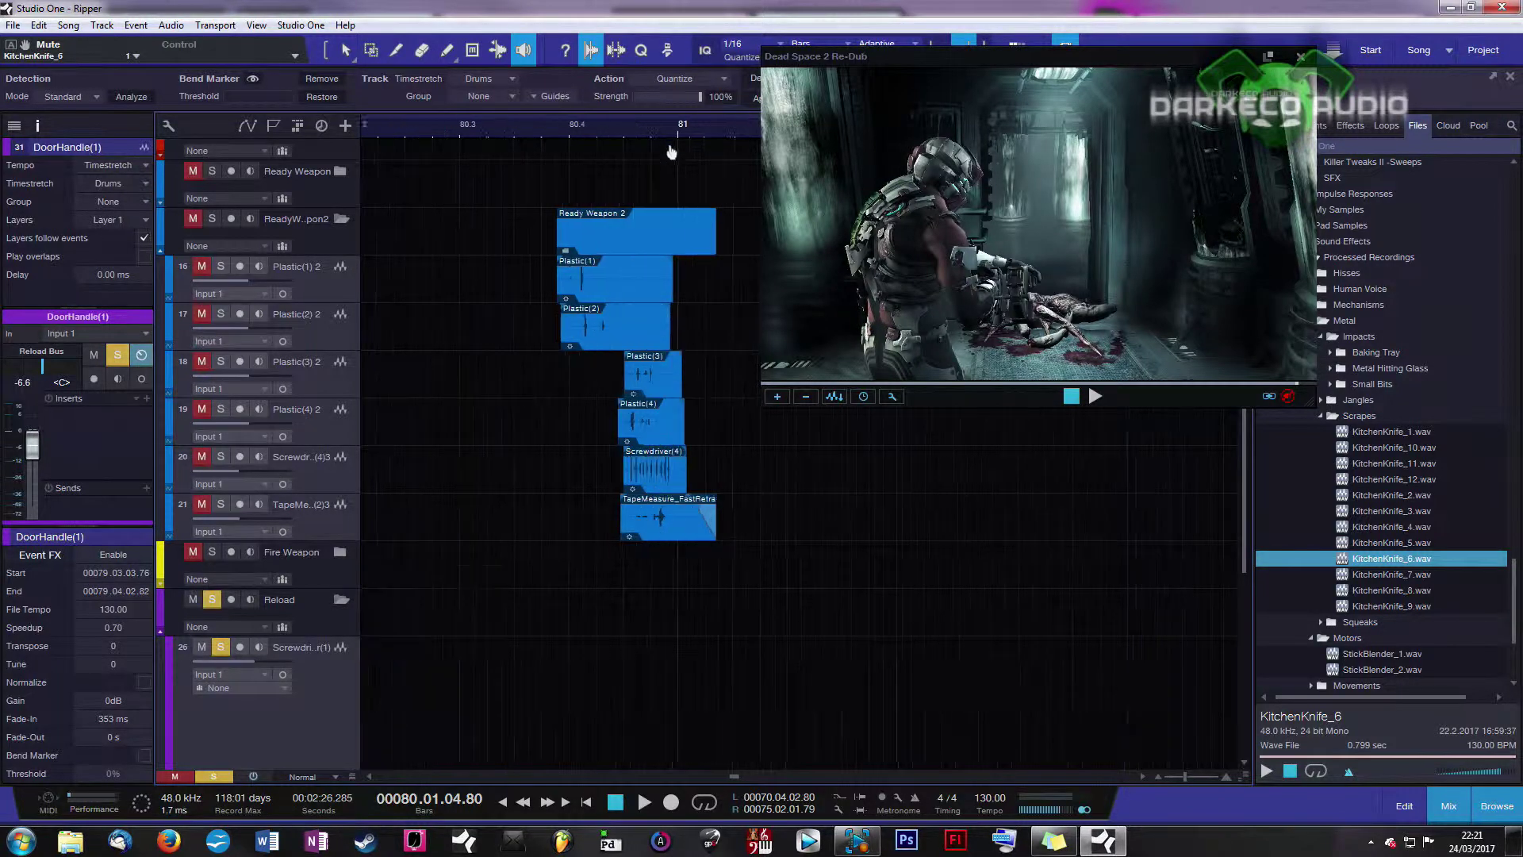
scroll(663, 150, down, 2)
scroll(655, 160, up, 4)
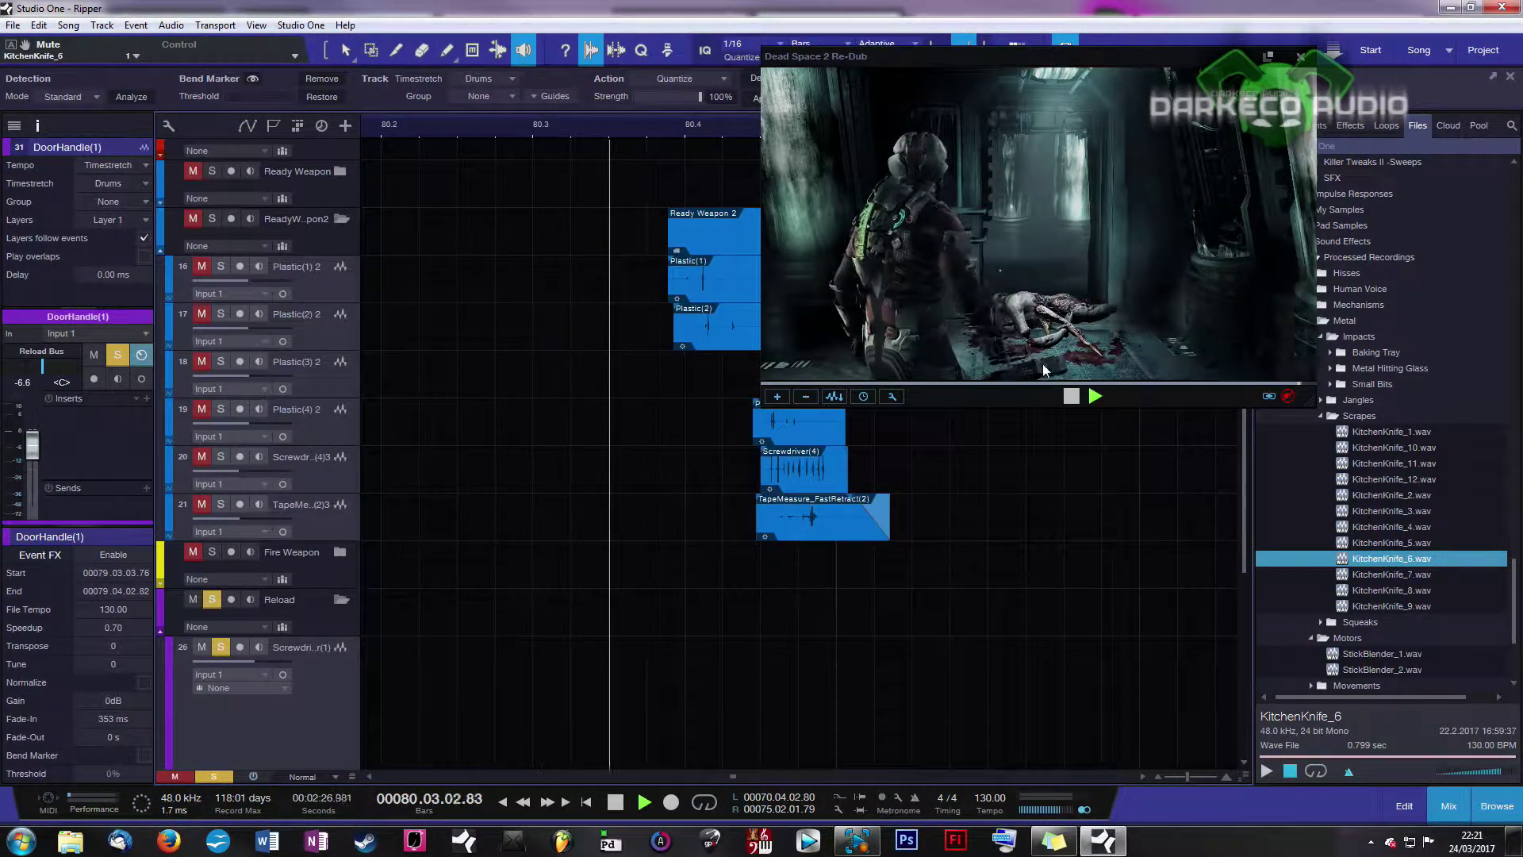
Solo all the Ready Weapon 2 layers and audition them together from beat 80.3
drag(212, 219, 244, 515)
drag(579, 139, 387, 122)
click(370, 127)
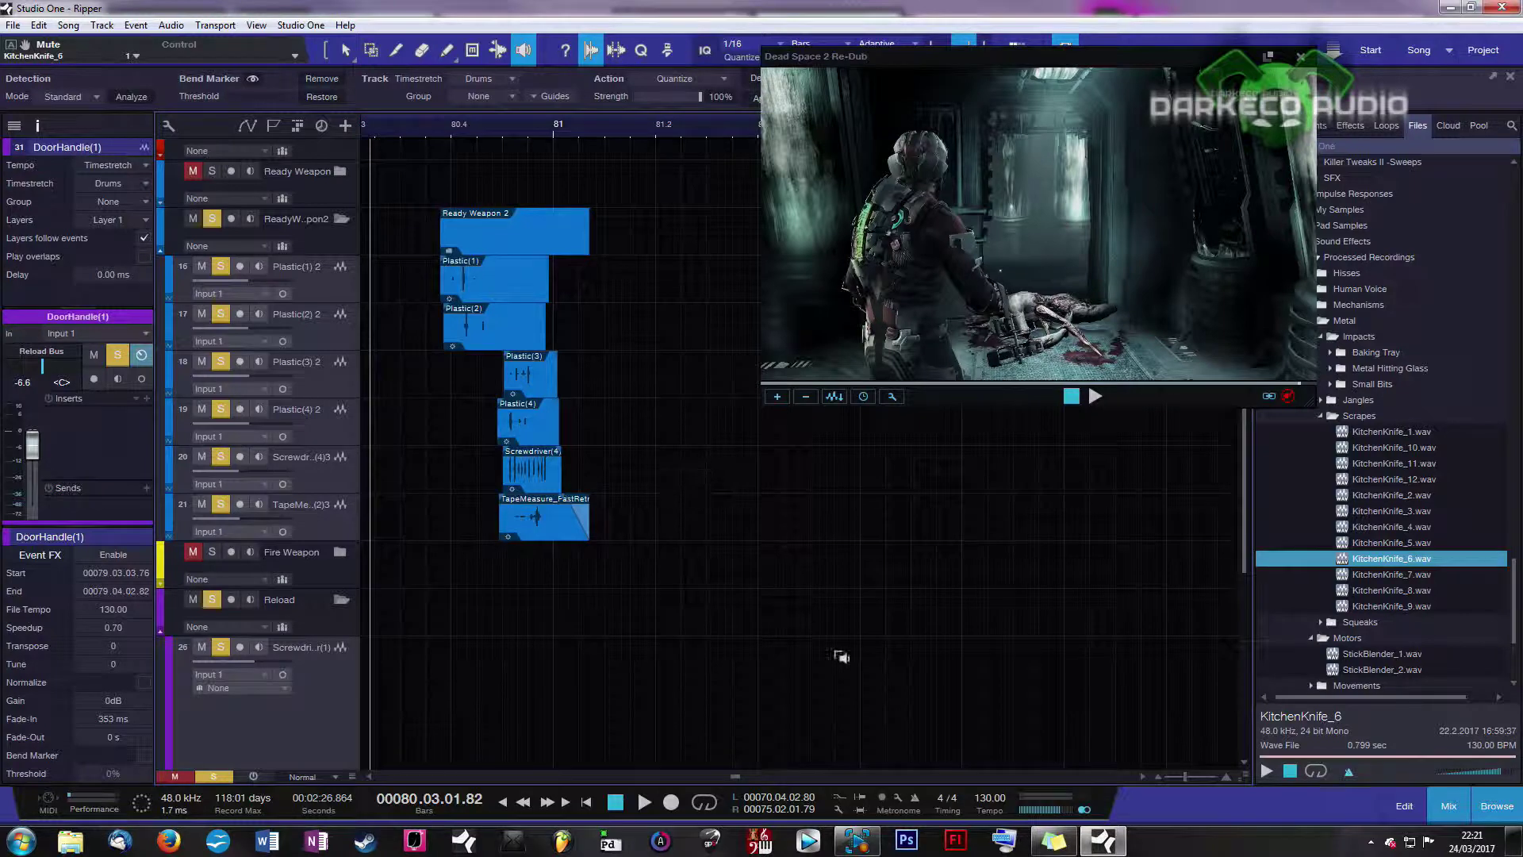
key(space)
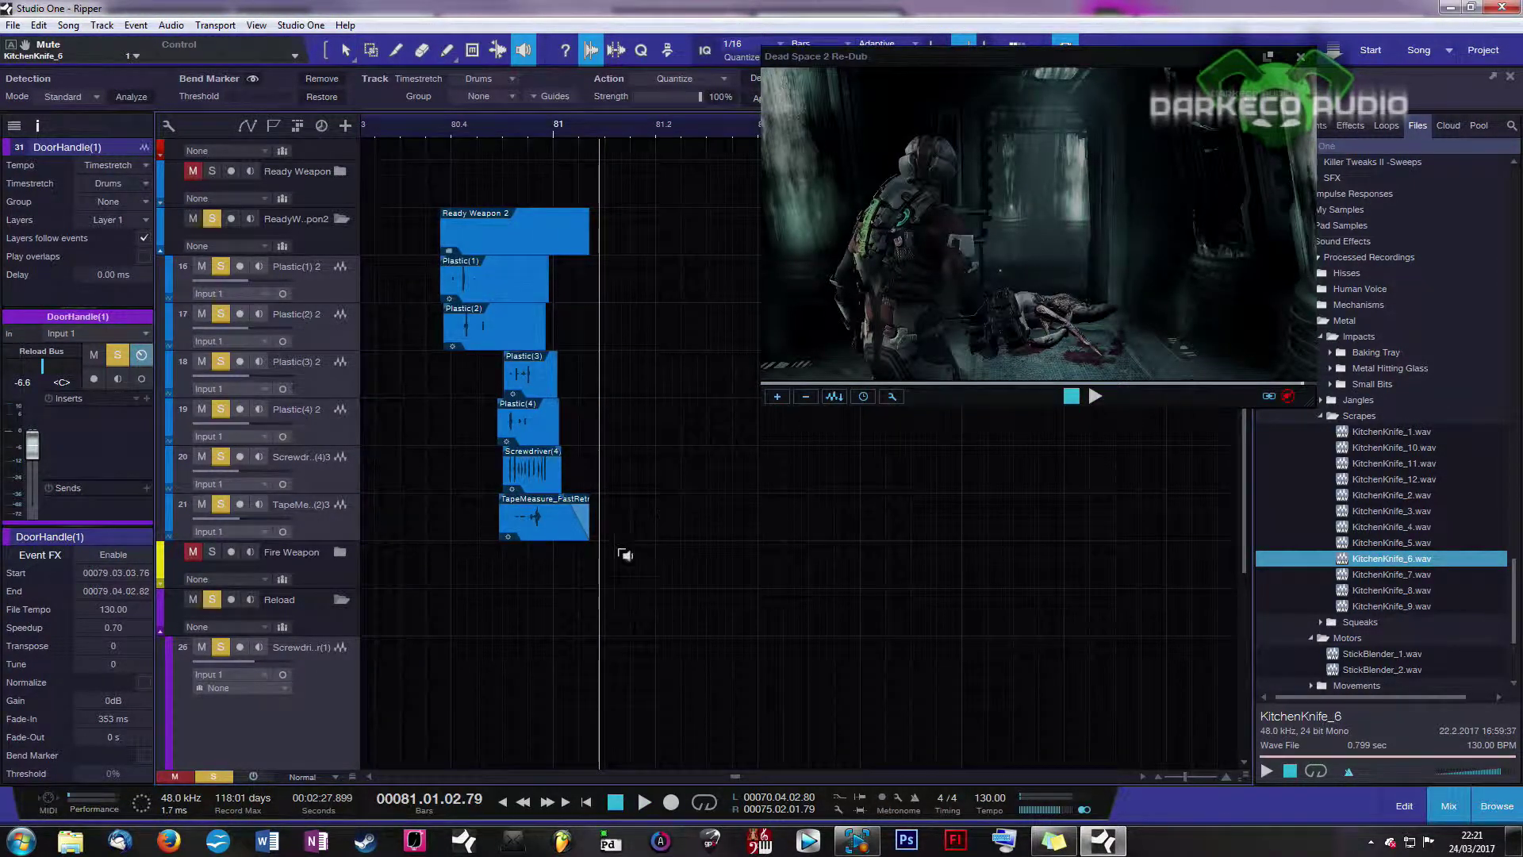
Audition individual layers of the Ready Weapon 2 folder, including Plastic(1), Plastic(2), Plastic(3) and Screwdriver(4)
click(493, 469)
drag(493, 468, 436, 290)
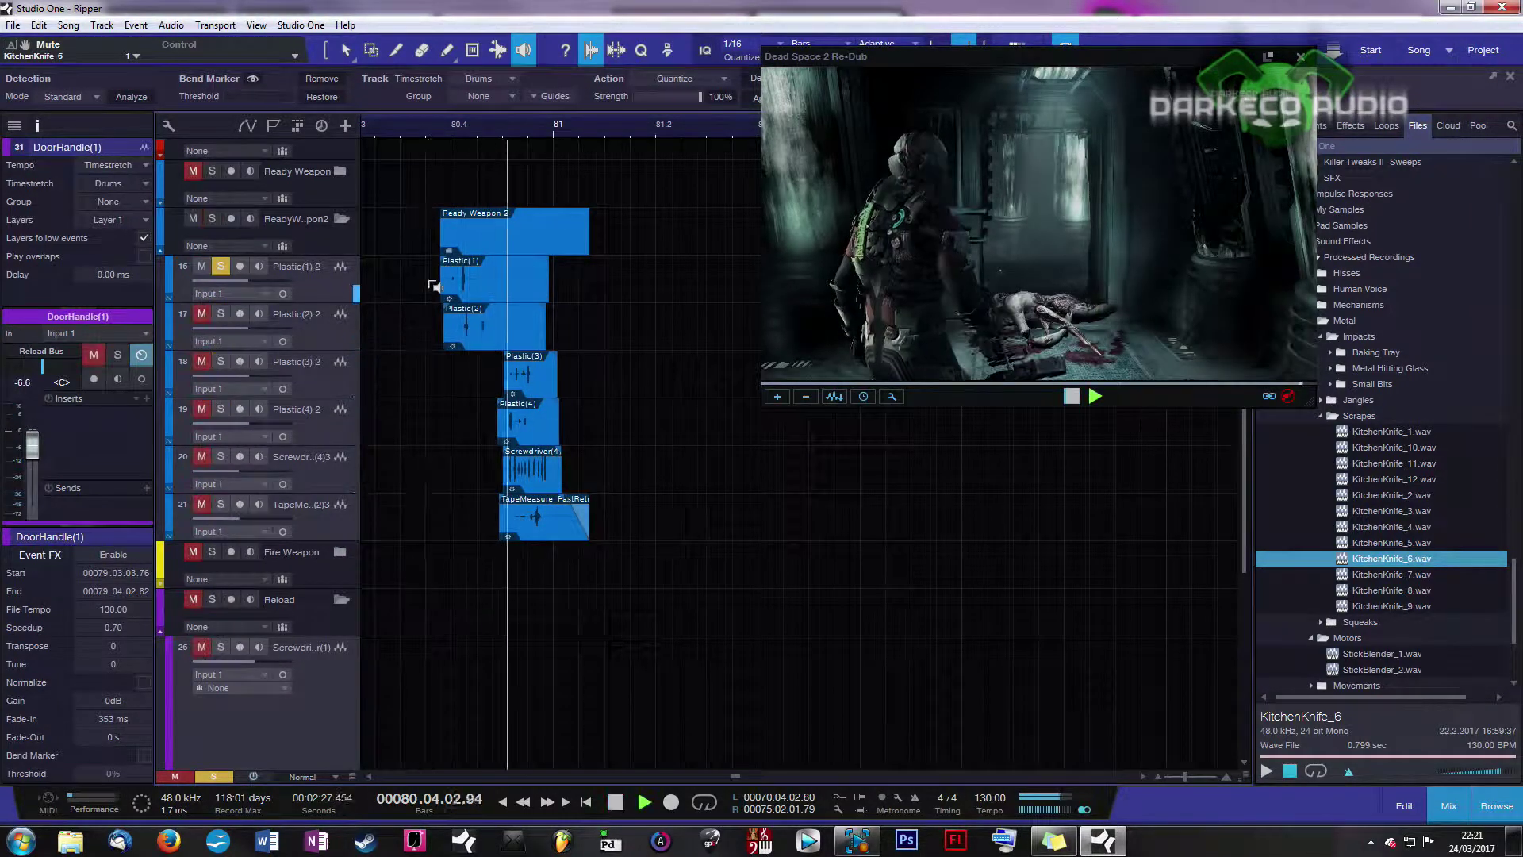
click(491, 368)
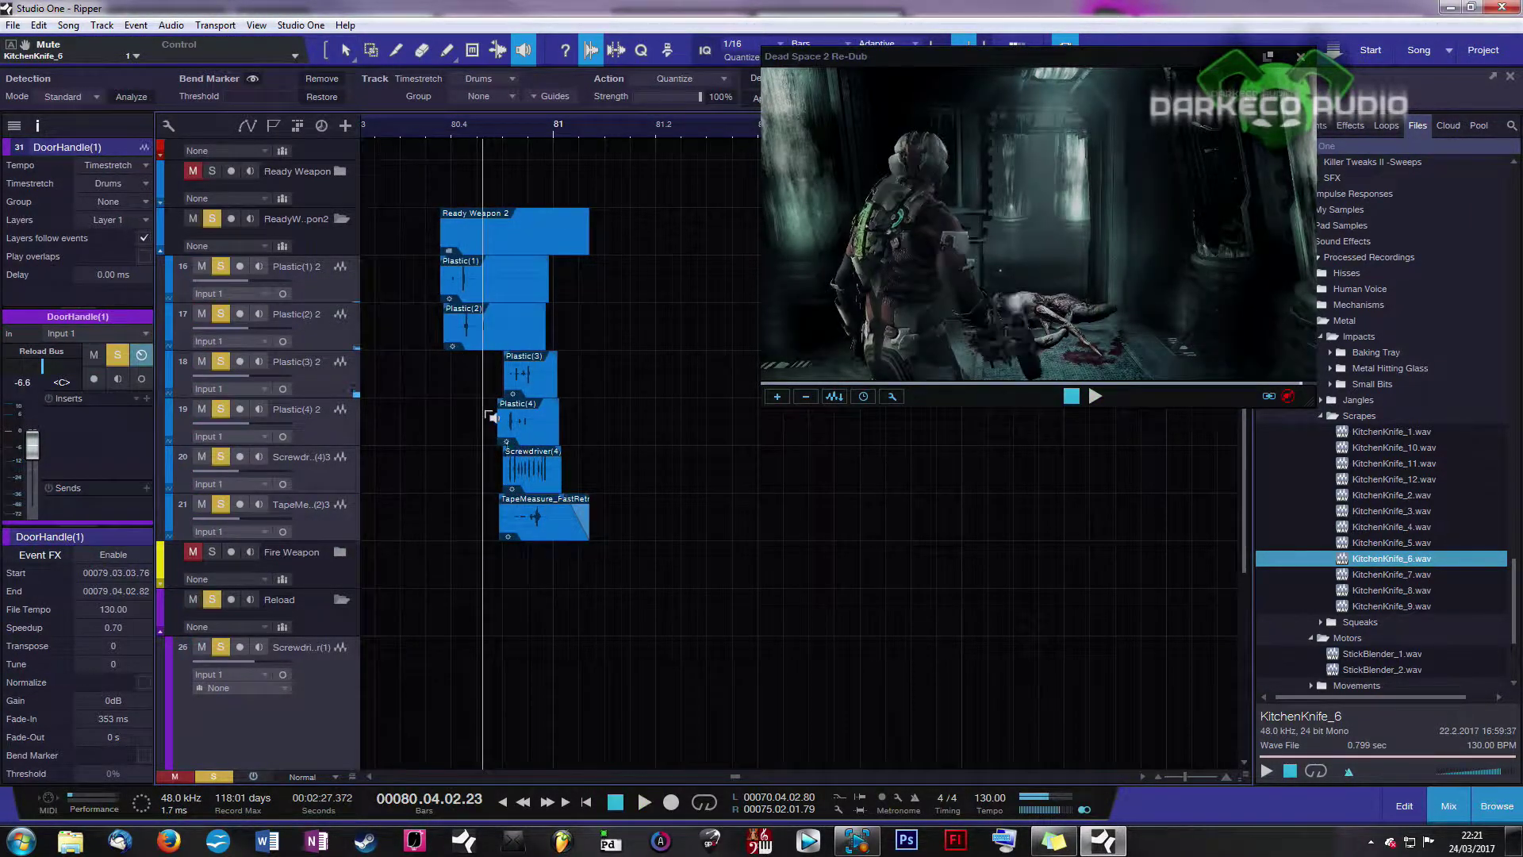
click(450, 341)
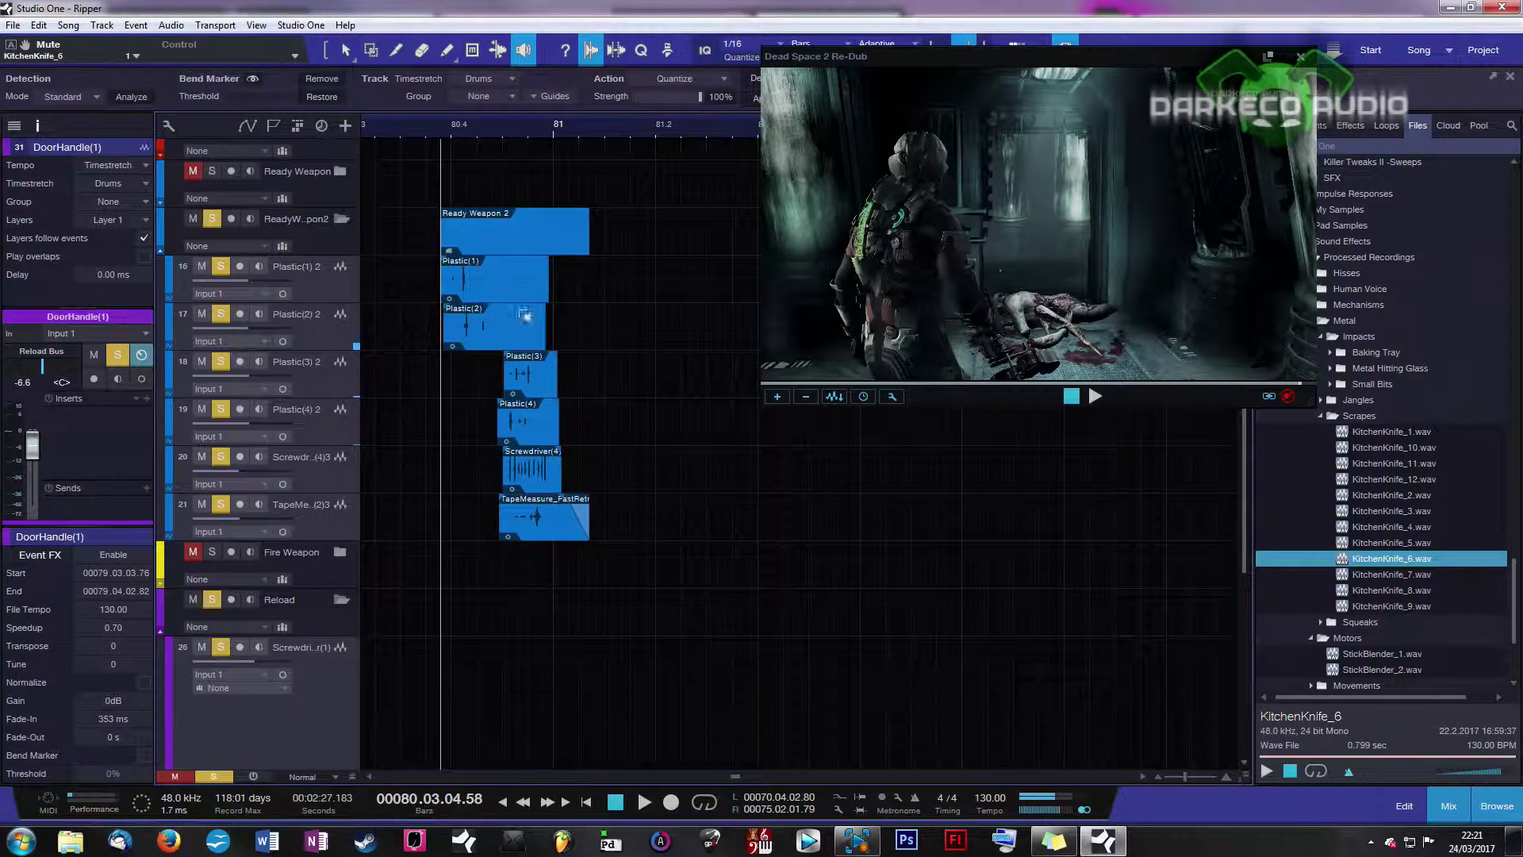
key(w)
key(w)
key(w)
key(w)
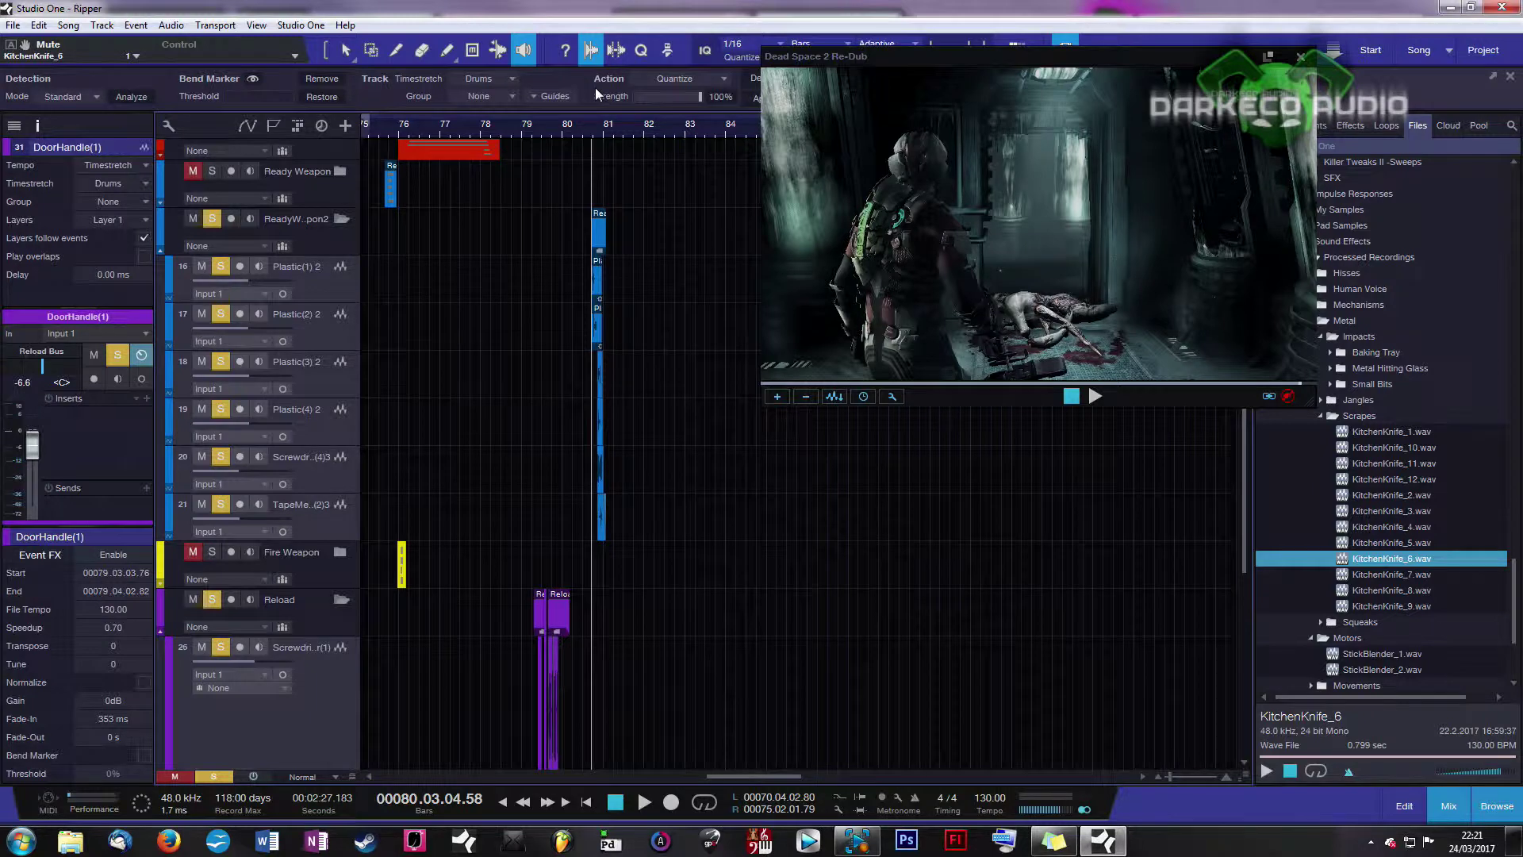
key(e)
key(e)
key(e)
key(e)
key(e)
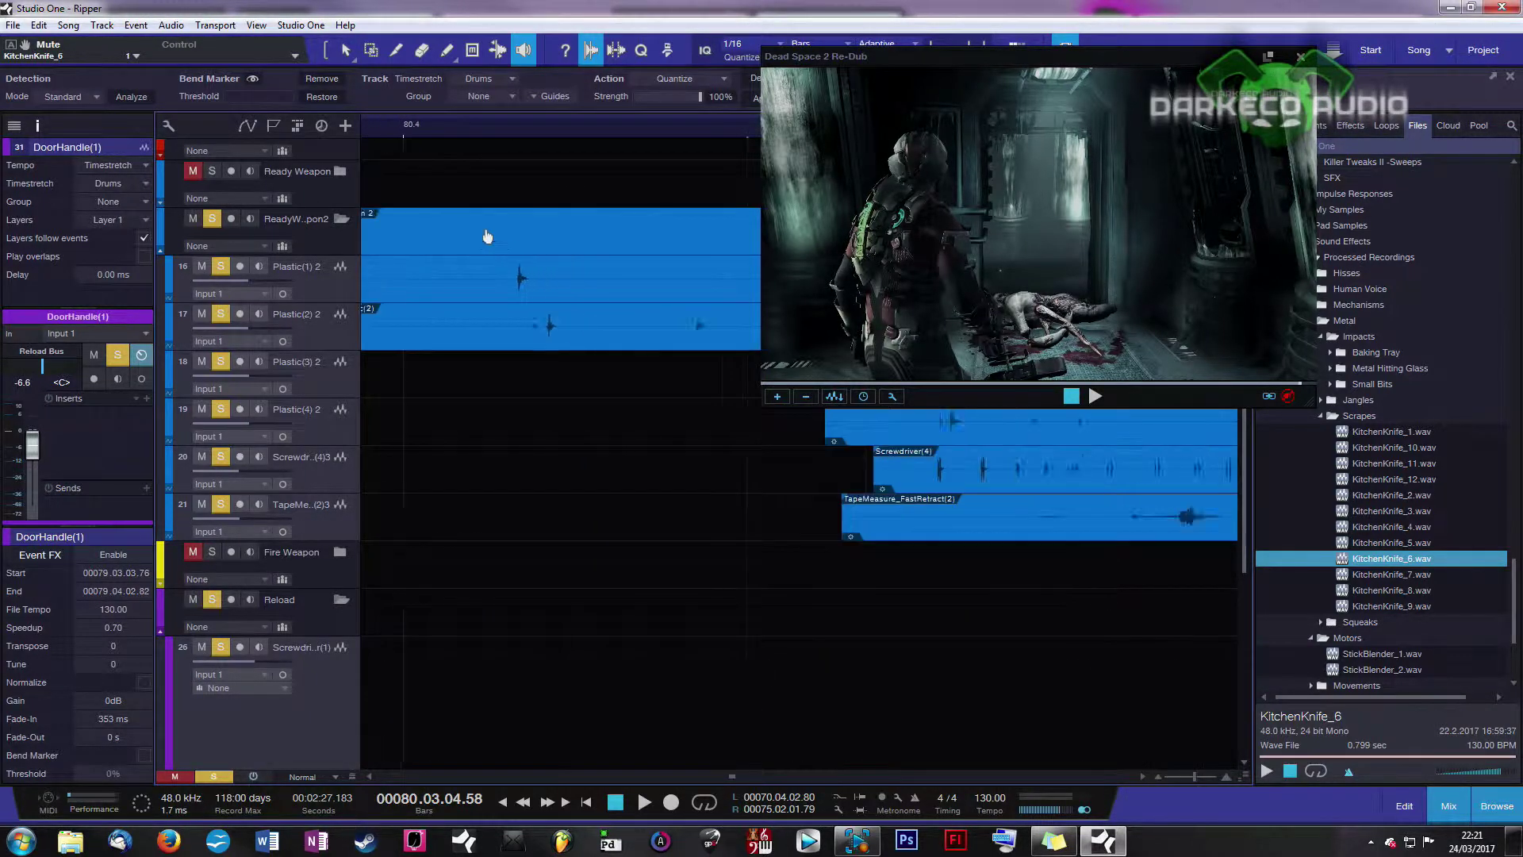
key(w)
key(w)
key(w)
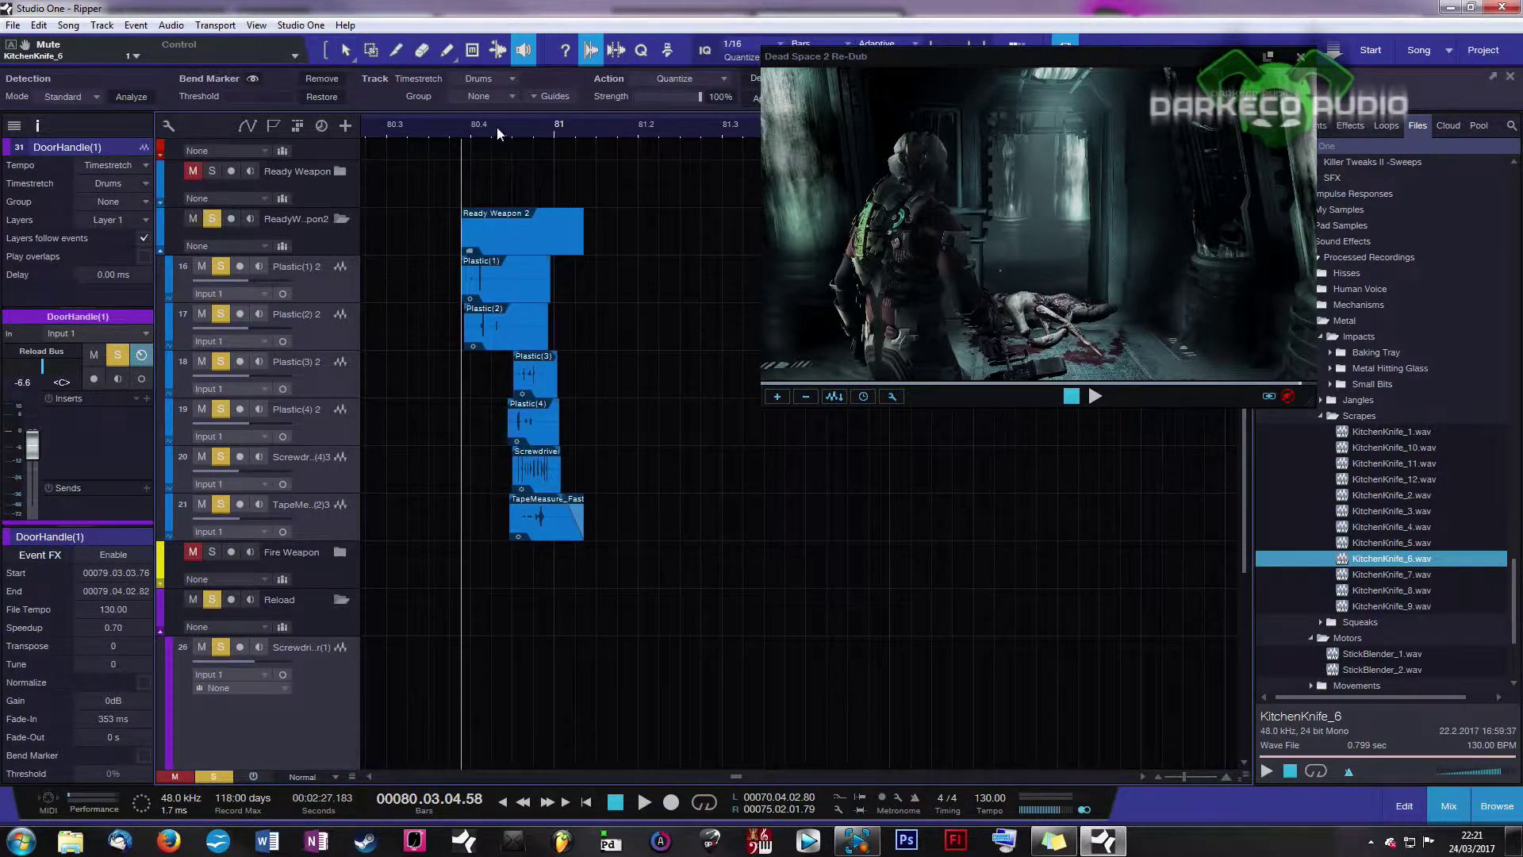
Unmute and solo the Ready Weapon, Fire Weapon and SAWBLADE folders, and collapse the Ready Weapon 2 and Reload folders
key(w)
key(w)
key(w)
key(w)
click(196, 173)
click(195, 552)
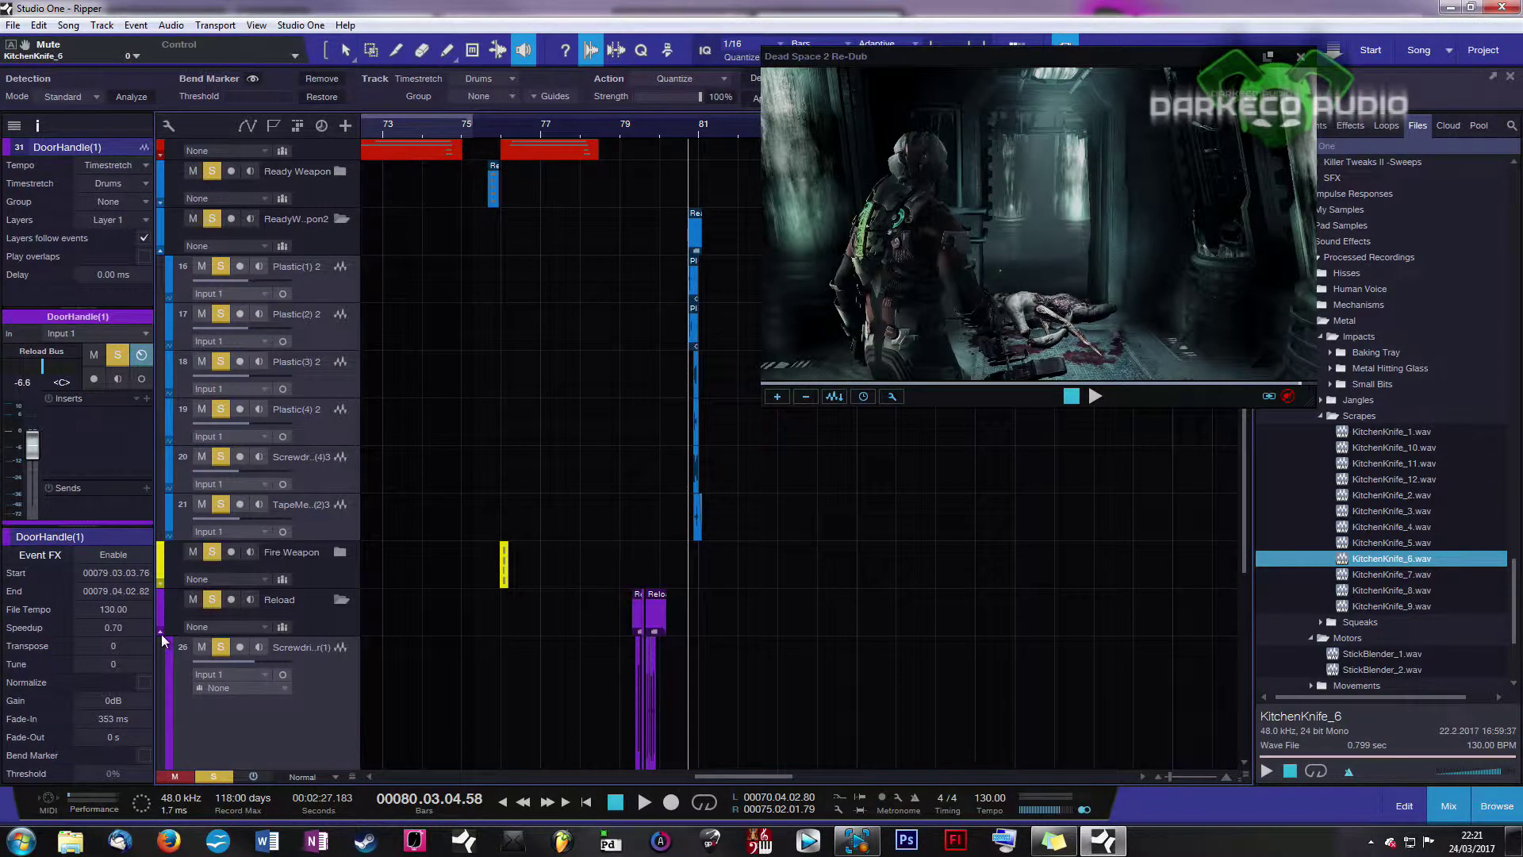
scroll(230, 327, up, 1)
click(159, 275)
click(193, 150)
Play the complete weapon sequence with all five folders together, from before the first clips to bar 81
mouse_move(430, 131)
mouse_down()
mouse_move(378, 131)
mouse_move(435, 132)
mouse_up()
key(space)
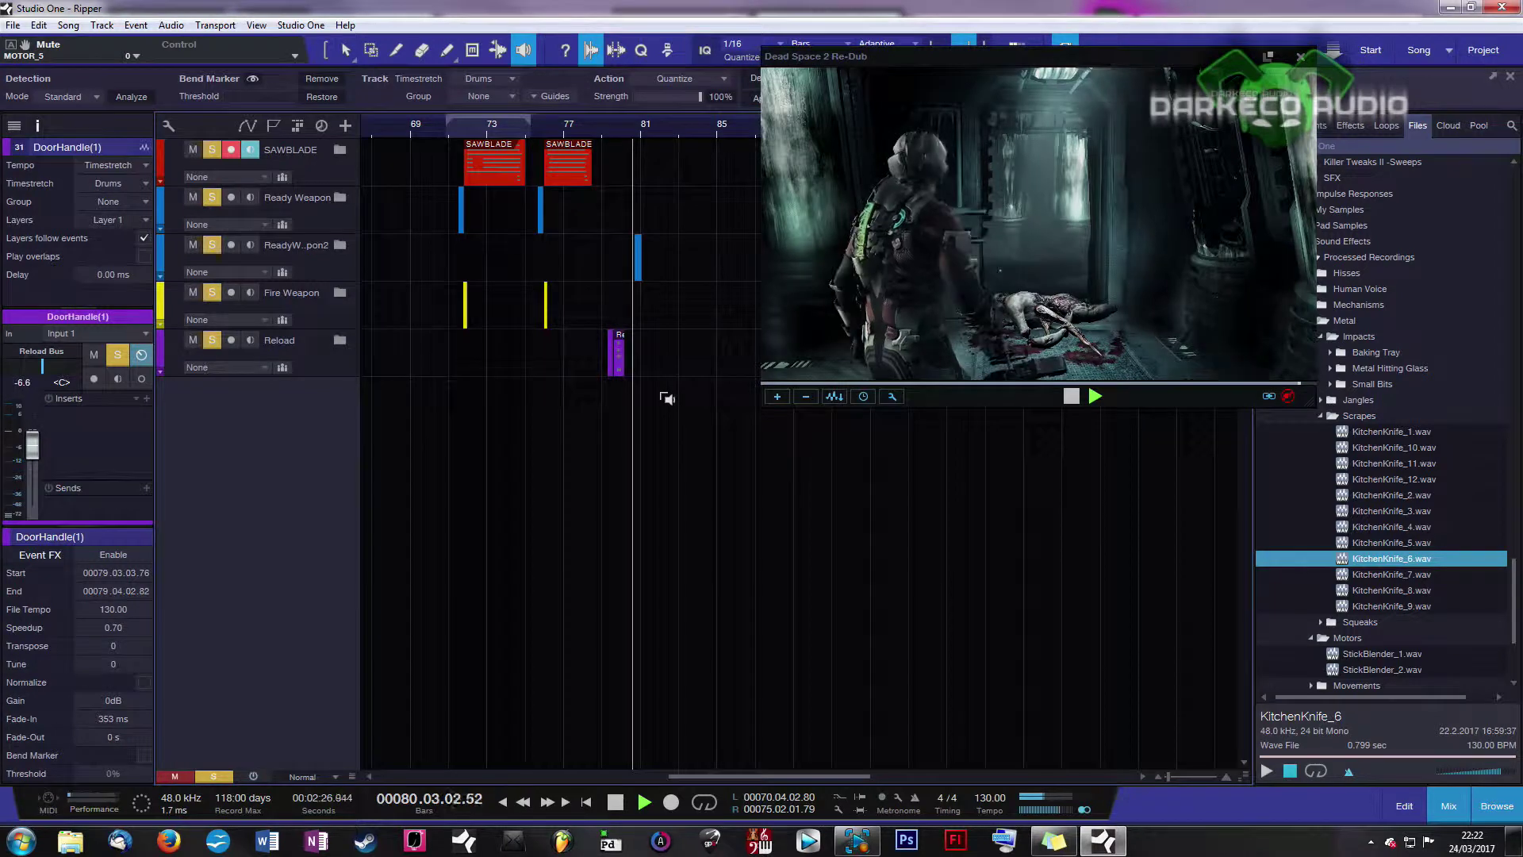
key(space)
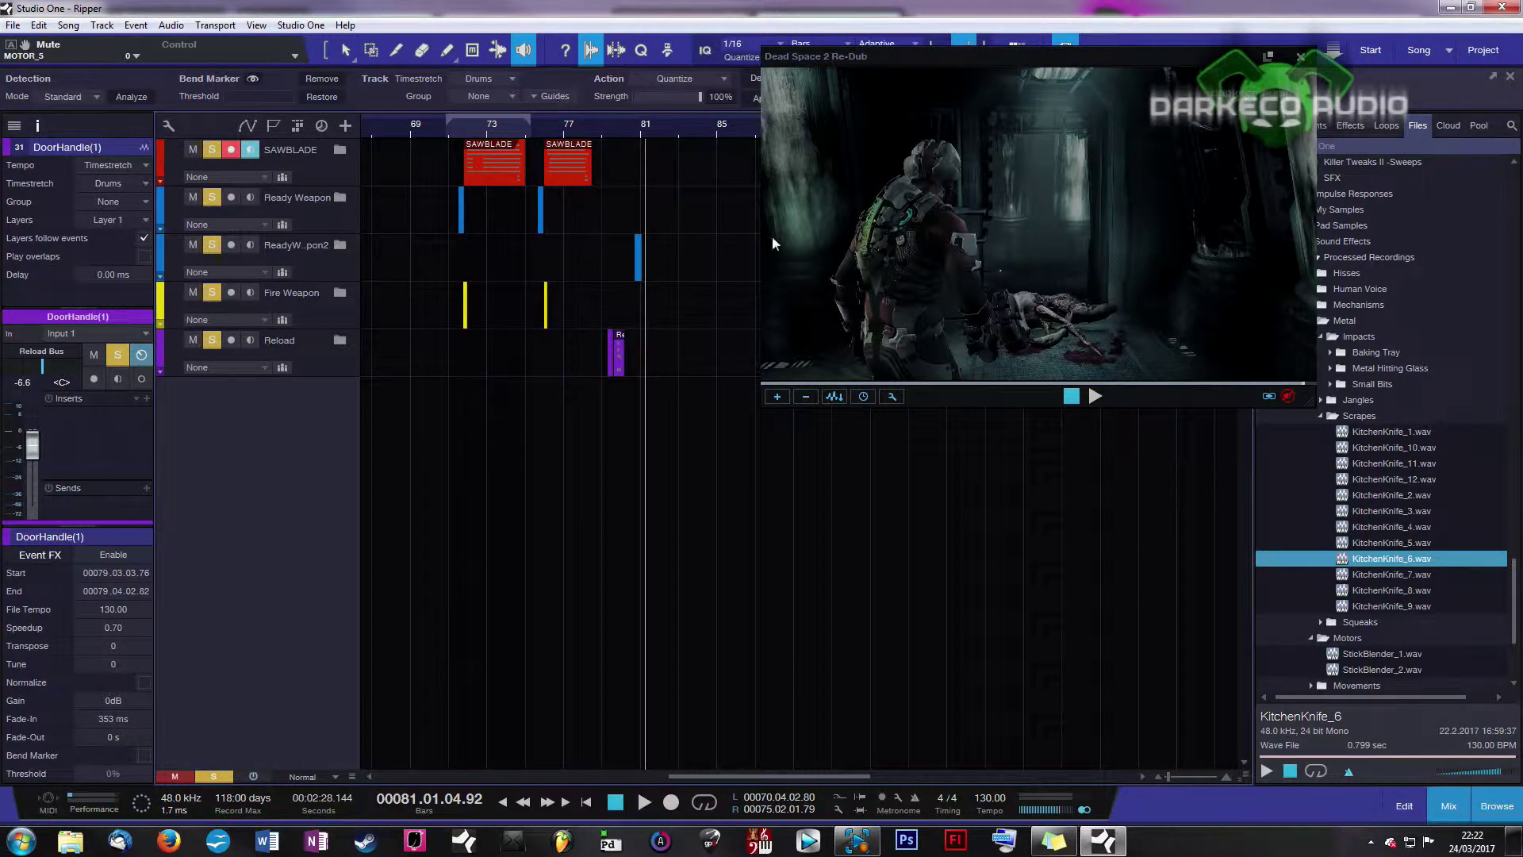
Expand the SAWBLADE folder, switch to the Arrow tool and view its layers alongside the other weapon folders
mouse_move(476, 128)
mouse_down()
mouse_move(488, 147)
mouse_move(504, 137)
mouse_up()
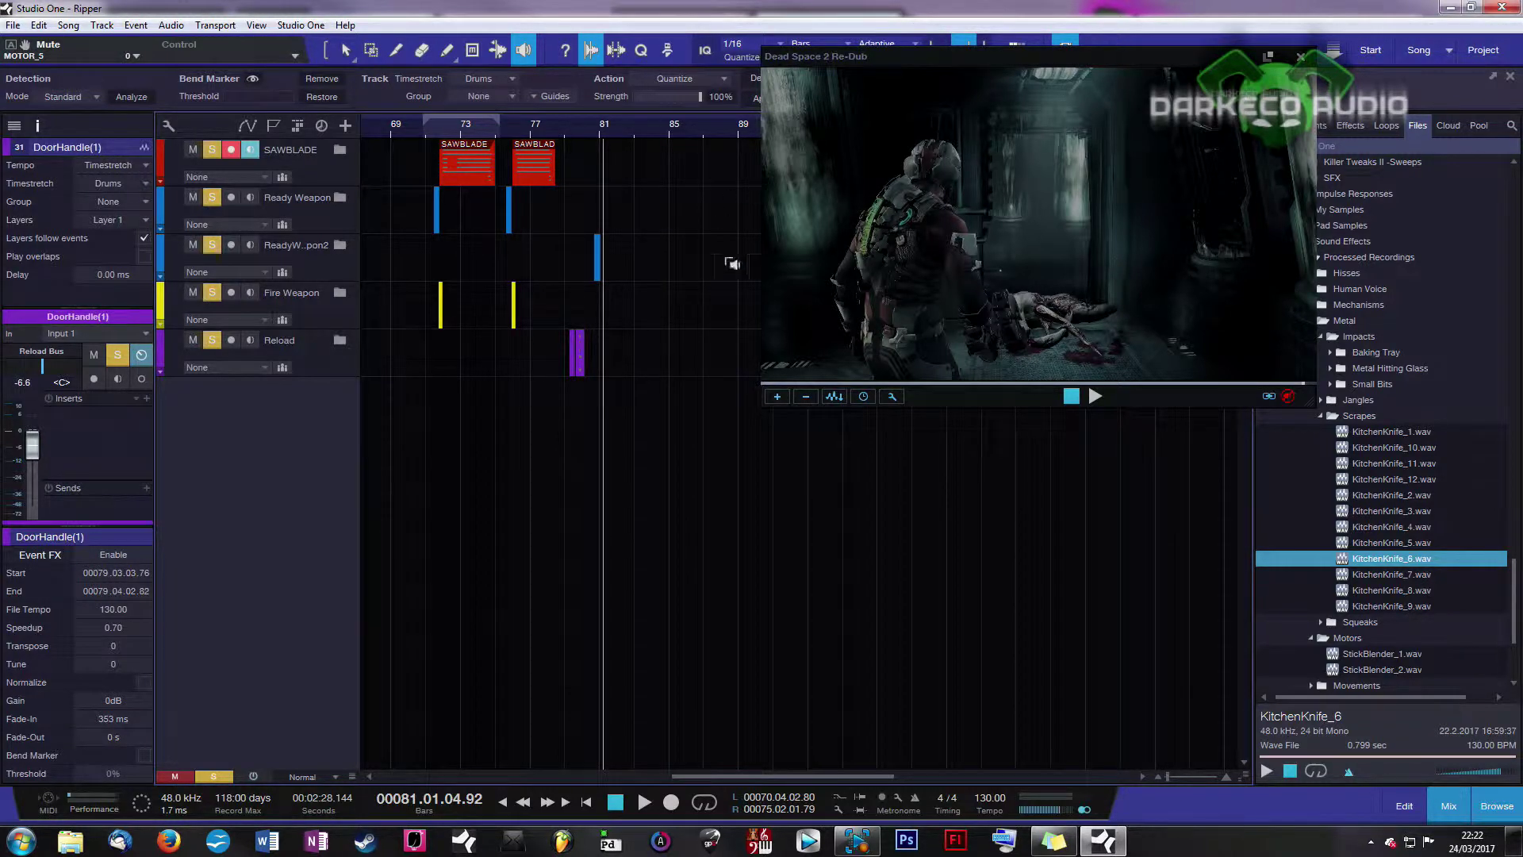
click(161, 182)
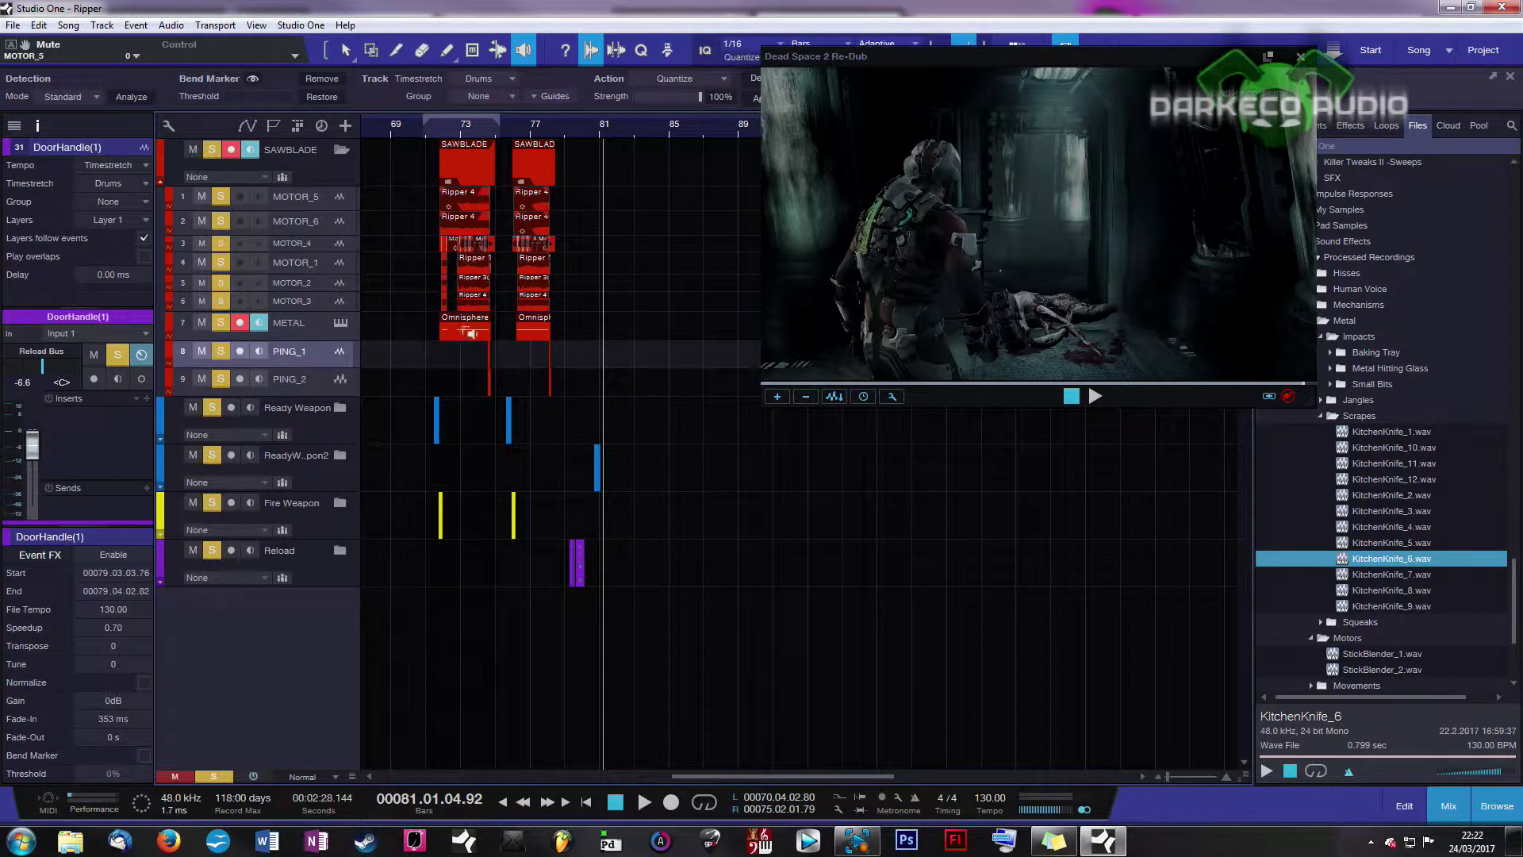
drag(458, 127, 479, 345)
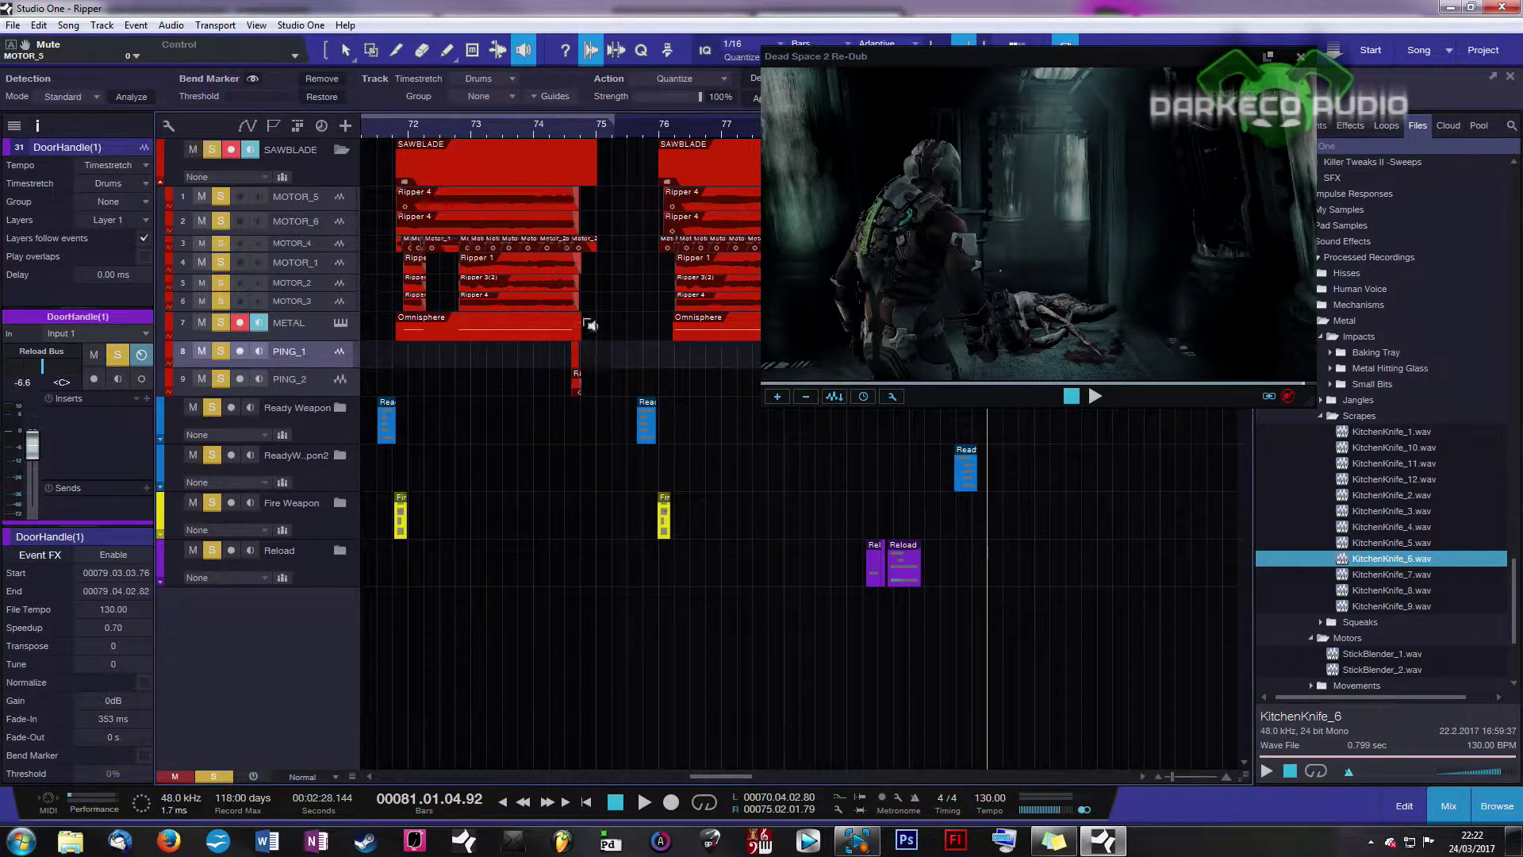
key(1)
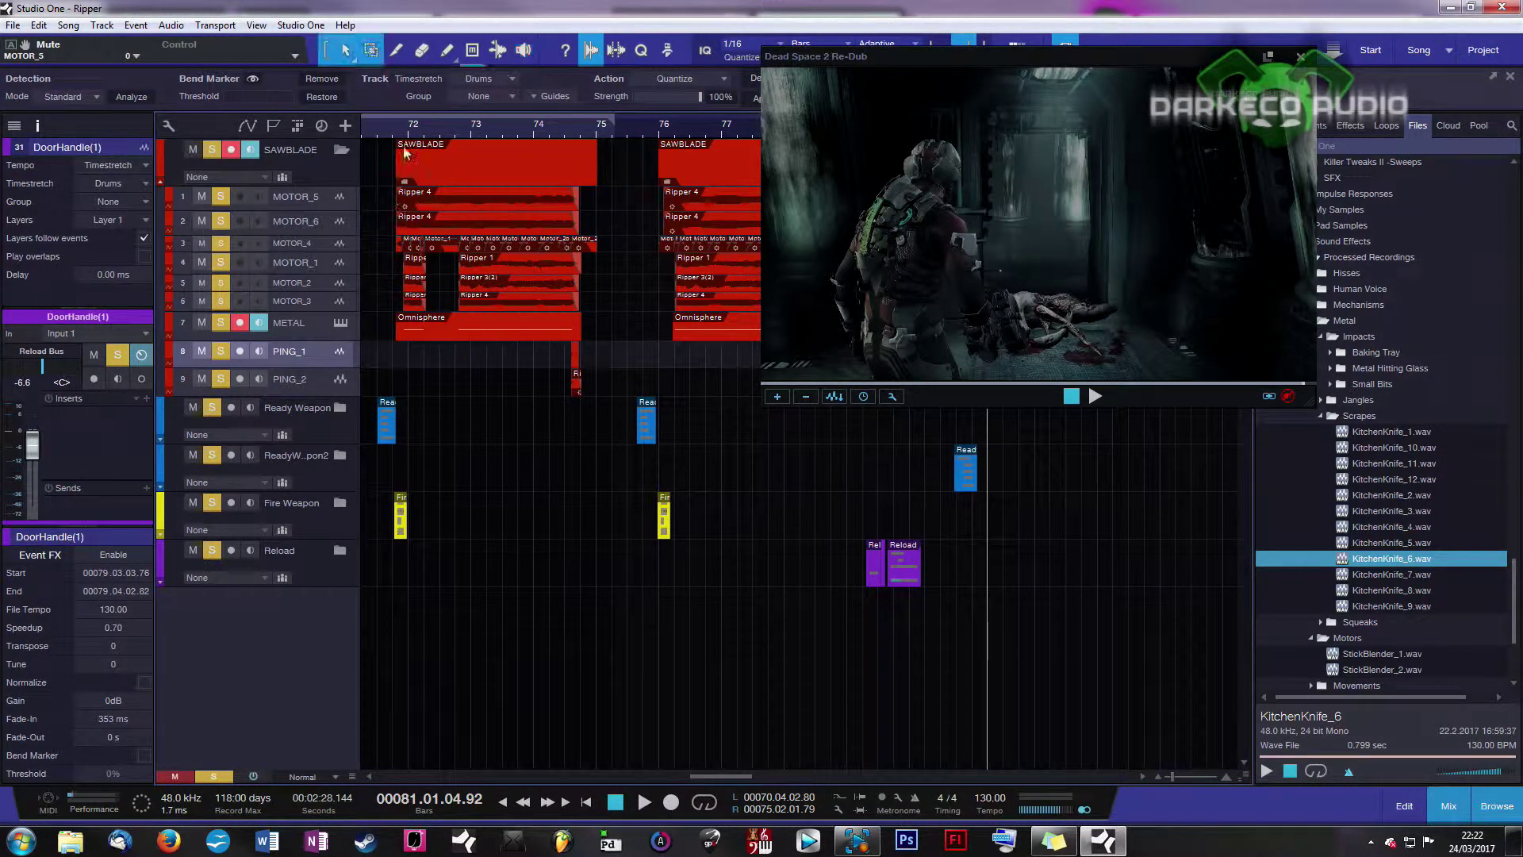
drag(436, 126, 434, 97)
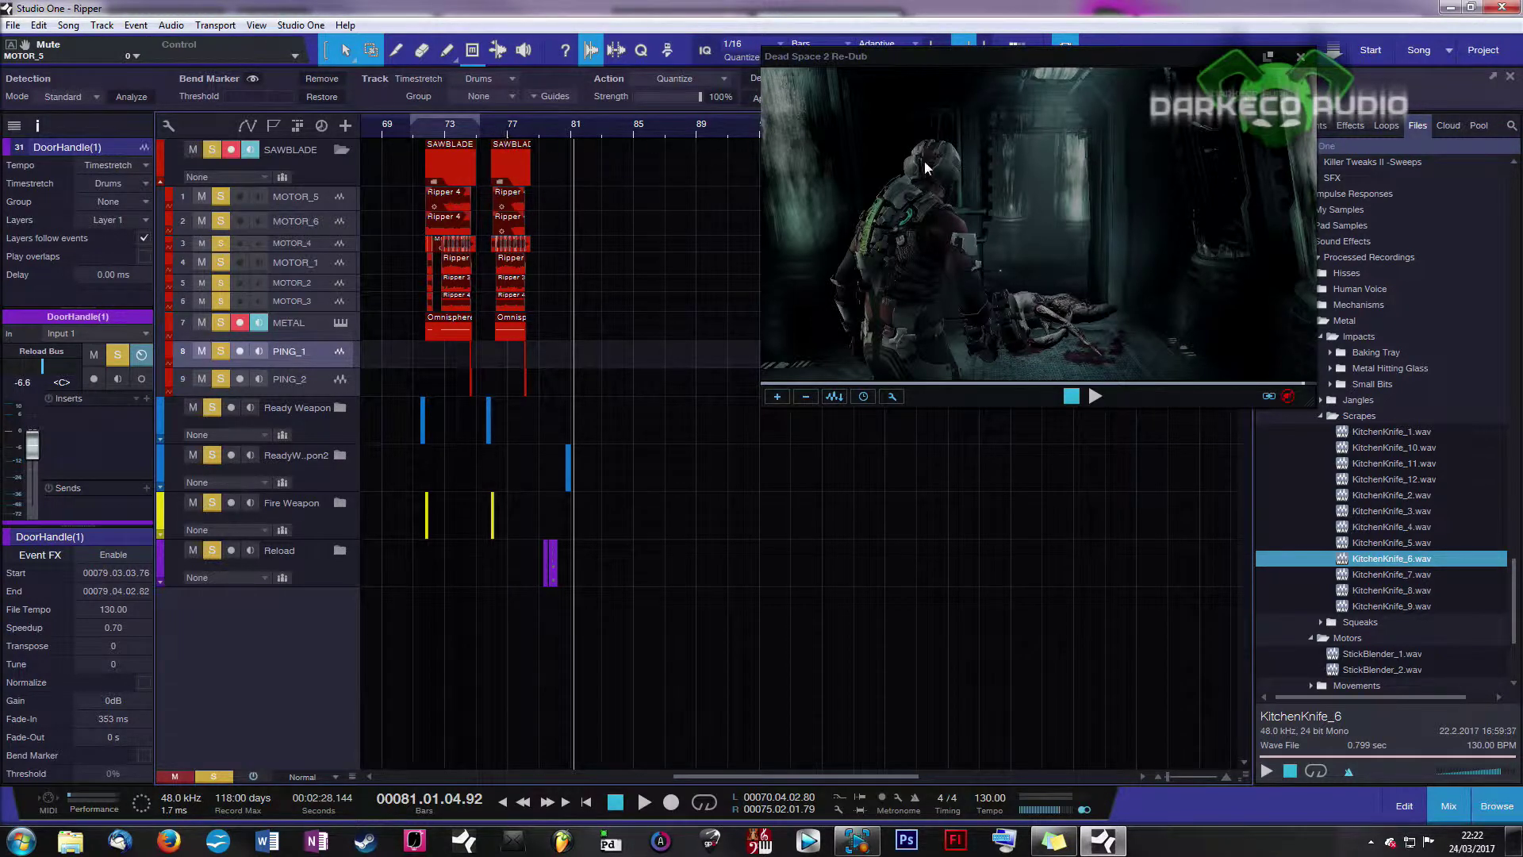
drag(530, 129, 627, 153)
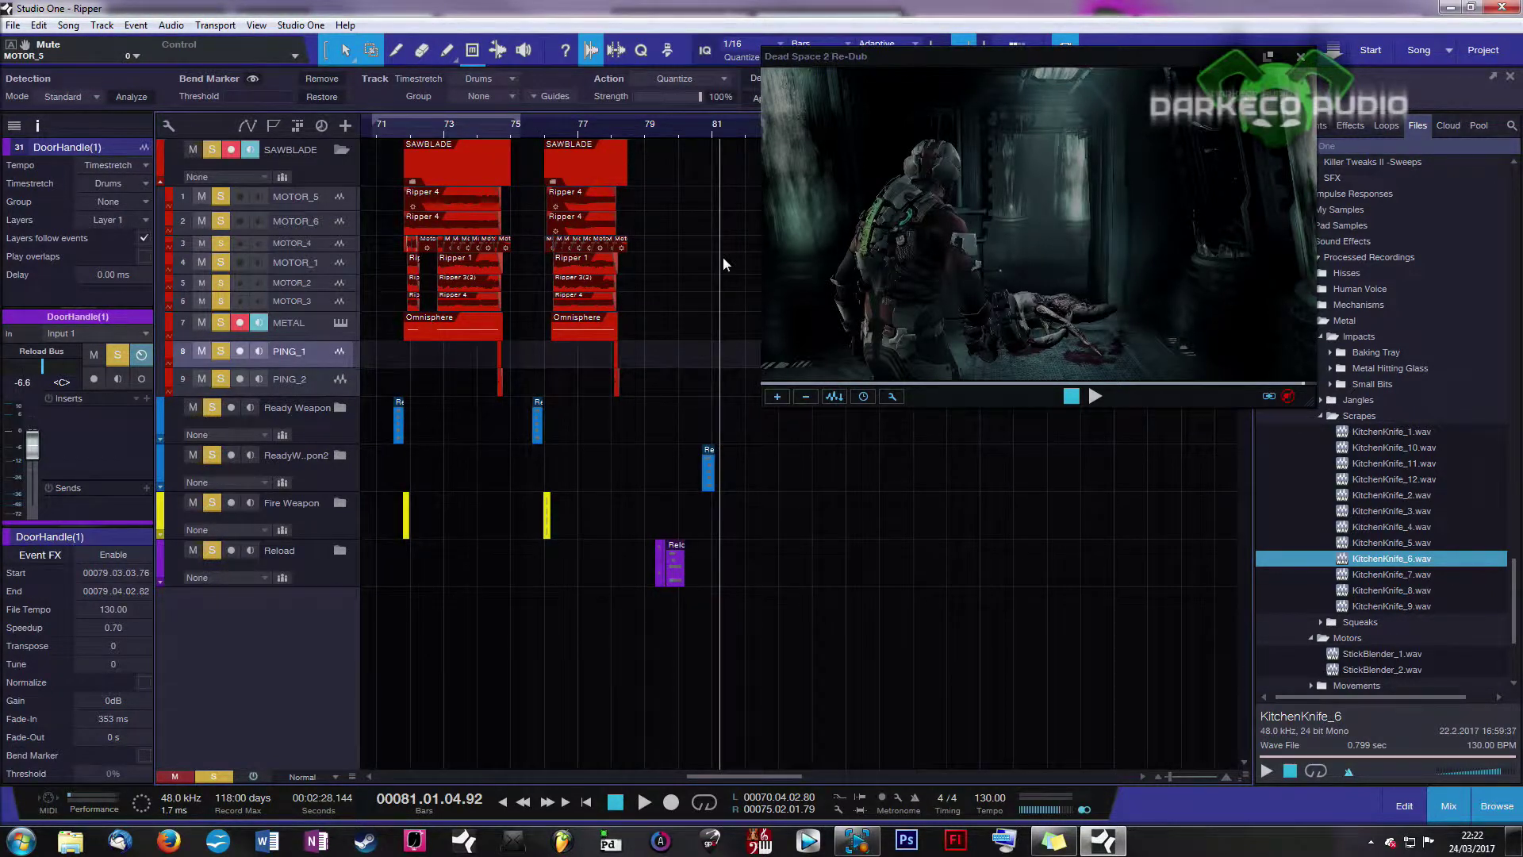